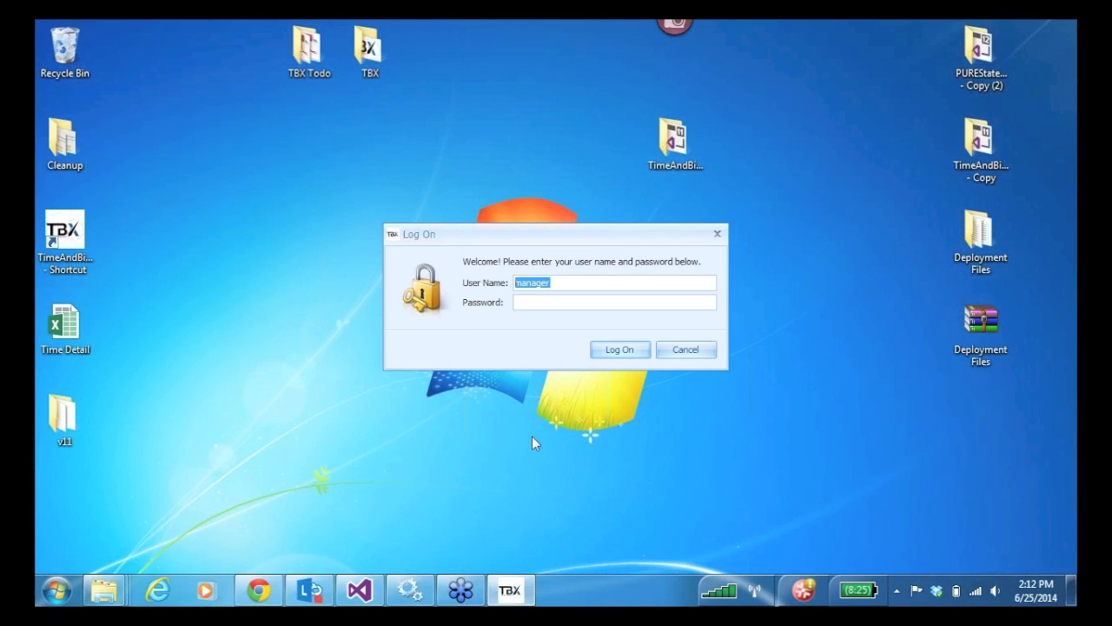
# - Log on with the user name admin and maximize the application window
pyautogui.click(555, 282)
pyautogui.doubleClick(533, 280)
pyautogui.write('admin')
pyautogui.click(620, 351)
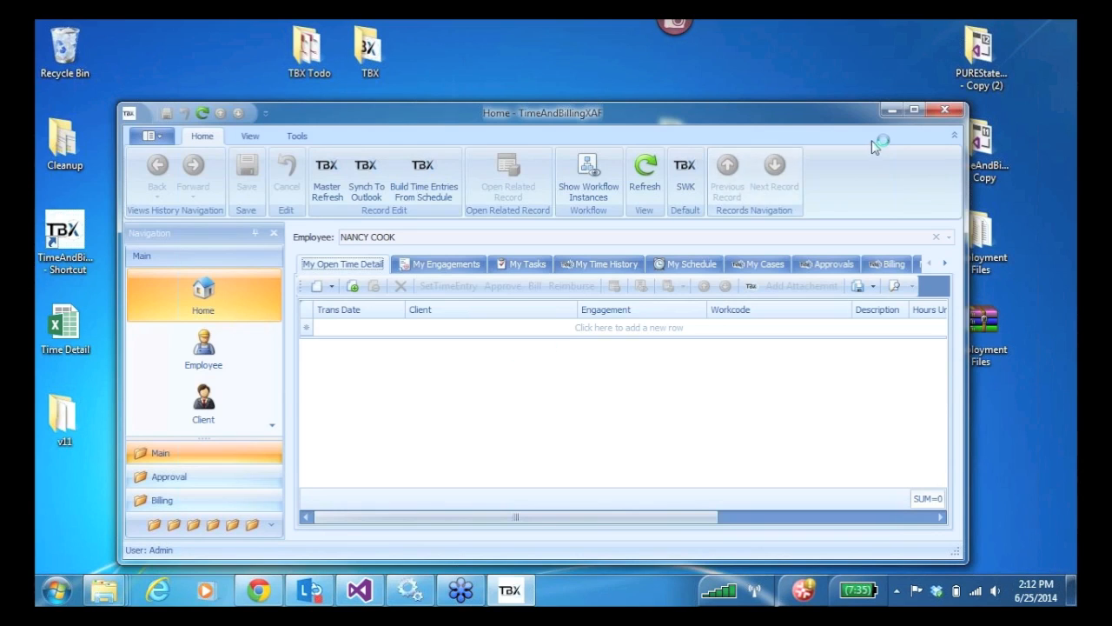
pyautogui.click(914, 110)
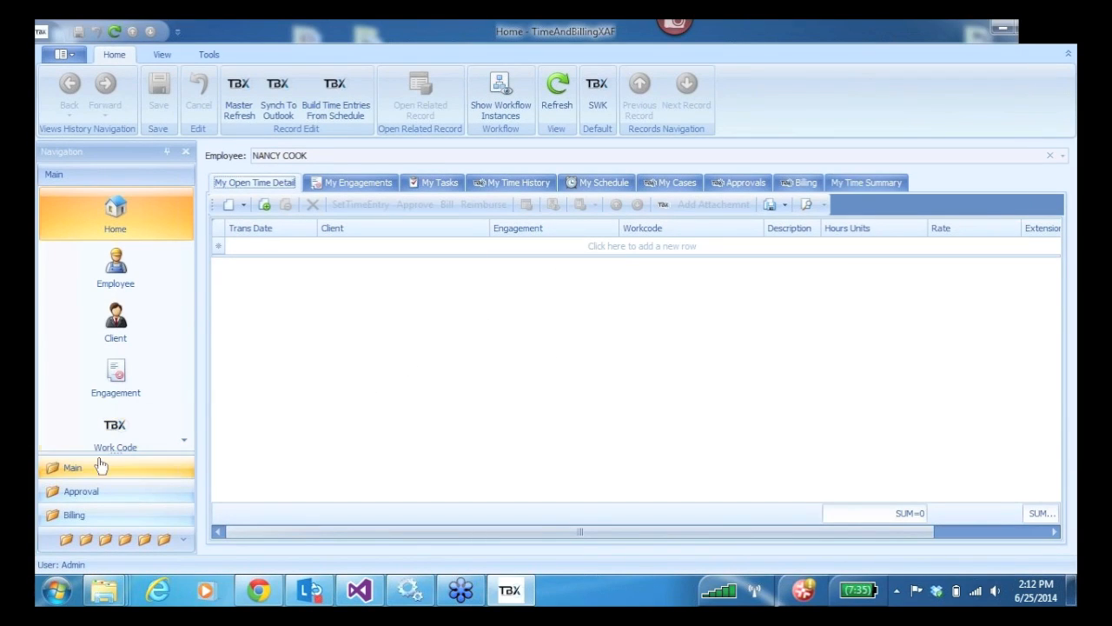
# - Expand the navigation group list and look through the Main, Approval, Billing, Reimbursements, CRM and Configuration groups
pyautogui.moveTo(101, 458); pyautogui.dragTo(105, 368)
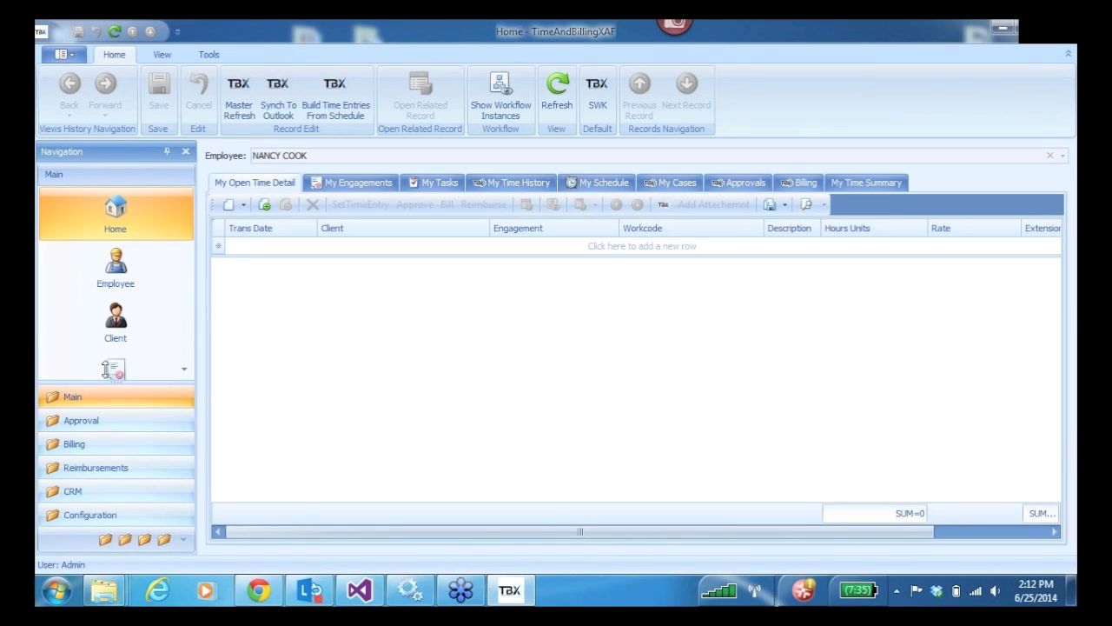
pyautogui.click(86, 519)
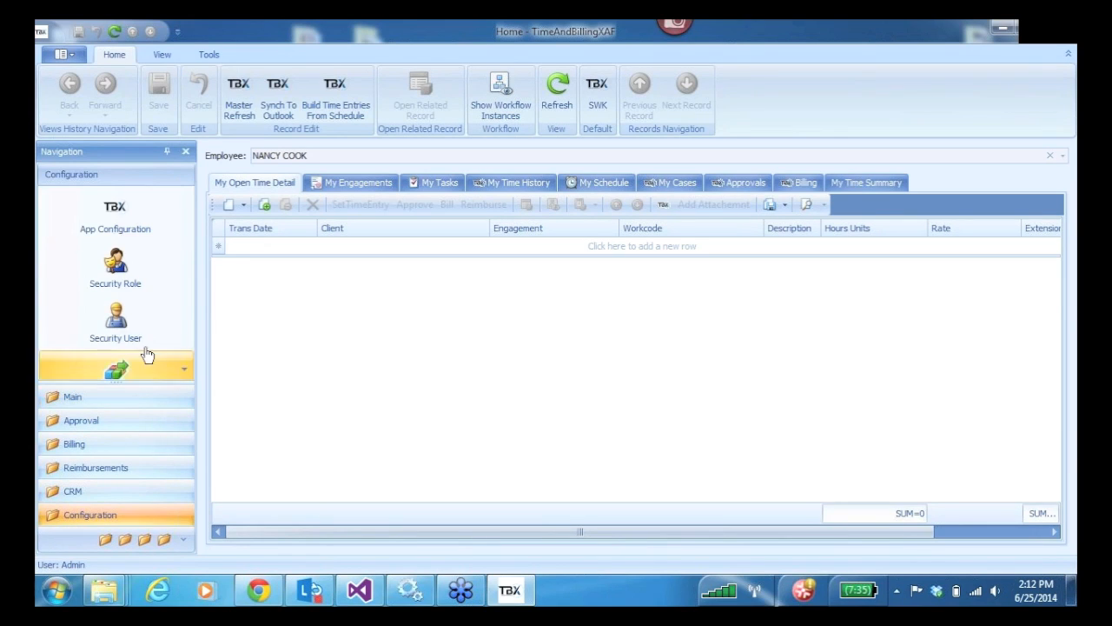
pyautogui.moveTo(119, 227)
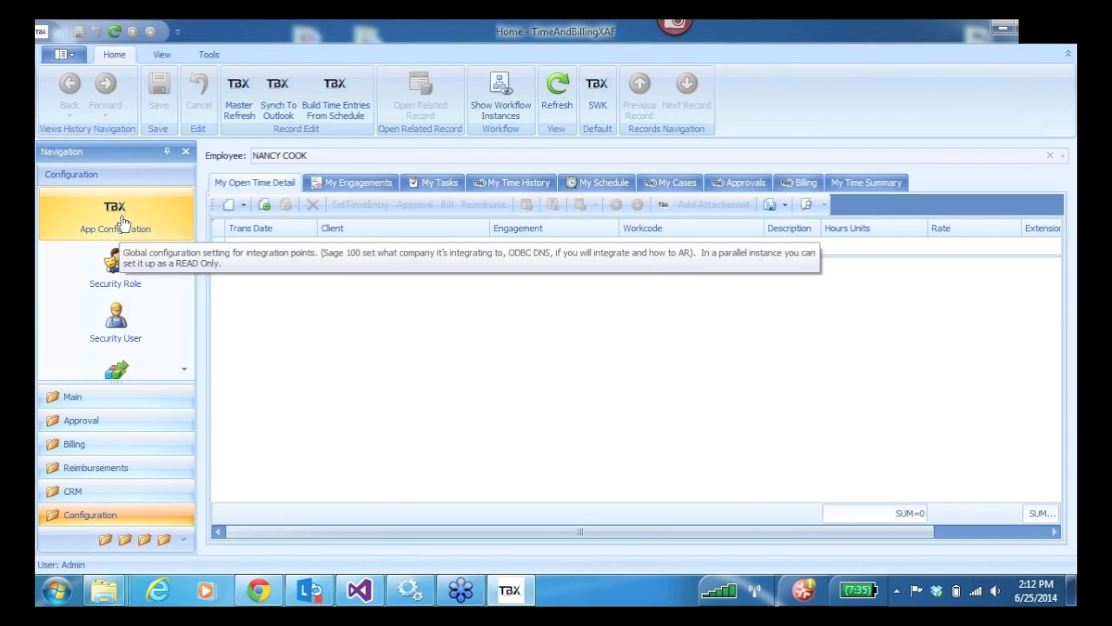
pyautogui.click(98, 402)
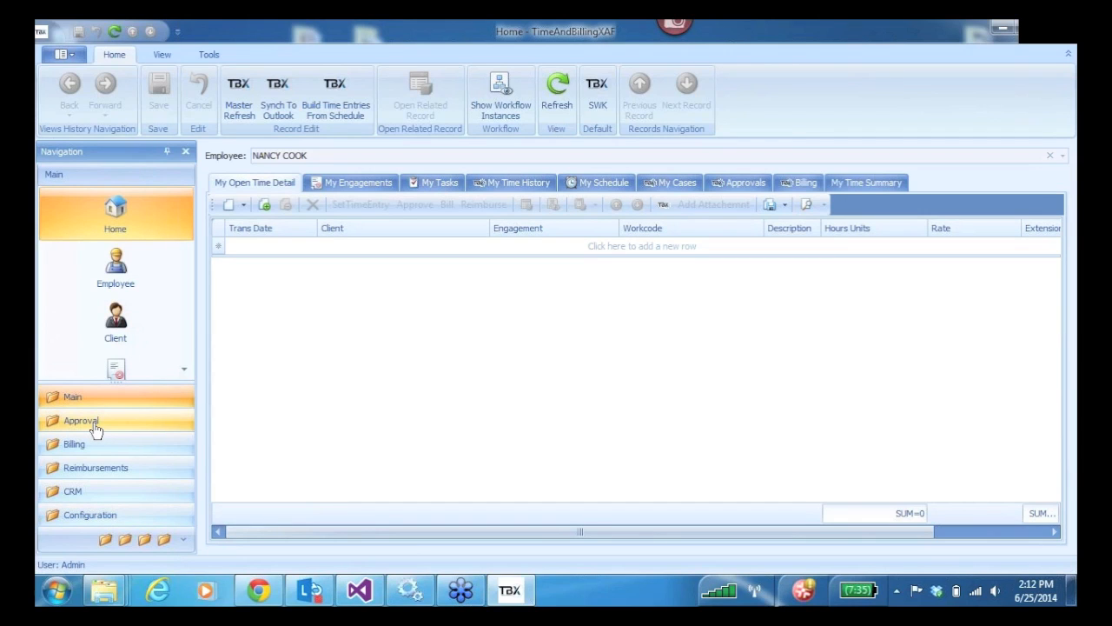
pyautogui.click(92, 444)
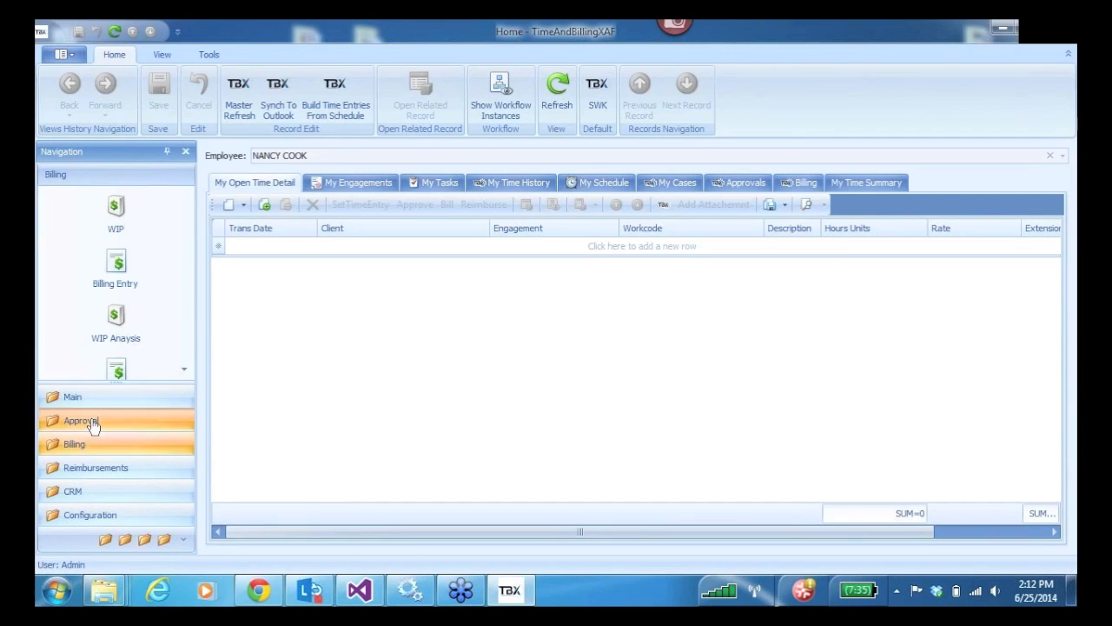
pyautogui.click(92, 423)
pyautogui.click(92, 469)
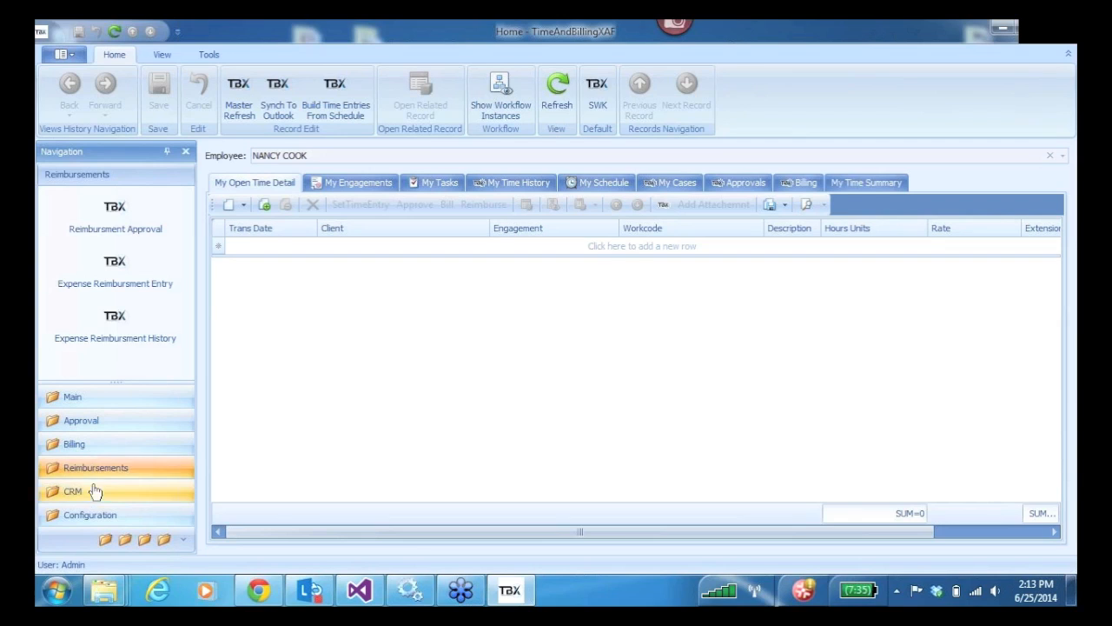
pyautogui.click(93, 491)
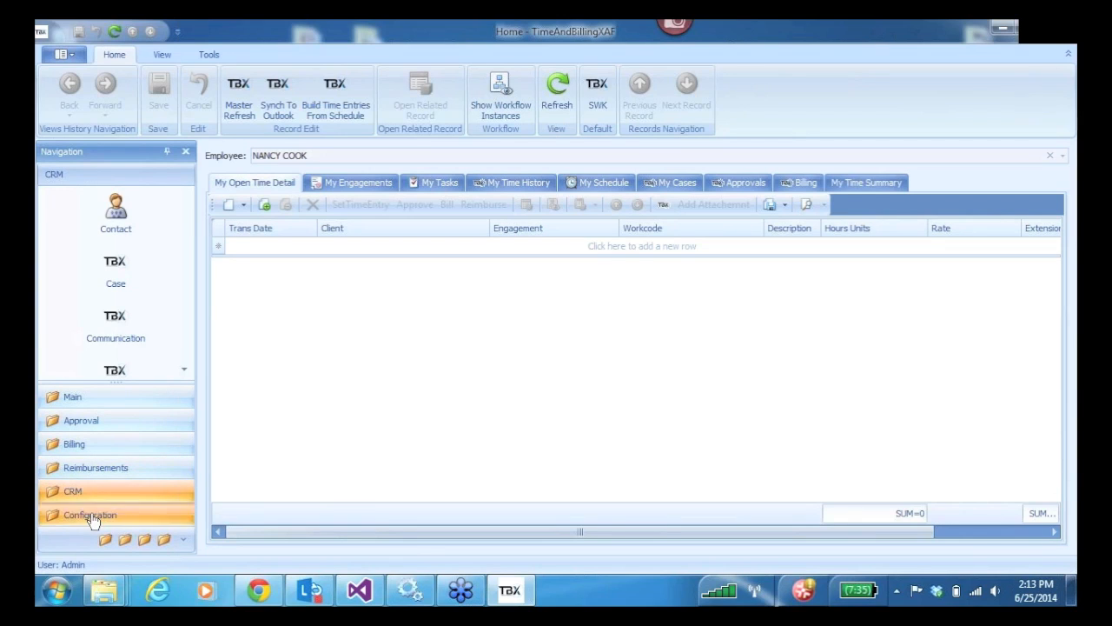
pyautogui.click(93, 517)
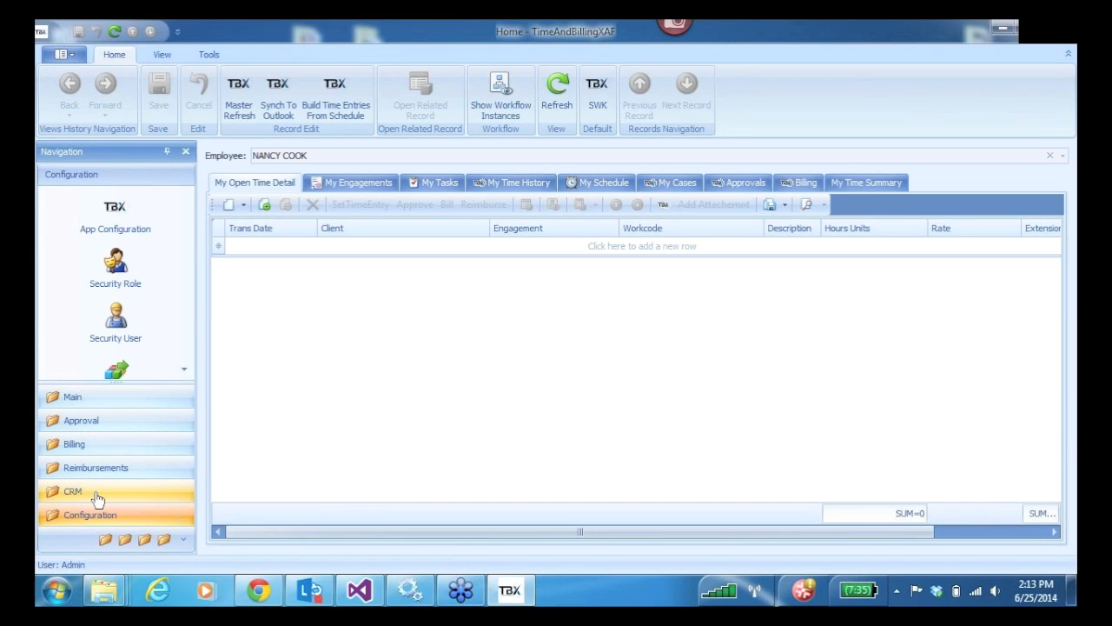
# - In App Configuration, switch the Accounts Receivable integration to Read only and back to BOI
pyautogui.click(117, 219)
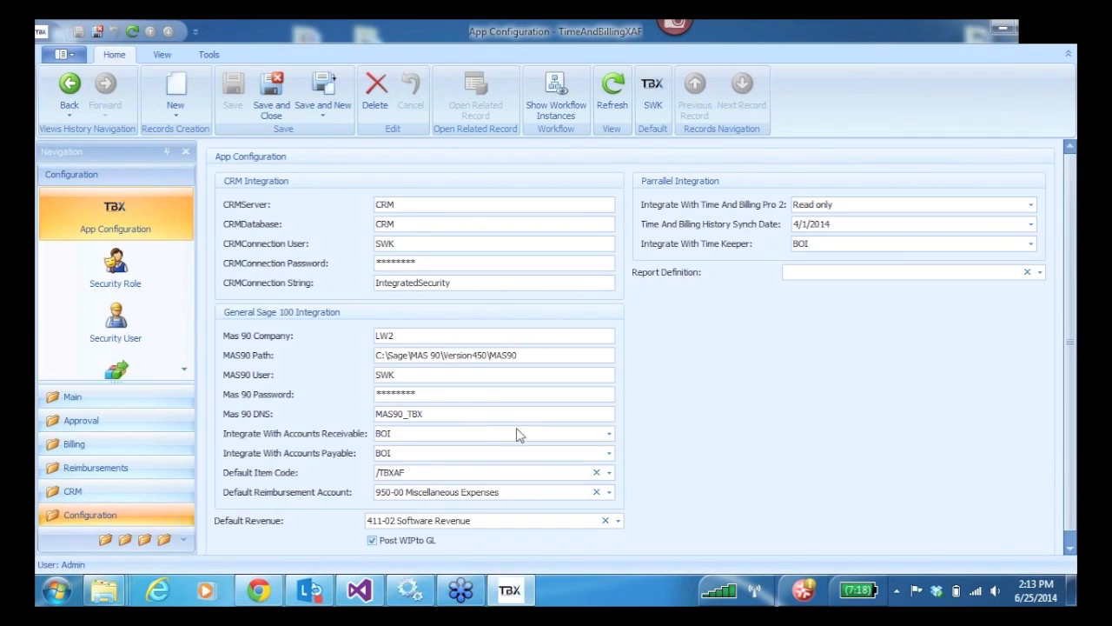
pyautogui.click(610, 434)
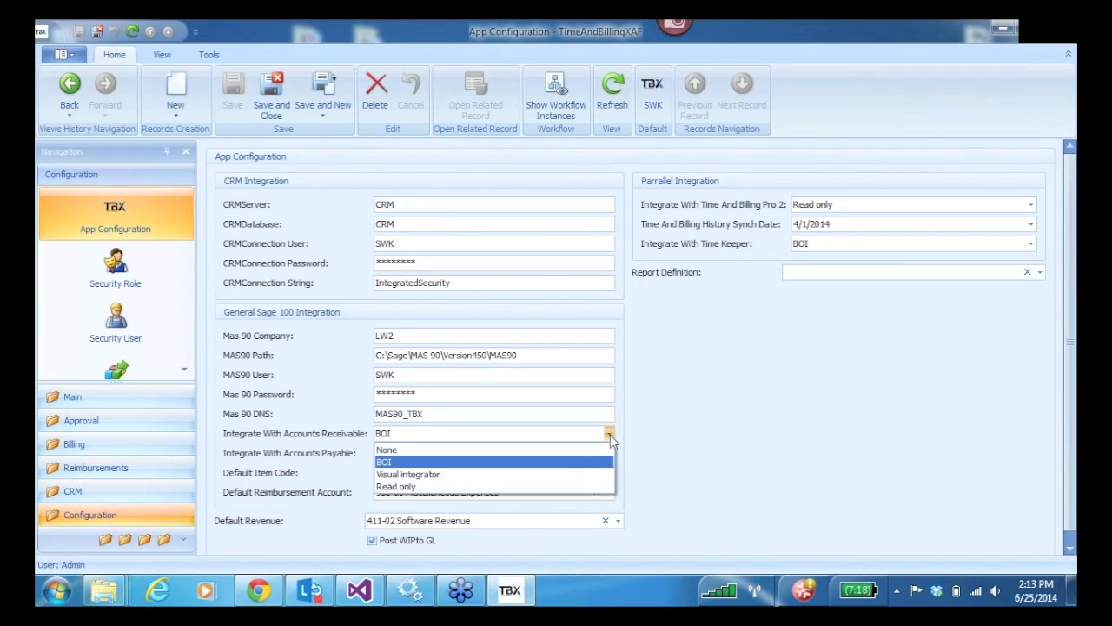
pyautogui.click(557, 491)
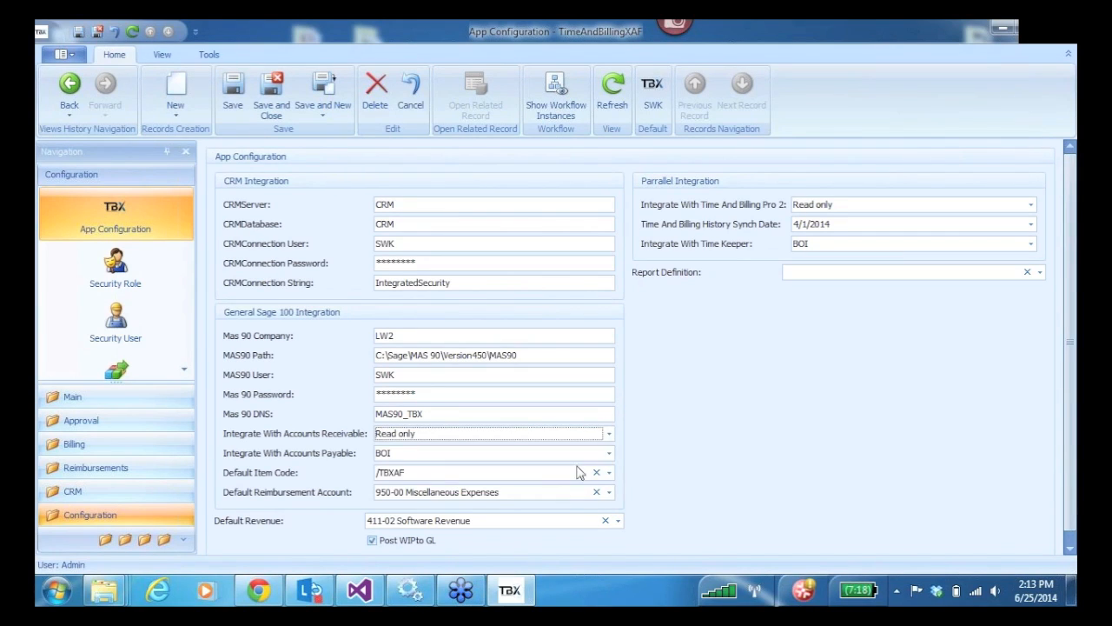
pyautogui.click(610, 433)
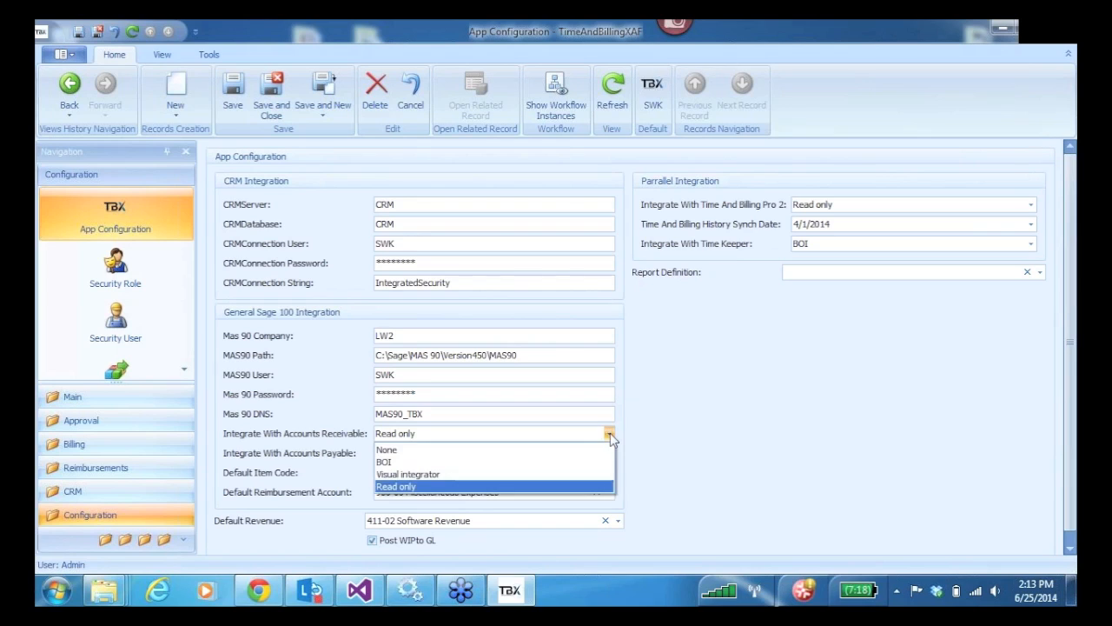
pyautogui.click(556, 461)
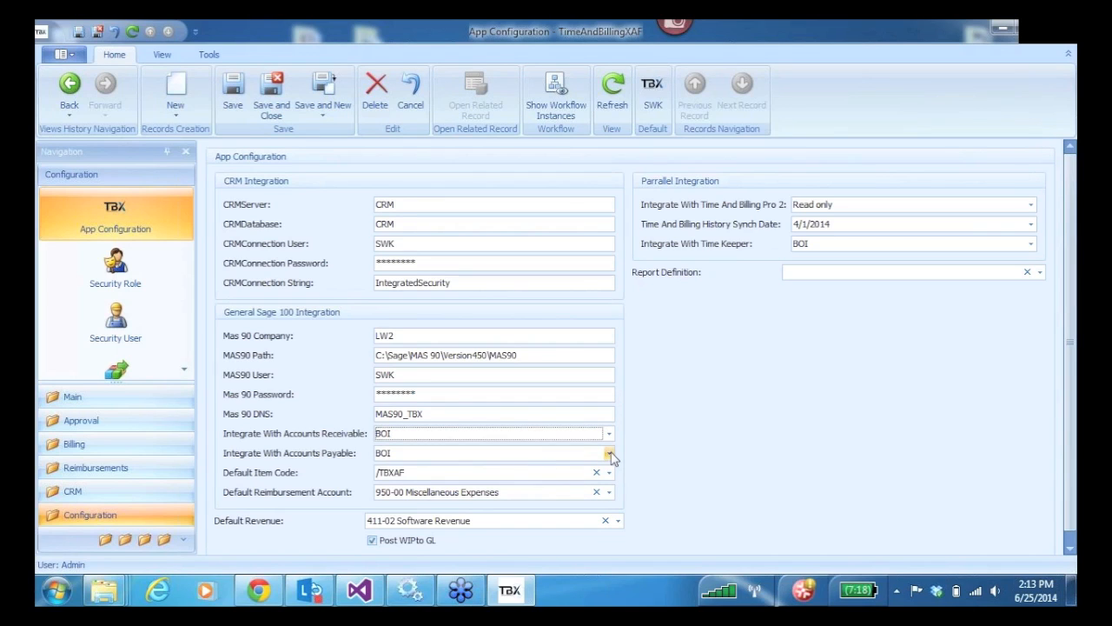
# - Save the app configuration changes while moving to the security roles, and open the BasicUser role
pyautogui.click(118, 272)
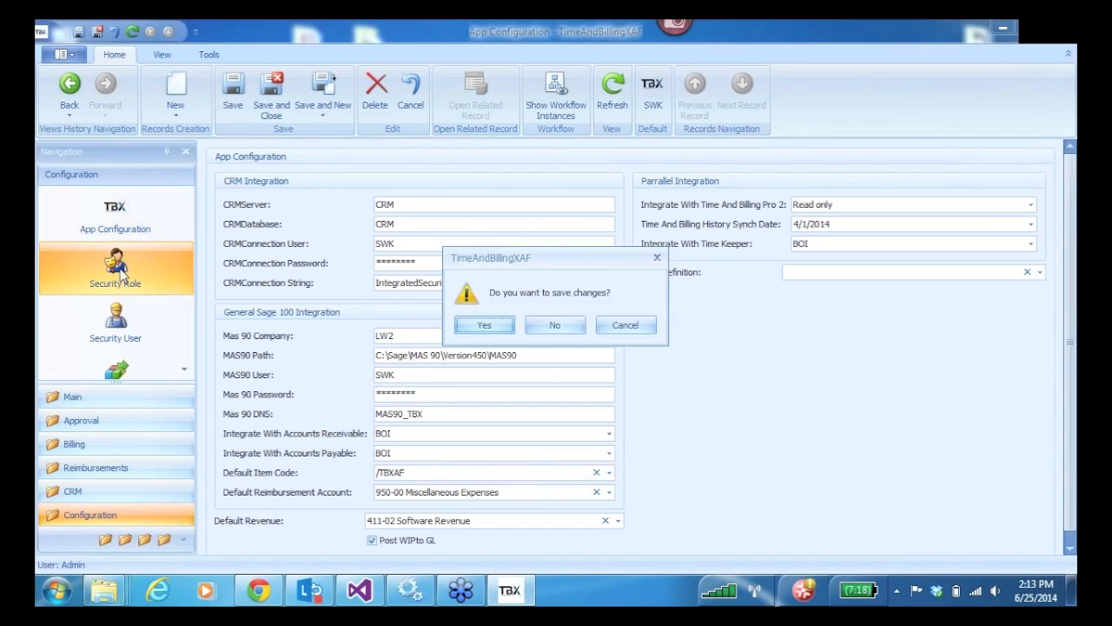
pyautogui.click(506, 324)
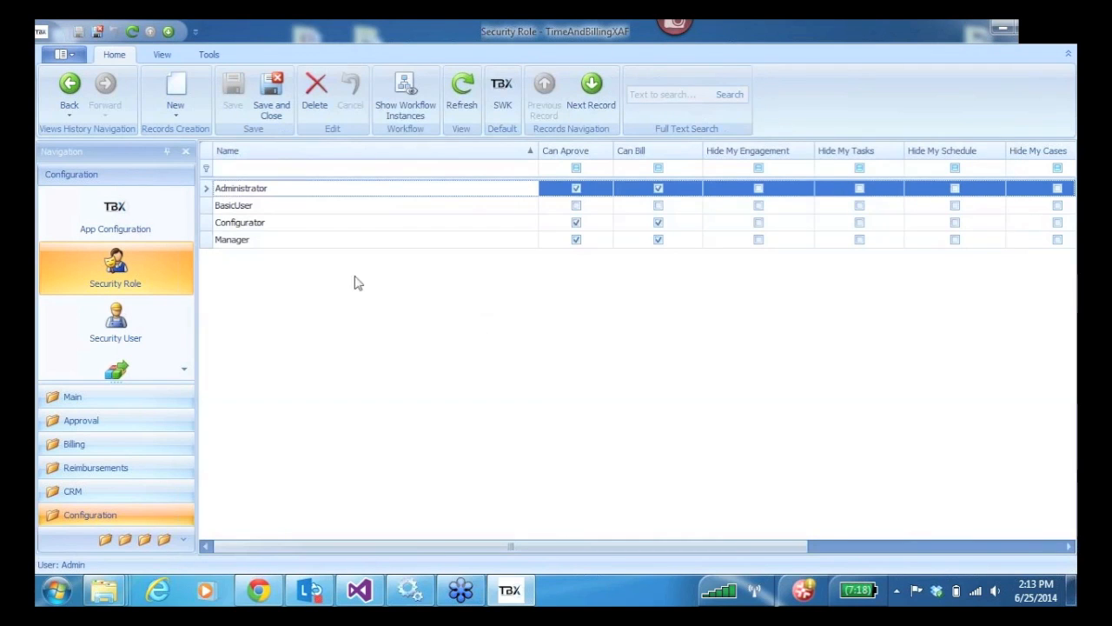
pyautogui.click(209, 209)
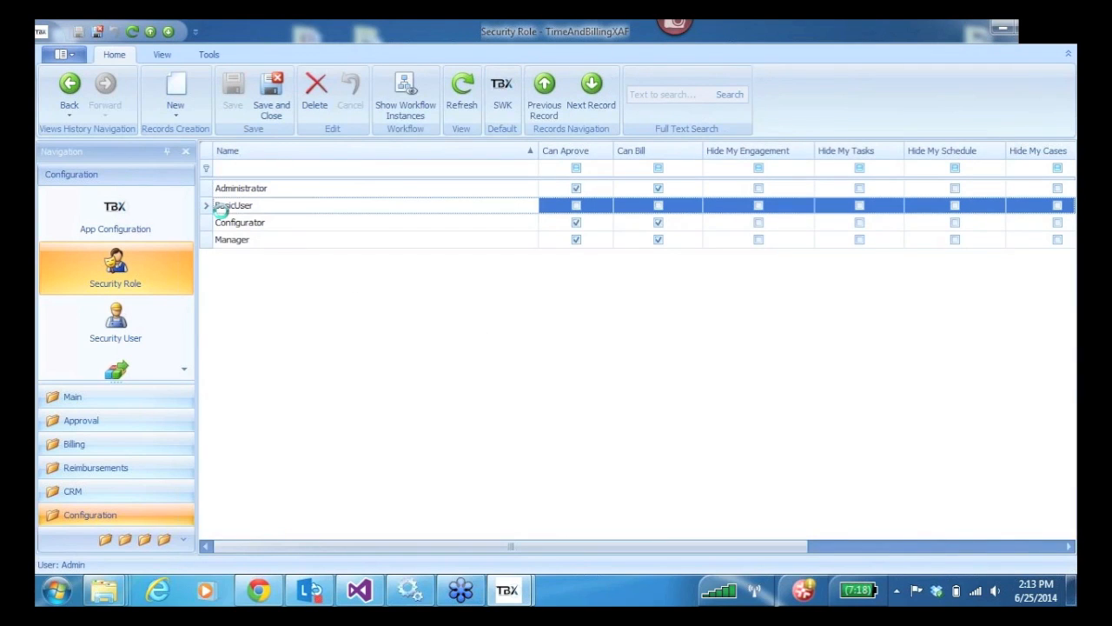
pyautogui.doubleClick(219, 207)
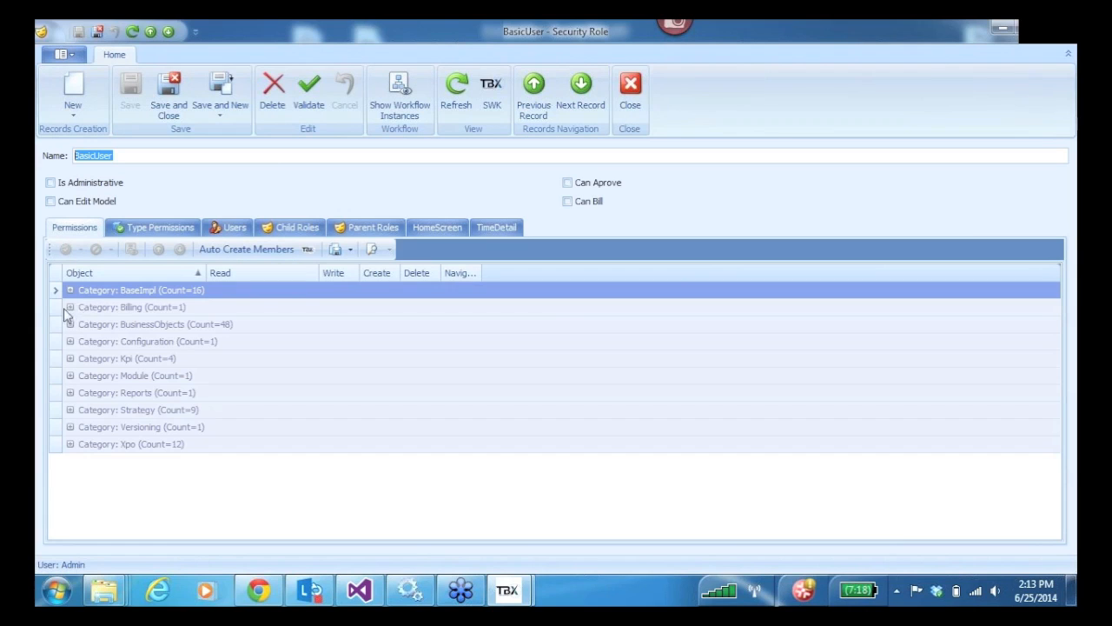
# - Expand the Billing and BusinessObjects permission categories of the BasicUser role and review their object permissions
pyautogui.click(69, 309)
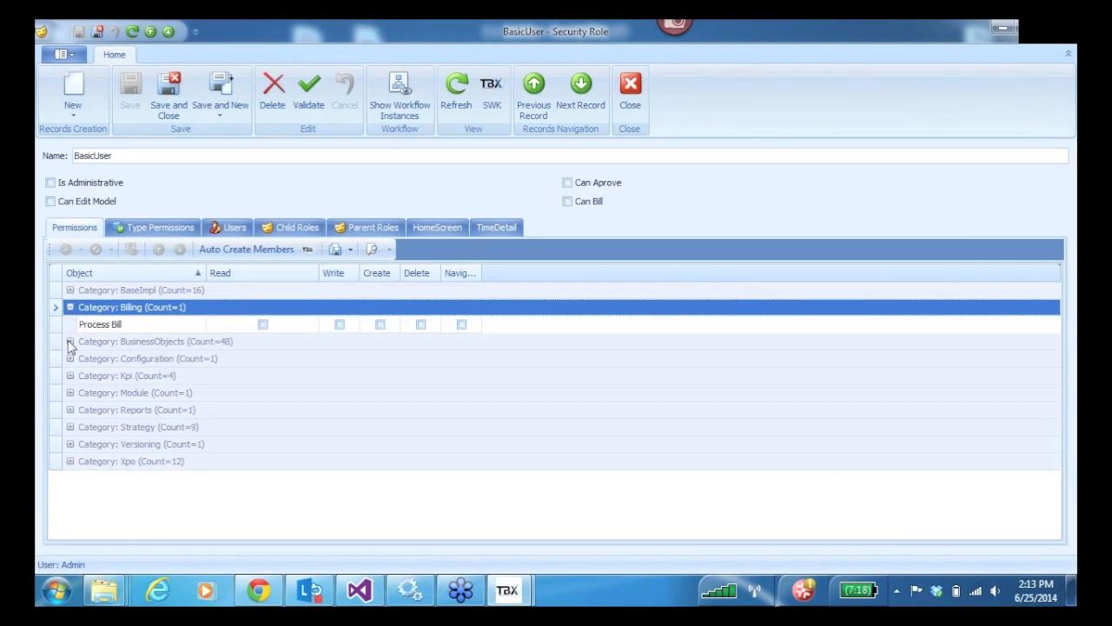
pyautogui.click(70, 342)
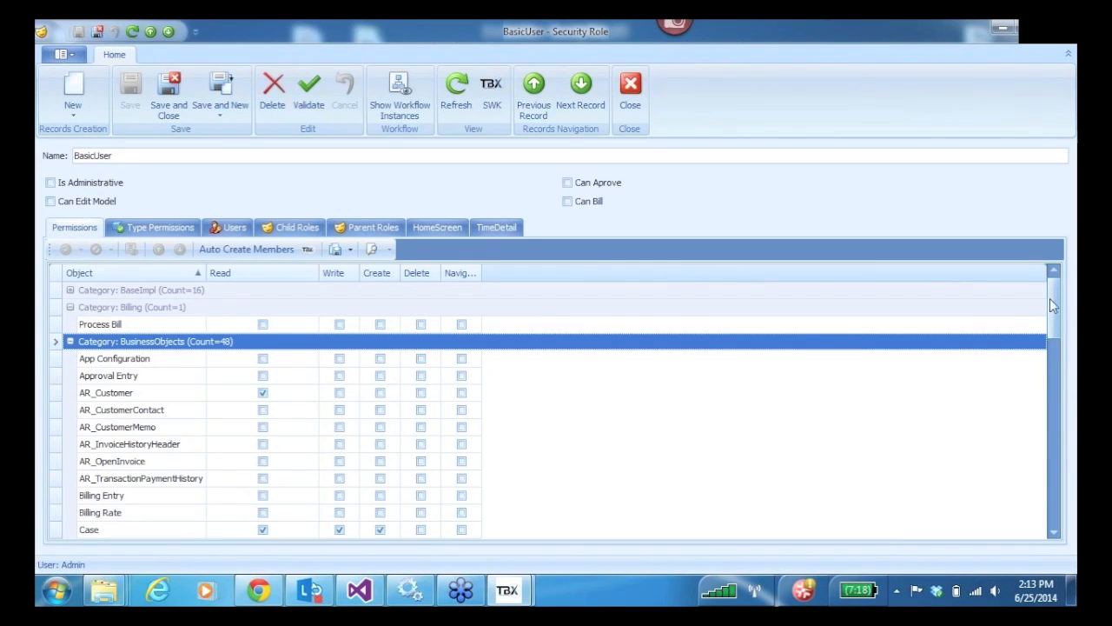
pyautogui.moveTo(1057, 308); pyautogui.dragTo(1057, 410)
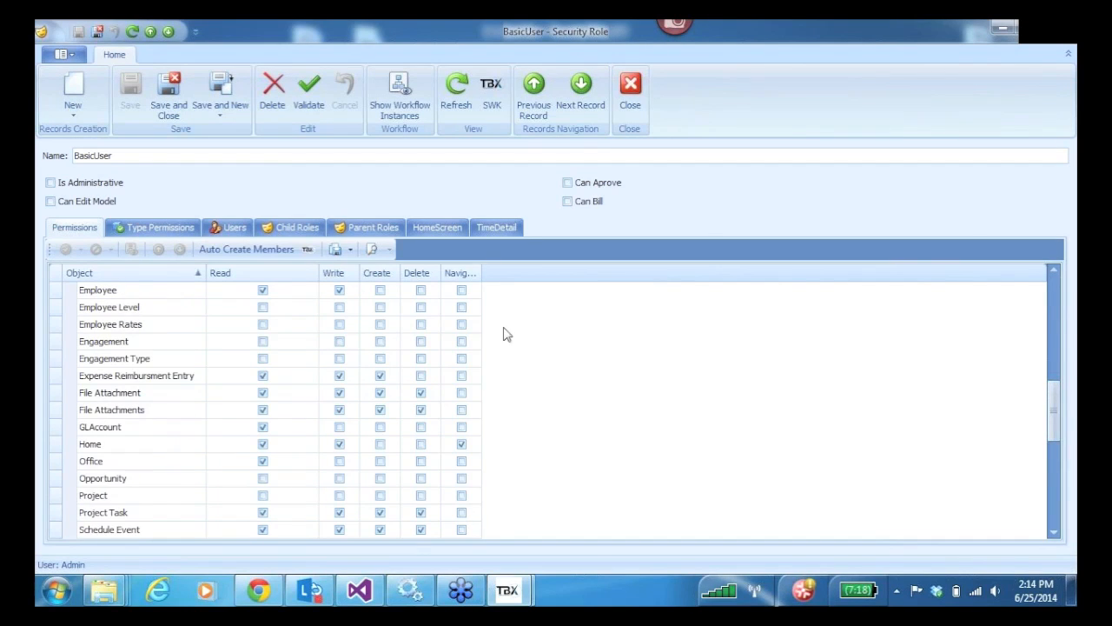
# - Review the member permissions of the Engagement object, close them, and check the role's other business object permissions
pyautogui.click(99, 341)
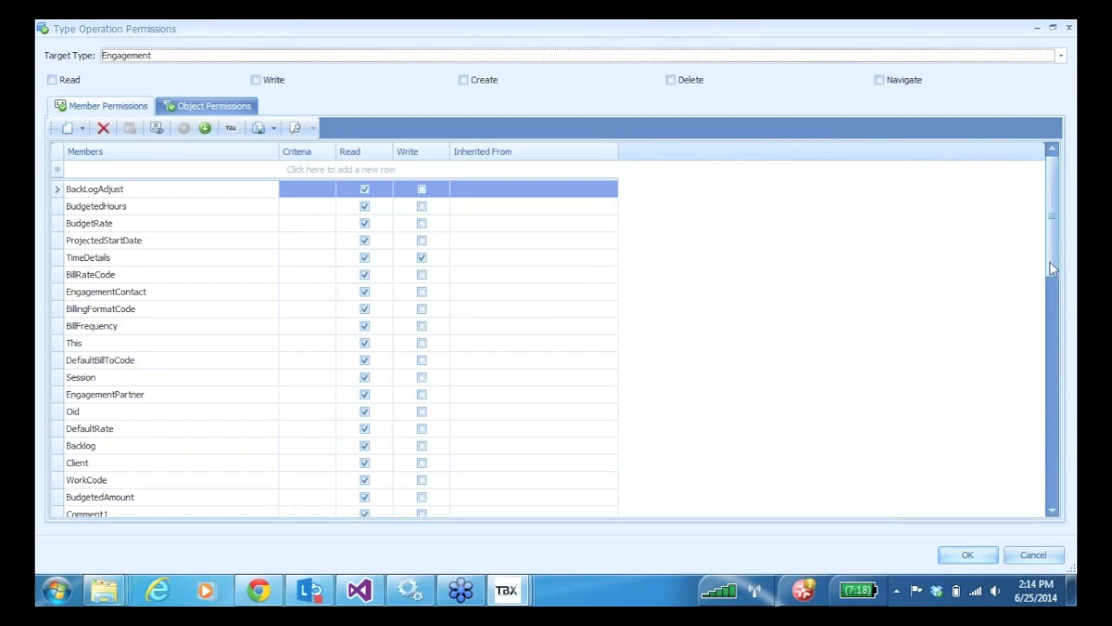
pyautogui.moveTo(1049, 267); pyautogui.dragTo(1048, 410)
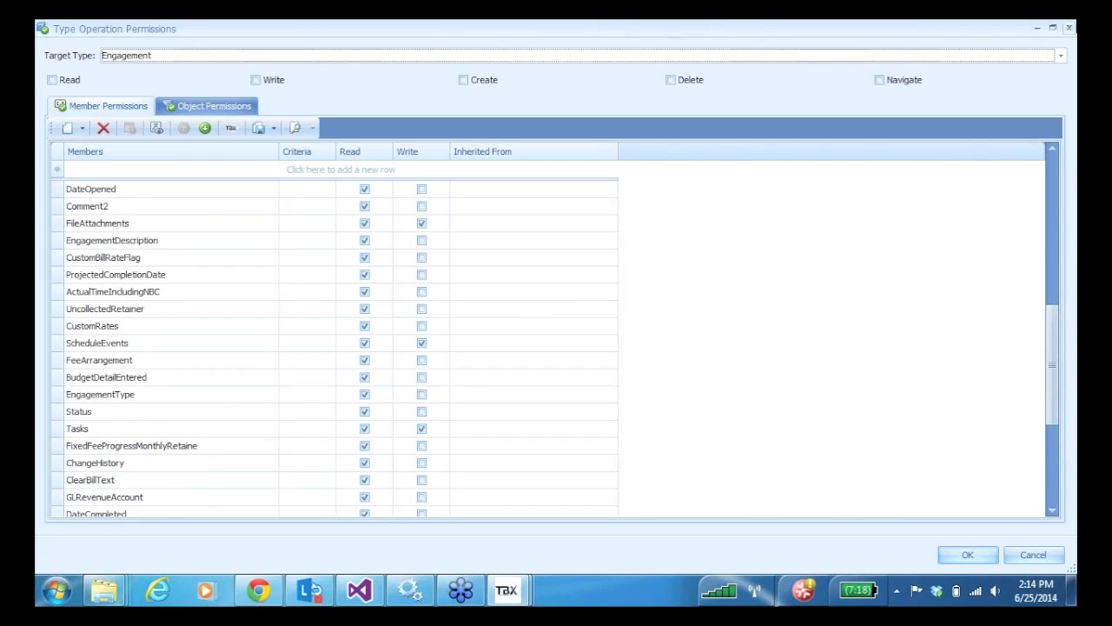
pyautogui.click(1069, 28)
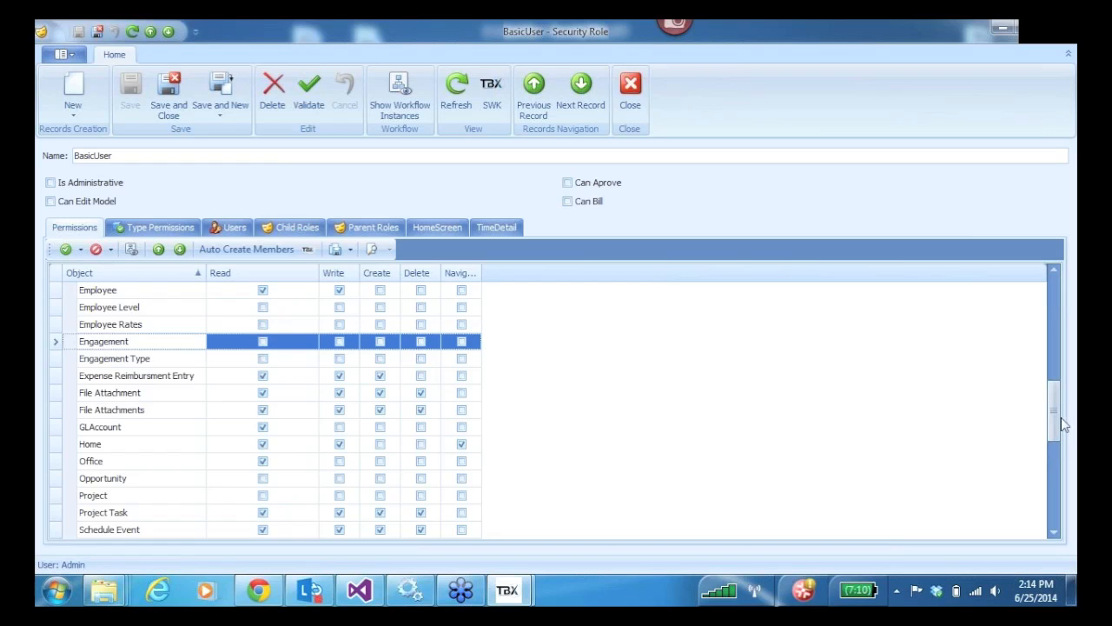
pyautogui.moveTo(1053, 405); pyautogui.dragTo(1053, 429)
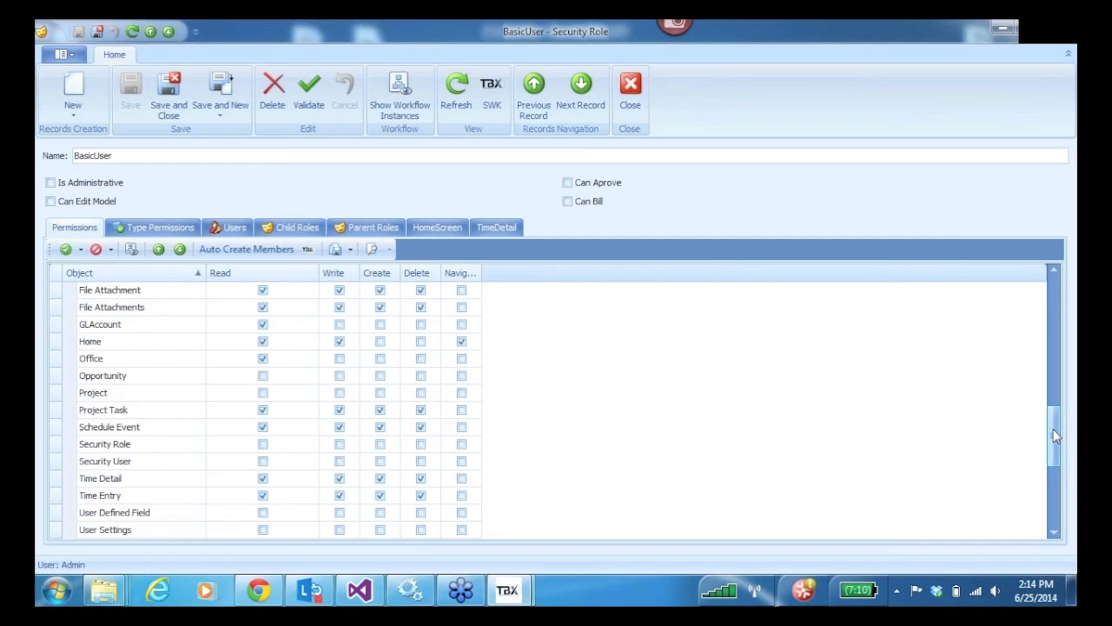
pyautogui.moveTo(1055, 436); pyautogui.dragTo(1054, 380)
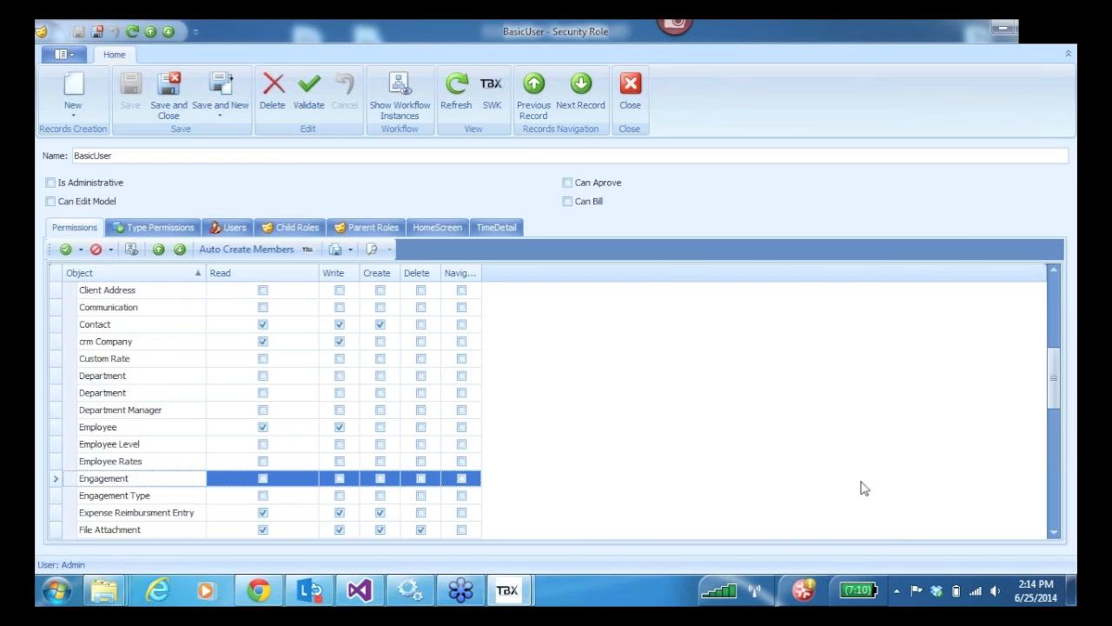
# - Hide My Cases, My Schedule, My Time History, My Tasks and My Engagement on the role's home screen, and save the role
pyautogui.click(439, 230)
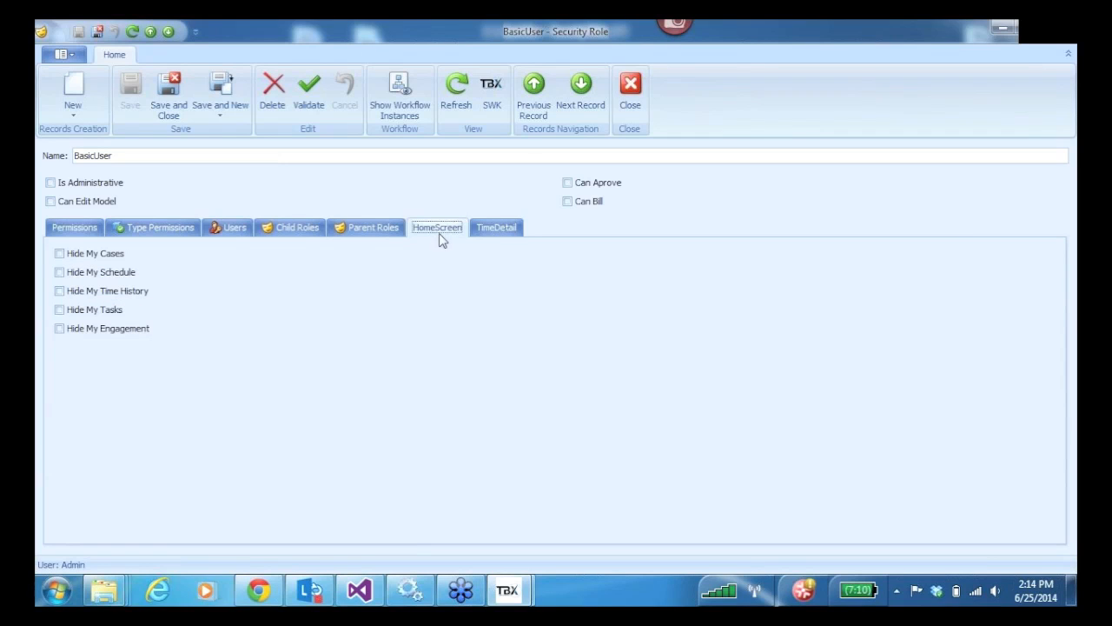
pyautogui.click(59, 253)
pyautogui.click(59, 272)
pyautogui.click(60, 292)
pyautogui.click(60, 311)
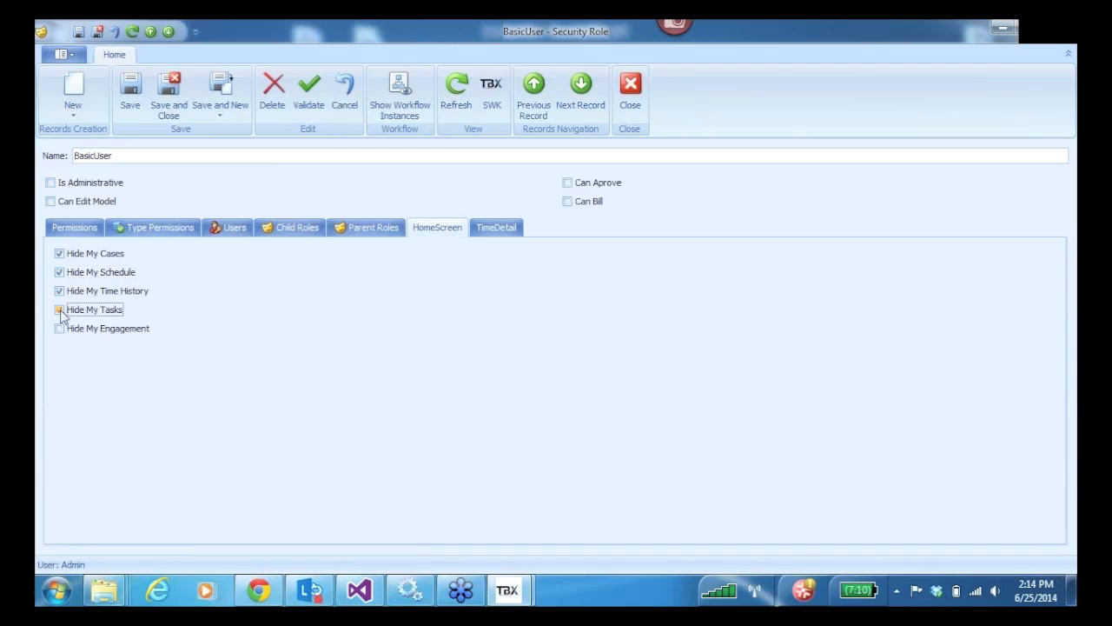
pyautogui.click(61, 329)
pyautogui.click(131, 91)
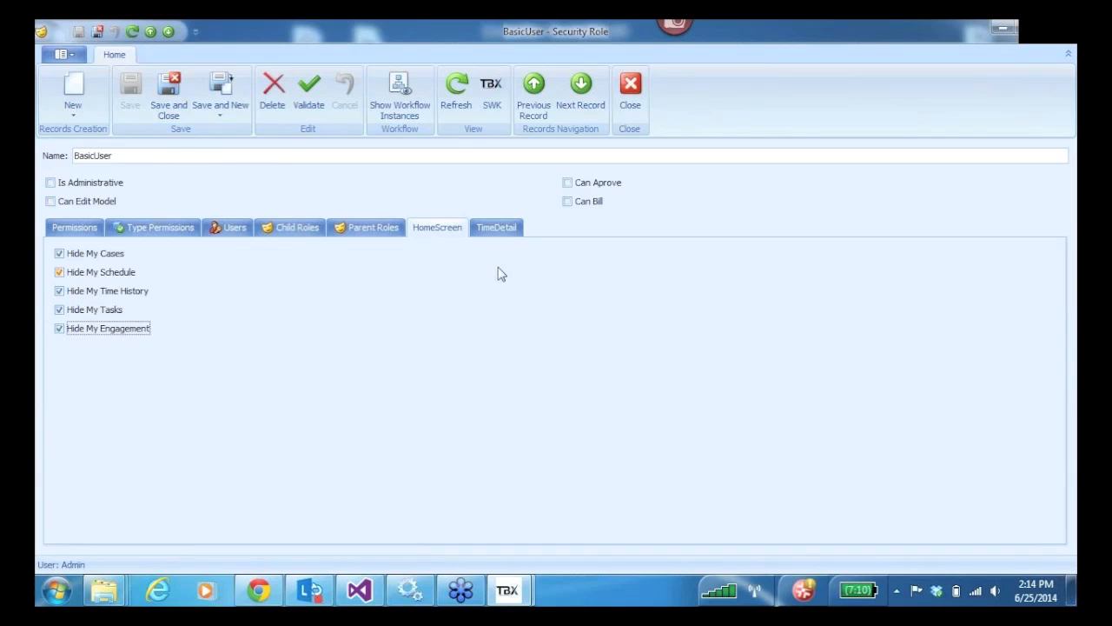
# - Check the BasicUser role's TimeDetail, HomeScreen and Permissions settings, and close the role
pyautogui.click(497, 231)
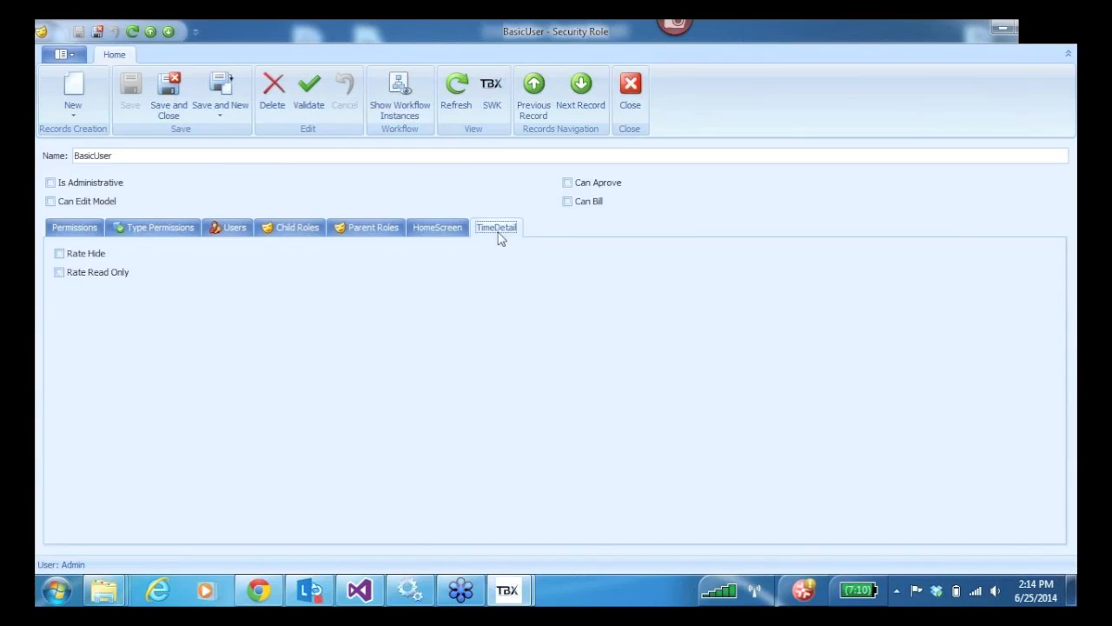
pyautogui.click(438, 229)
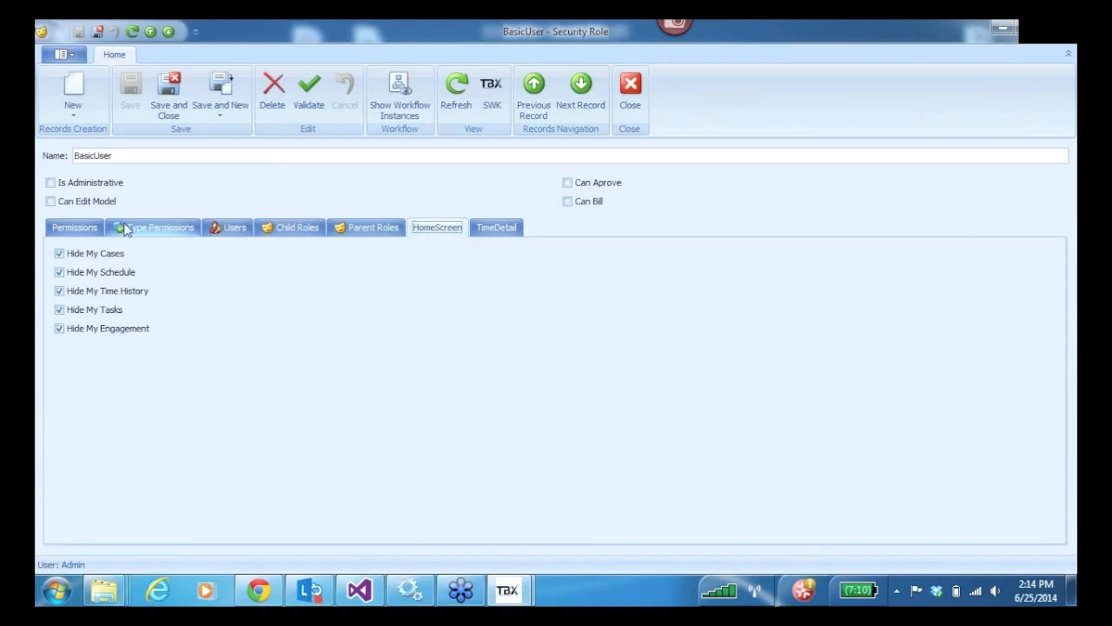
pyautogui.click(84, 231)
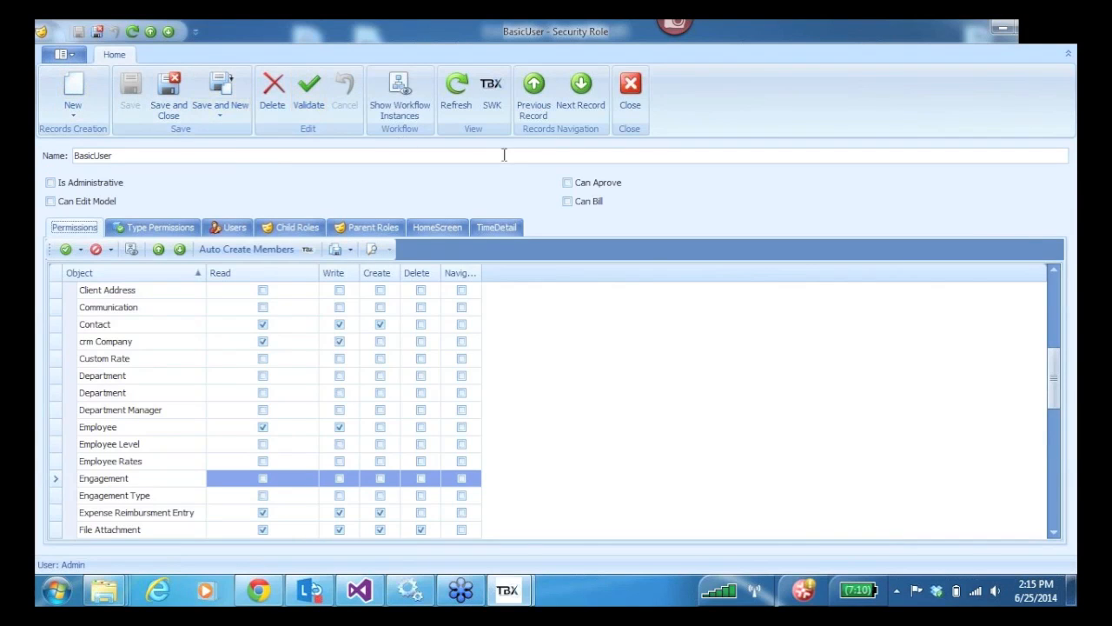
pyautogui.click(631, 94)
# - Open the BasicUser record in the security users list to view its employee and assigned role
pyautogui.click(115, 321)
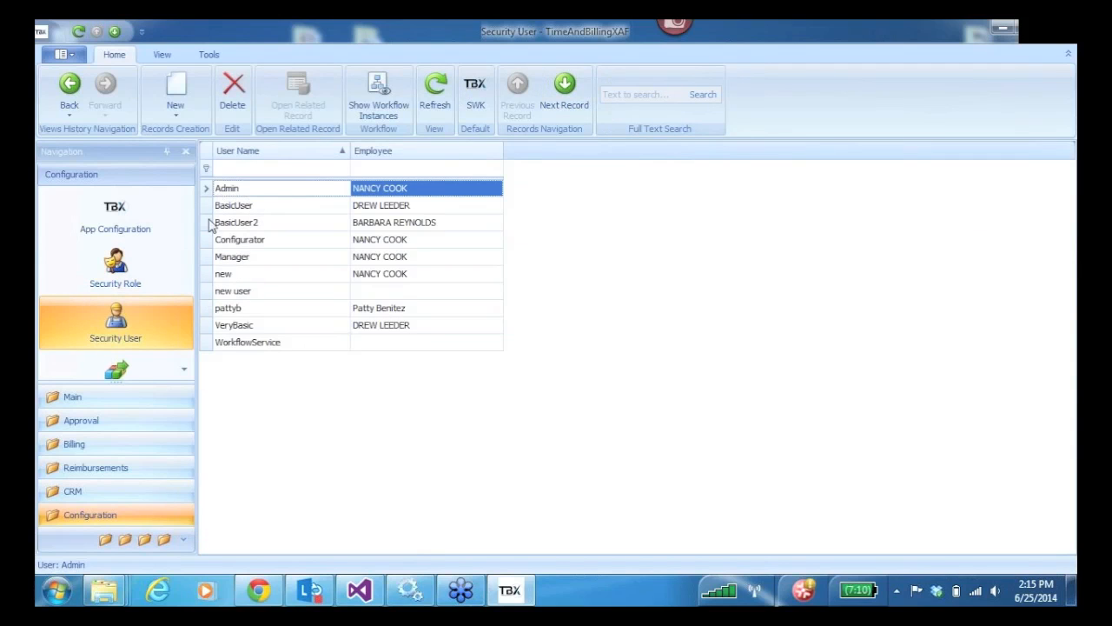
pyautogui.doubleClick(216, 206)
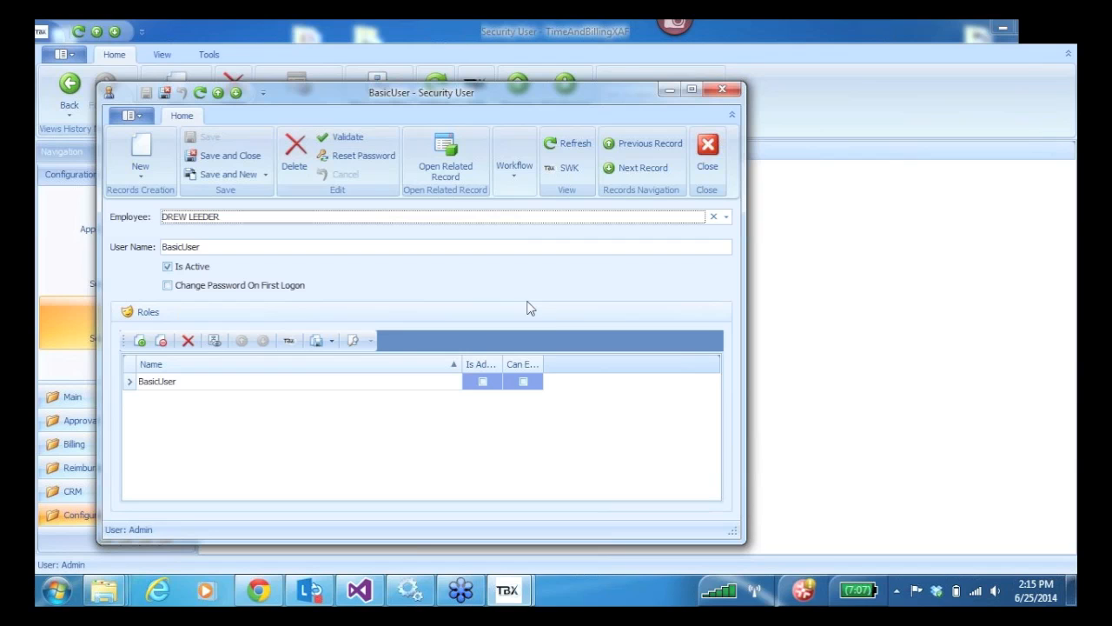
# - Close the BasicUser record and view the User Settings and Billing Rate lists in the configuration
pyautogui.click(708, 150)
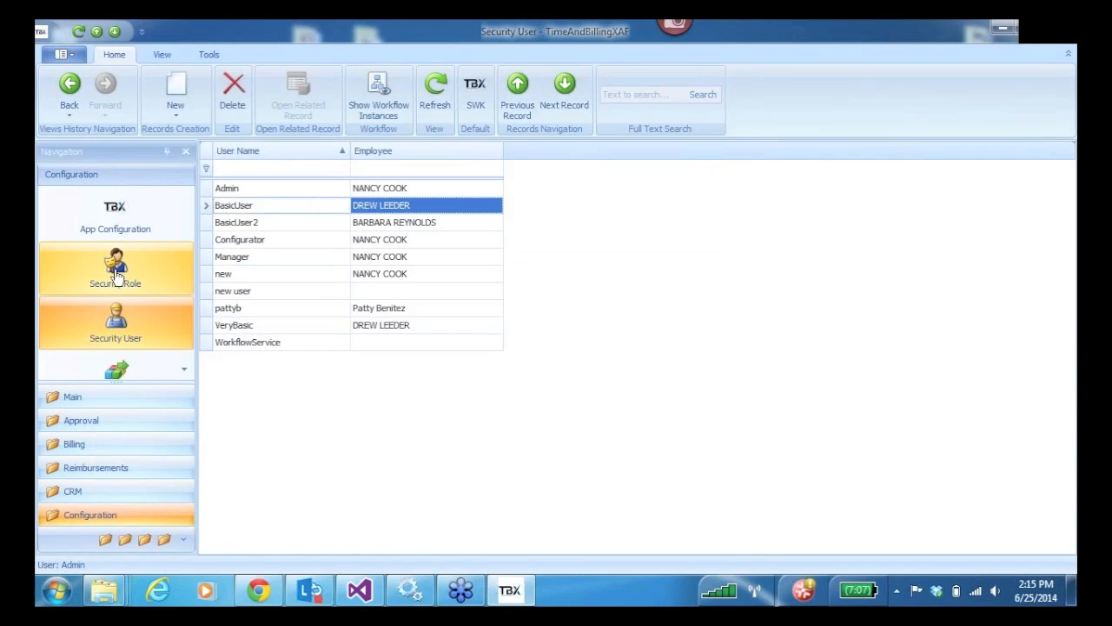
pyautogui.click(116, 373)
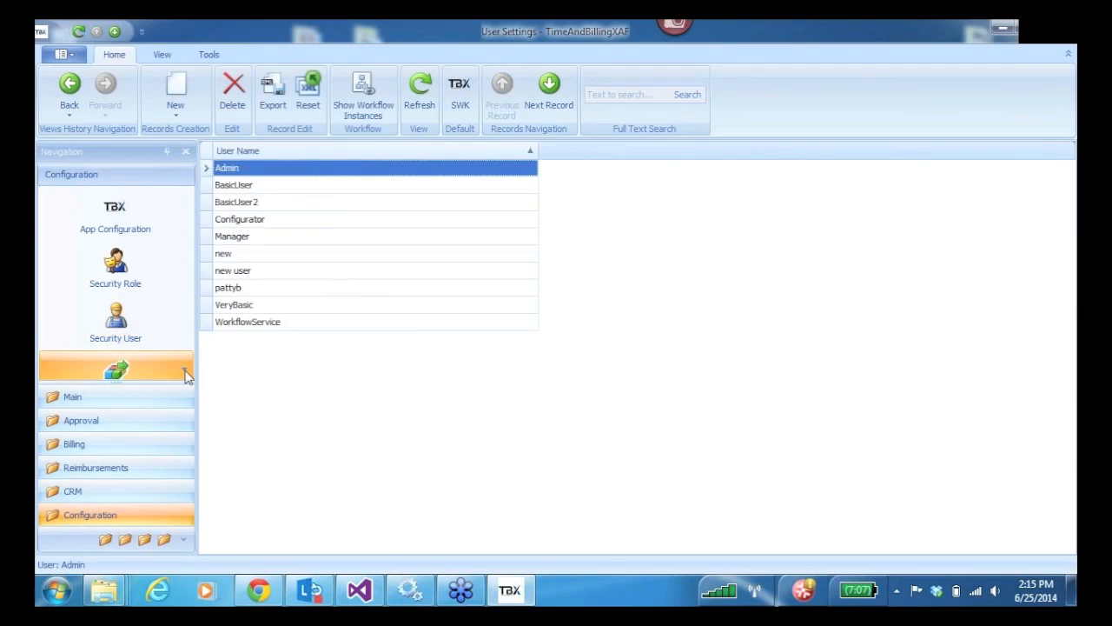
pyautogui.click(184, 369)
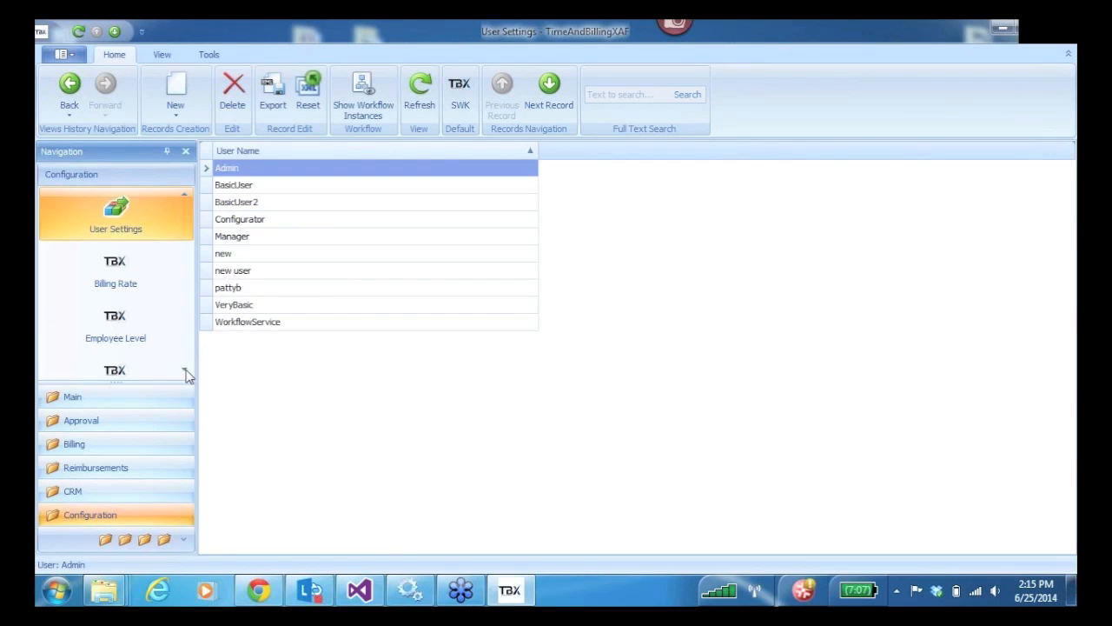
pyautogui.click(174, 216)
pyautogui.click(122, 270)
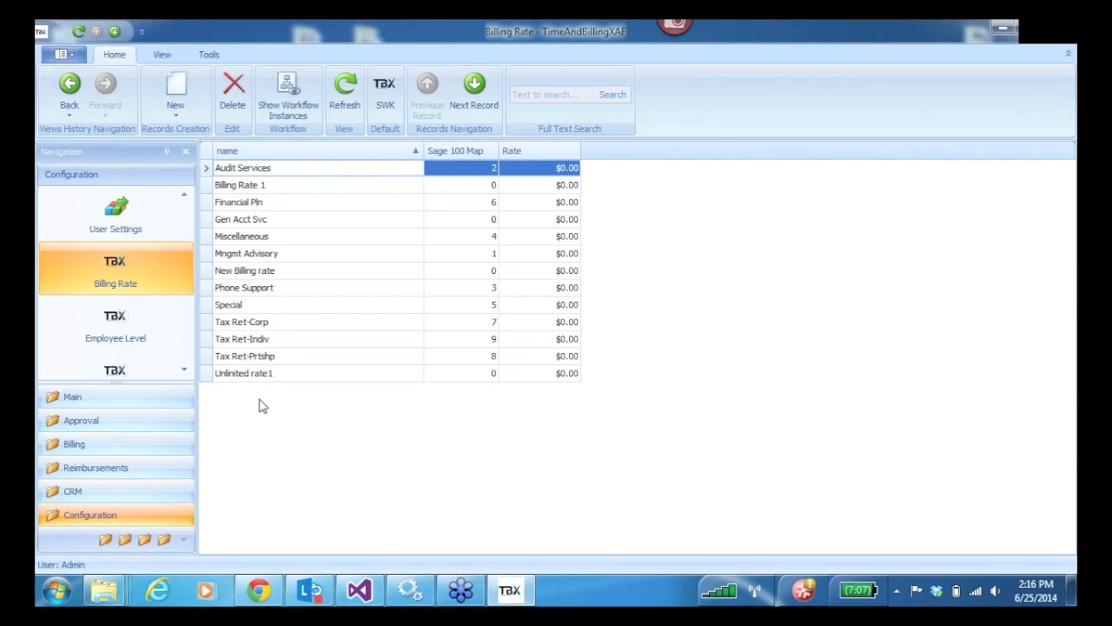
# - Review the Employee Level, Employee Rates and Engagement Type configuration lists
pyautogui.click(119, 326)
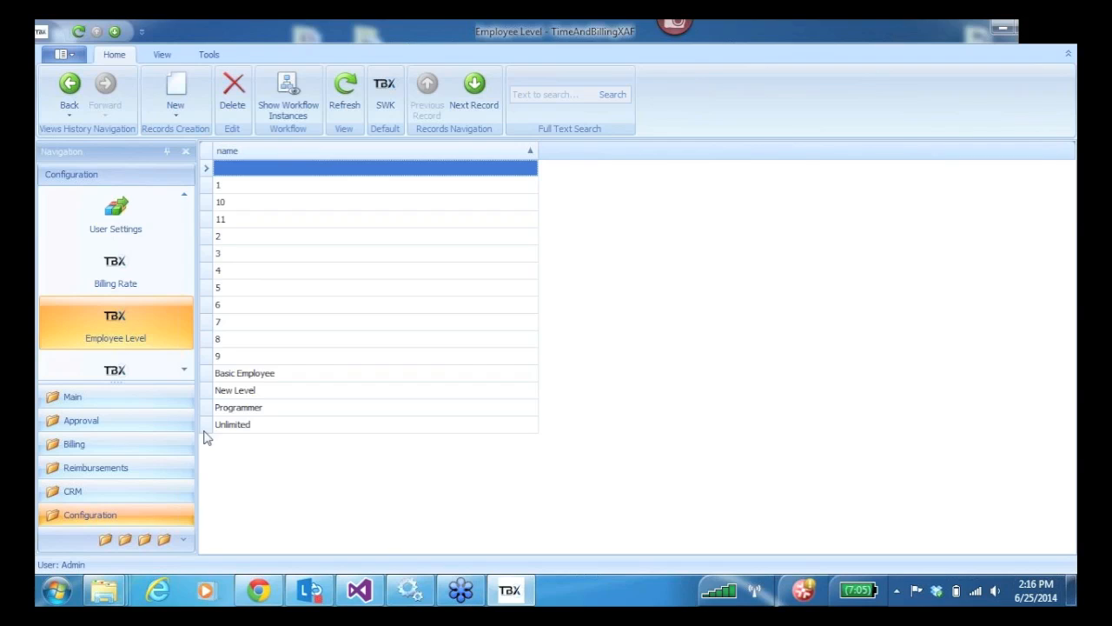
pyautogui.click(183, 369)
pyautogui.click(183, 374)
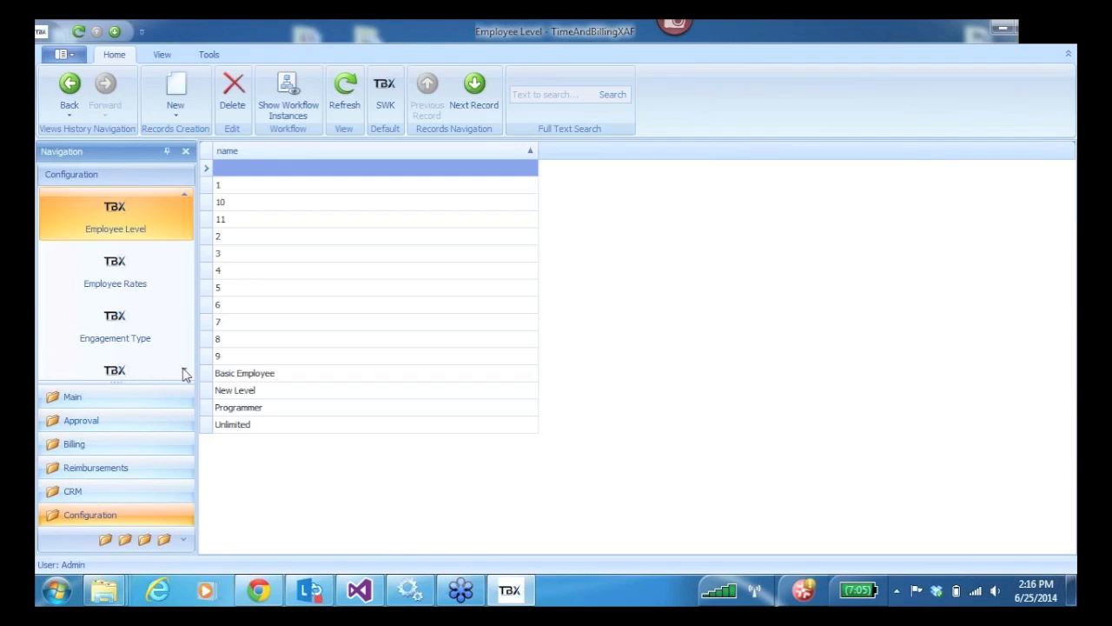
pyautogui.click(117, 272)
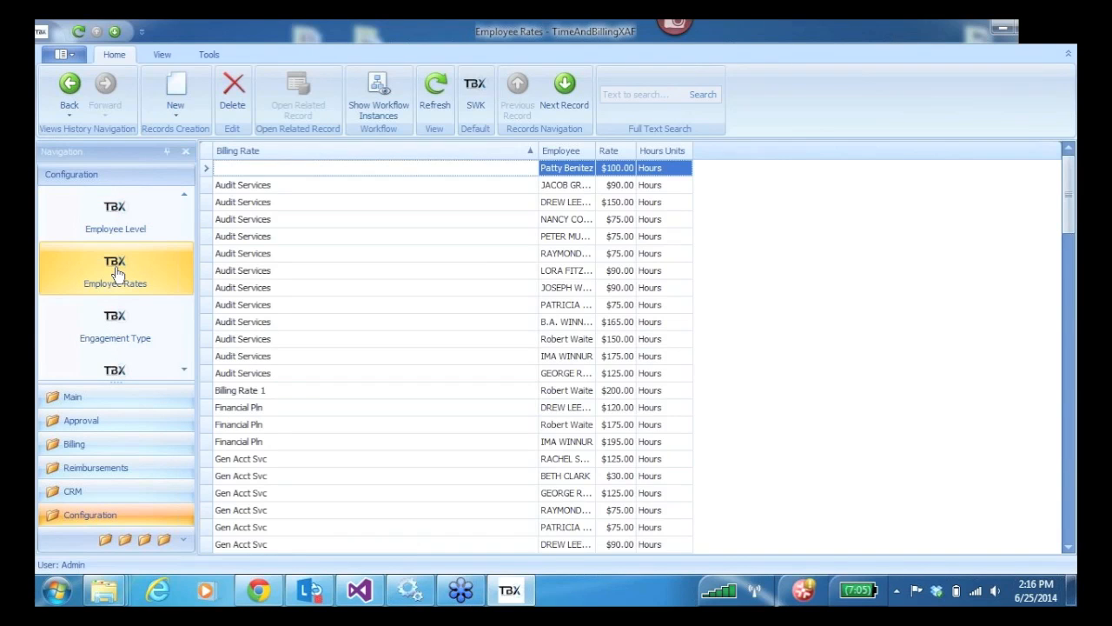
pyautogui.click(110, 320)
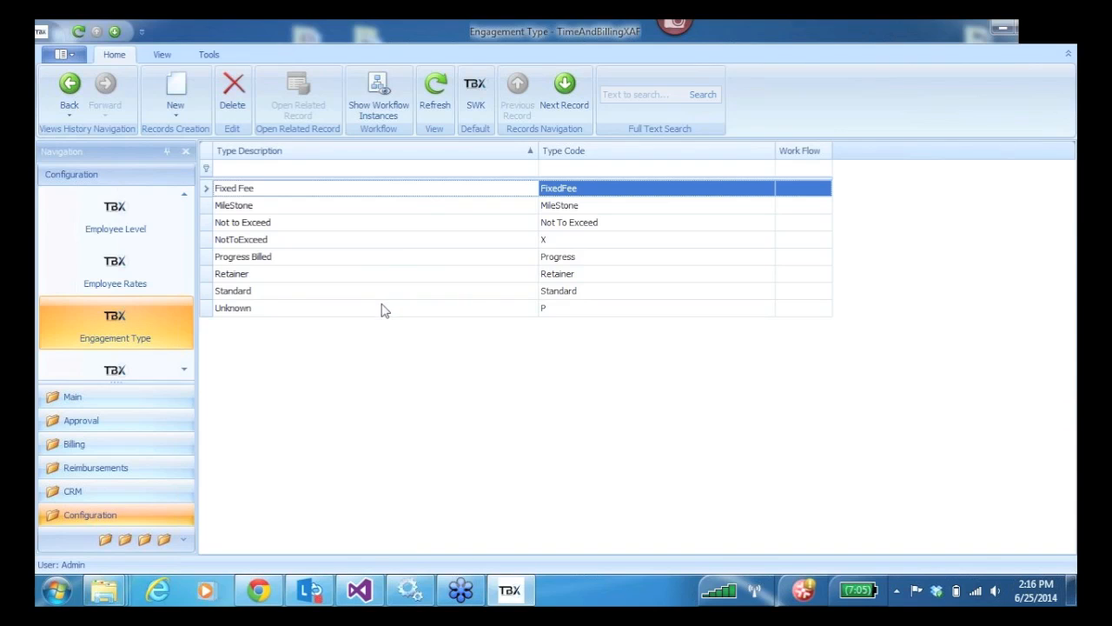
# - Open the CANYON RIDGE APARTMENTS engagement described as "Engagement Description" from the main Engagement list
pyautogui.click(122, 398)
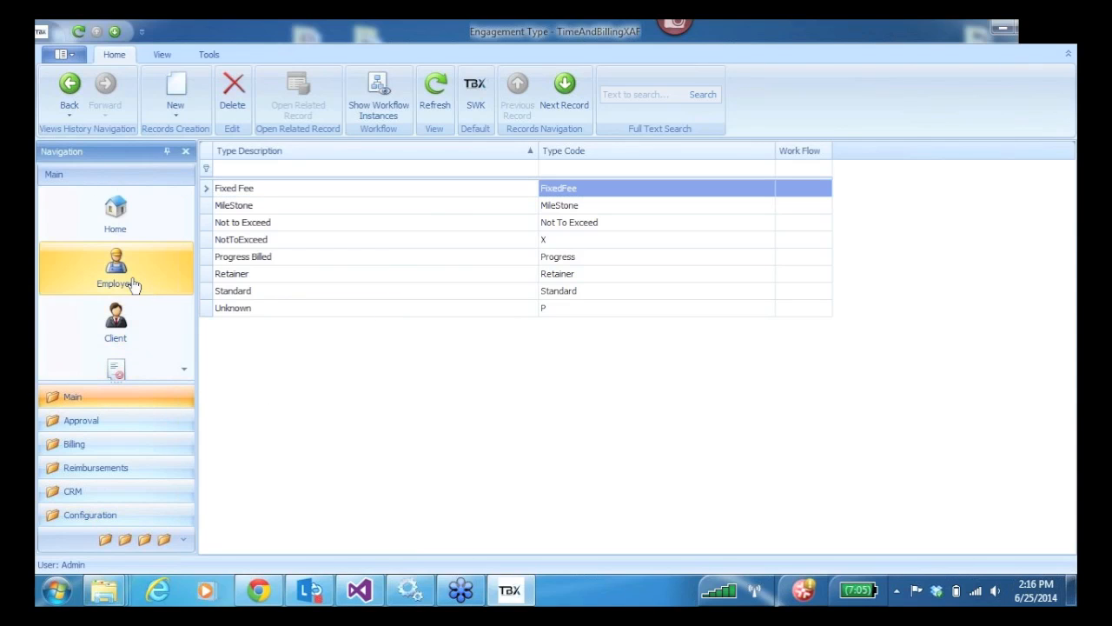
pyautogui.click(184, 370)
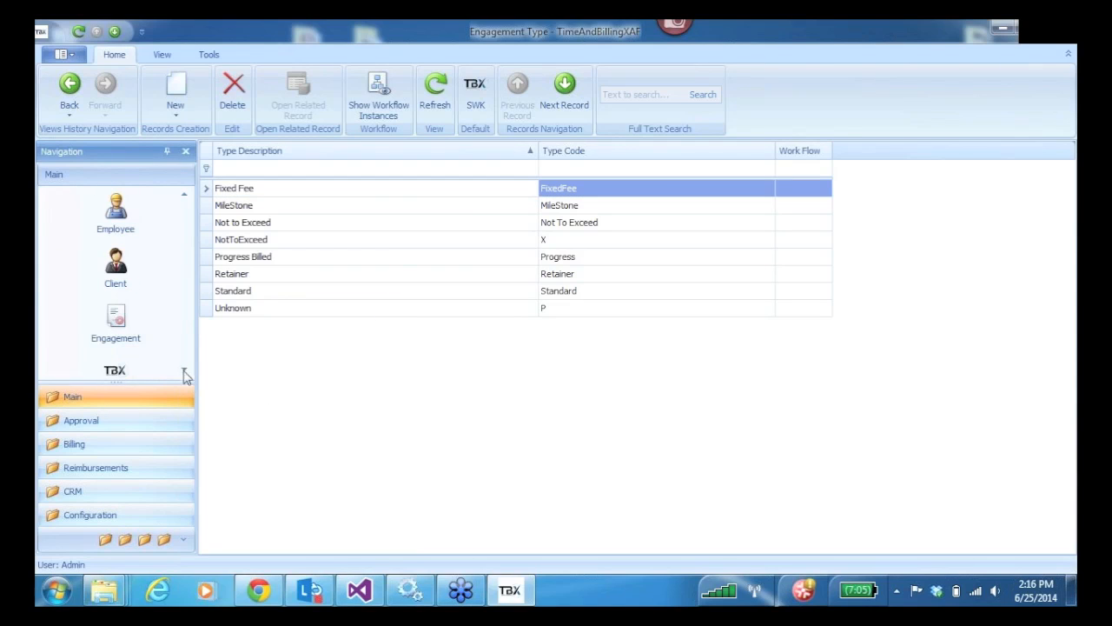
pyautogui.click(115, 324)
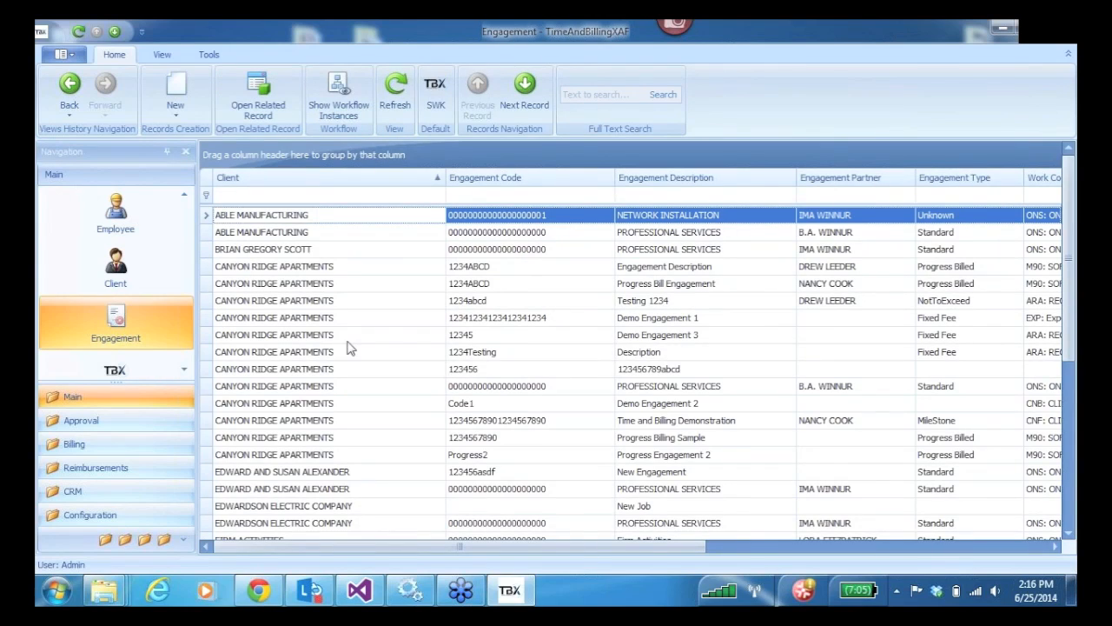
pyautogui.click(241, 267)
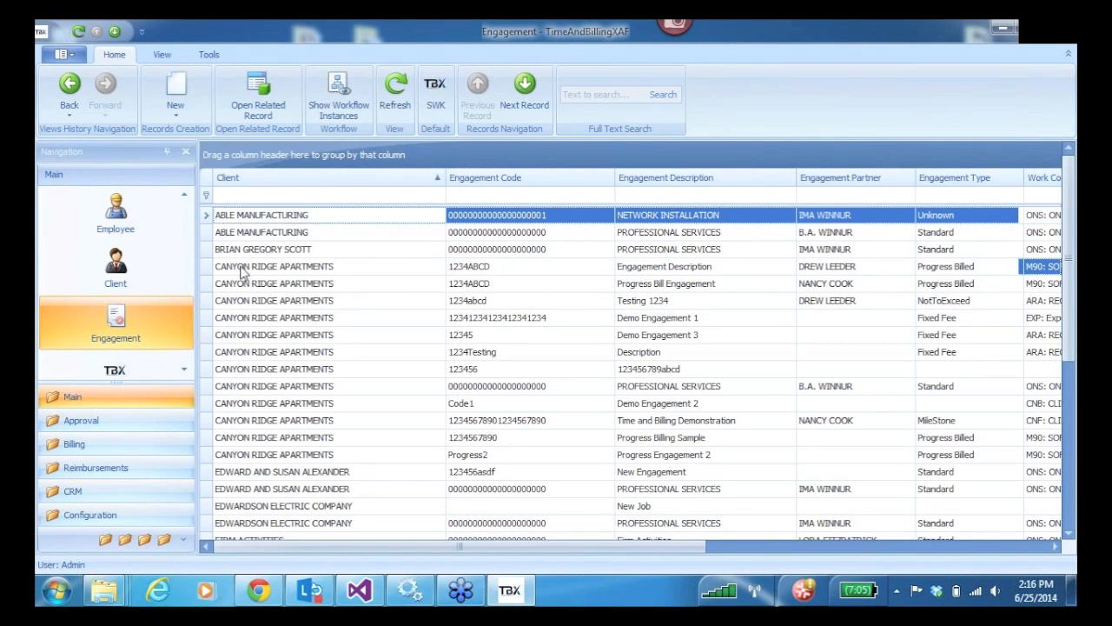
pyautogui.doubleClick(241, 268)
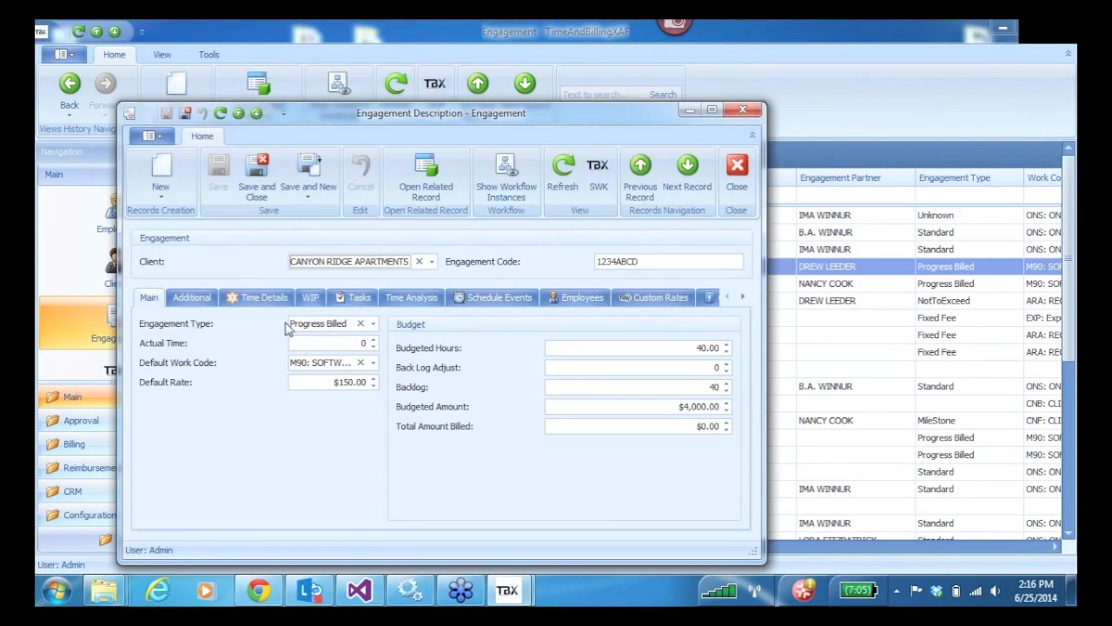
# - Look through the available engagement types for this engagement without choosing a different one
pyautogui.click(373, 323)
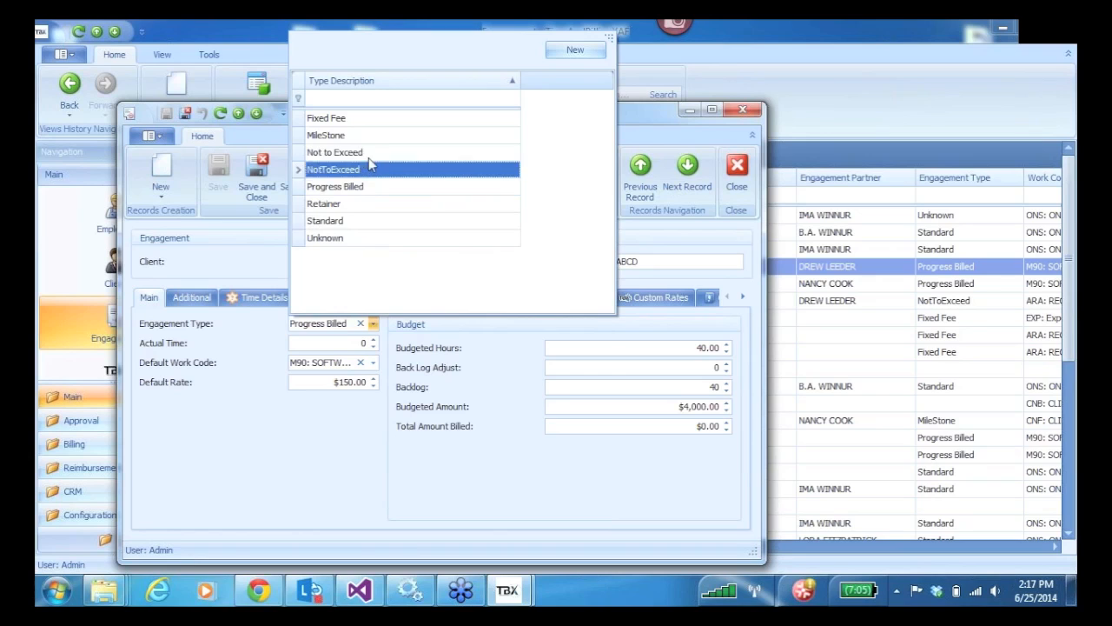
pyautogui.click(253, 458)
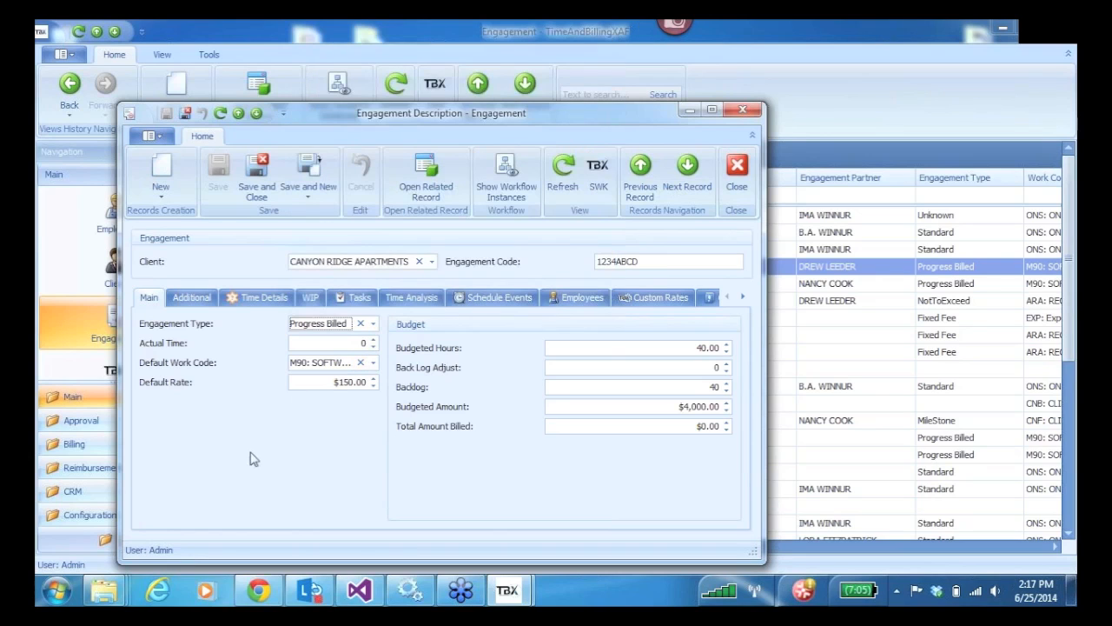
pyautogui.click(374, 325)
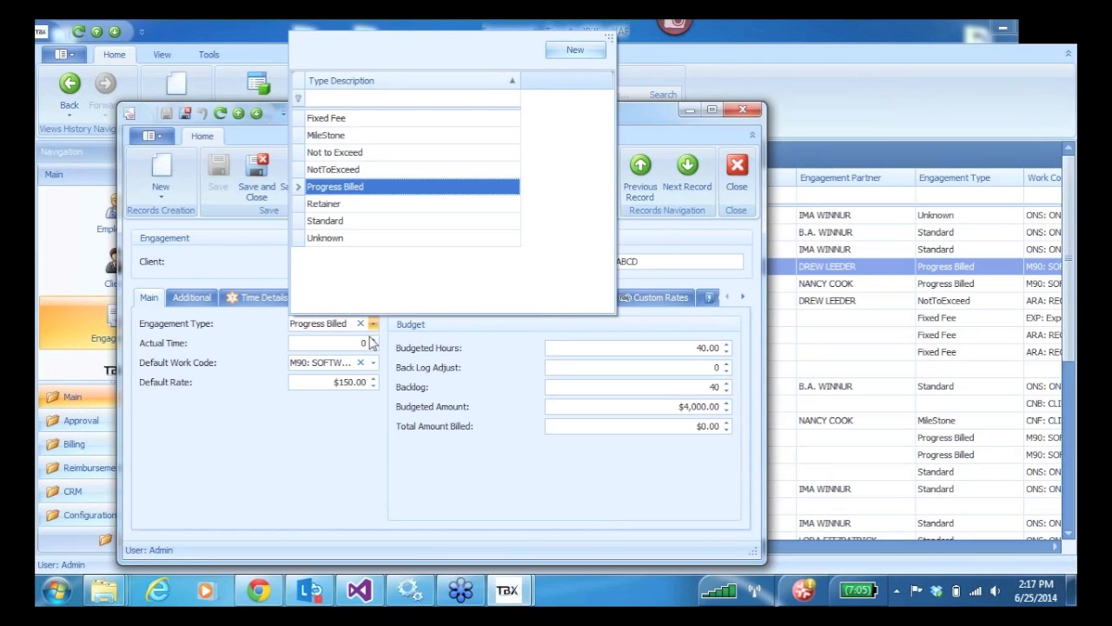
pyautogui.click(342, 456)
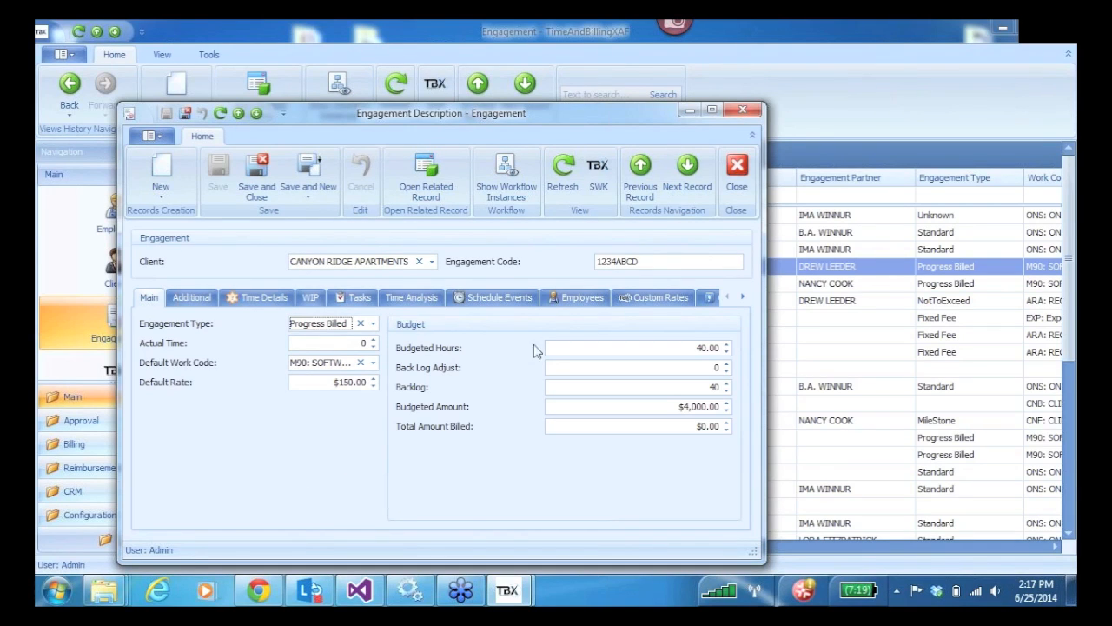
# - Check the engagement's custom rates and the other detail sections available, and save and close the record
pyautogui.click(654, 298)
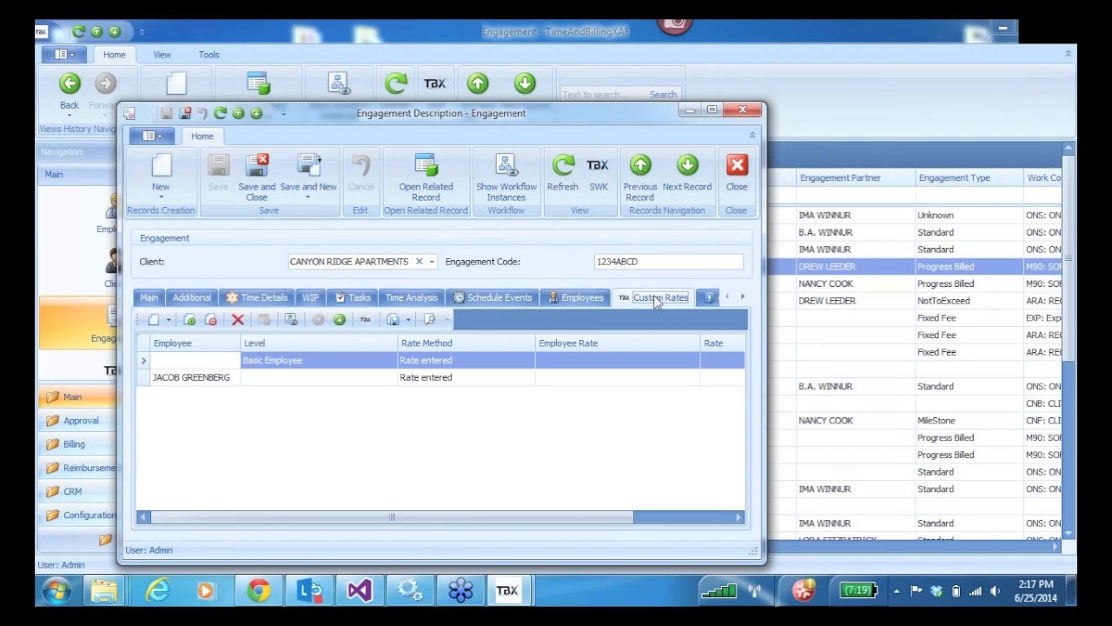
pyautogui.click(150, 298)
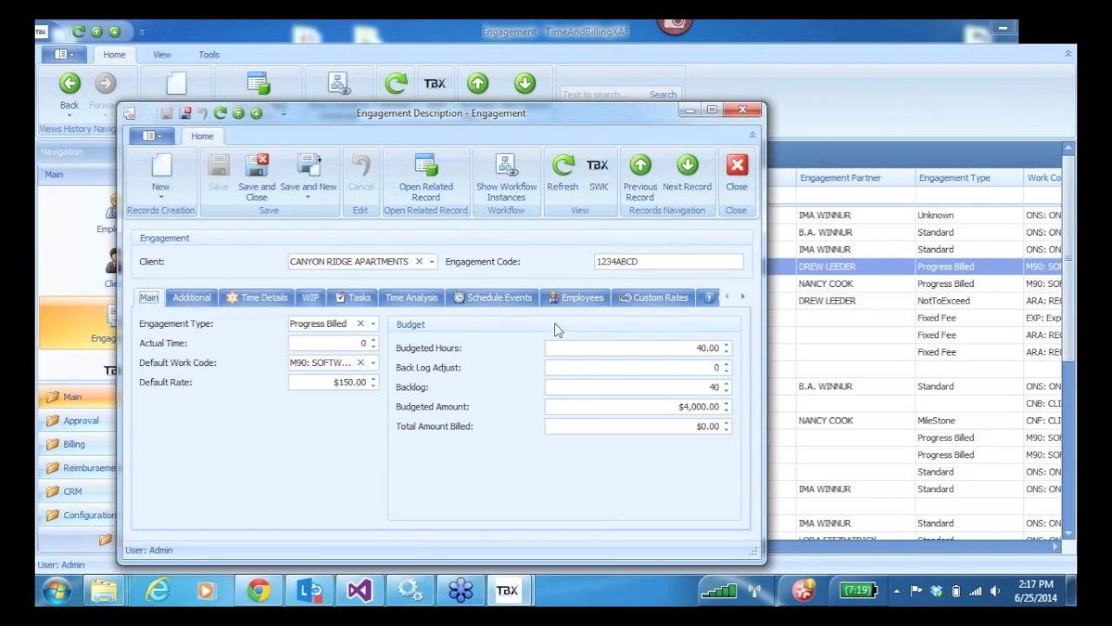
pyautogui.click(655, 300)
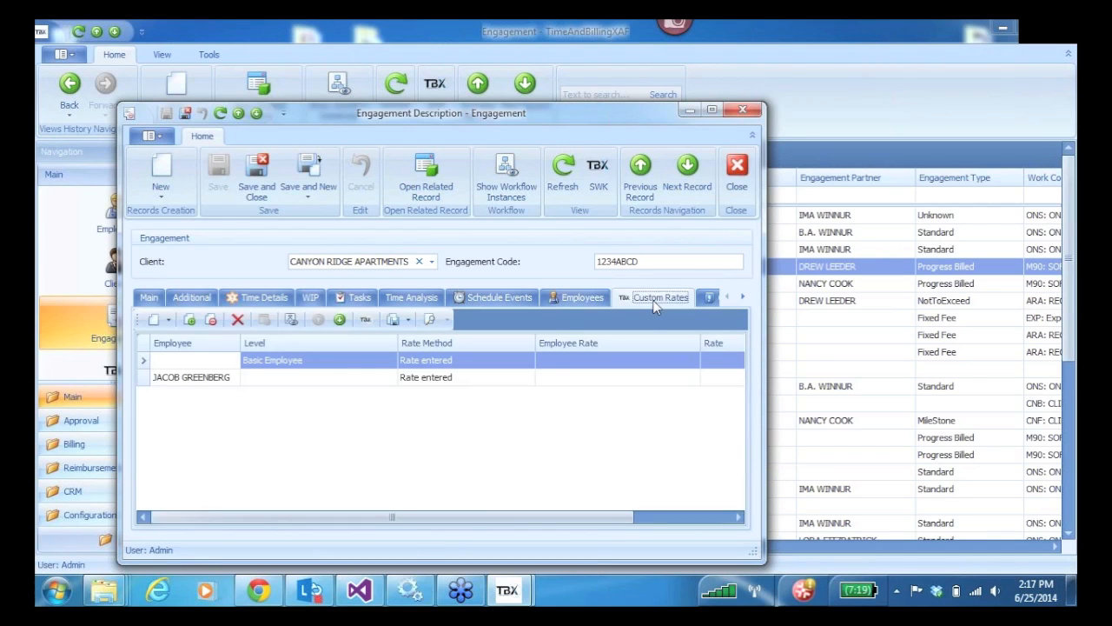
pyautogui.click(745, 298)
pyautogui.click(744, 298)
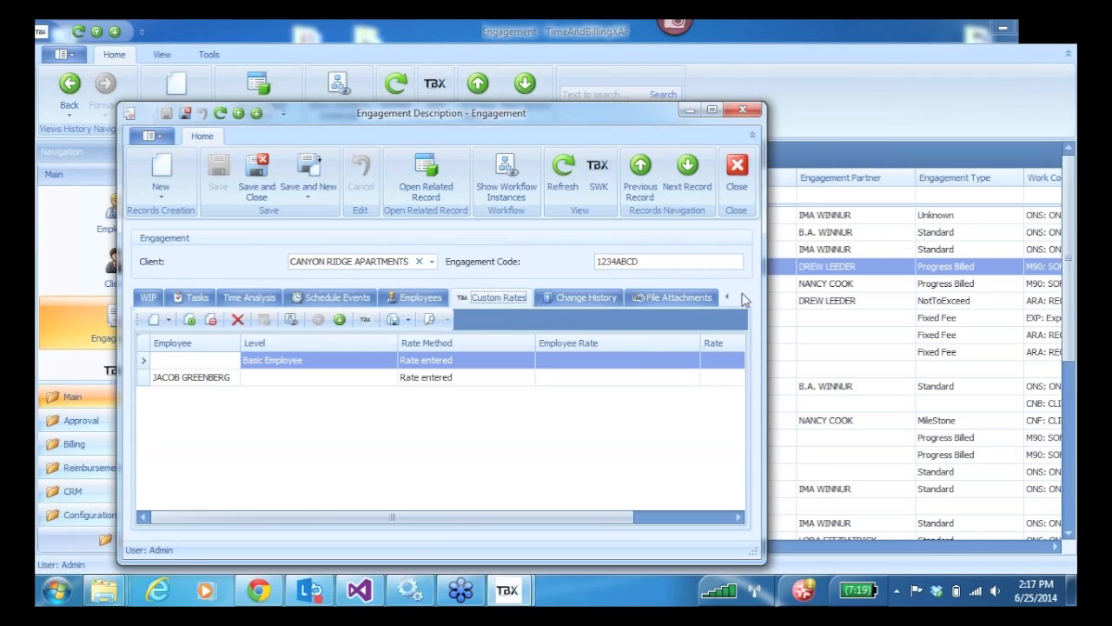
pyautogui.click(727, 297)
pyautogui.click(727, 298)
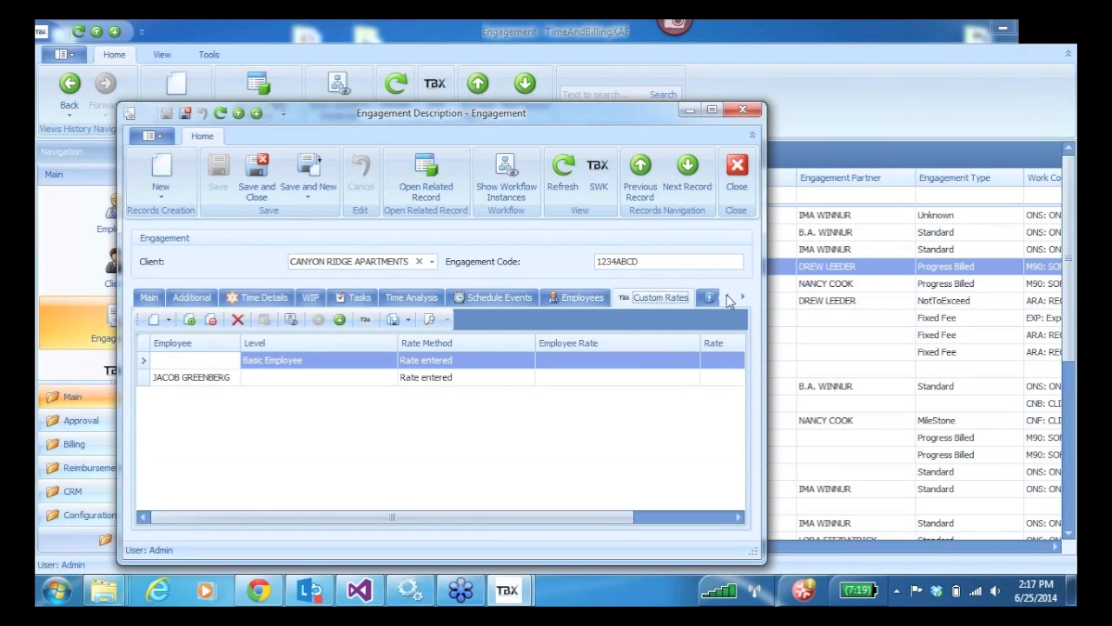
pyautogui.click(247, 169)
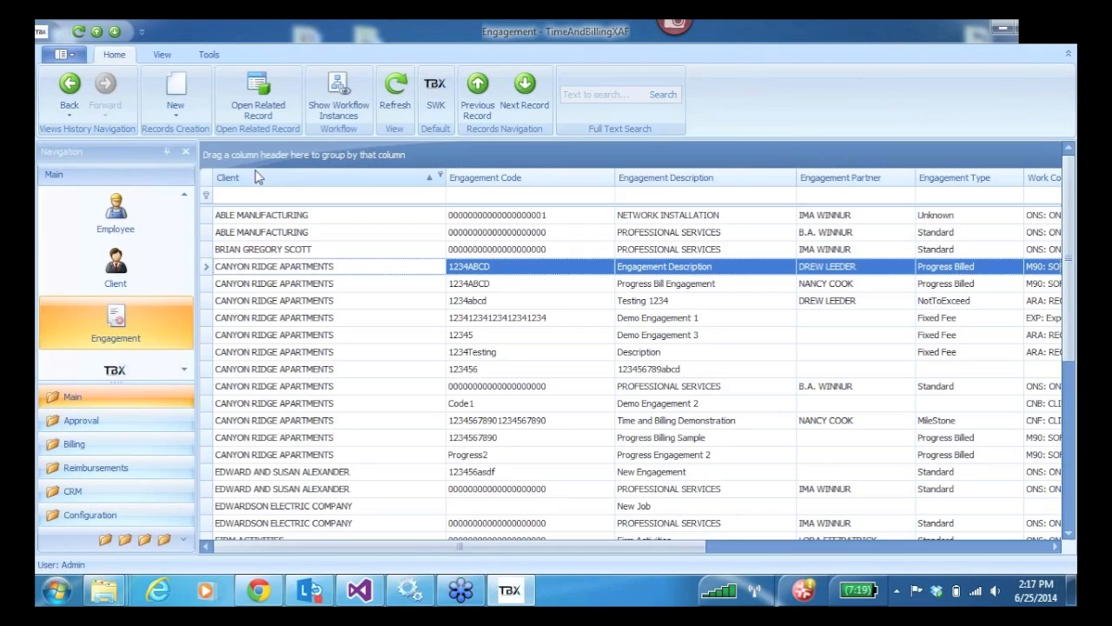
# - Return to the configuration area and view the Department and Office lists
pyautogui.click(80, 516)
pyautogui.click(184, 371)
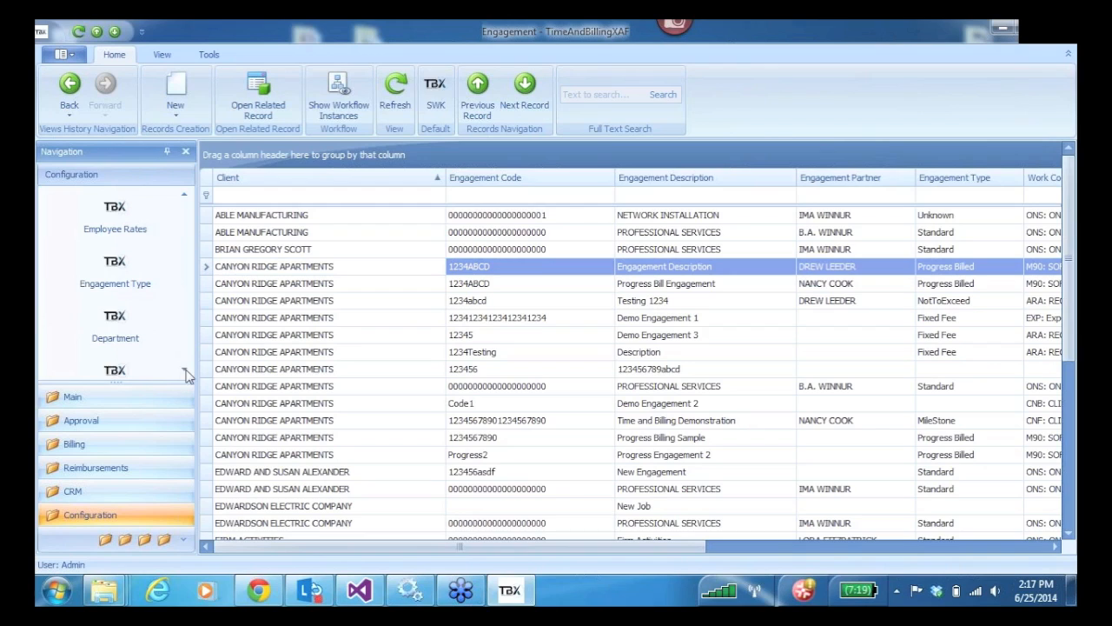
pyautogui.click(135, 327)
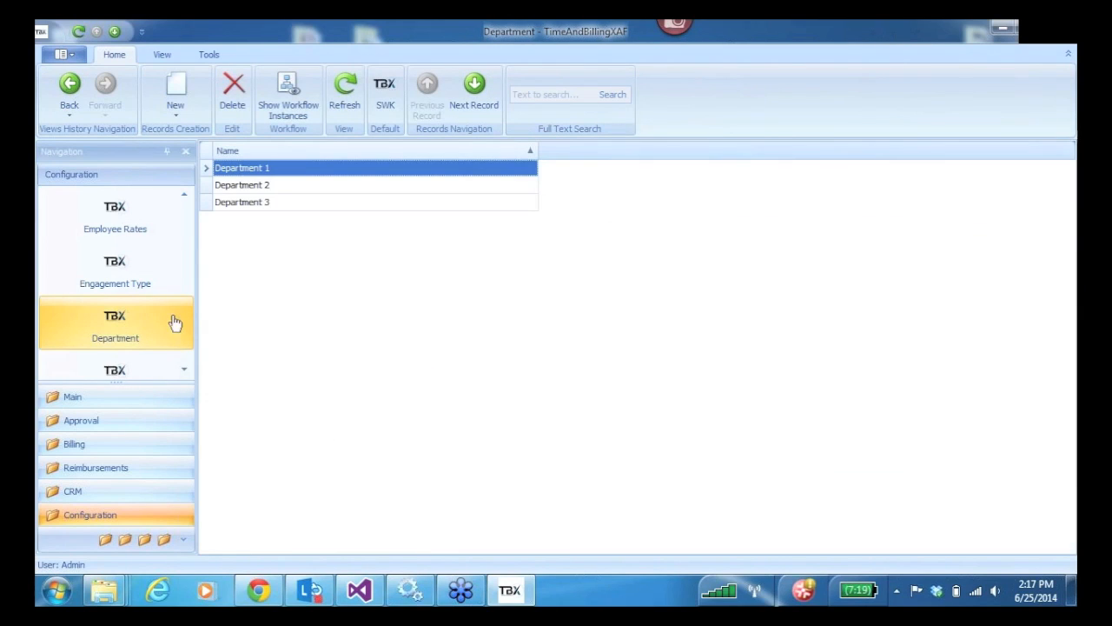
pyautogui.click(184, 369)
pyautogui.click(184, 369)
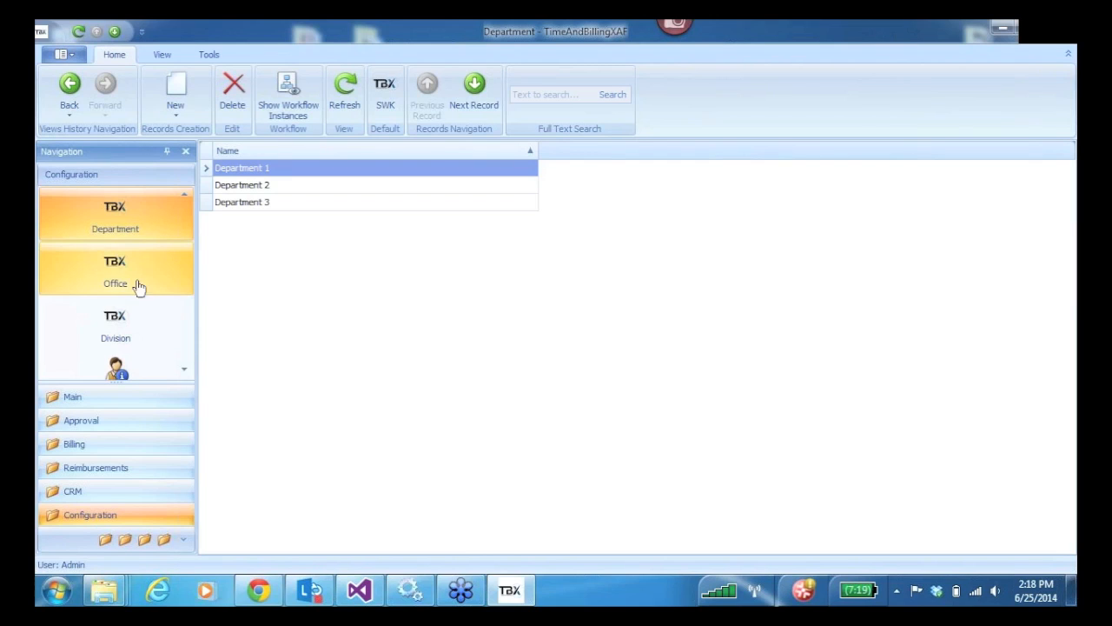
pyautogui.click(112, 286)
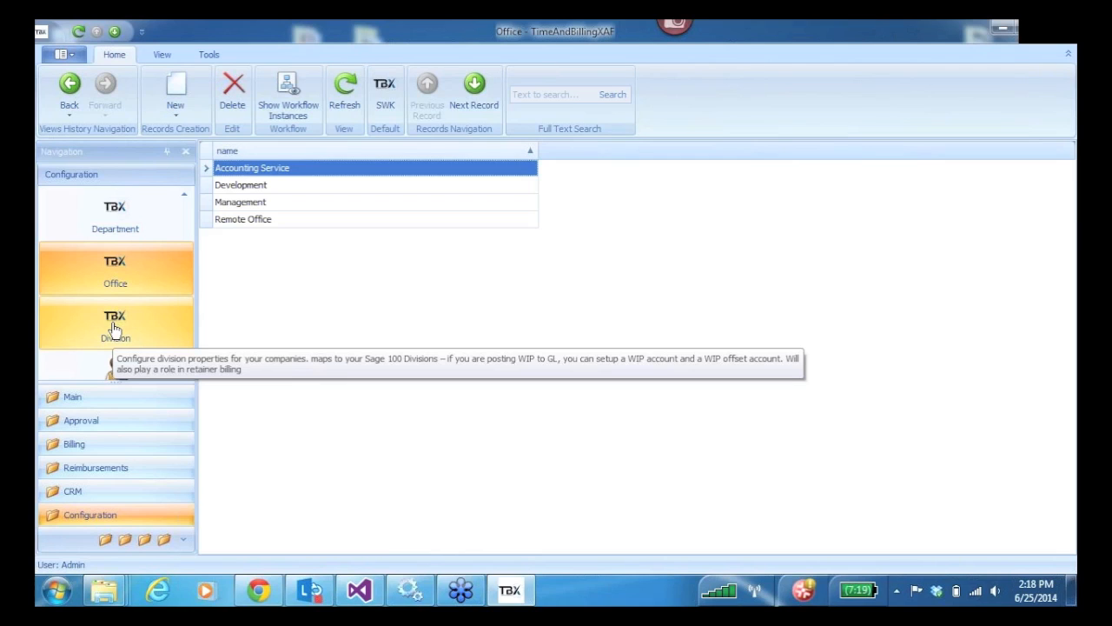
# - Review the account settings of Division 2, save and close it, and check the remaining configuration items
pyautogui.click(113, 329)
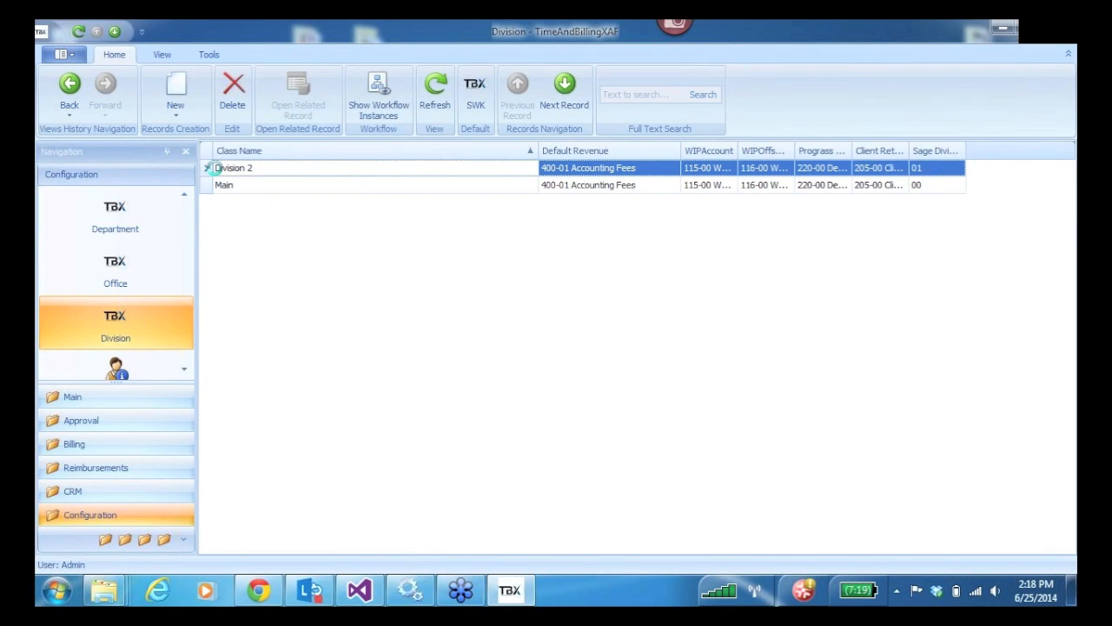
pyautogui.doubleClick(217, 170)
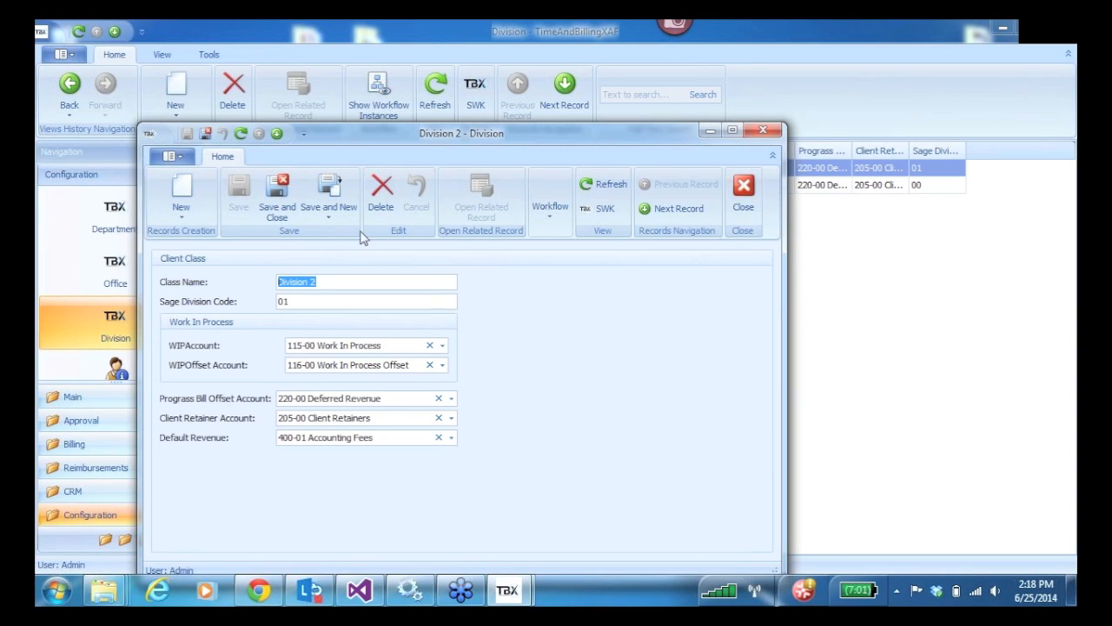
pyautogui.click(278, 190)
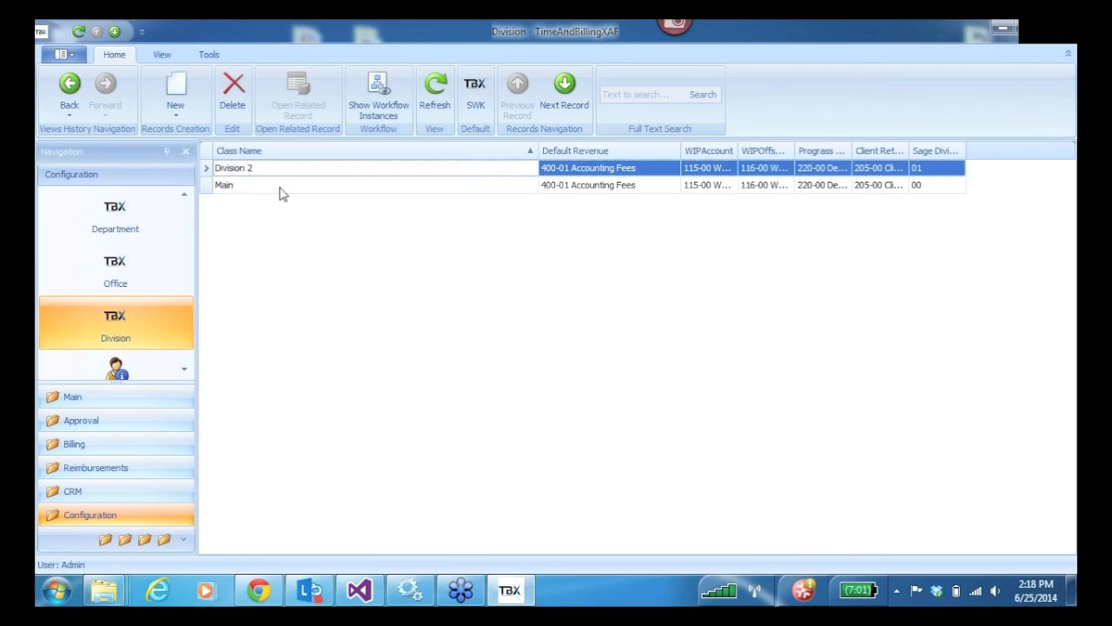
pyautogui.click(184, 369)
pyautogui.click(184, 369)
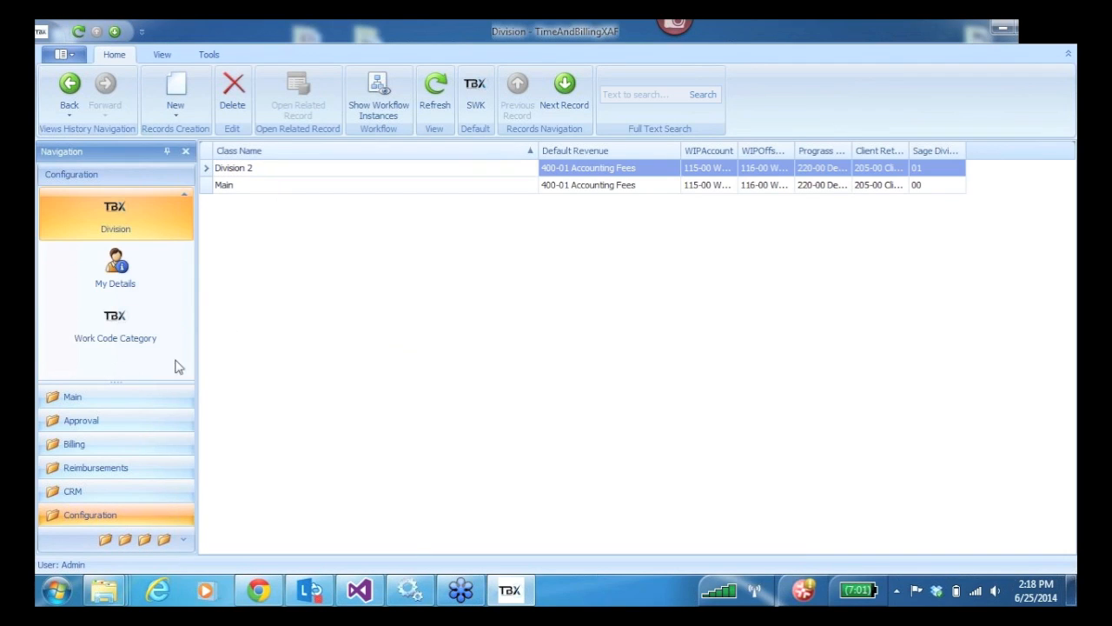
# - Open the main Home screen and view the My Engagements list
pyautogui.click(89, 399)
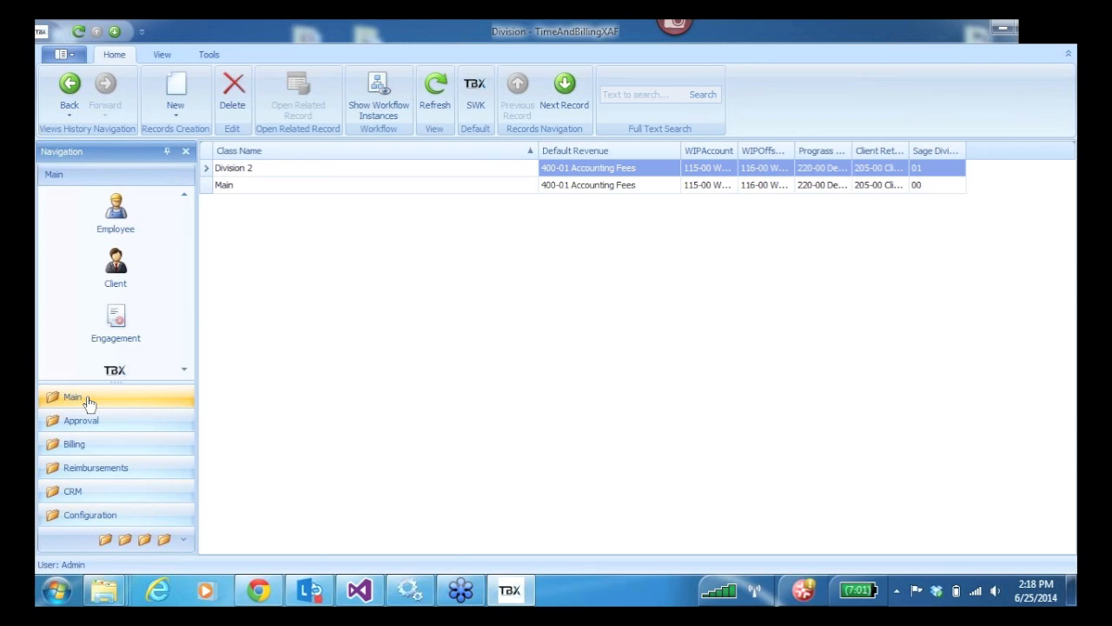
pyautogui.scroll(1, 187, 198)
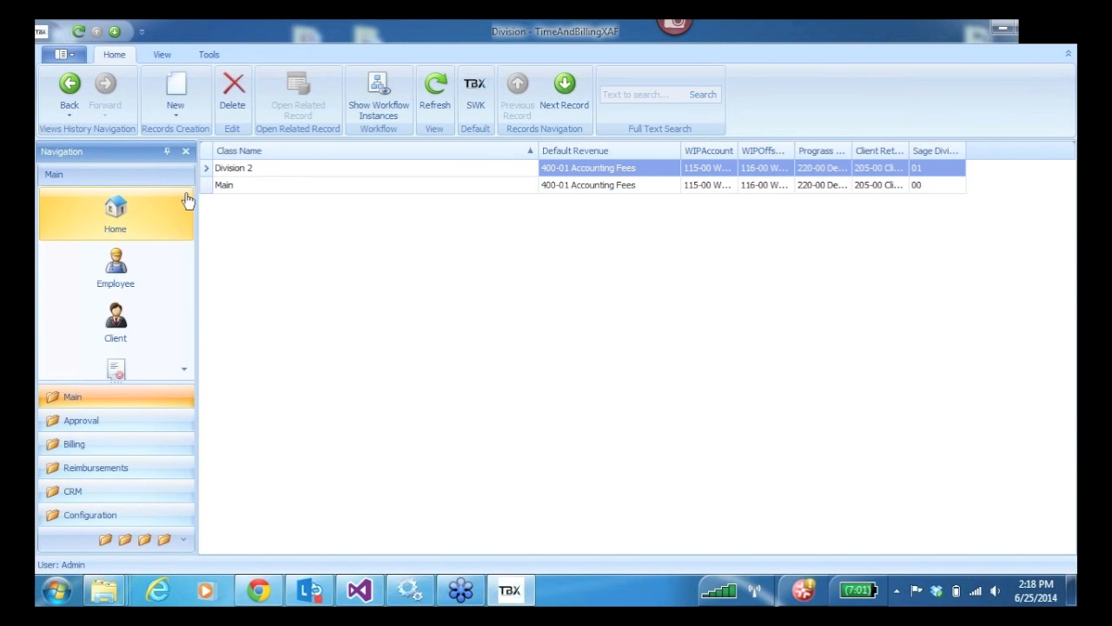
pyautogui.click(188, 200)
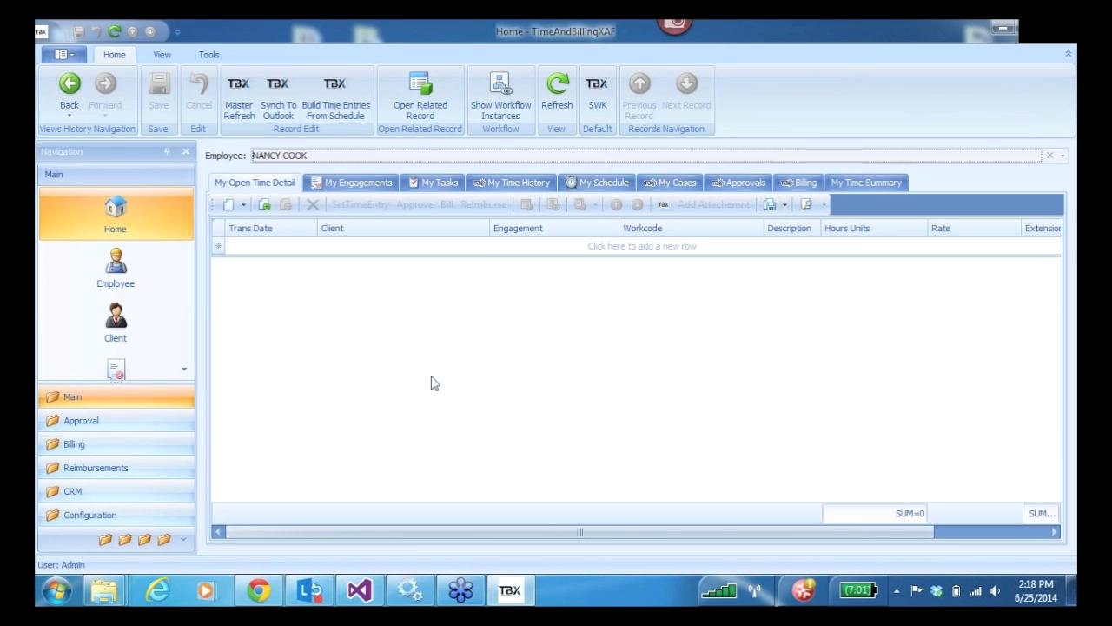
pyautogui.click(350, 185)
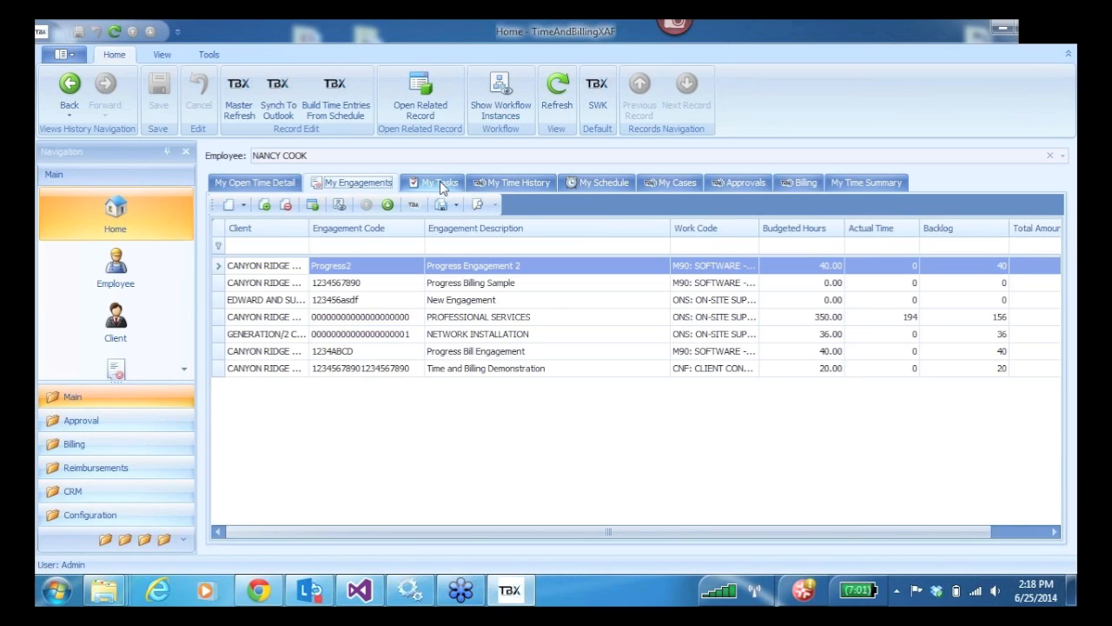
# - View the administrator's My Tasks, My Time History and My Schedule lists, including the daytime appointments of the week
pyautogui.click(441, 185)
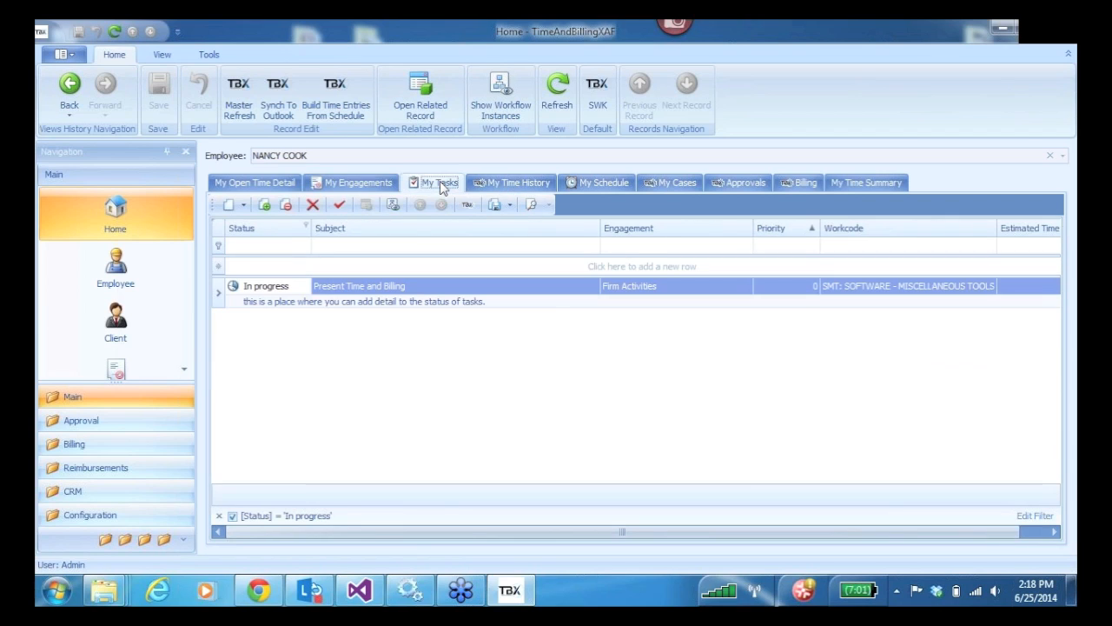
pyautogui.click(513, 188)
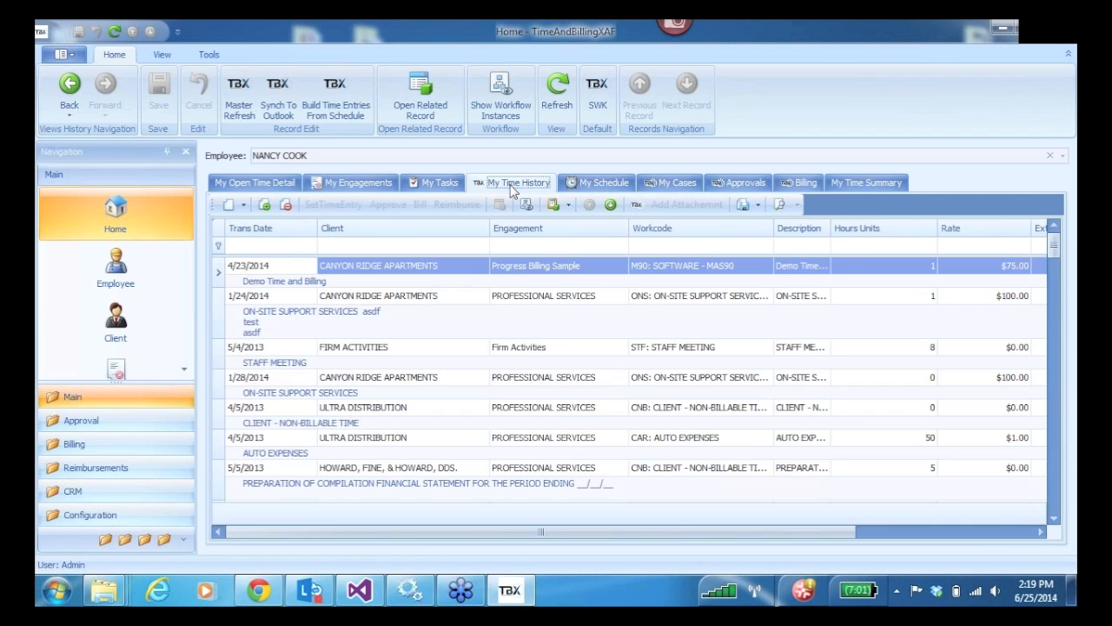
pyautogui.click(601, 185)
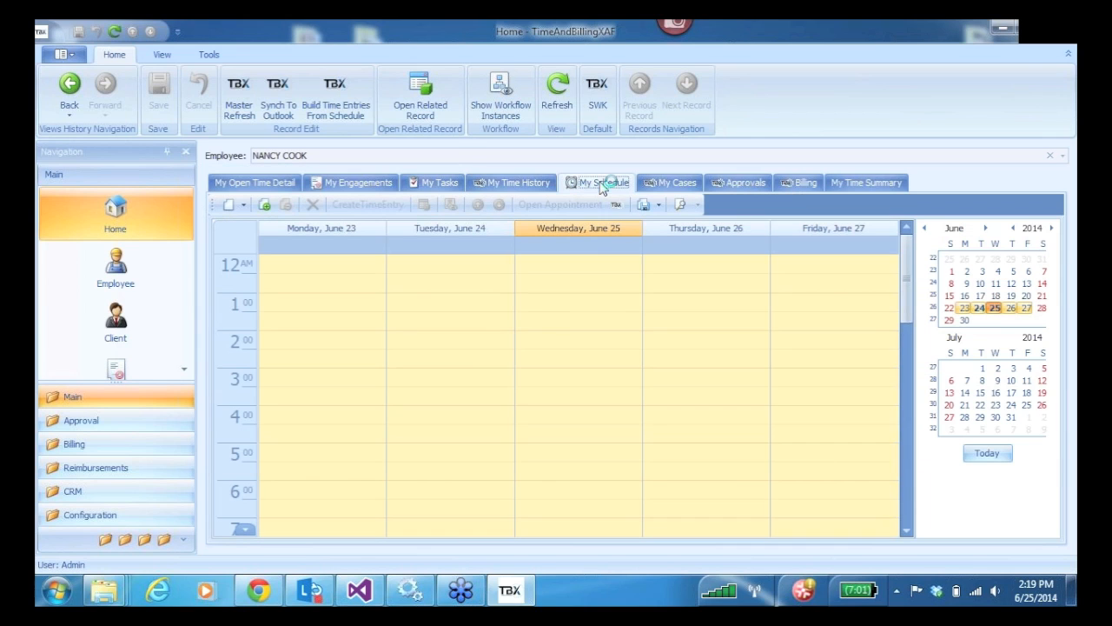
pyautogui.moveTo(907, 276); pyautogui.dragTo(909, 369)
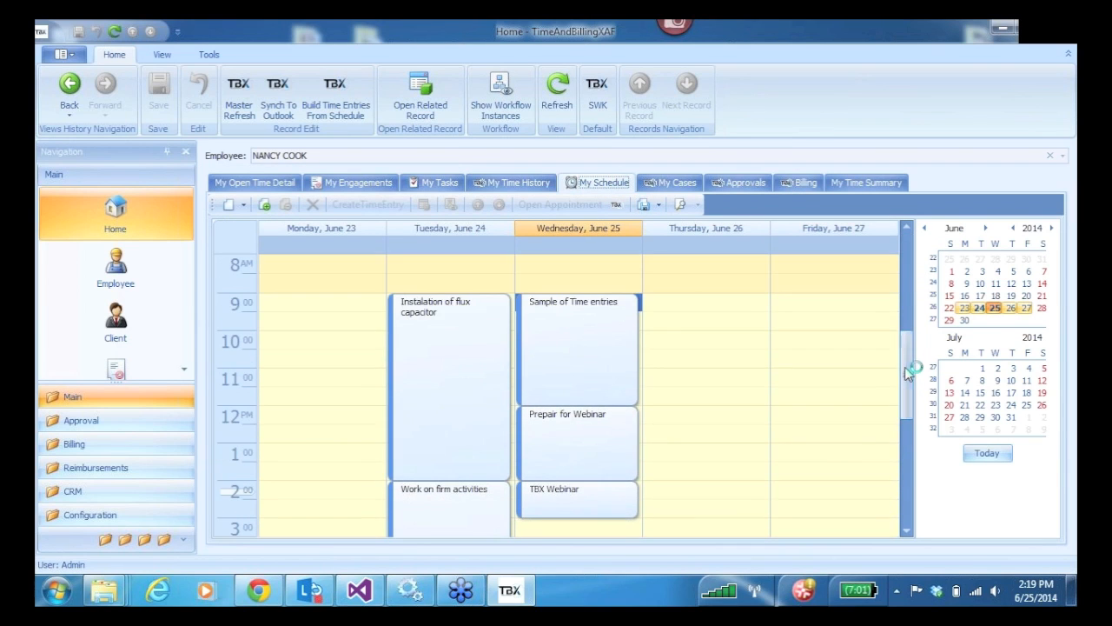
# - View the My Cases, Approvals, Billing and My Time Summary sections of the Home screen
pyautogui.click(676, 184)
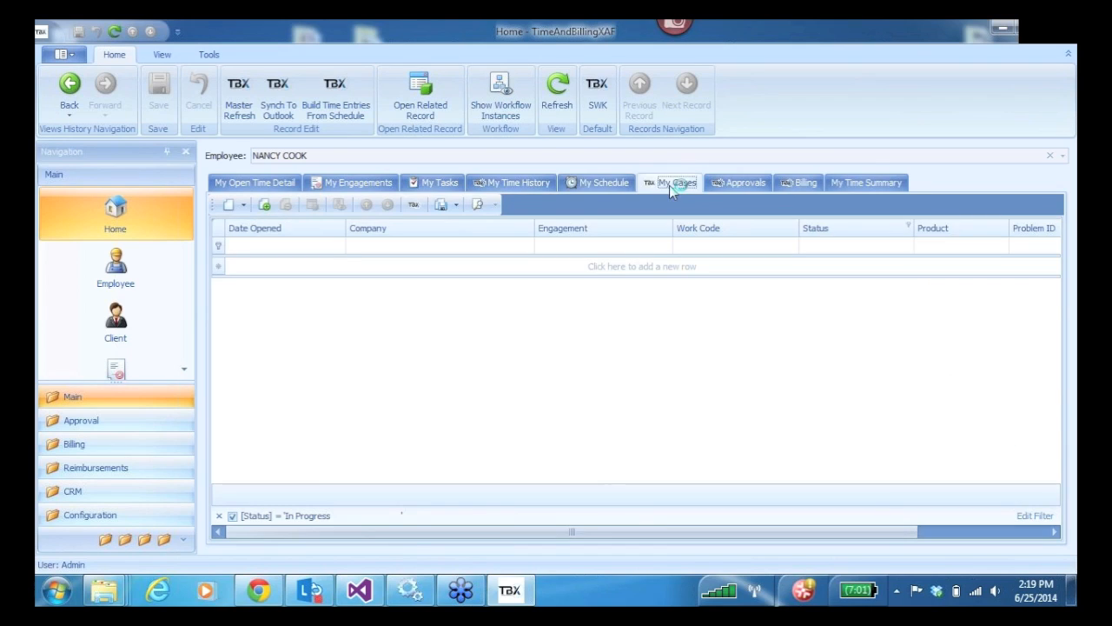
pyautogui.click(743, 186)
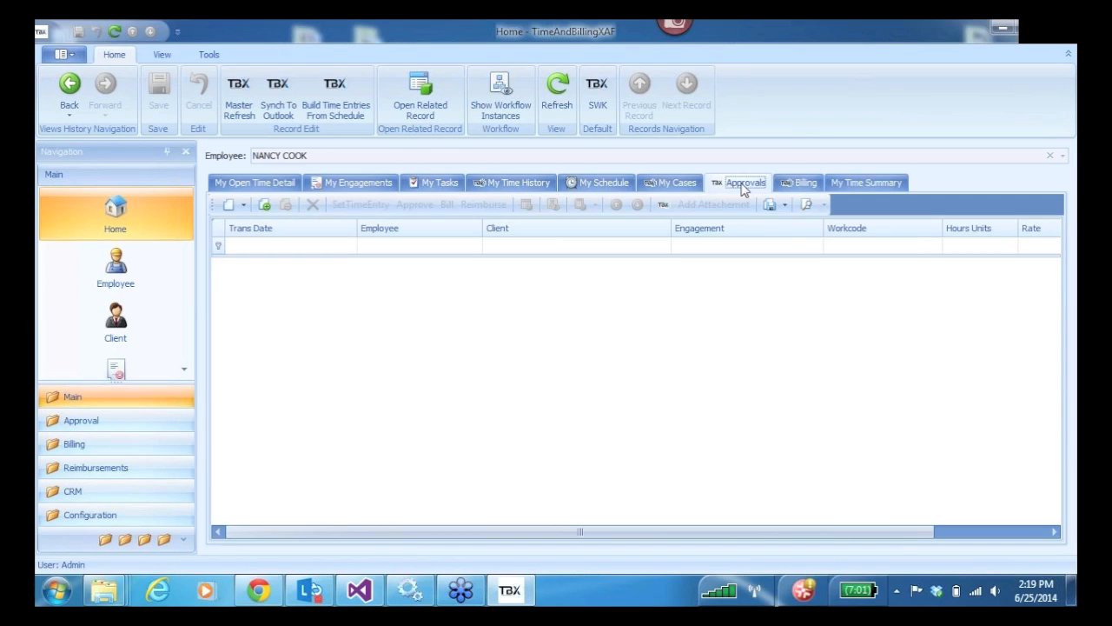
pyautogui.click(806, 186)
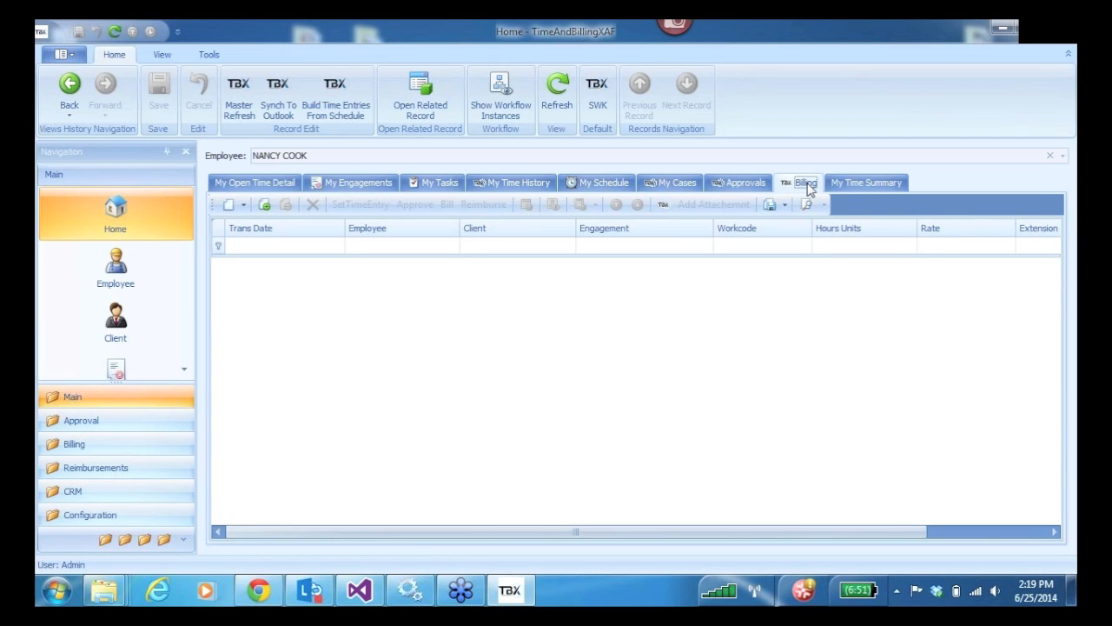
pyautogui.click(856, 184)
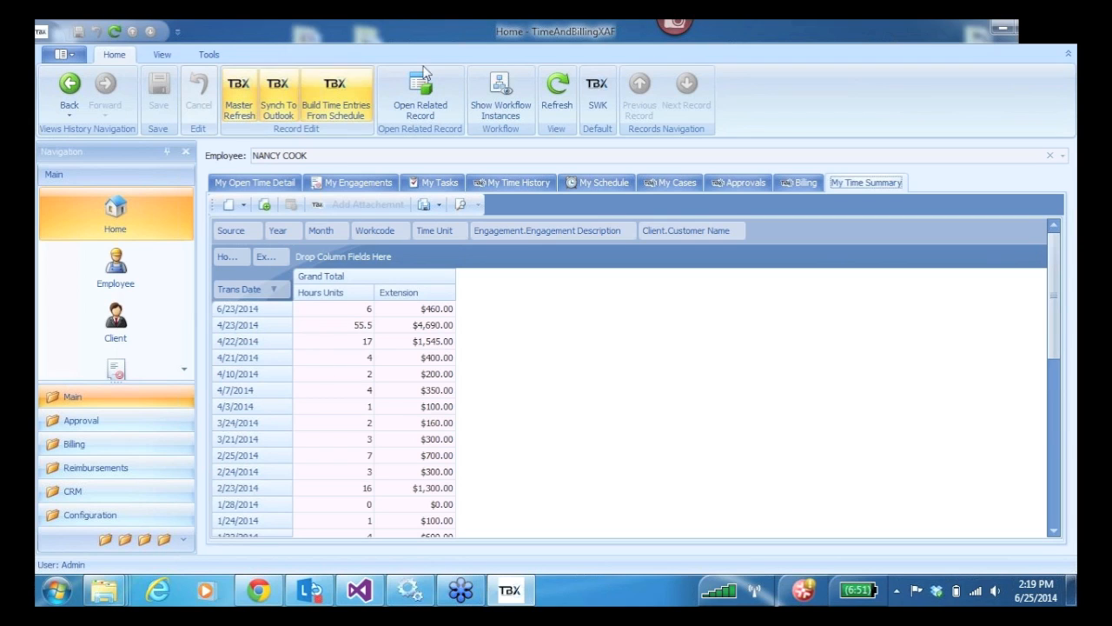
# - Switch to the web version of TimeAndBillingXAF in Chrome and log on as basicuser
pyautogui.click(1004, 30)
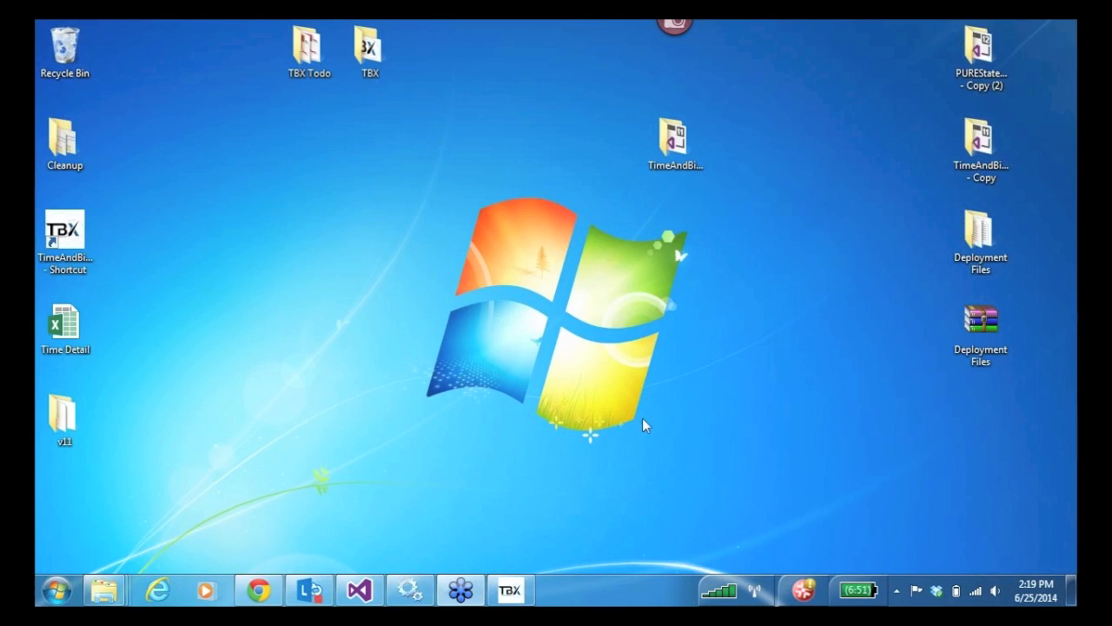
pyautogui.click(258, 590)
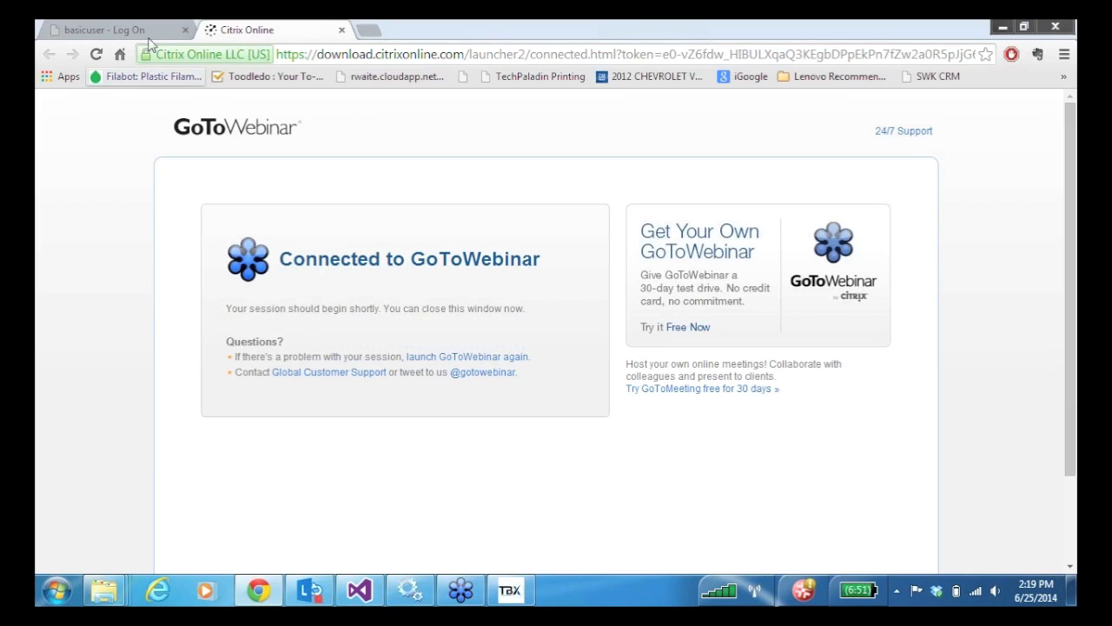
pyautogui.click(109, 29)
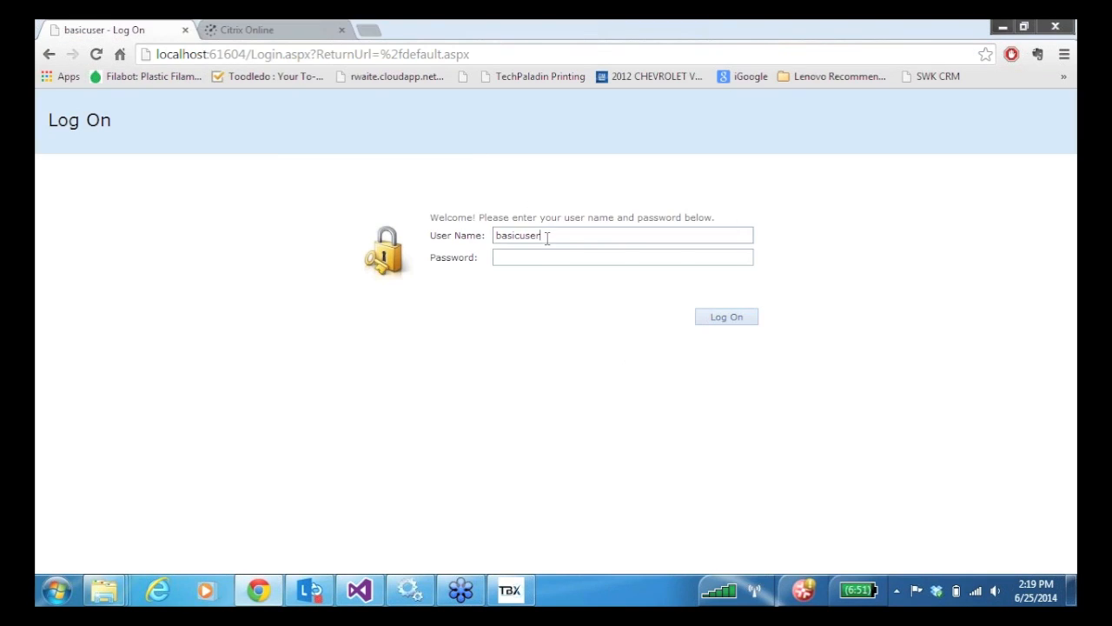
pyautogui.click(730, 323)
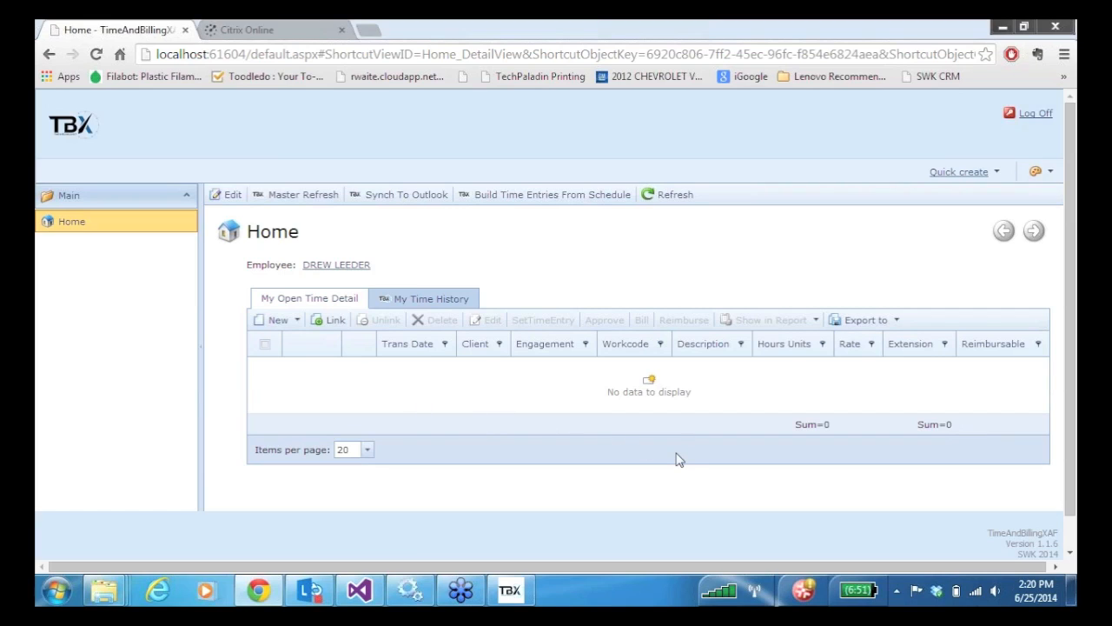
# - Create a time entry for the PROFESSIONAL SERVICES engagement with 3 hours units
pyautogui.click(272, 321)
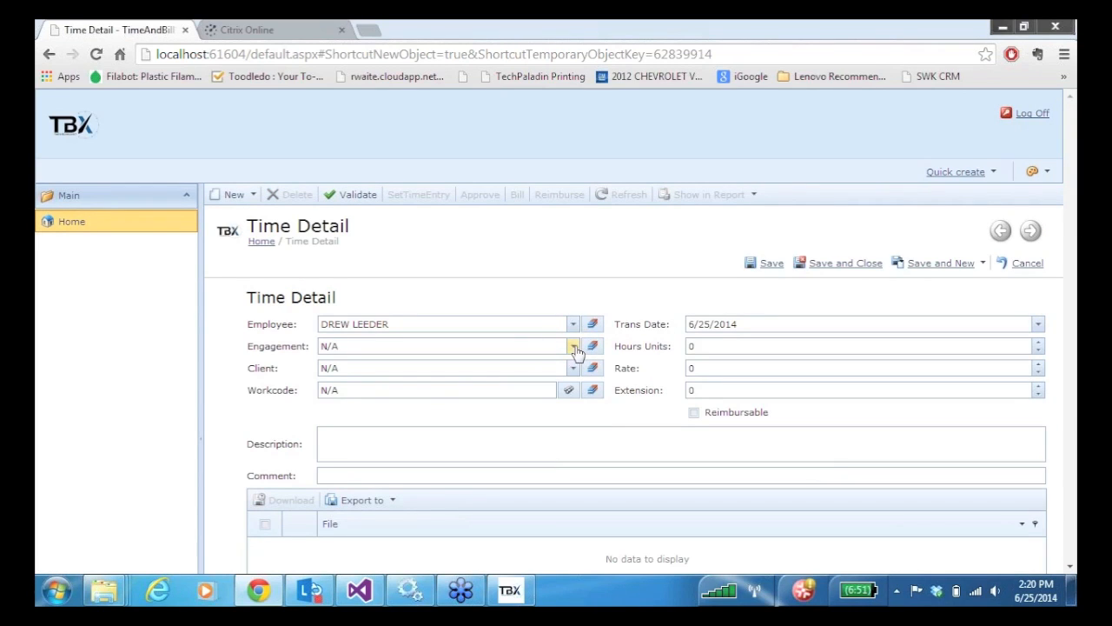
pyautogui.click(574, 347)
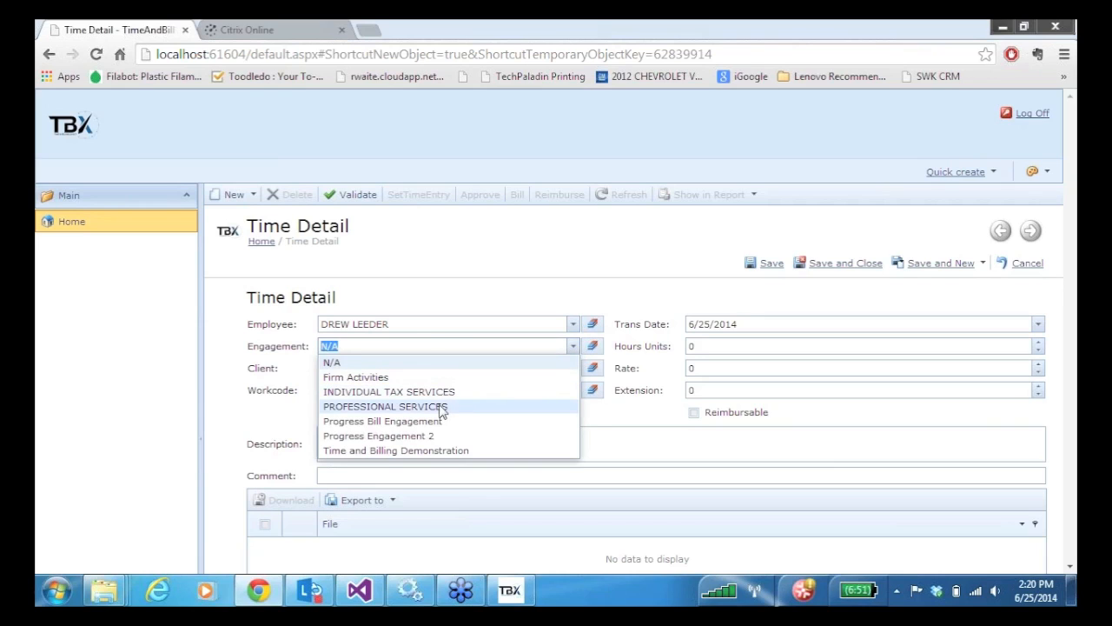
pyautogui.click(441, 408)
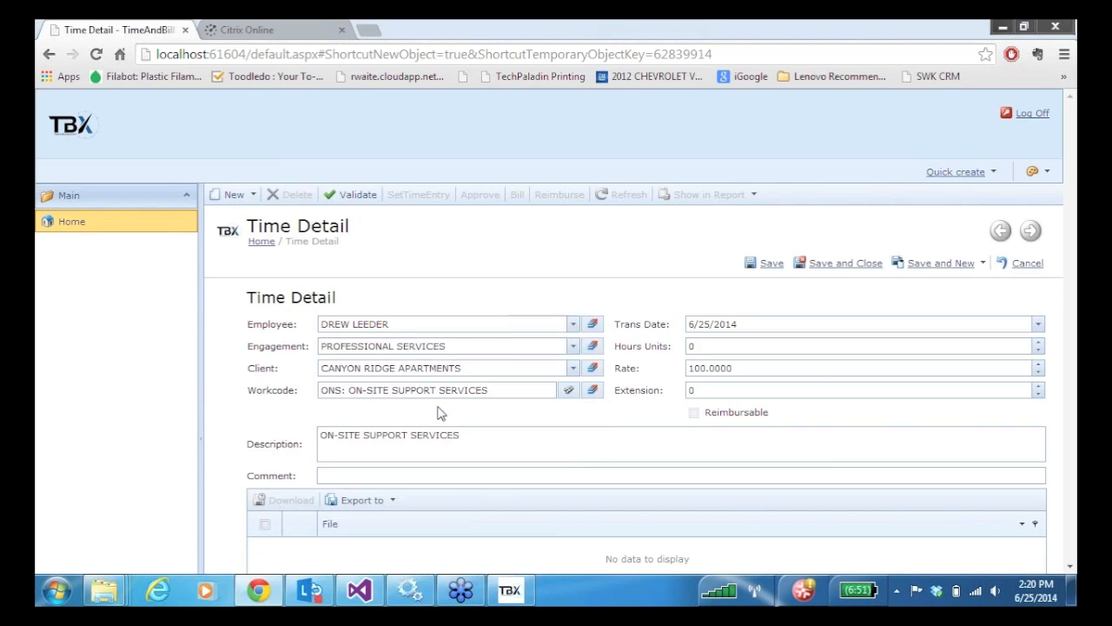
pyautogui.click(697, 346)
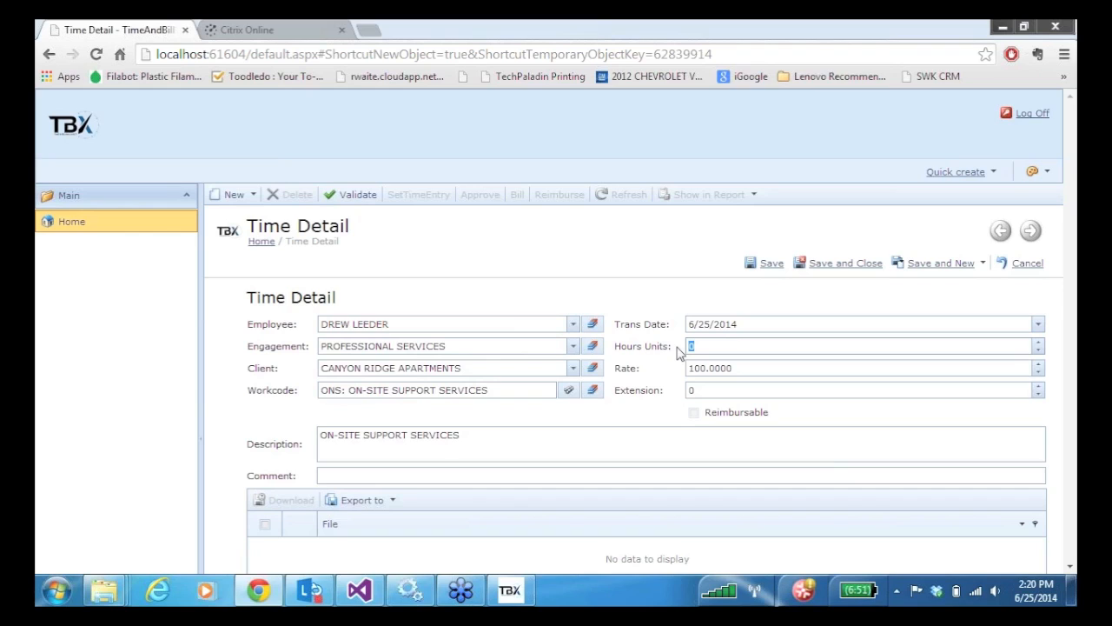
pyautogui.write('3')
pyautogui.press('Tab')
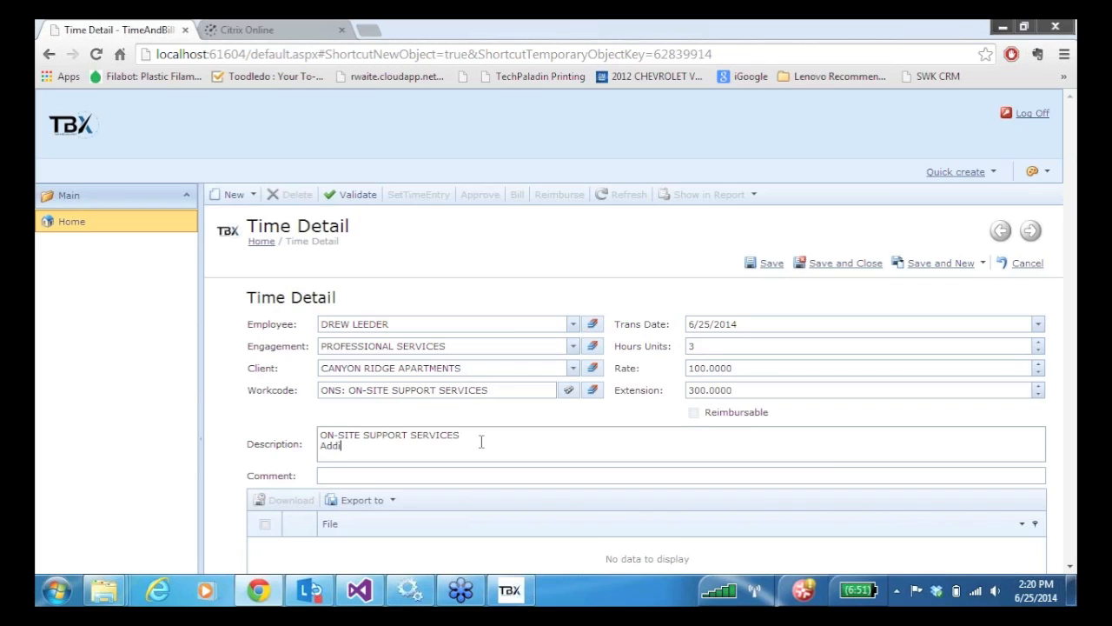
# - Add the line "Additional Detail" to the time entry's description, and save it while starting a new entry
pyautogui.write('nal')
pyautogui.write('l')
pyautogui.click(926, 271)
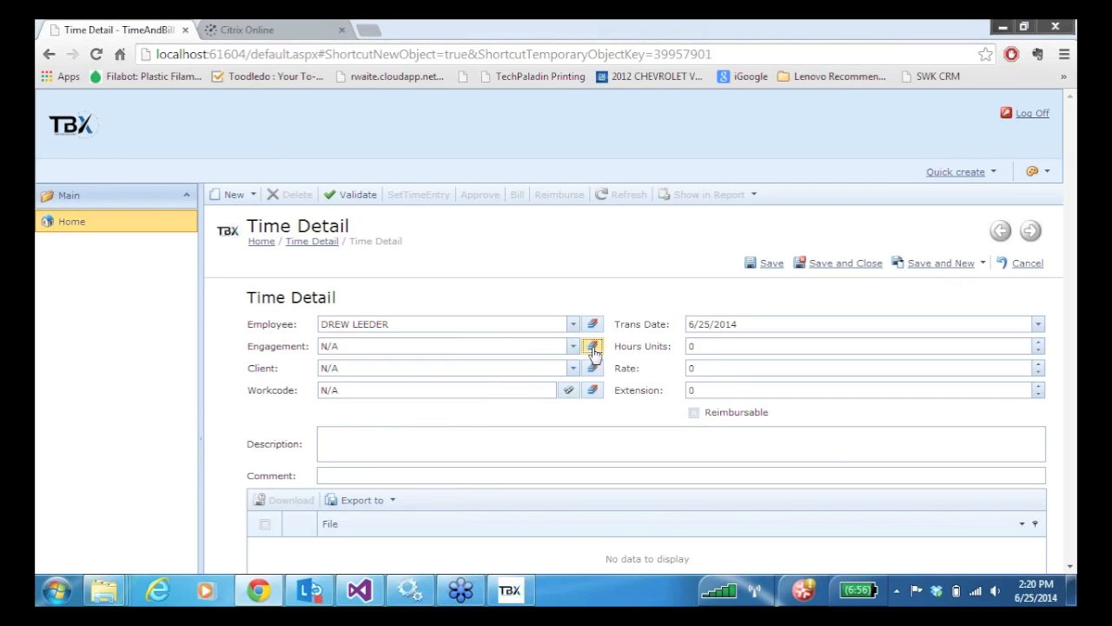
# - Record 2 hours units for Progress Bill Engagement with the extra description line "More Detail", and save it while starting a new entry
pyautogui.click(572, 346)
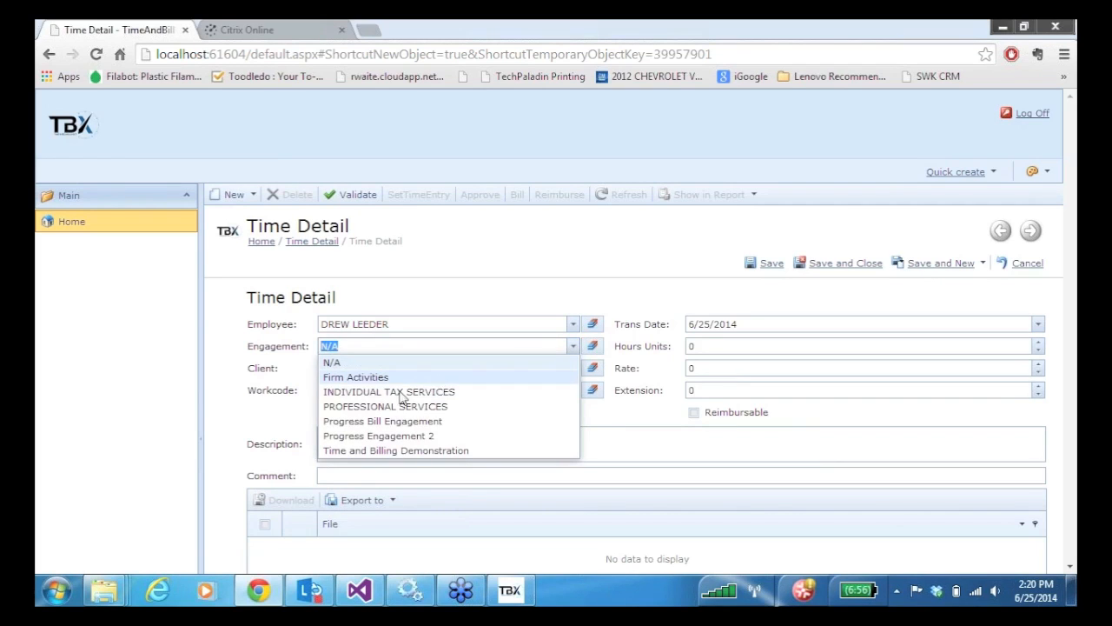
pyautogui.click(369, 426)
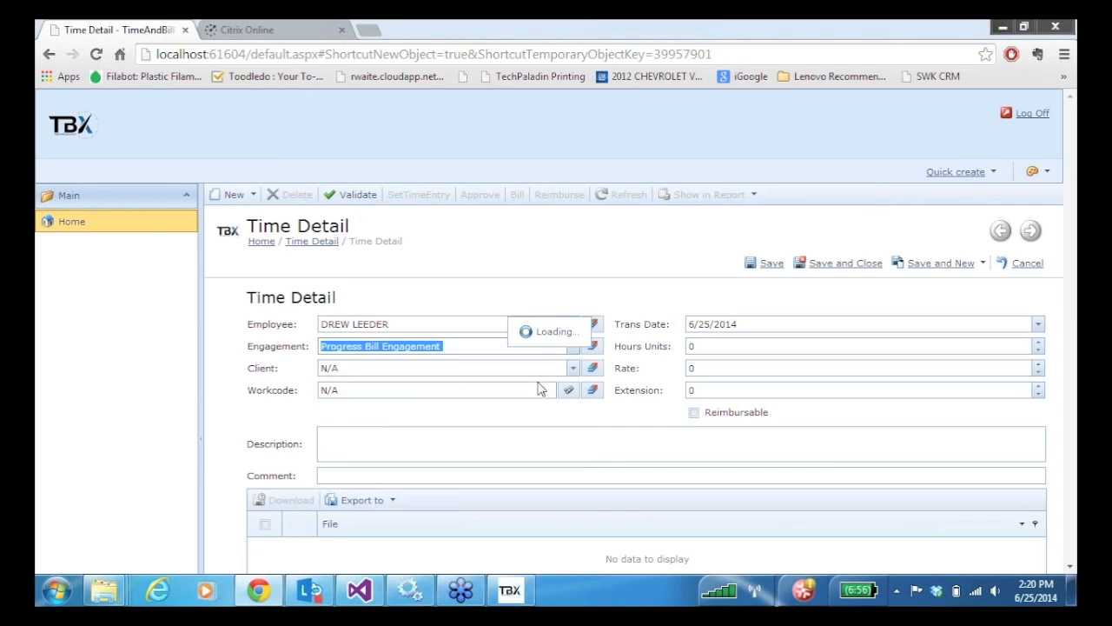
pyautogui.click(700, 346)
pyautogui.press('Tab')
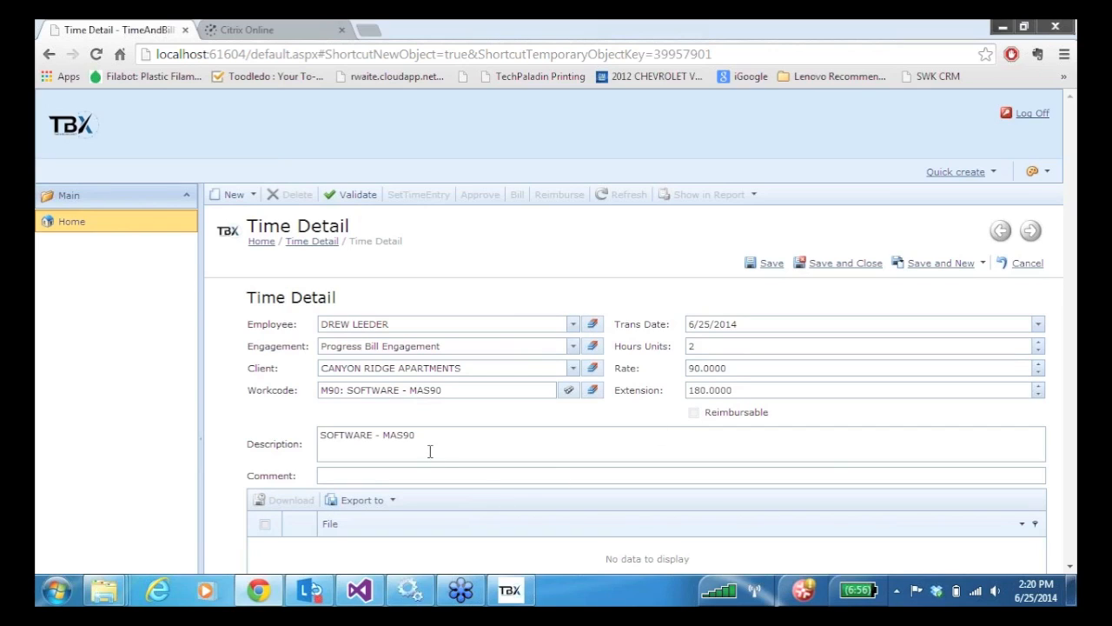
pyautogui.click(418, 436)
pyautogui.click(937, 263)
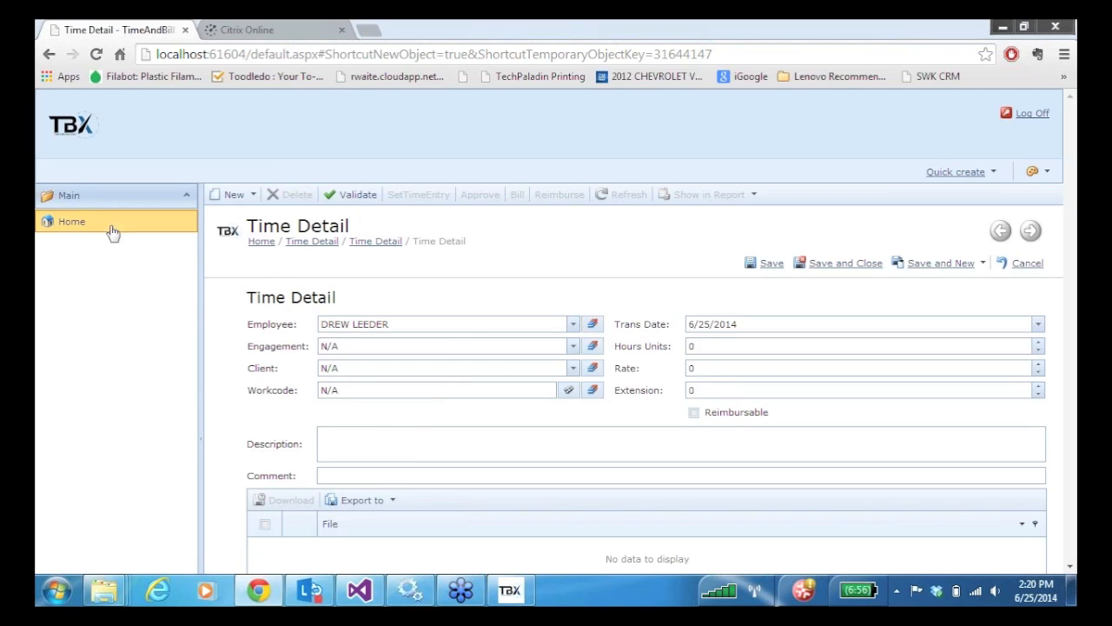
# - Return to the web Home screen to view the open time entries, and log off
pyautogui.click(66, 228)
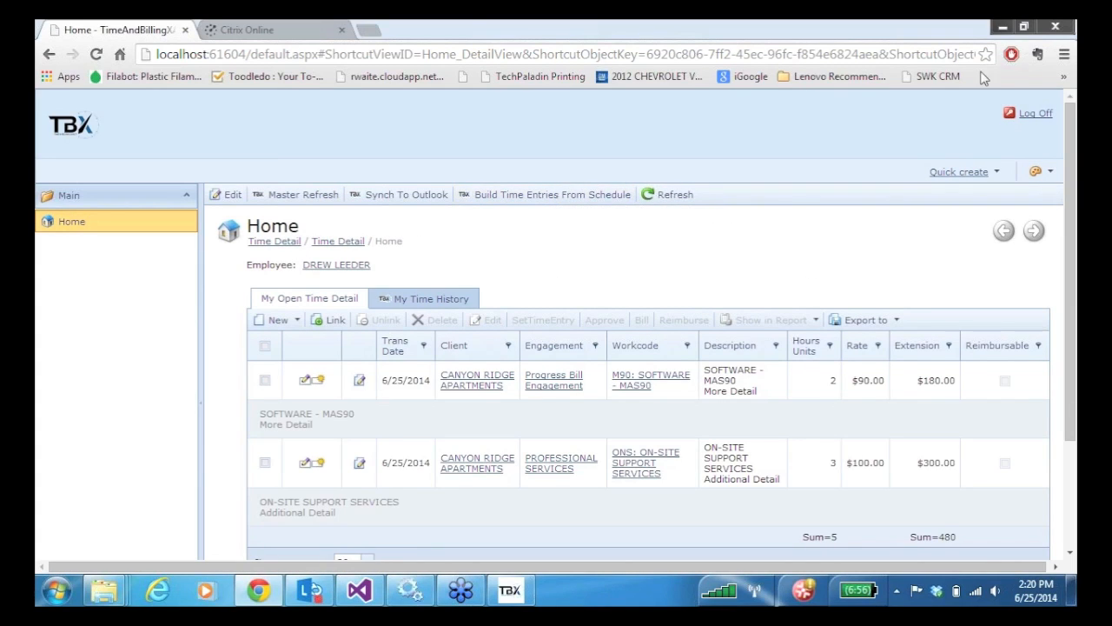
pyautogui.click(1034, 114)
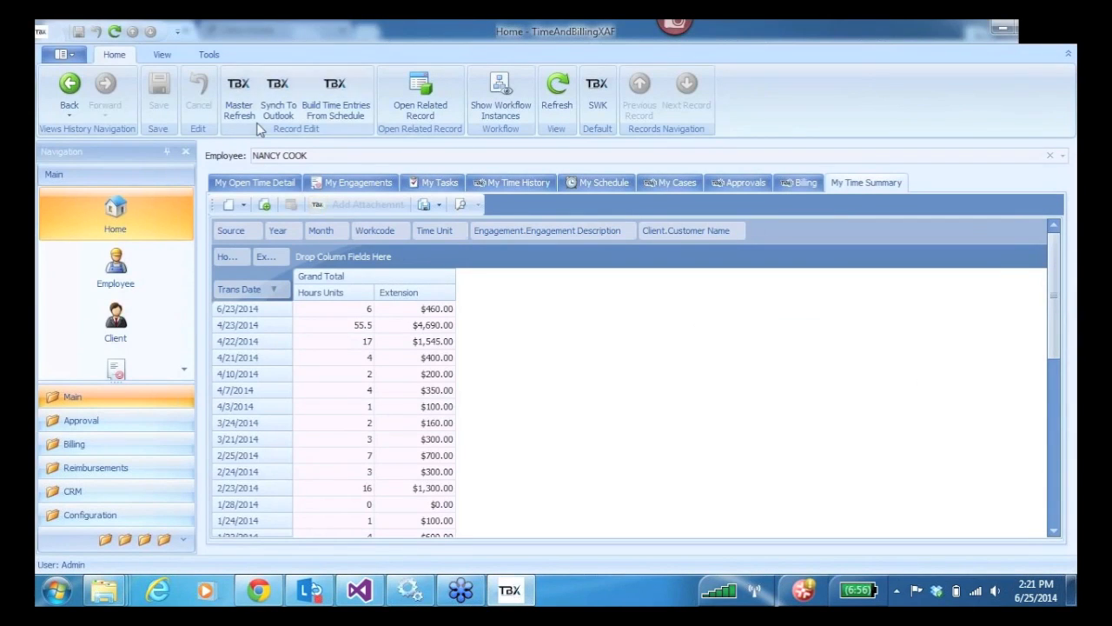
# - Switch to the TimeAndBillingXAF desktop client, log off the administrator and log on as basicuser in a maximized window
pyautogui.click(63, 54)
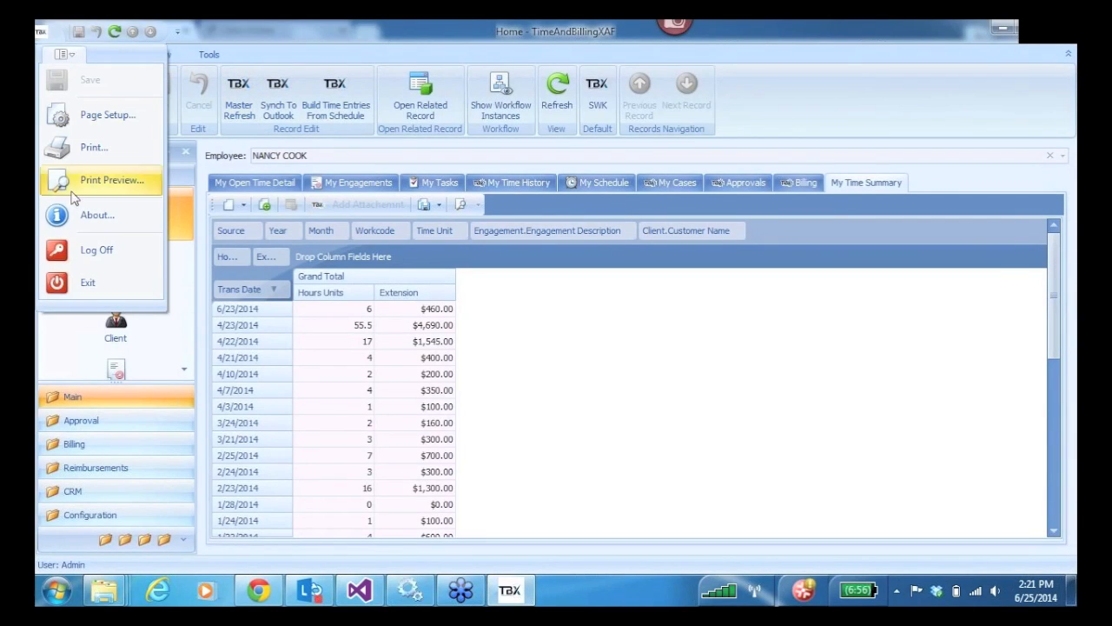
pyautogui.click(92, 251)
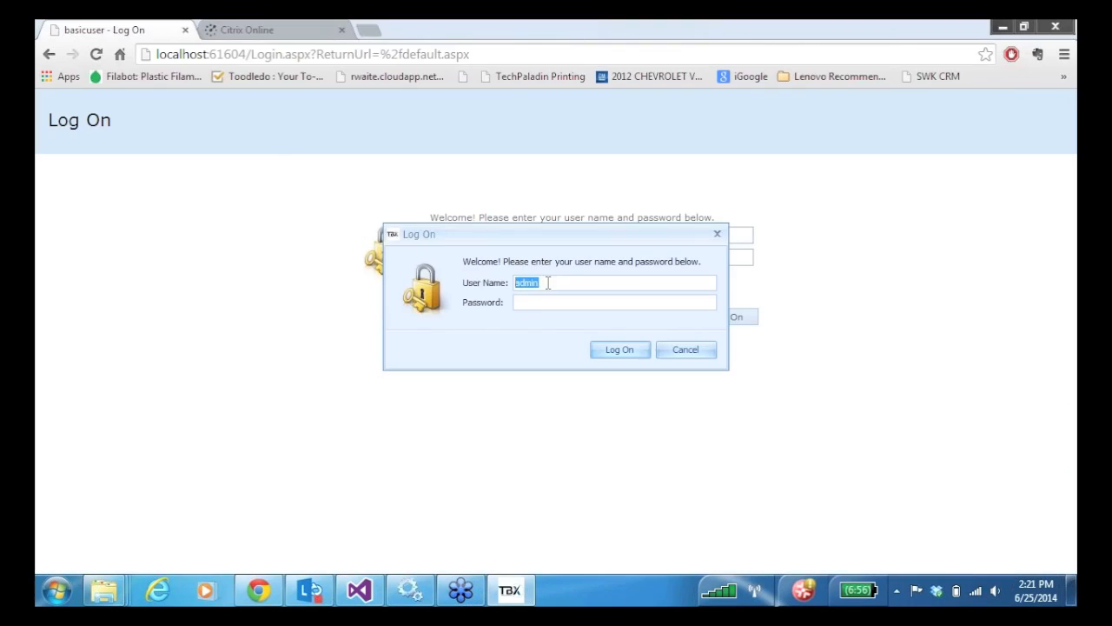
pyautogui.write('basicuser')
pyautogui.click(628, 349)
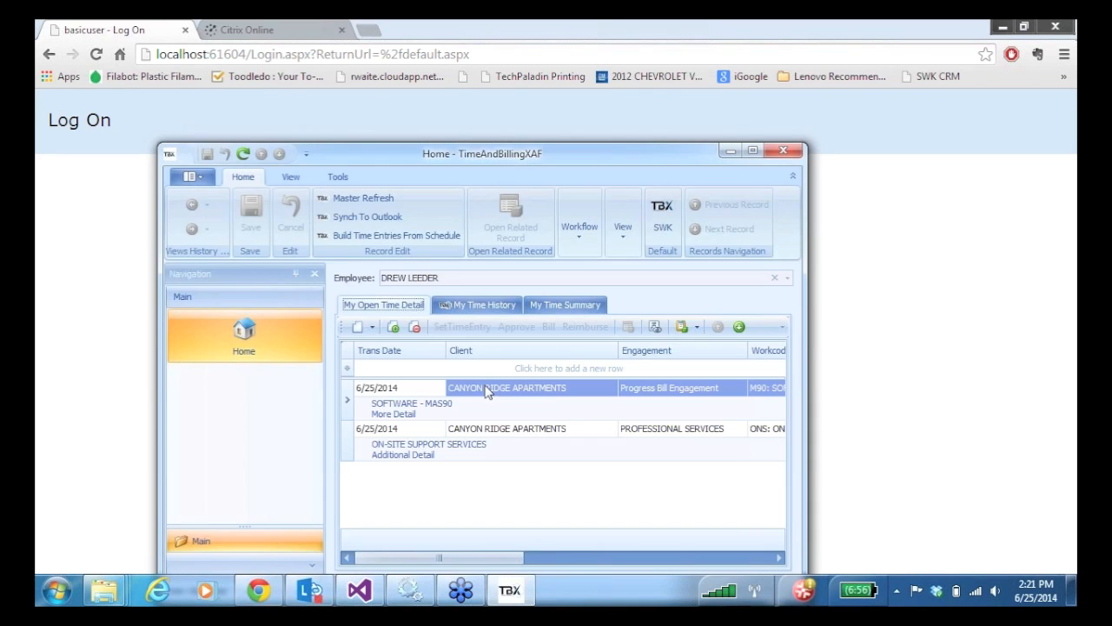
pyautogui.click(754, 153)
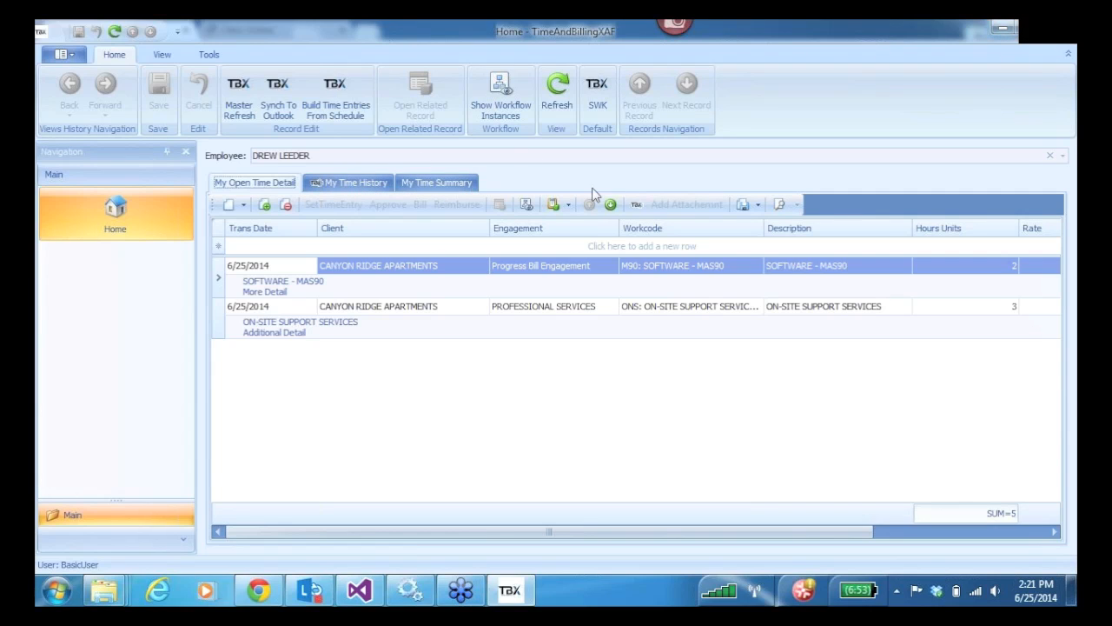
pyautogui.click(1003, 29)
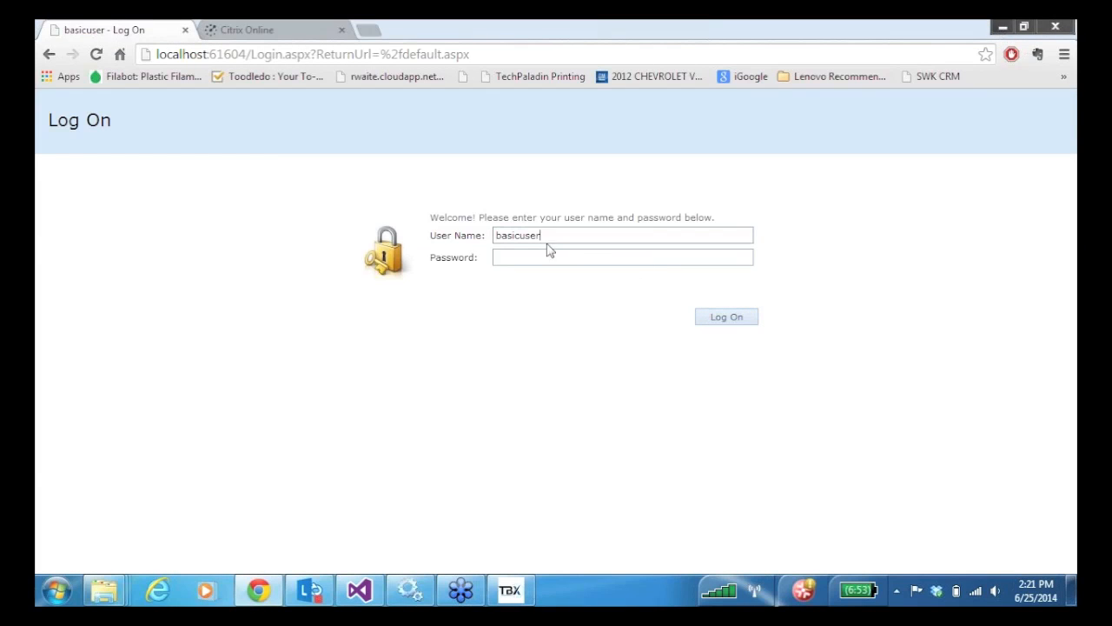
pyautogui.click(511, 594)
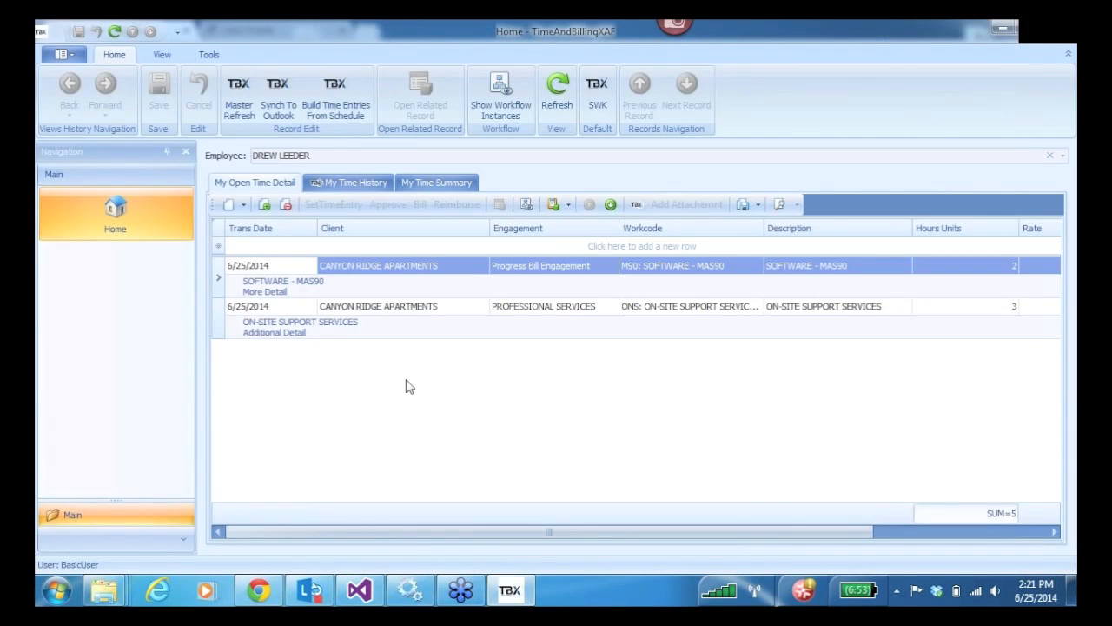
# - Record 2 hours units for Progress Engagement 2 with the extra description line "More Work", and save it while starting a new entry
pyautogui.click(227, 205)
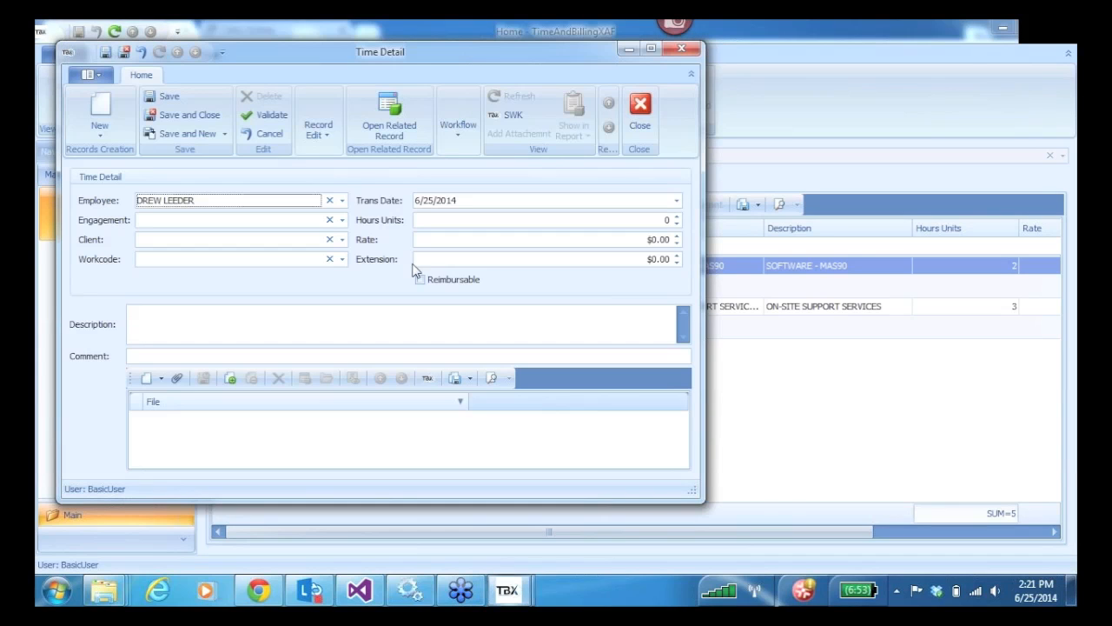
pyautogui.click(343, 221)
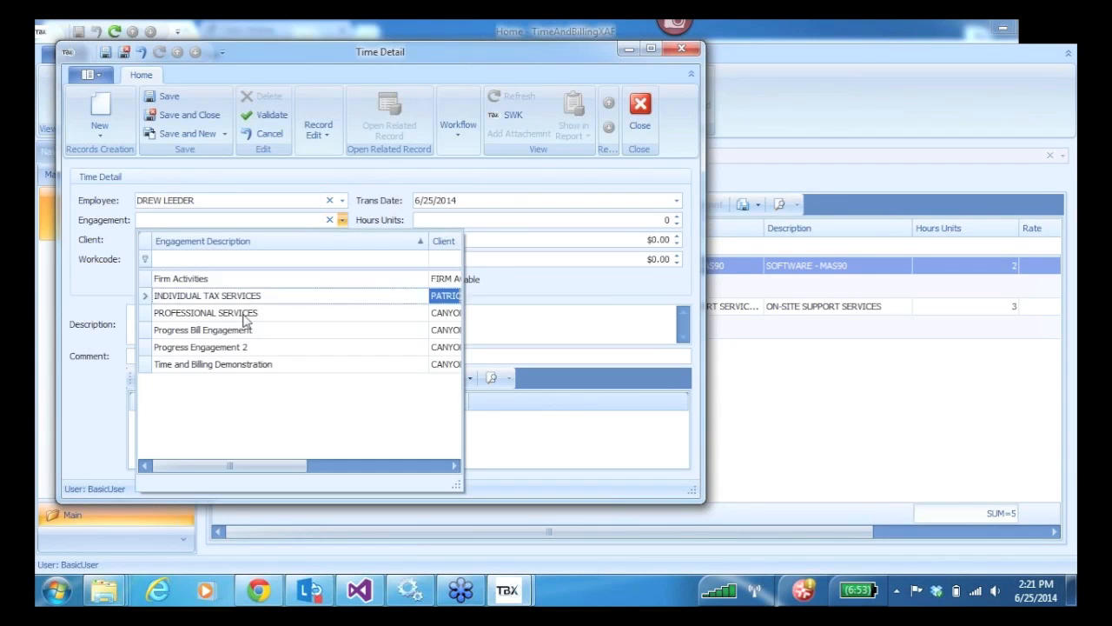
pyautogui.click(196, 349)
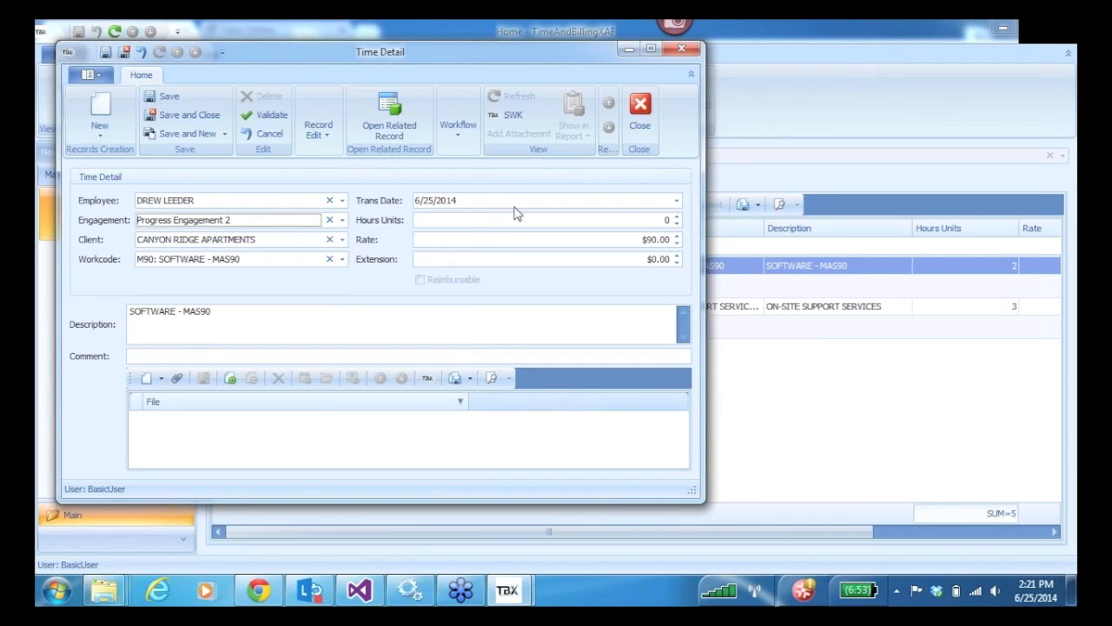
pyautogui.click(666, 220)
pyautogui.write('2')
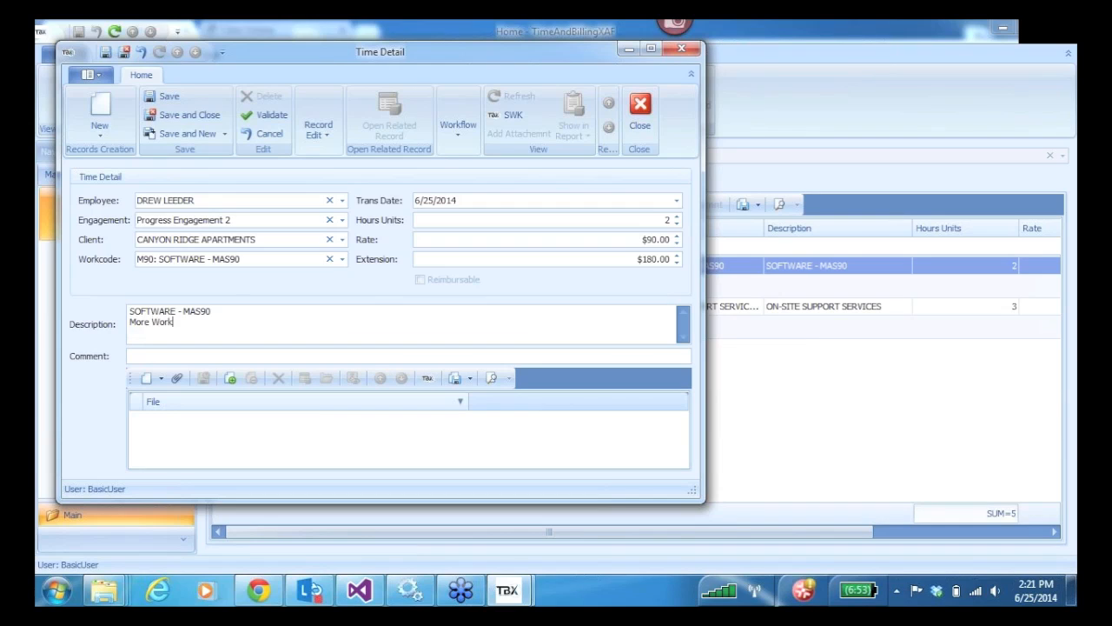
pyautogui.click(171, 133)
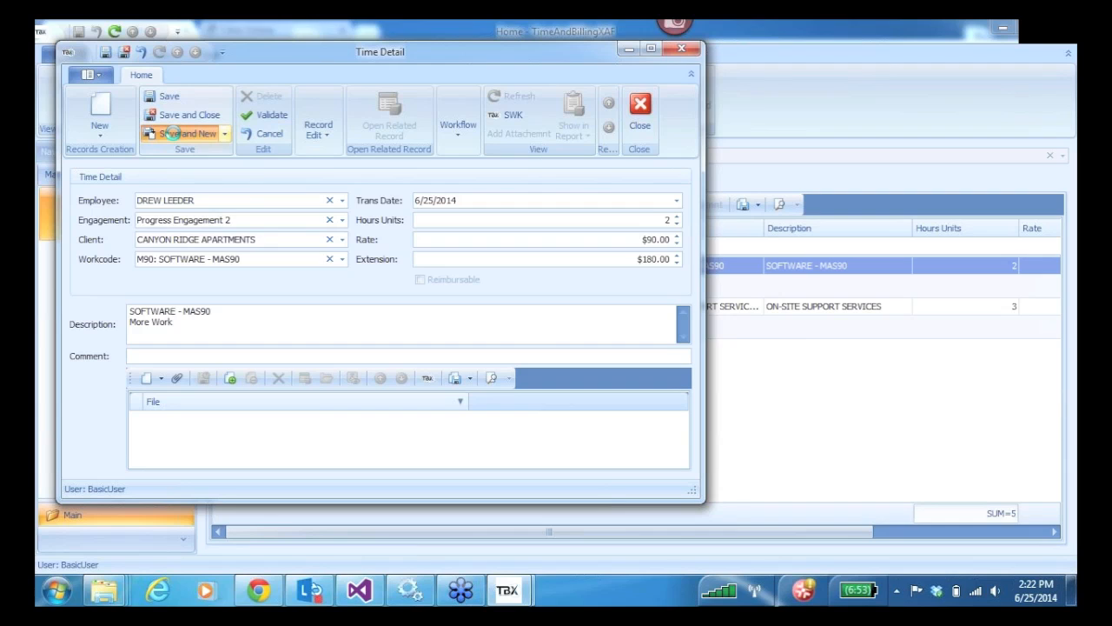
# - Record 1 hours units for Progress Engagement 2, and save it while starting a new entry
pyautogui.click(342, 221)
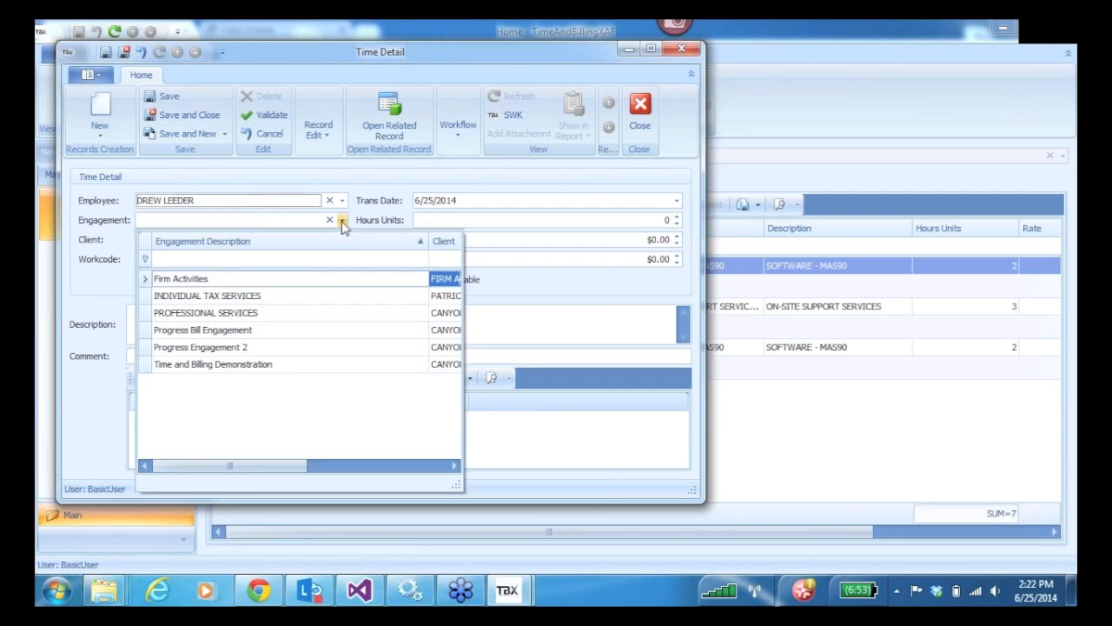
pyautogui.click(203, 350)
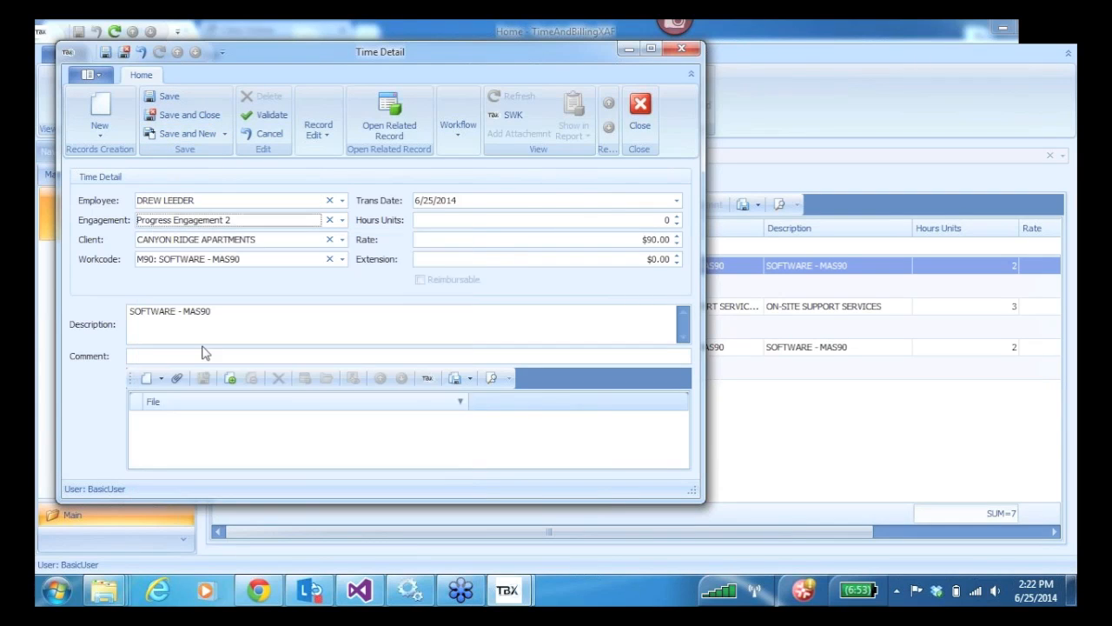
pyautogui.moveTo(661, 223); pyautogui.dragTo(671, 223)
pyautogui.write('1')
pyautogui.press('Tab')
pyautogui.click(324, 320)
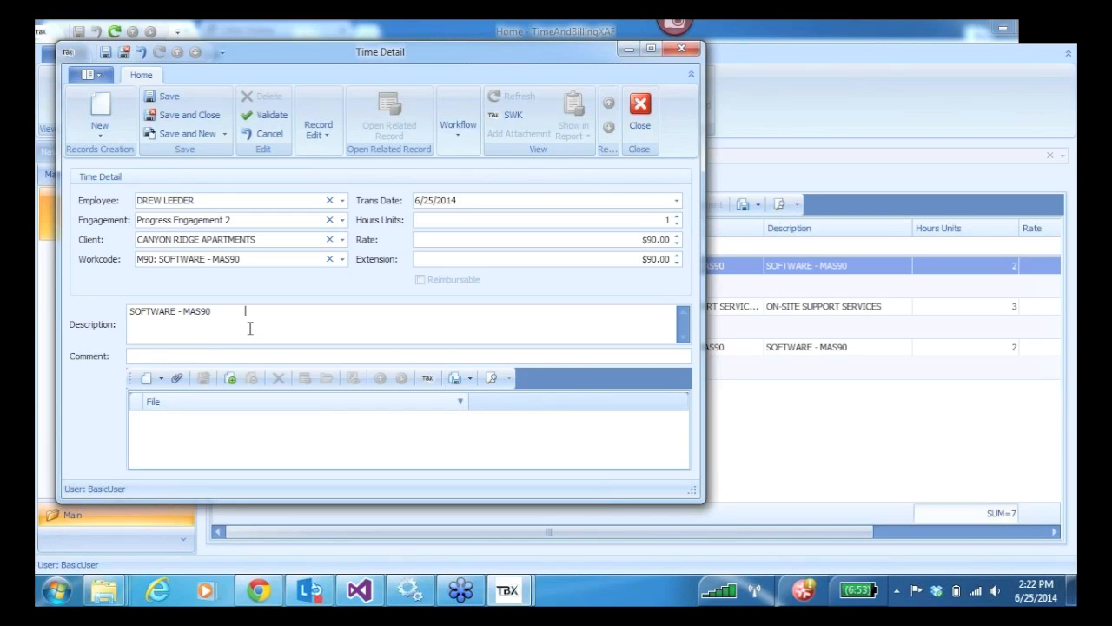
pyautogui.click(173, 133)
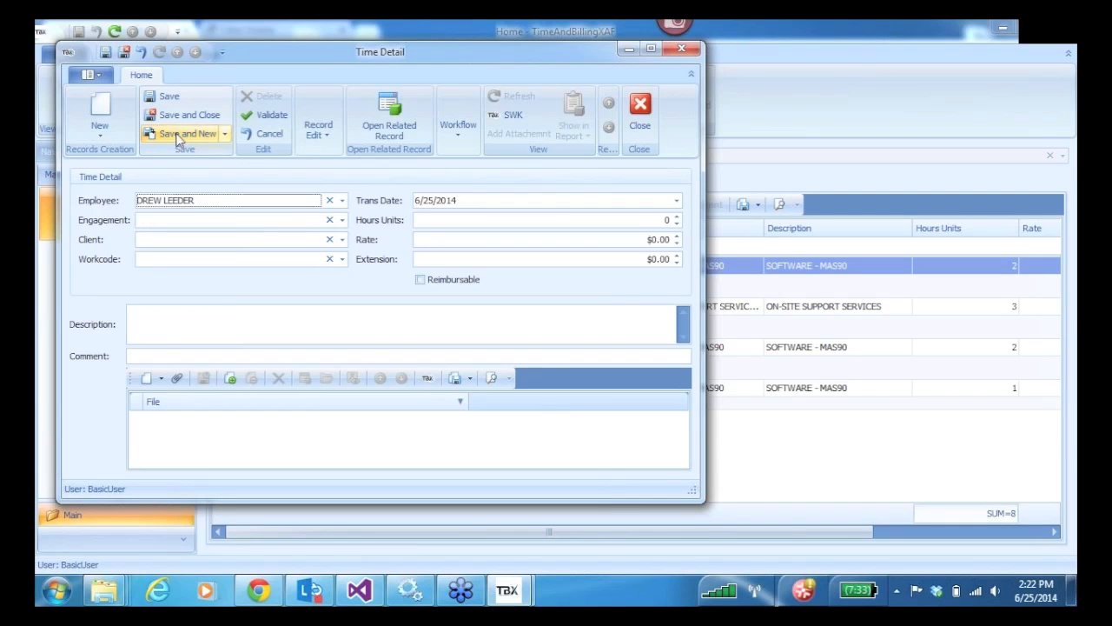
# - Assign the new time entry to the Firm Activities engagement with 50 hours units
pyautogui.click(344, 224)
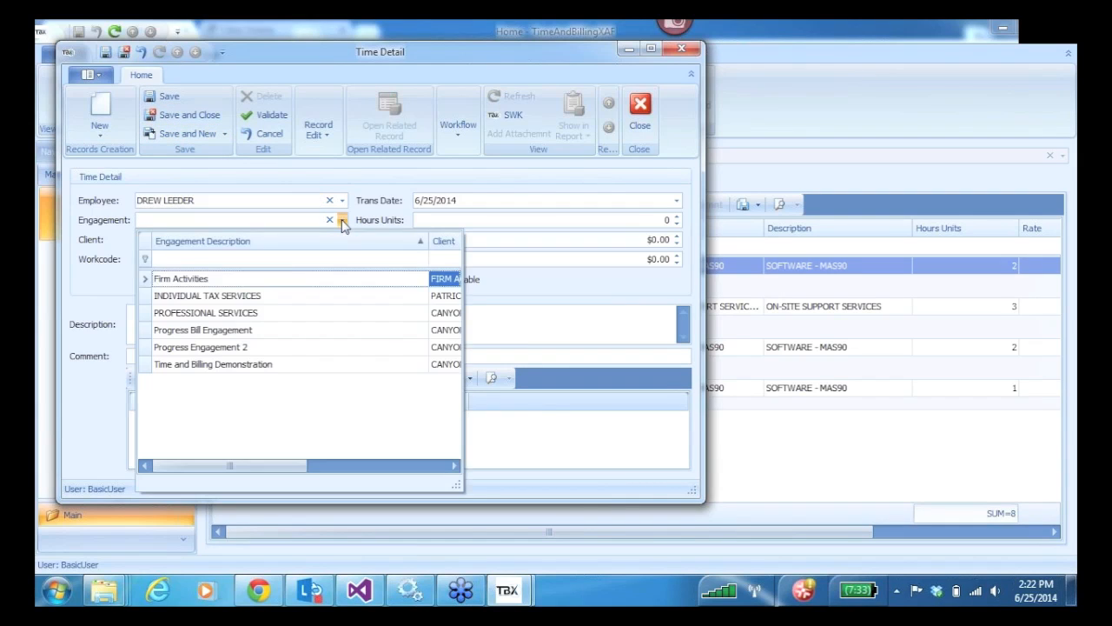
pyautogui.click(185, 285)
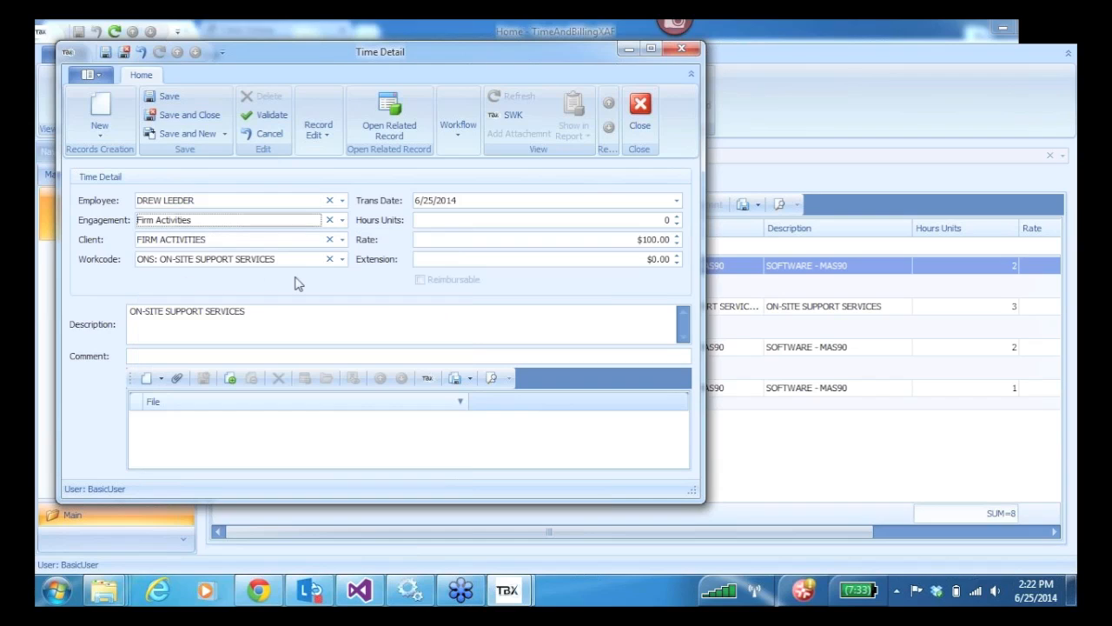
pyautogui.click(662, 220)
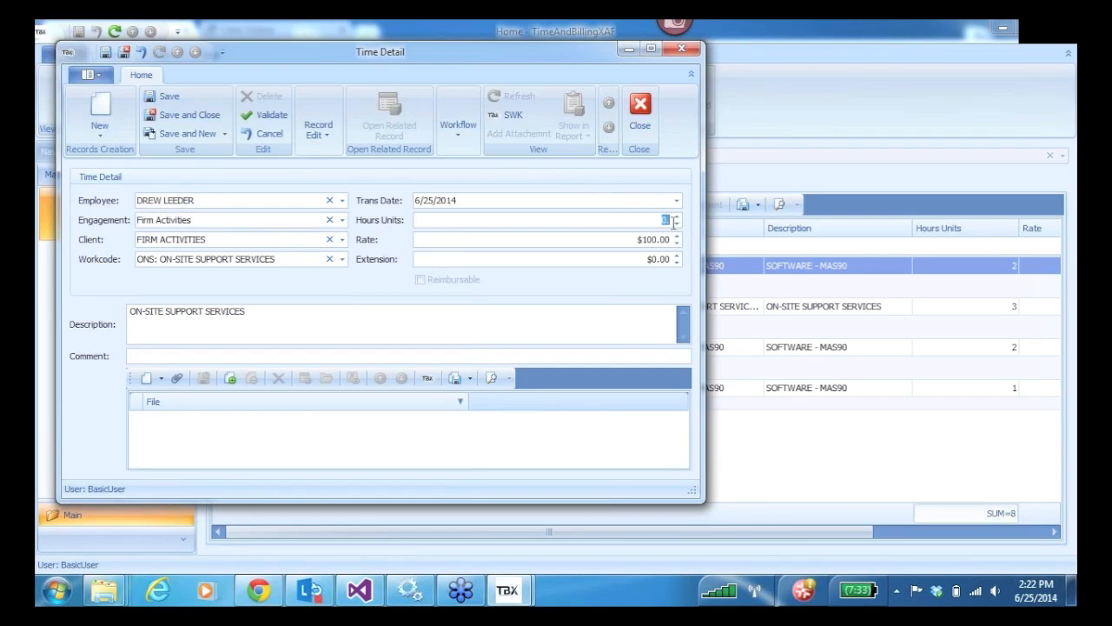
pyautogui.write('50')
pyautogui.press('Tab')
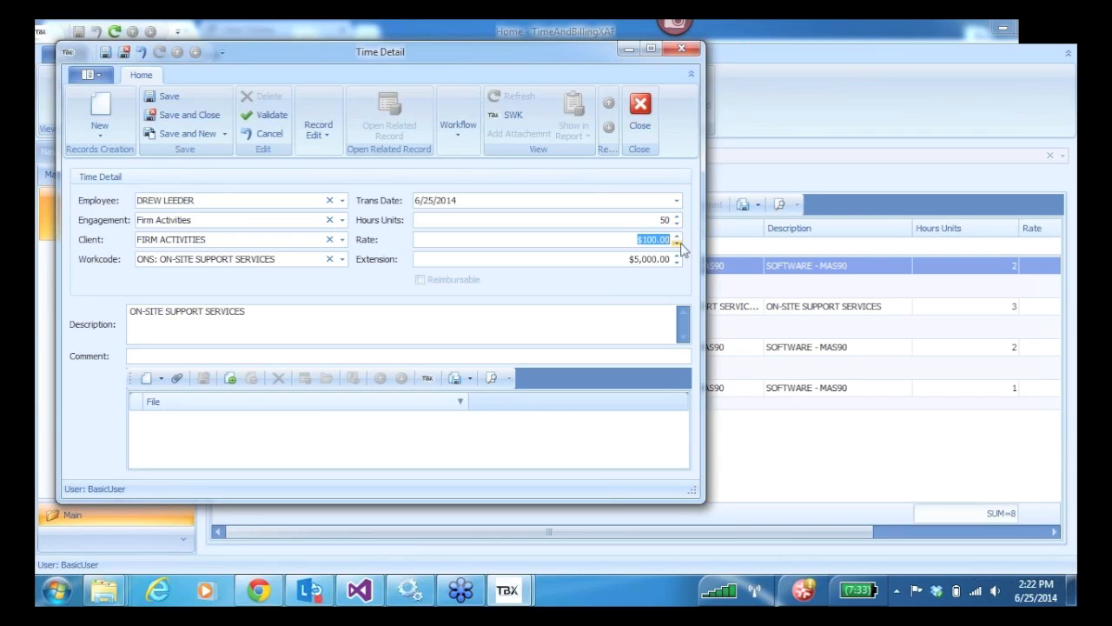
# - Set the entry's rate to $0.45 and replace its description with "50 miles round trip"
pyautogui.press('BackSpace')
pyautogui.write('.45')
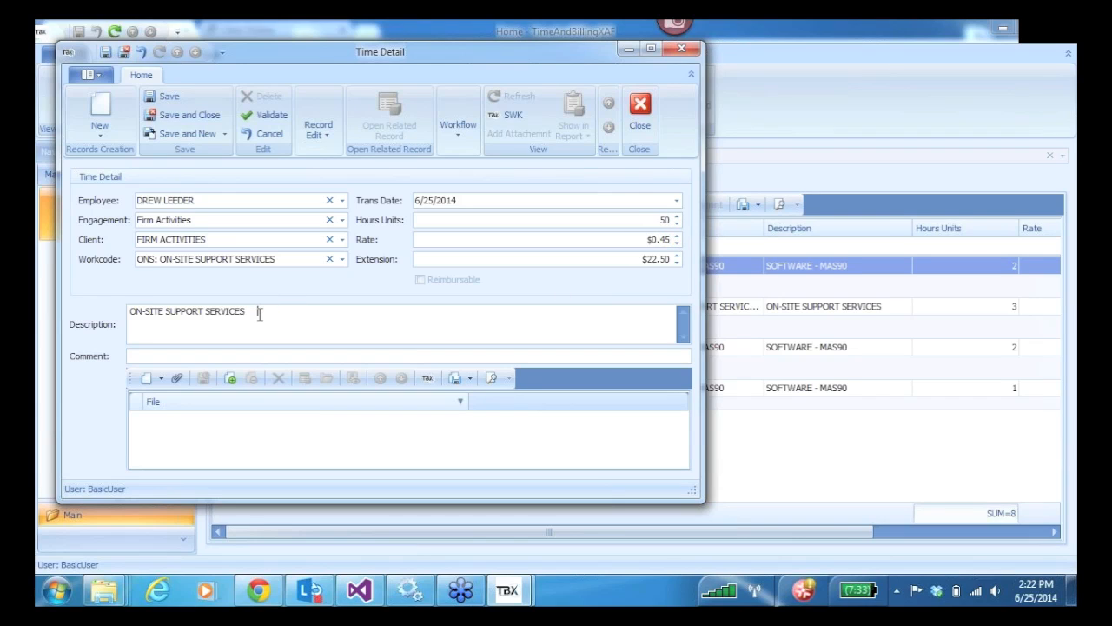
pyautogui.moveTo(258, 314); pyautogui.dragTo(85, 322)
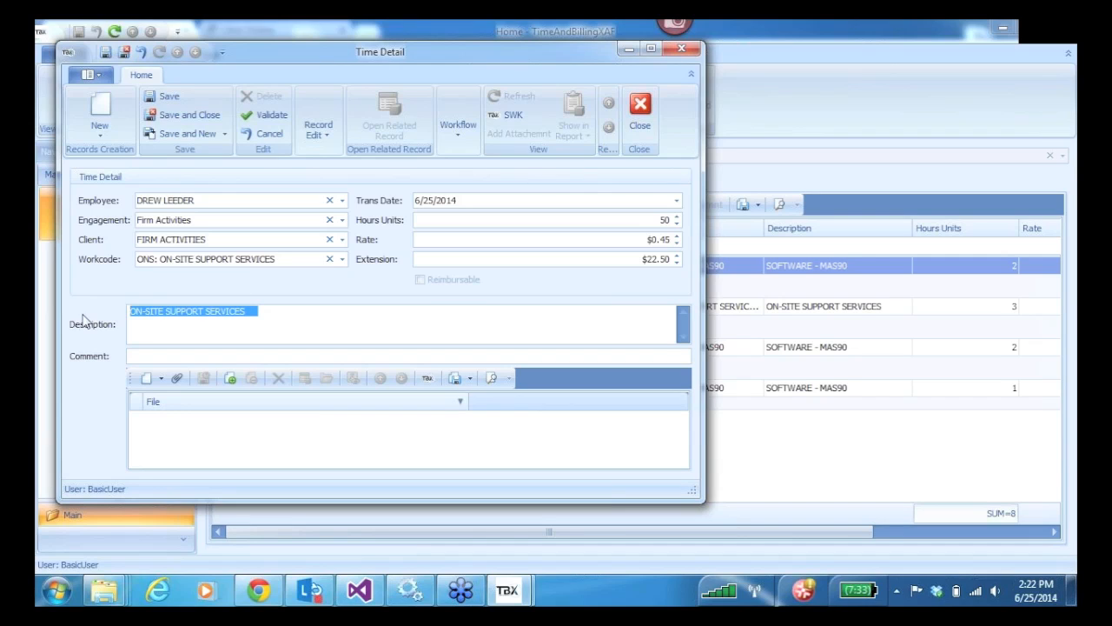
pyautogui.write('45 miles')
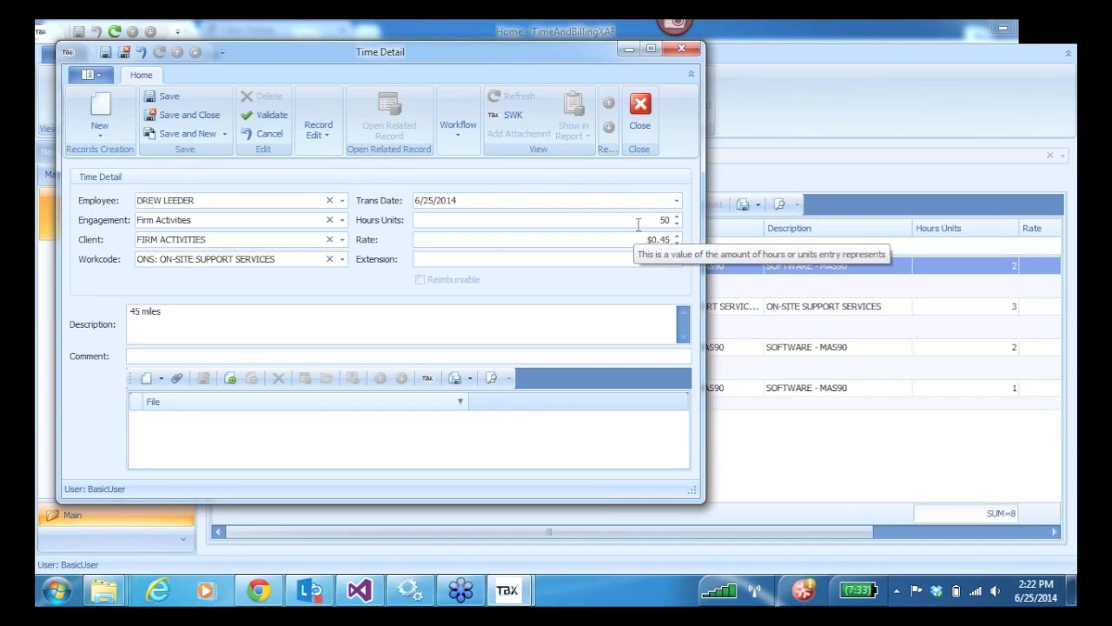
pyautogui.press('BackSpace')
pyautogui.press('BackSpace')
pyautogui.write('50')
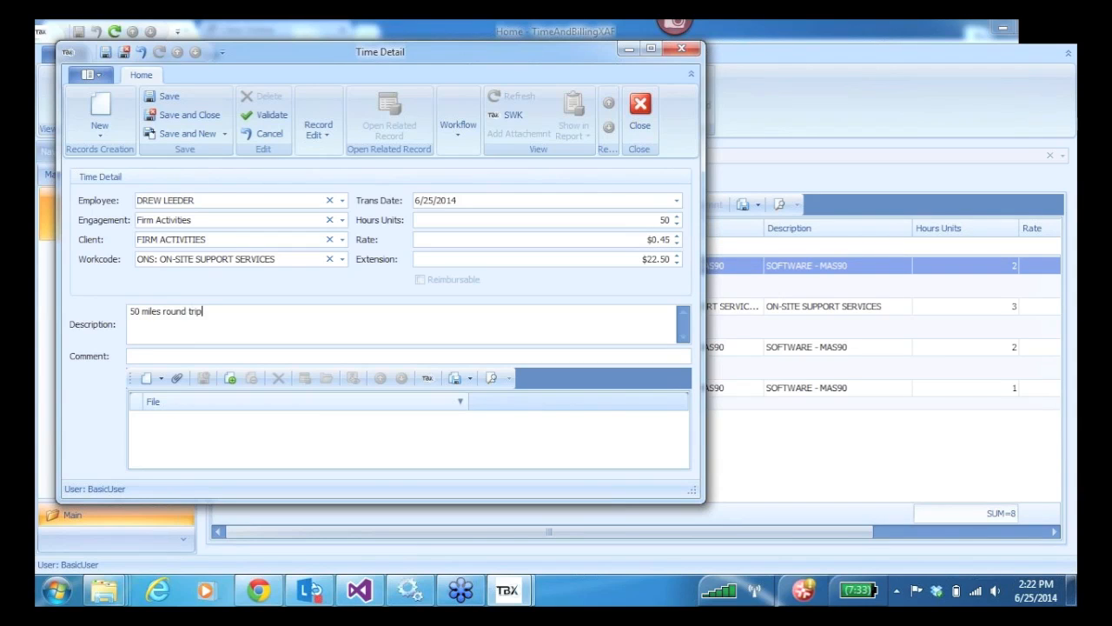
# - Find the expense workcodes with "exp" and change the entry's workcode to EXP: Expence
pyautogui.click(340, 261)
pyautogui.write('exp')
pyautogui.press('Return')
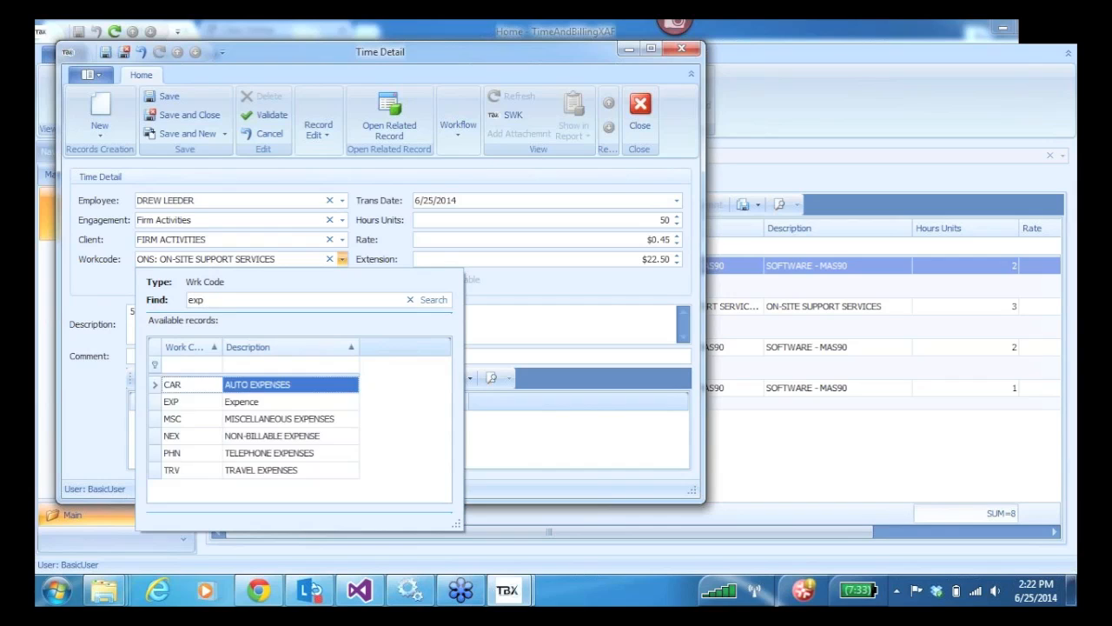
pyautogui.press('Down')
pyautogui.press('Return')
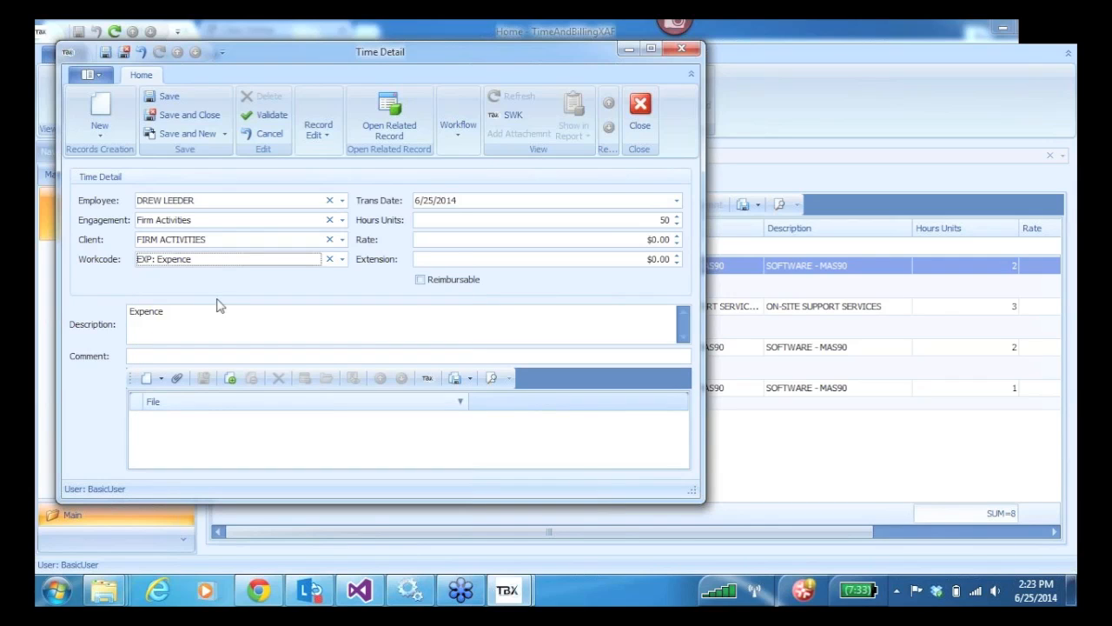
# - Set the expense entry's rate to $0.45 and extend its description to "Expence 50 mile round trip"
pyautogui.click(662, 238)
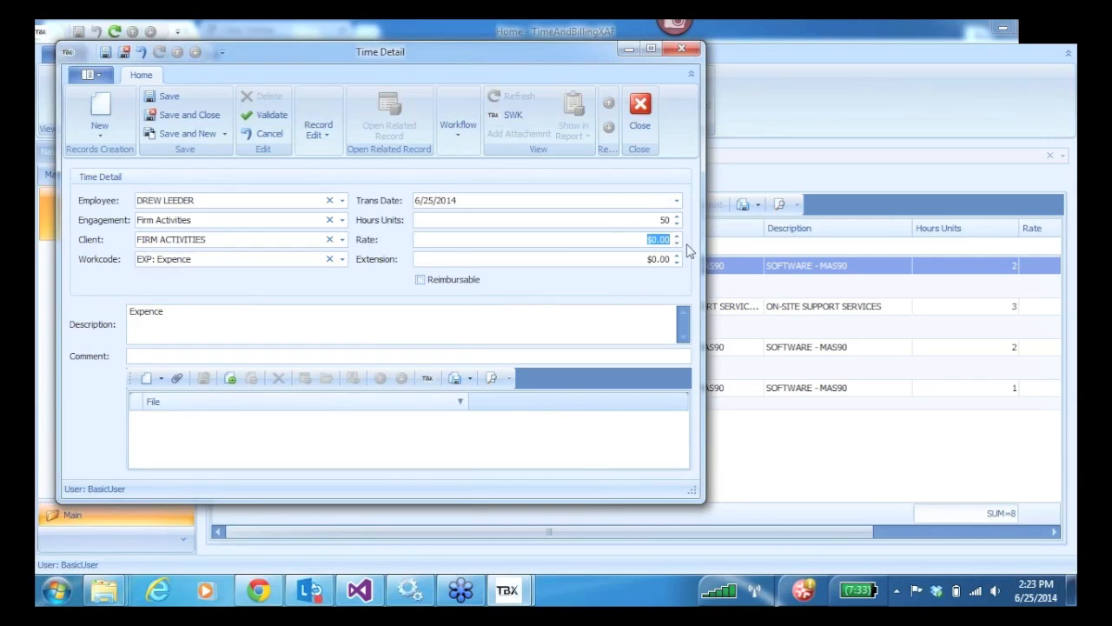
pyautogui.write('.45')
pyautogui.press('Tab')
pyautogui.click(174, 318)
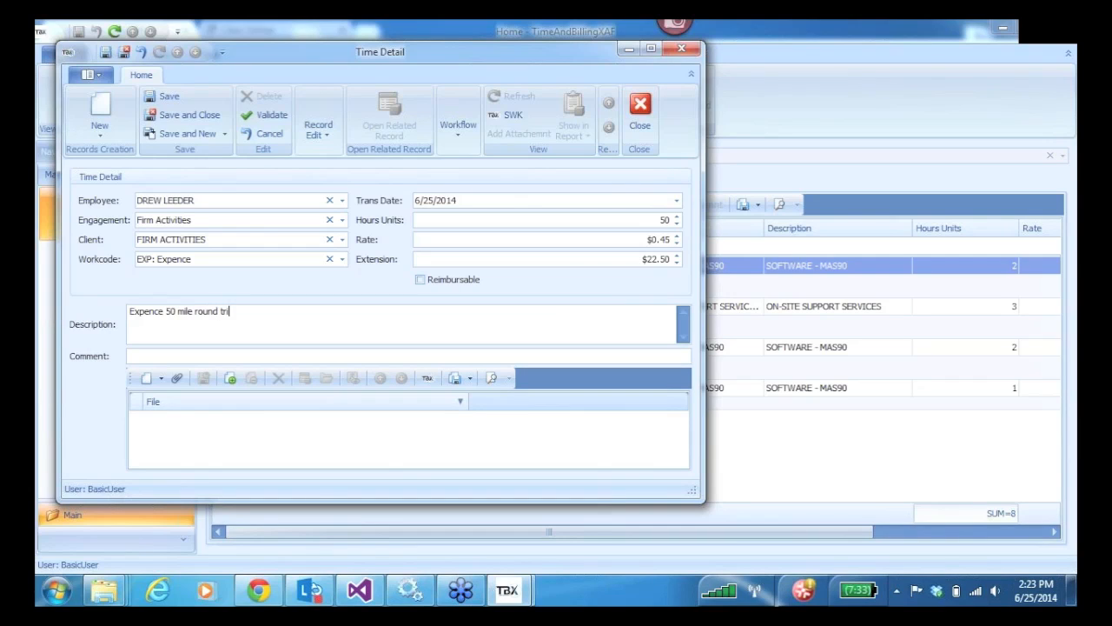
# - Mark the expense entry as reimbursable and attach the image file TBXclear_64x64 to it
pyautogui.click(420, 279)
pyautogui.click(180, 379)
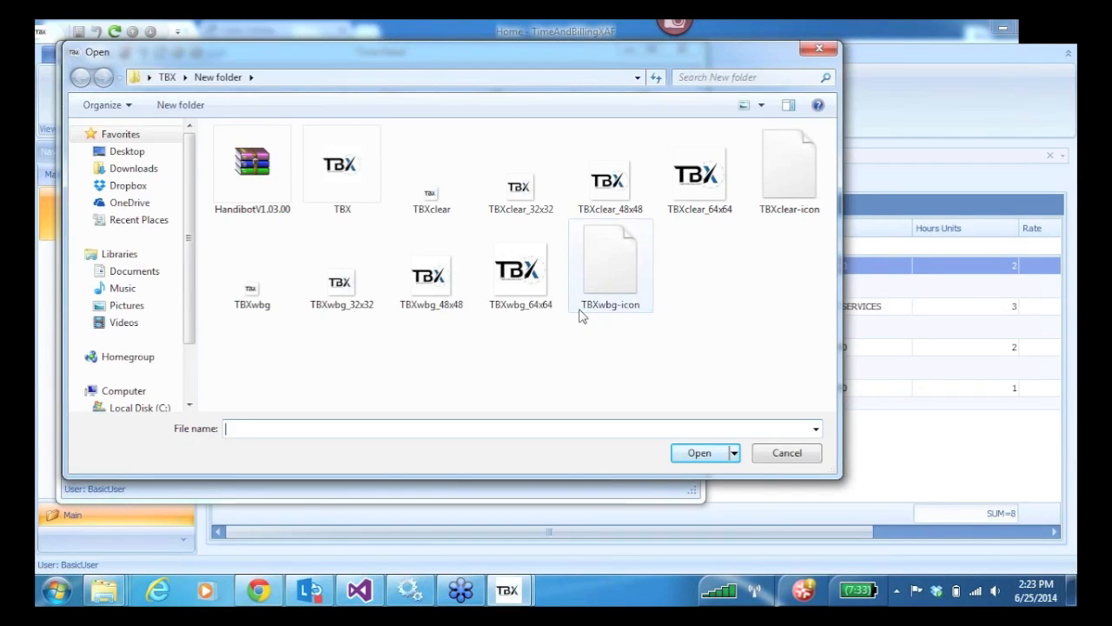
pyautogui.click(701, 184)
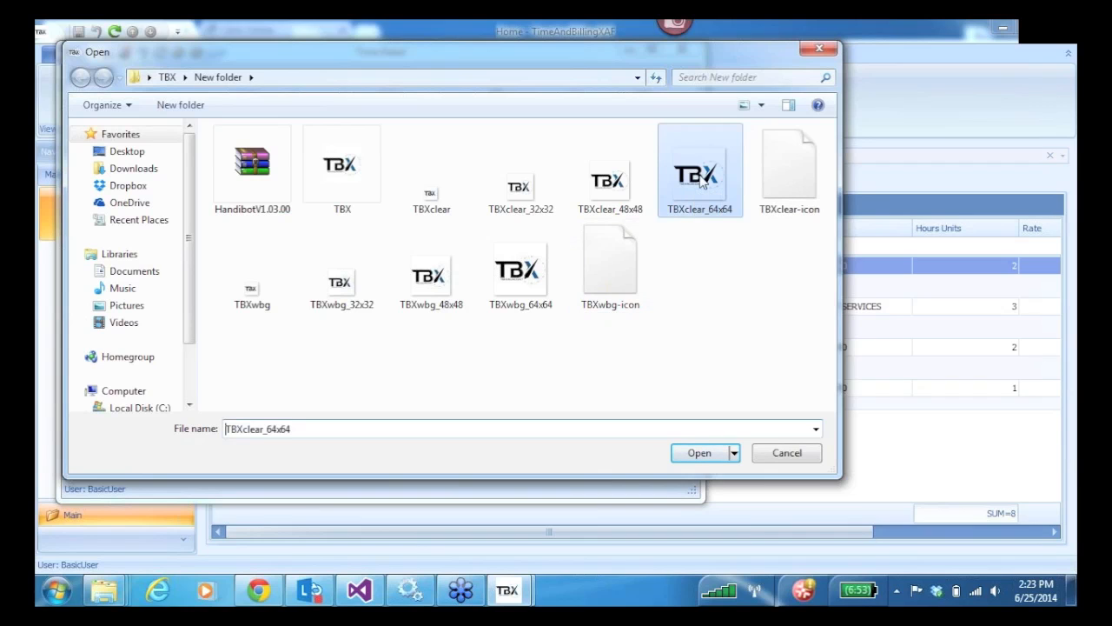
pyautogui.click(700, 452)
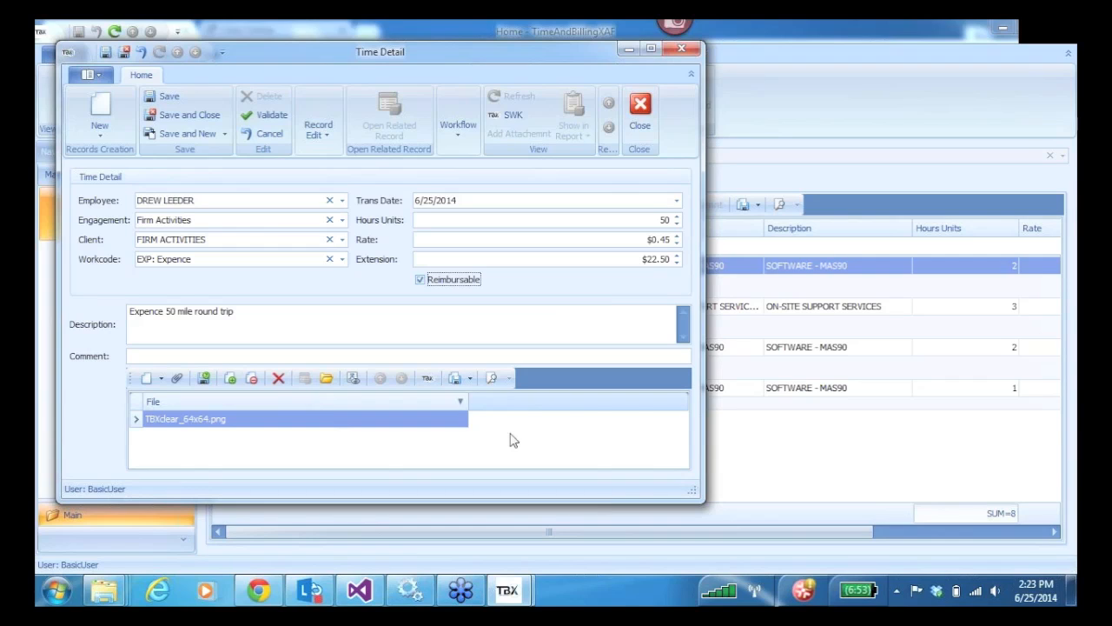
# - Save the expense entry, and close the new blank entry without saving it
pyautogui.click(171, 135)
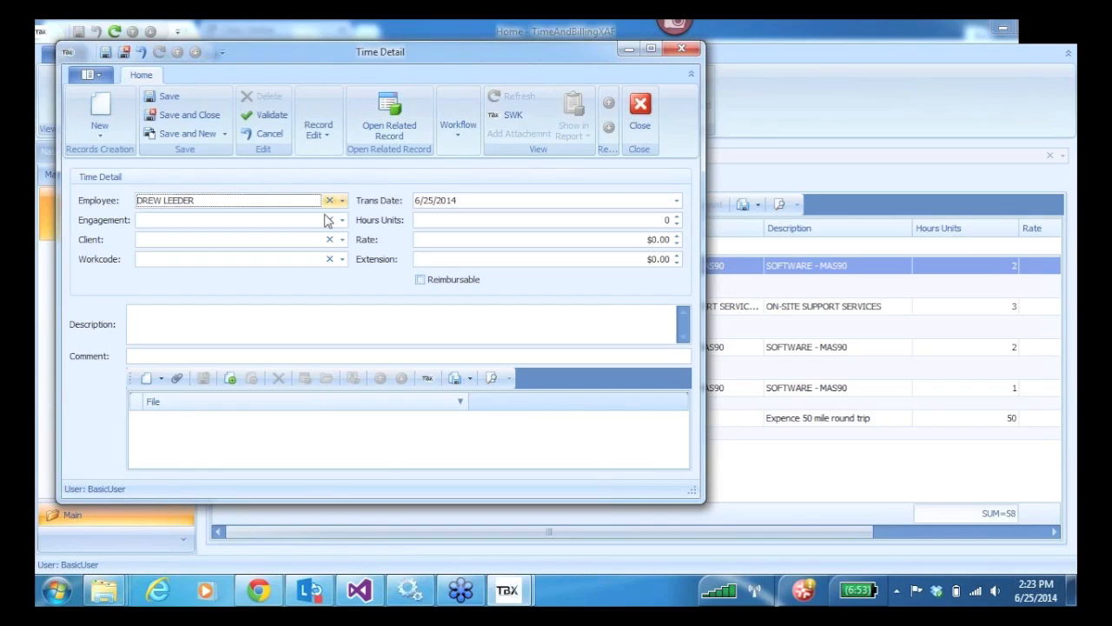
pyautogui.click(641, 106)
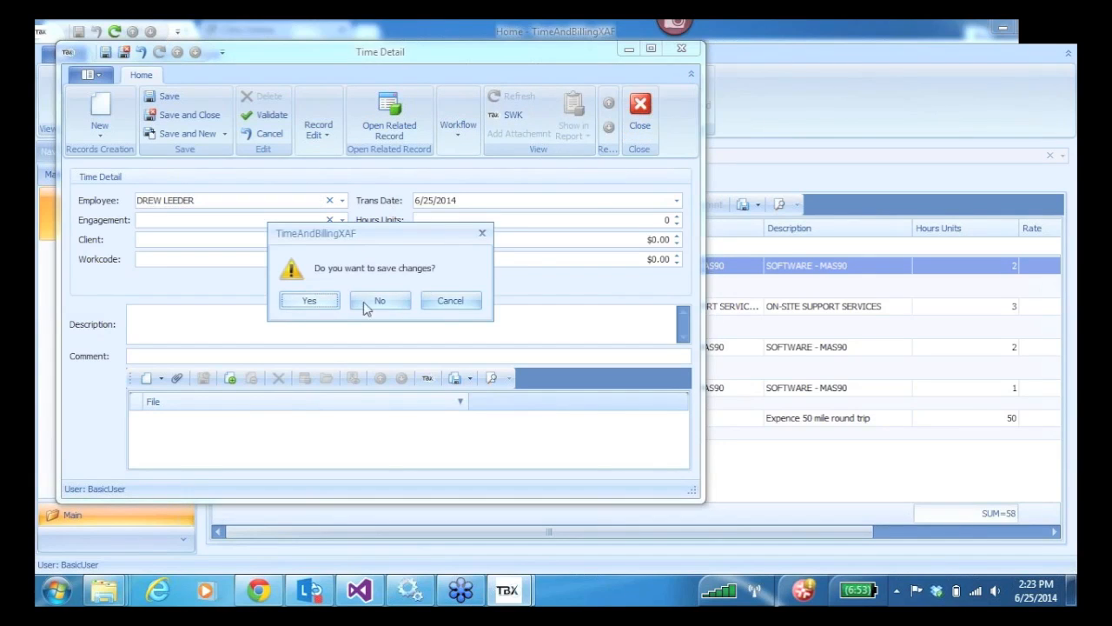
pyautogui.click(380, 301)
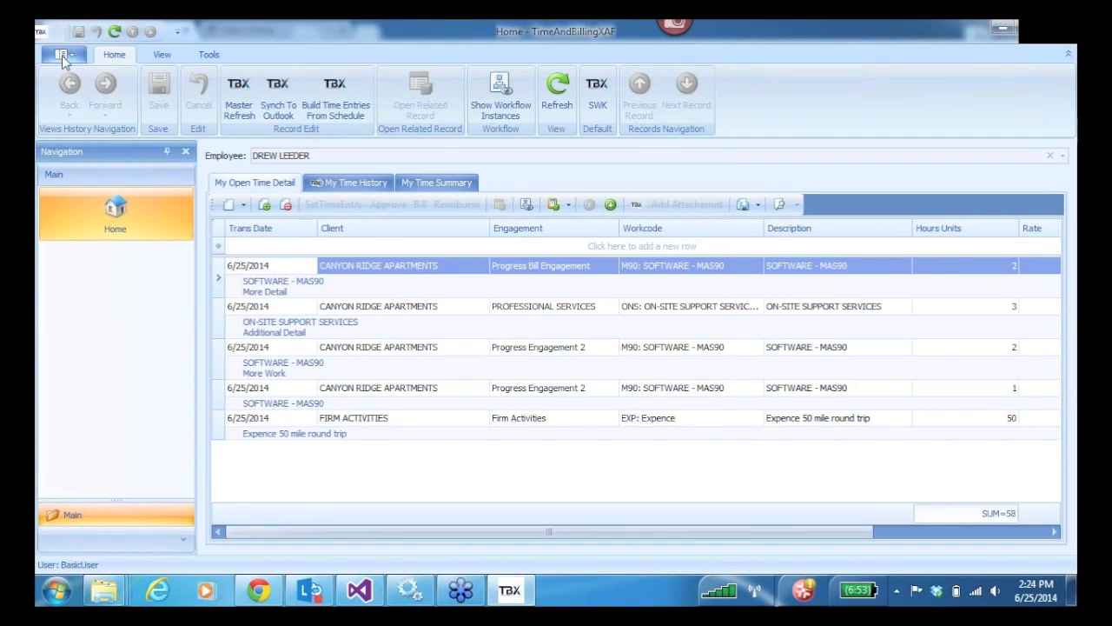
# - Switch to the web client in Chrome and log on as admin
pyautogui.click(277, 598)
pyautogui.moveTo(543, 235); pyautogui.dragTo(383, 250)
pyautogui.write('admin')
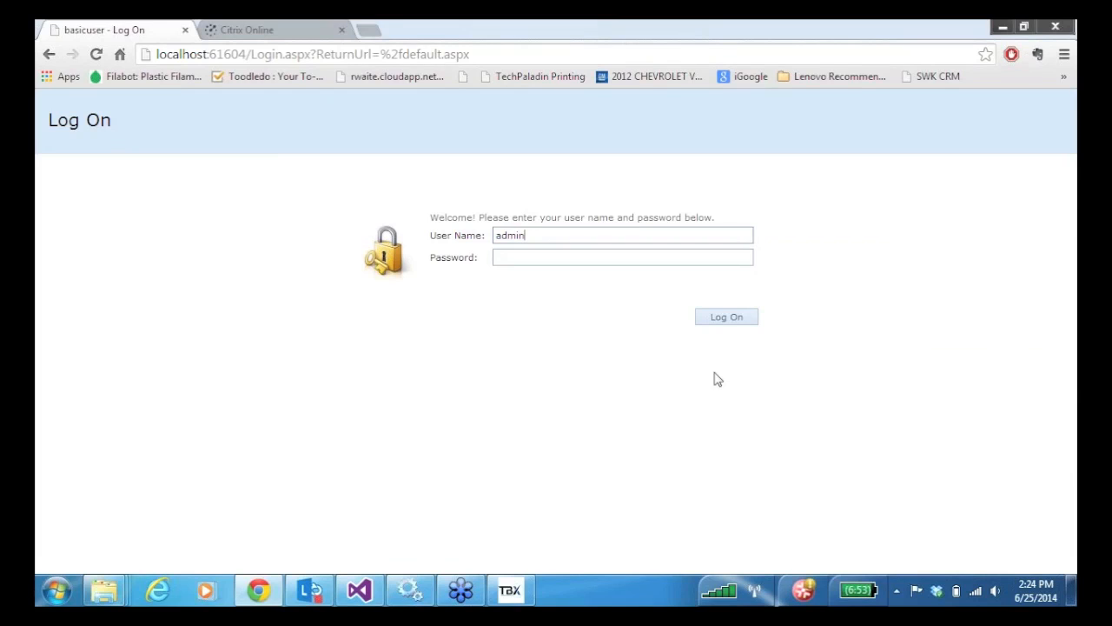
pyautogui.click(715, 320)
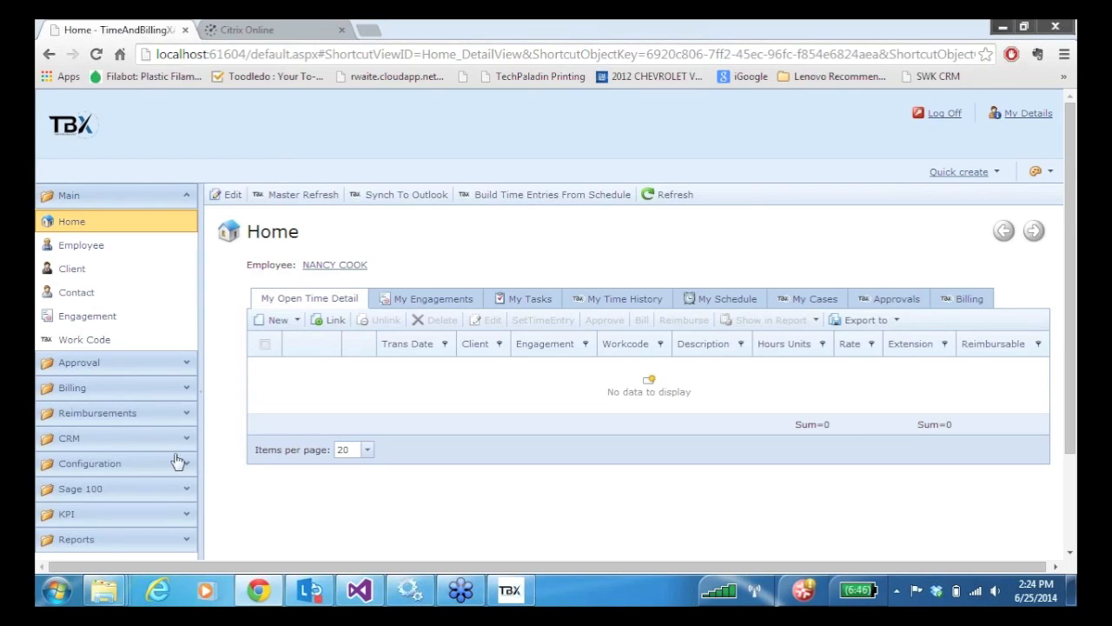
# - Open the BasicUser security role from the configuration area
pyautogui.click(102, 468)
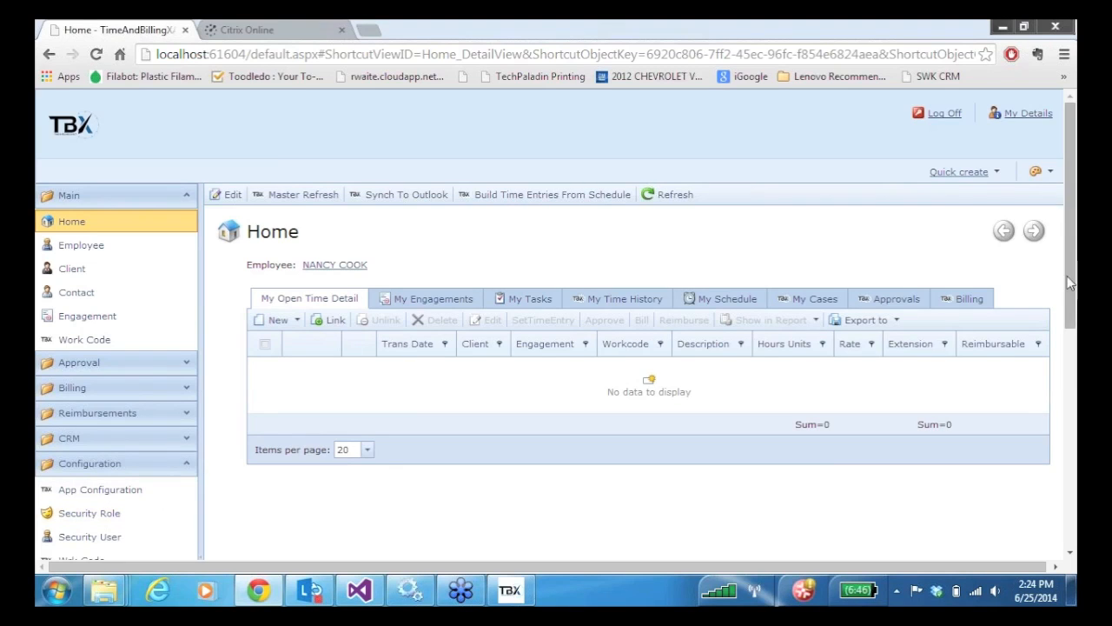
pyautogui.scroll(-3, 1072, 283)
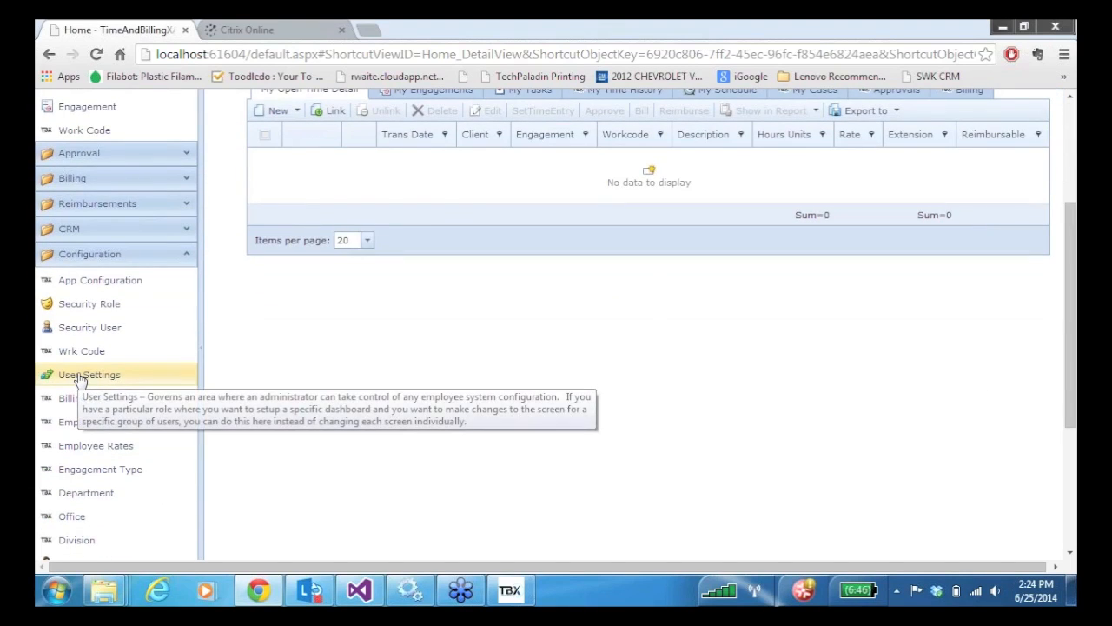
pyautogui.click(78, 308)
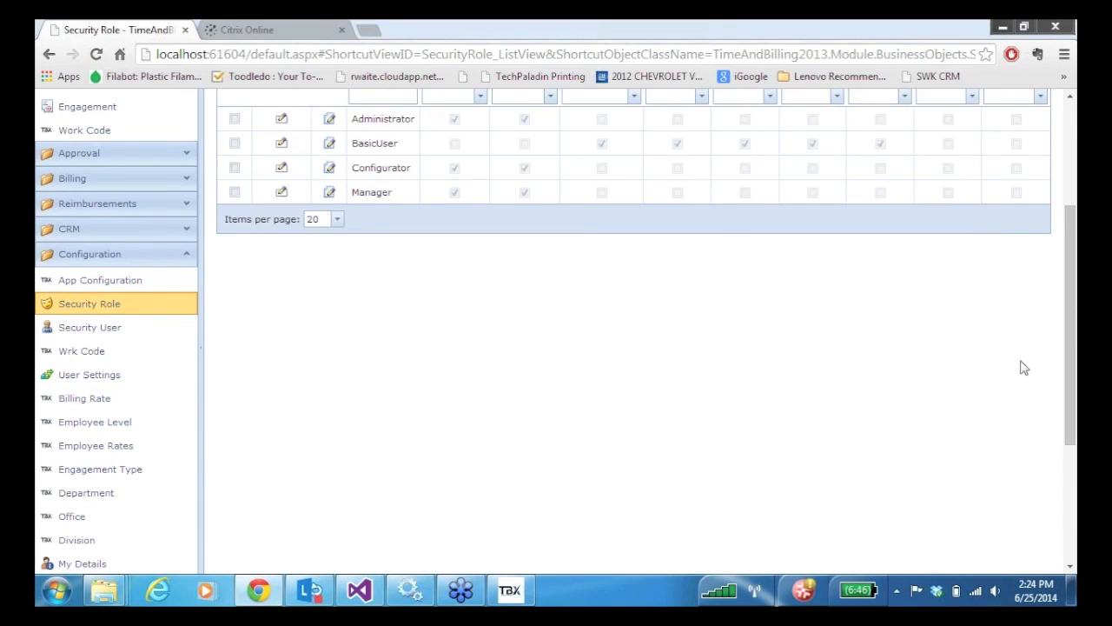
pyautogui.scroll(3, 1070, 365)
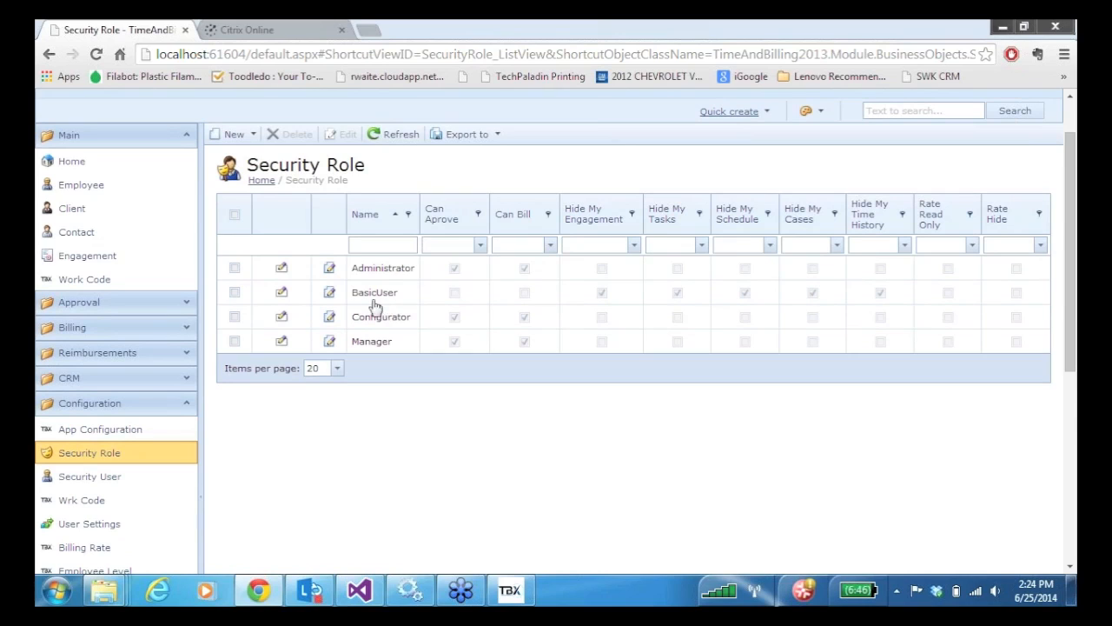
pyautogui.doubleClick(365, 293)
pyautogui.click(366, 299)
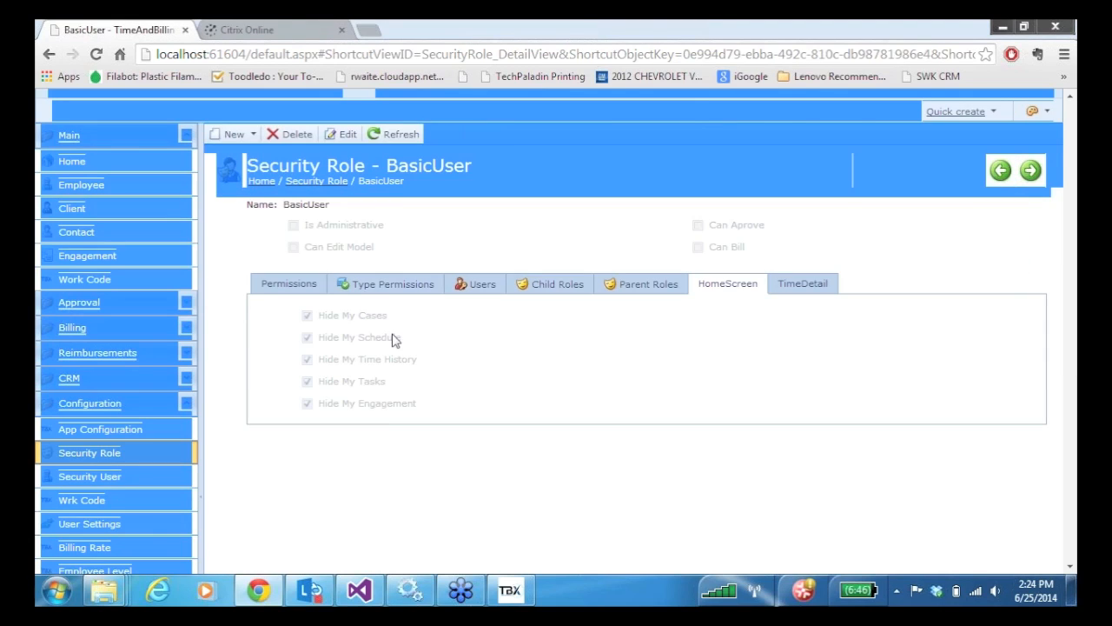
# - Turn off hiding of My Cases, My Schedule, My Time History, My Tasks and My Engagement for the BasicUser role, and save and close it
pyautogui.click(343, 137)
pyautogui.click(307, 350)
pyautogui.click(307, 371)
pyautogui.click(307, 393)
pyautogui.click(307, 416)
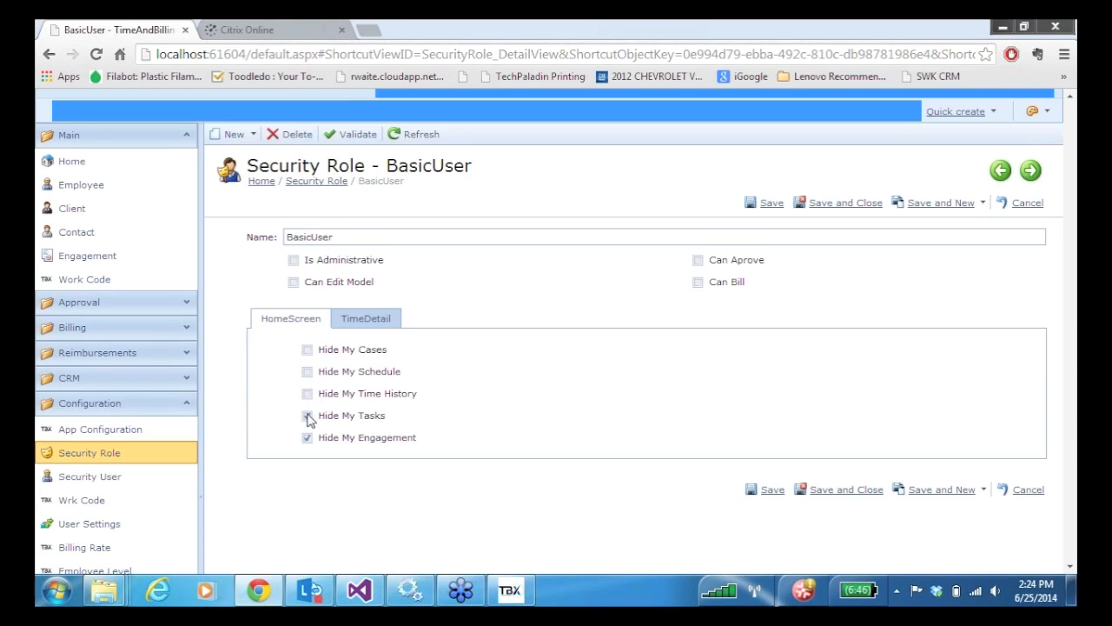
pyautogui.click(307, 437)
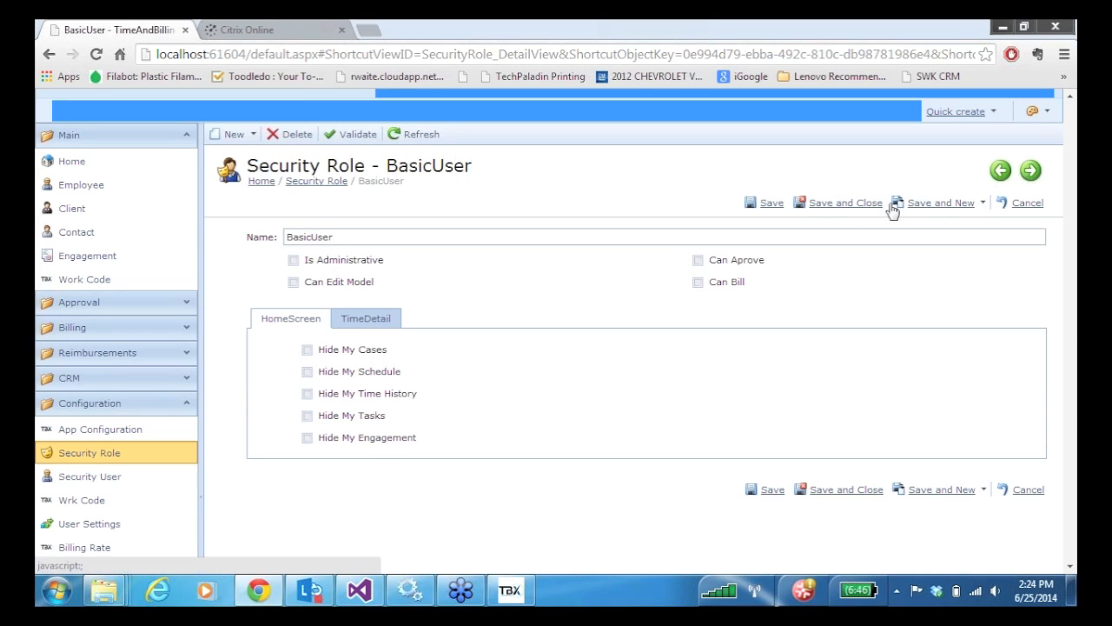
pyautogui.click(825, 207)
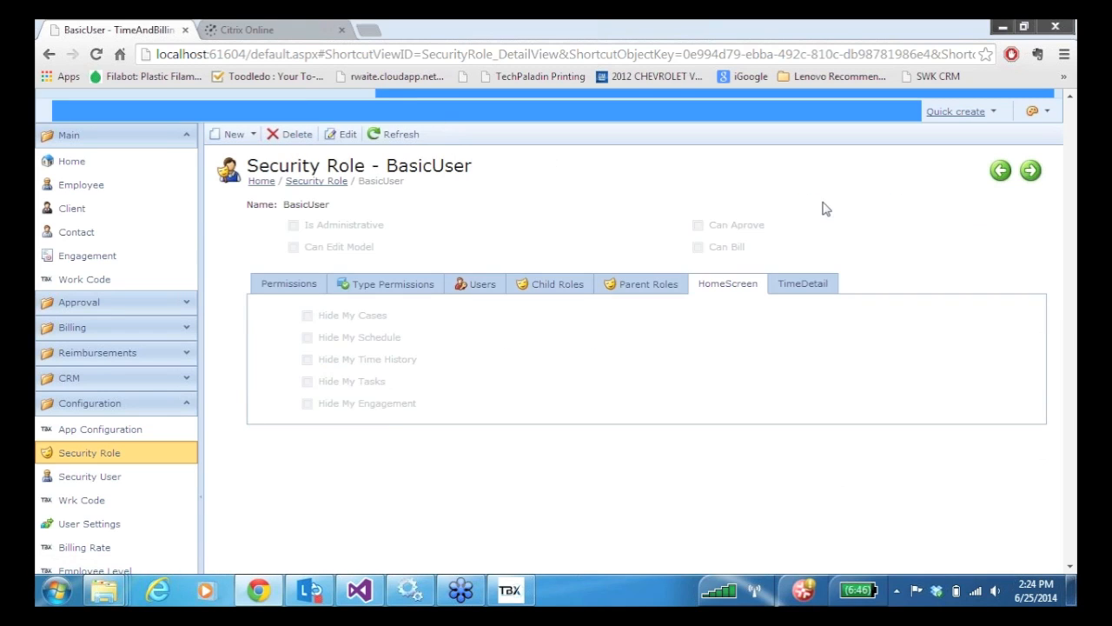
# - Switch to the TimeAndBillingXAF desktop client, log off and log back on as basicuser
pyautogui.click(1004, 29)
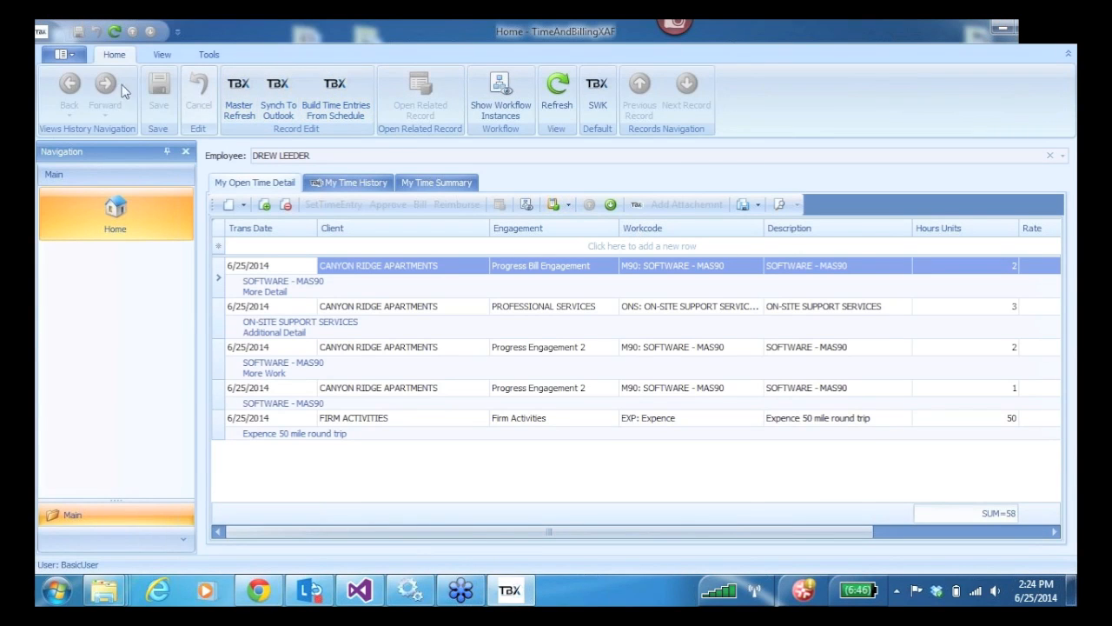
pyautogui.click(67, 54)
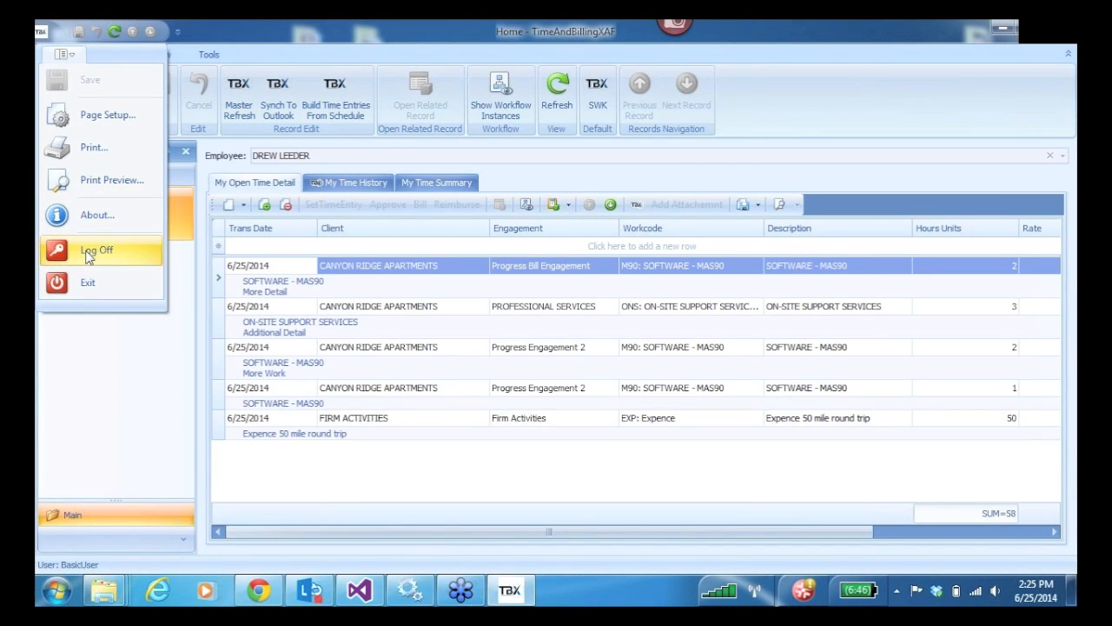
pyautogui.click(91, 251)
pyautogui.click(619, 347)
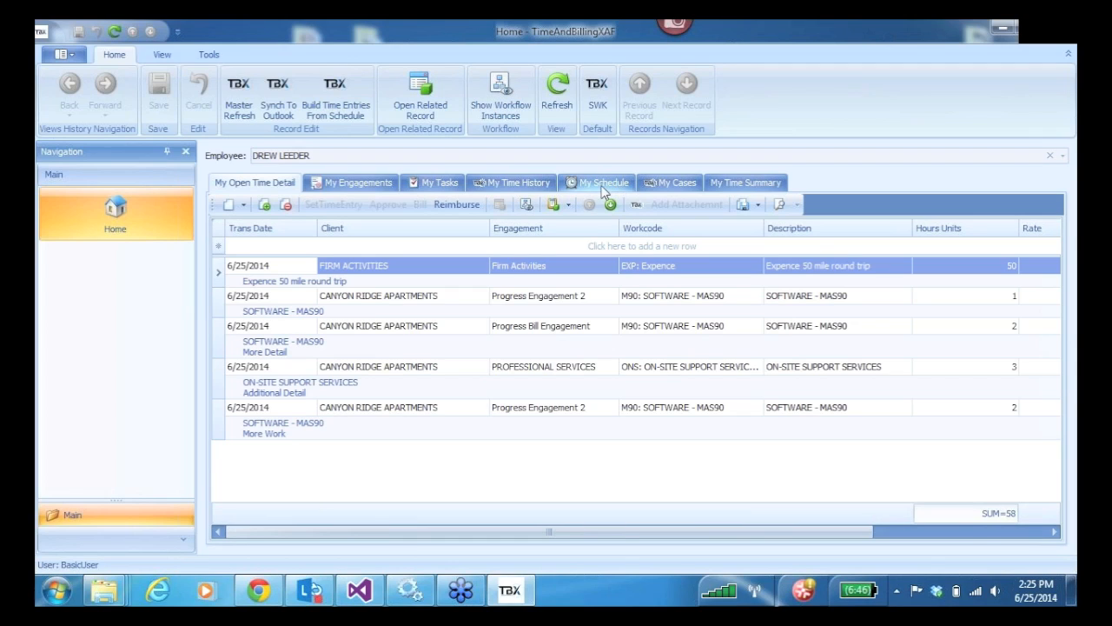
# - Add a schedule event titled Work Performed to My Schedule on Wednesday, June 25, from 3:00 to 6:00 PM
pyautogui.click(599, 186)
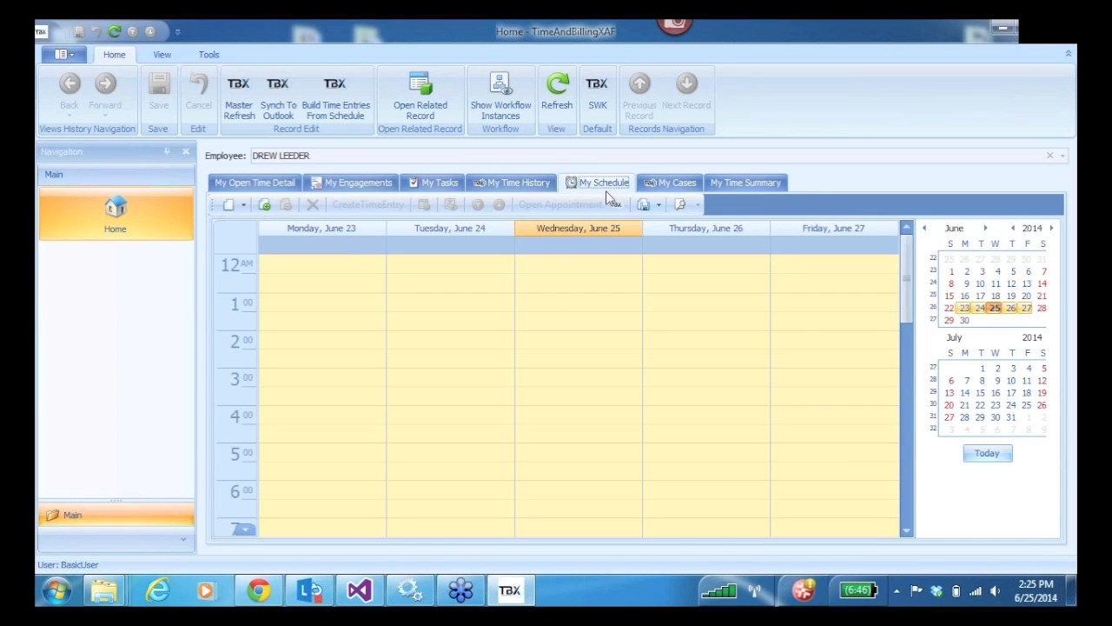
pyautogui.moveTo(910, 263); pyautogui.dragTo(914, 374)
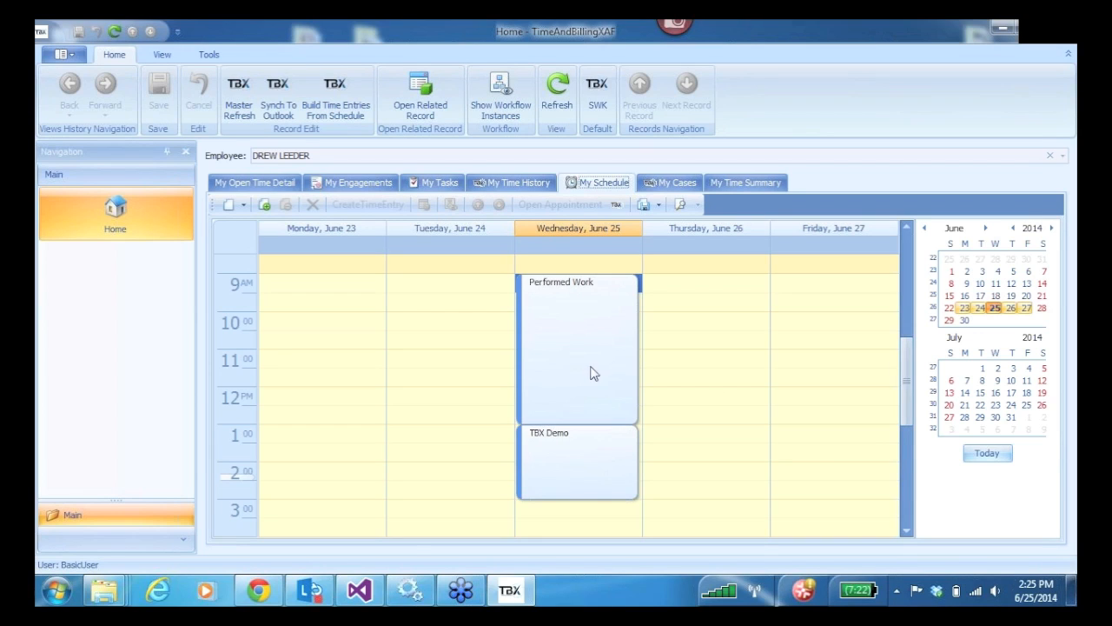
pyautogui.click(554, 511)
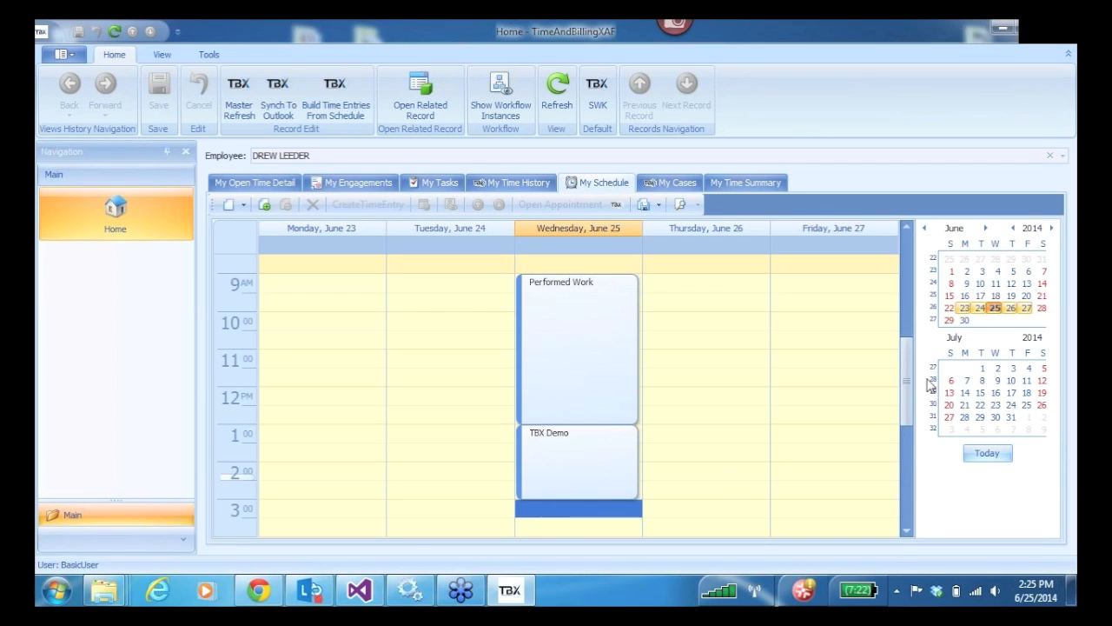
pyautogui.moveTo(907, 391); pyautogui.dragTo(906, 458)
pyautogui.moveTo(521, 313); pyautogui.dragTo(530, 400)
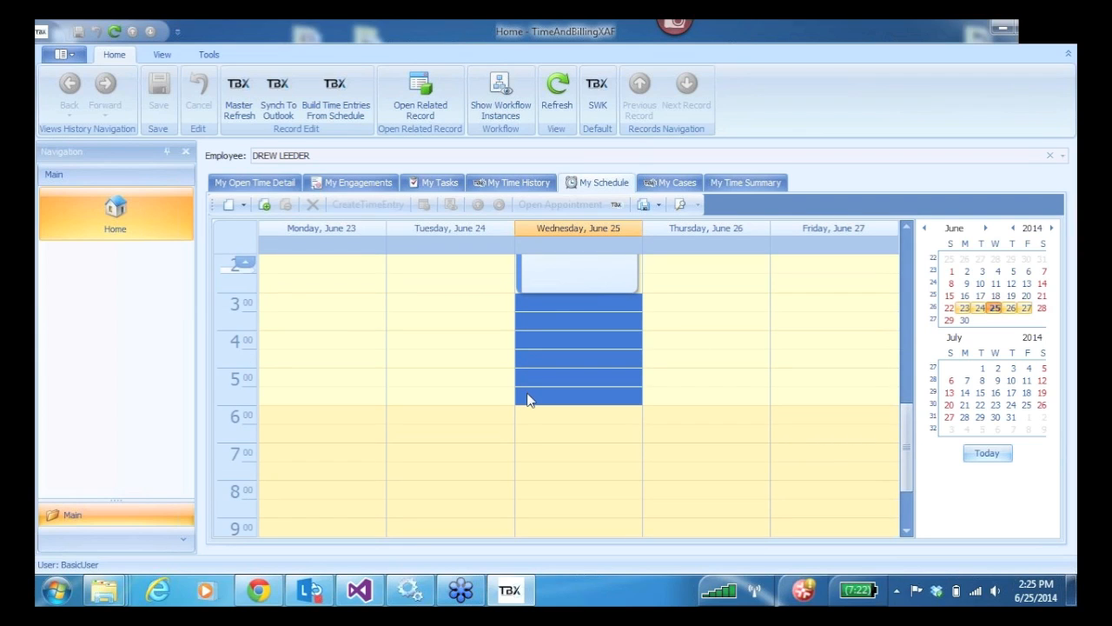
pyautogui.write('Work Performed')
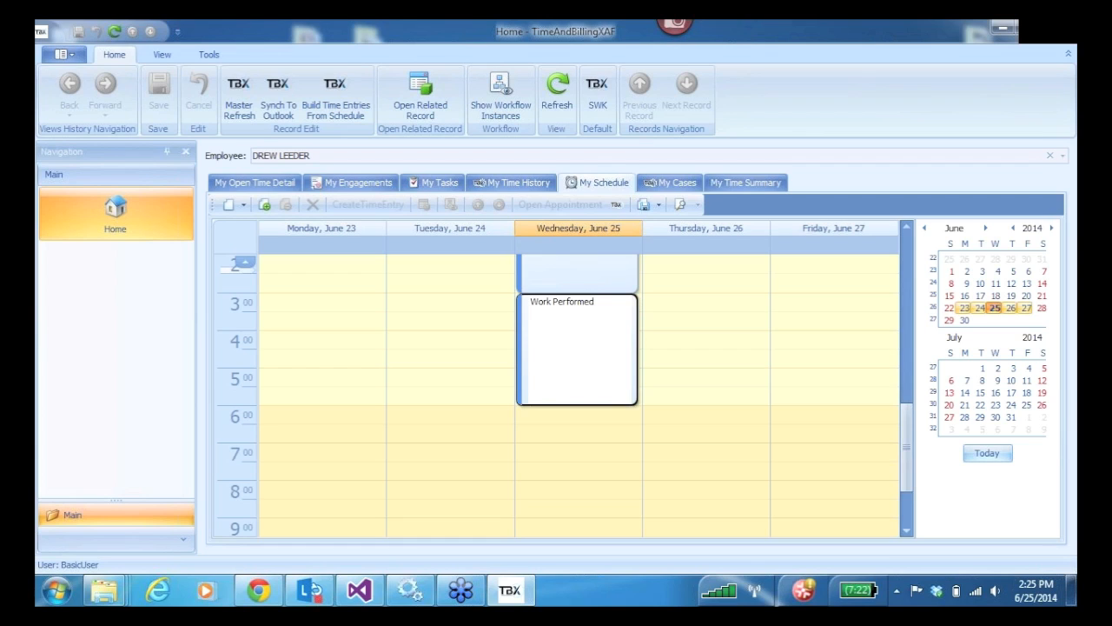
pyautogui.click(678, 321)
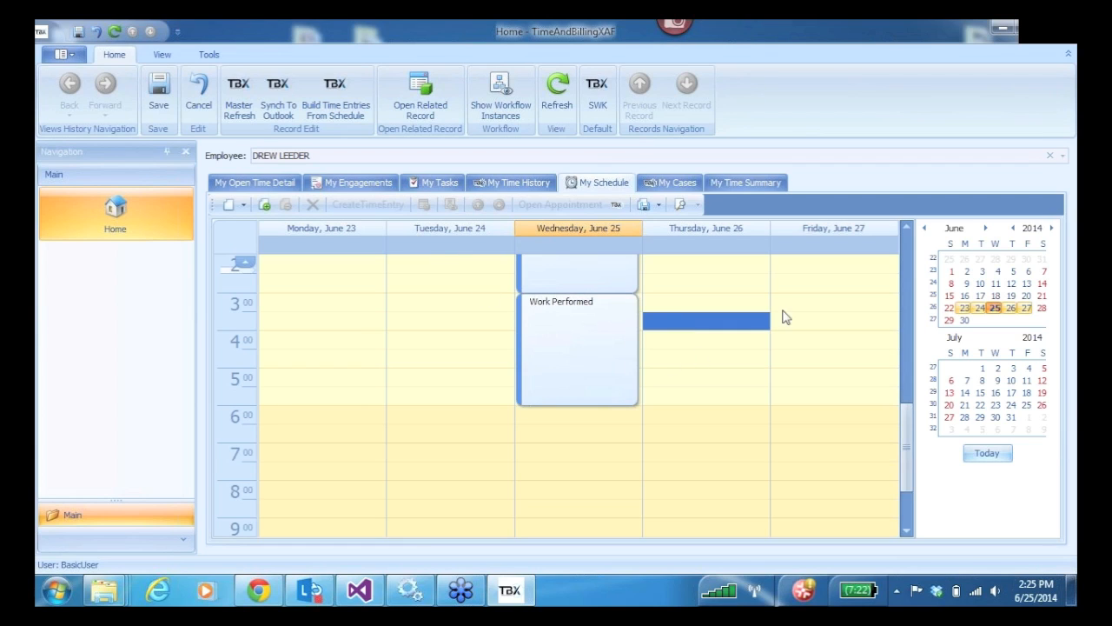
# - Go through that day's event records from Performed Work to Work Performed, assign Work Performed the Progress Bill Engagement, and save and close it
pyautogui.scroll(5, 908, 423)
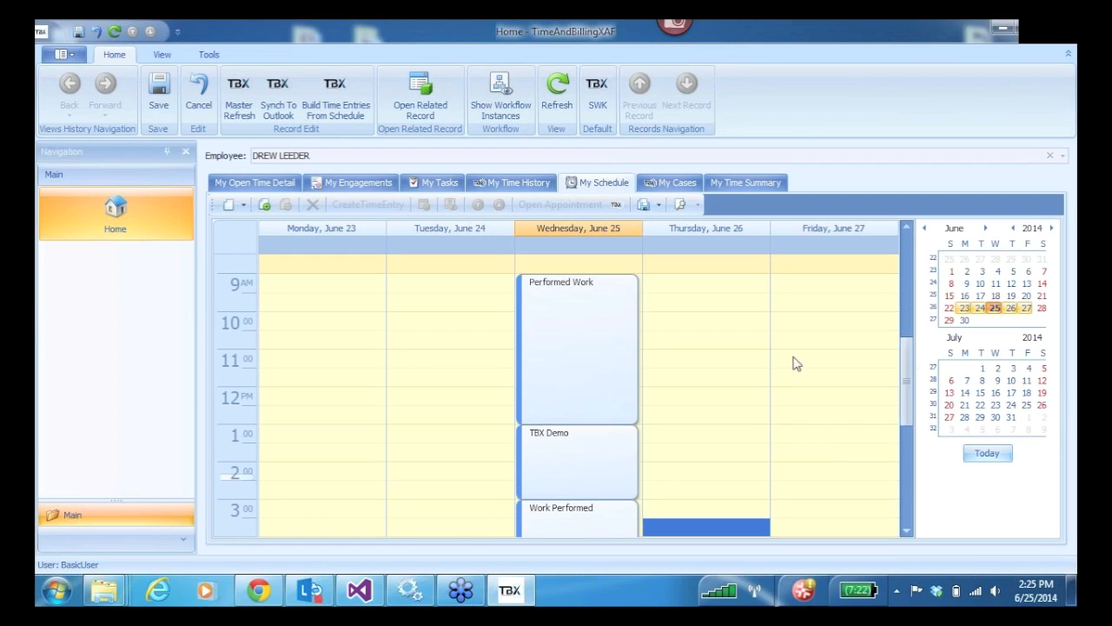
pyautogui.click(567, 332)
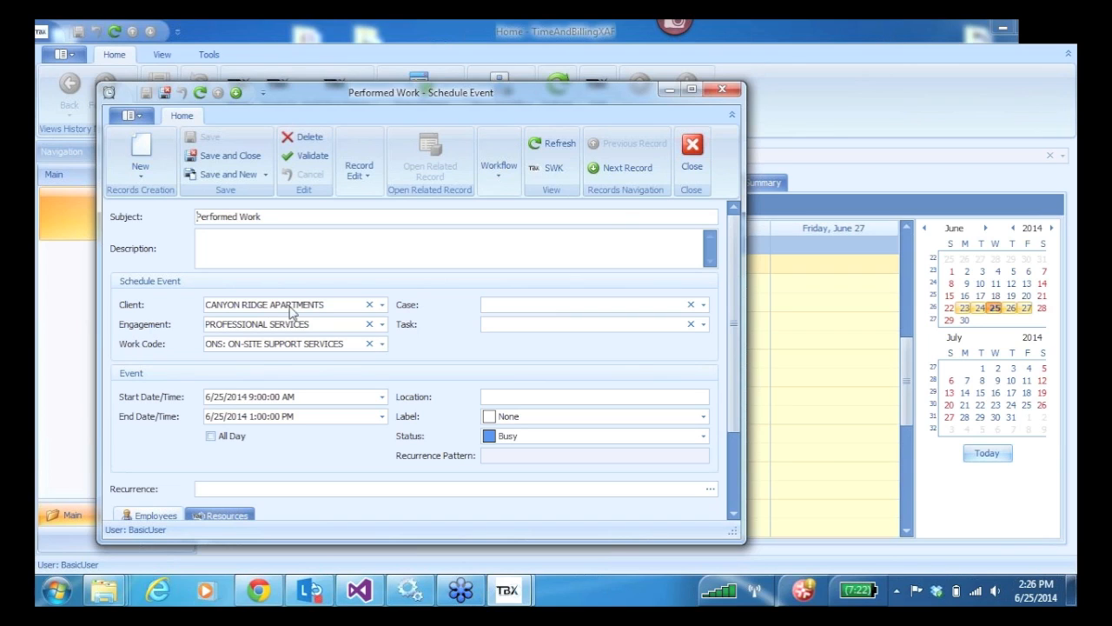
pyautogui.click(617, 170)
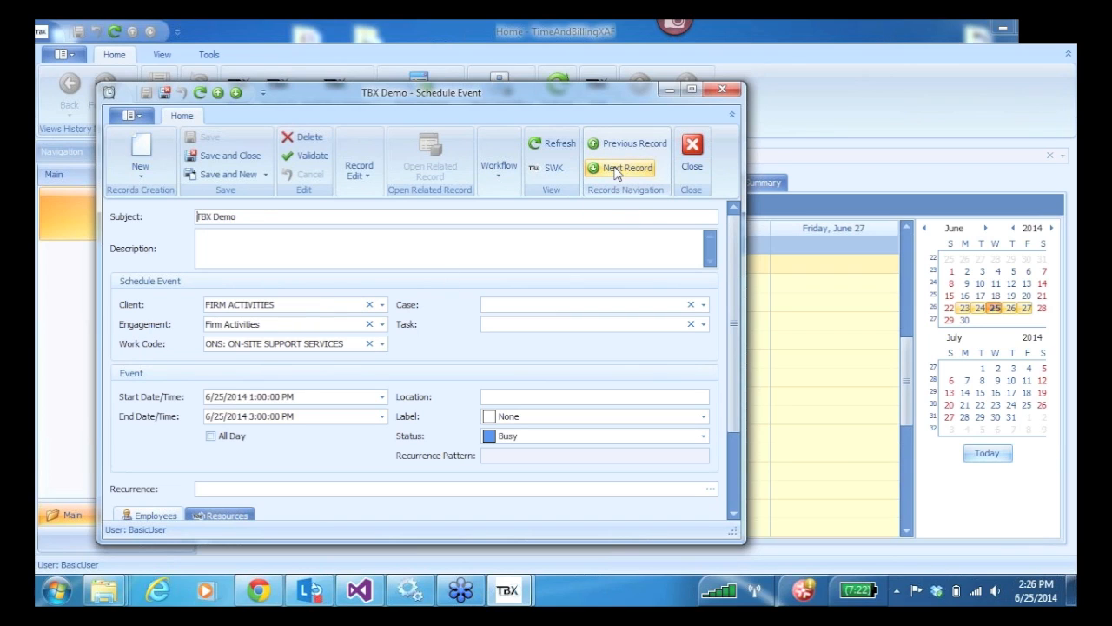
pyautogui.click(617, 170)
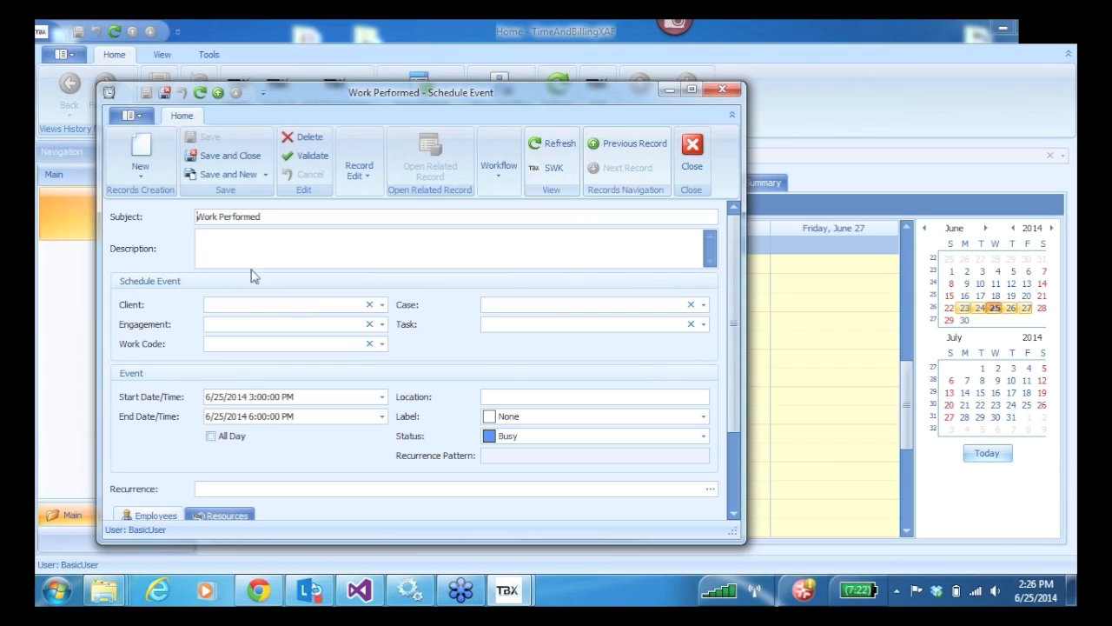
pyautogui.click(382, 324)
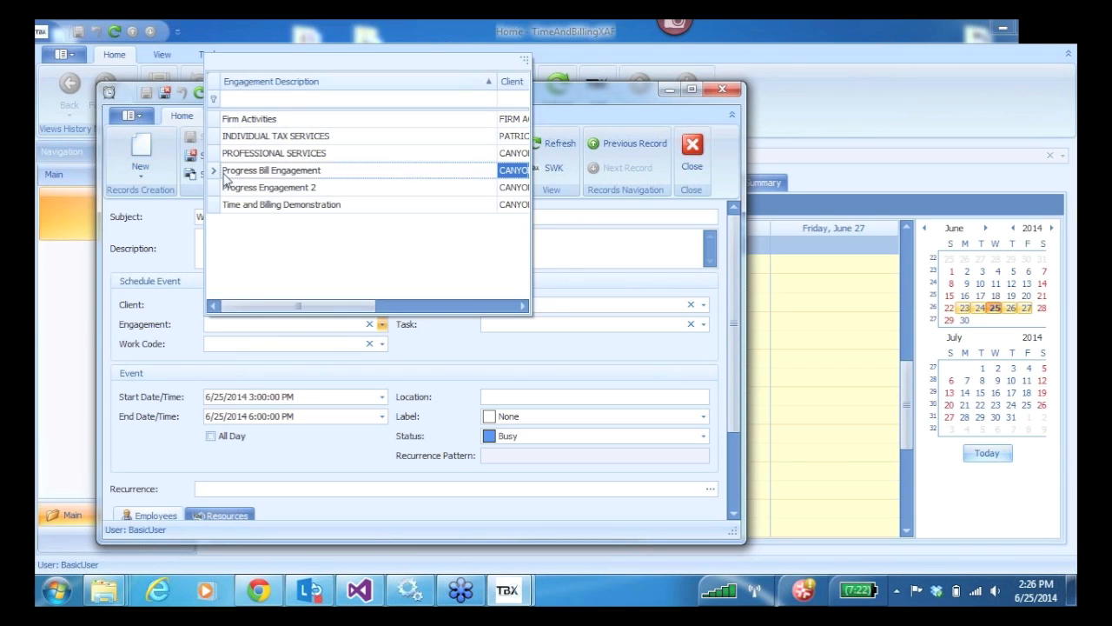
pyautogui.click(217, 170)
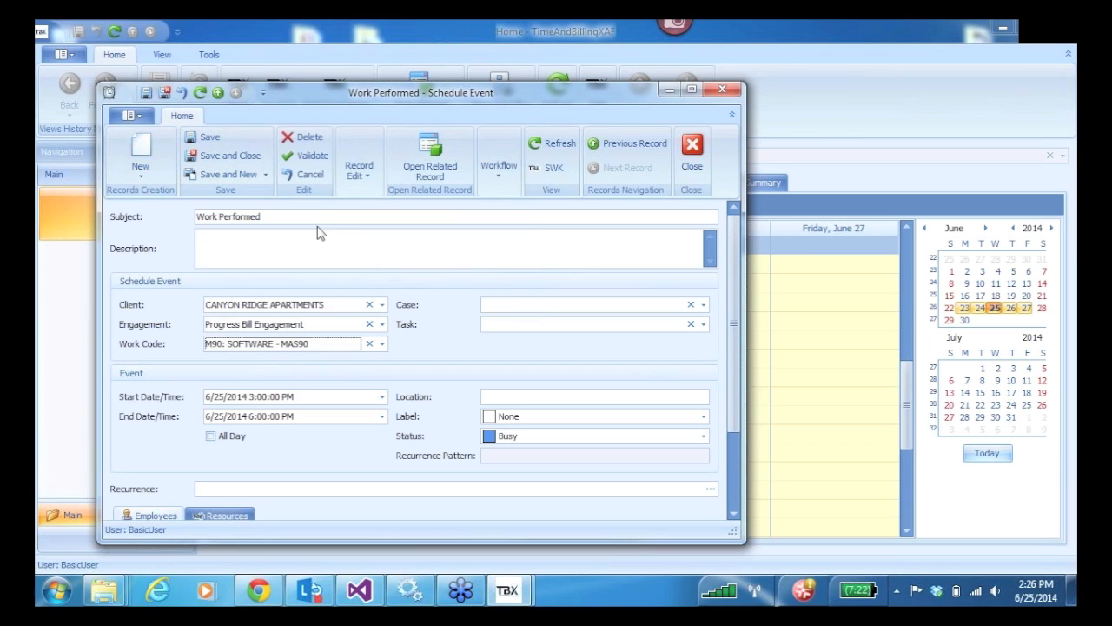
pyautogui.click(211, 158)
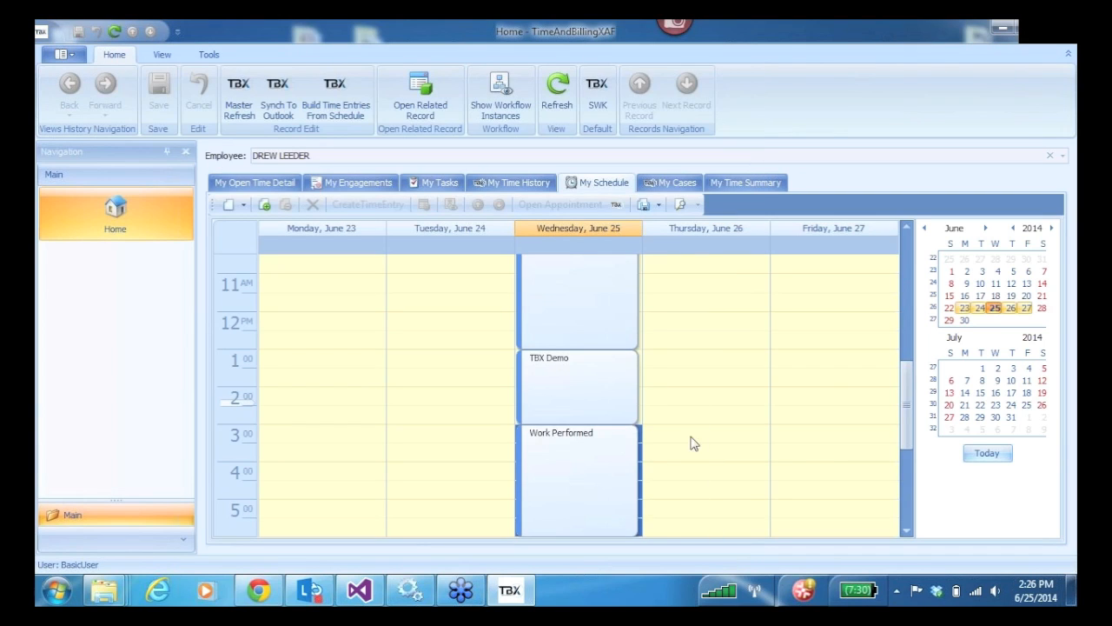
# - Build time entries from the schedule for June 25, 2014, and view them in My Open Time Detail
pyautogui.moveTo(911, 408); pyautogui.dragTo(909, 373)
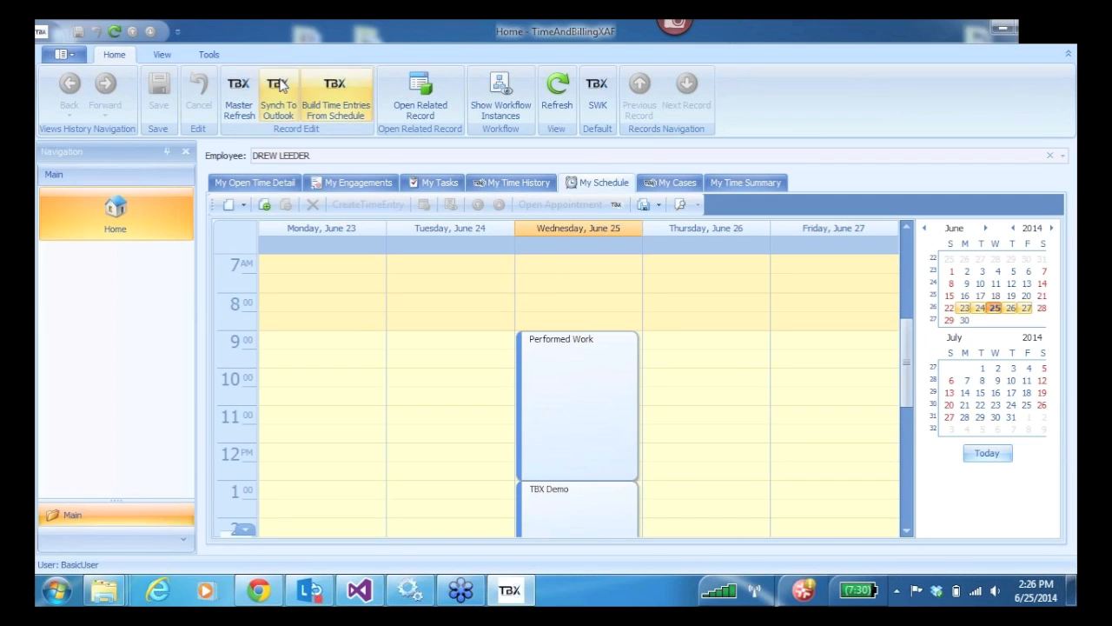
pyautogui.click(339, 89)
pyautogui.click(764, 170)
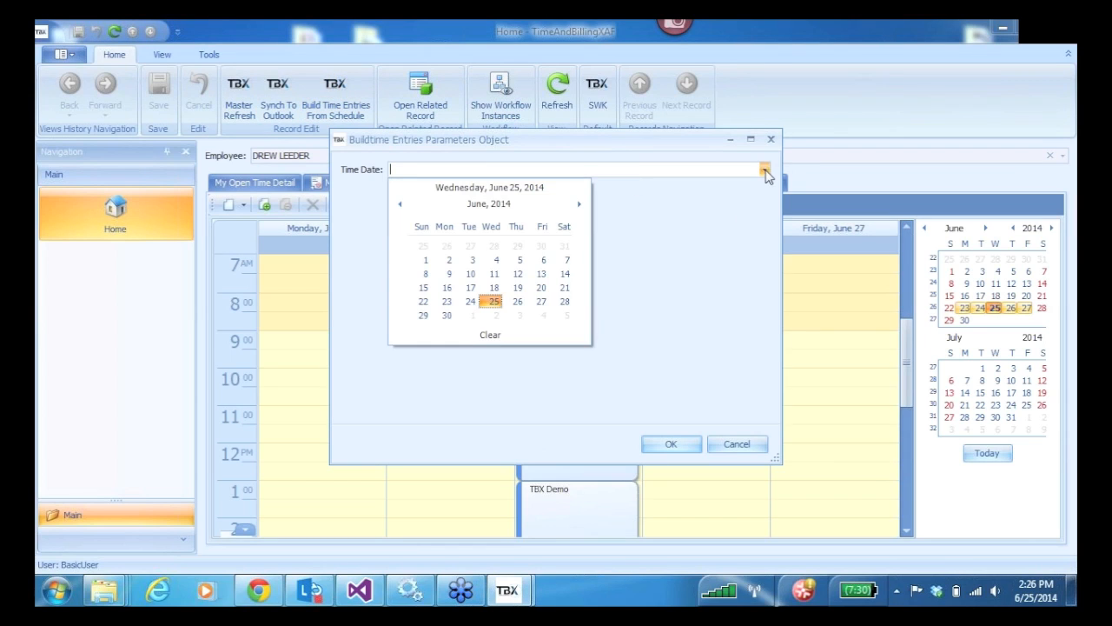
pyautogui.click(493, 302)
pyautogui.click(669, 445)
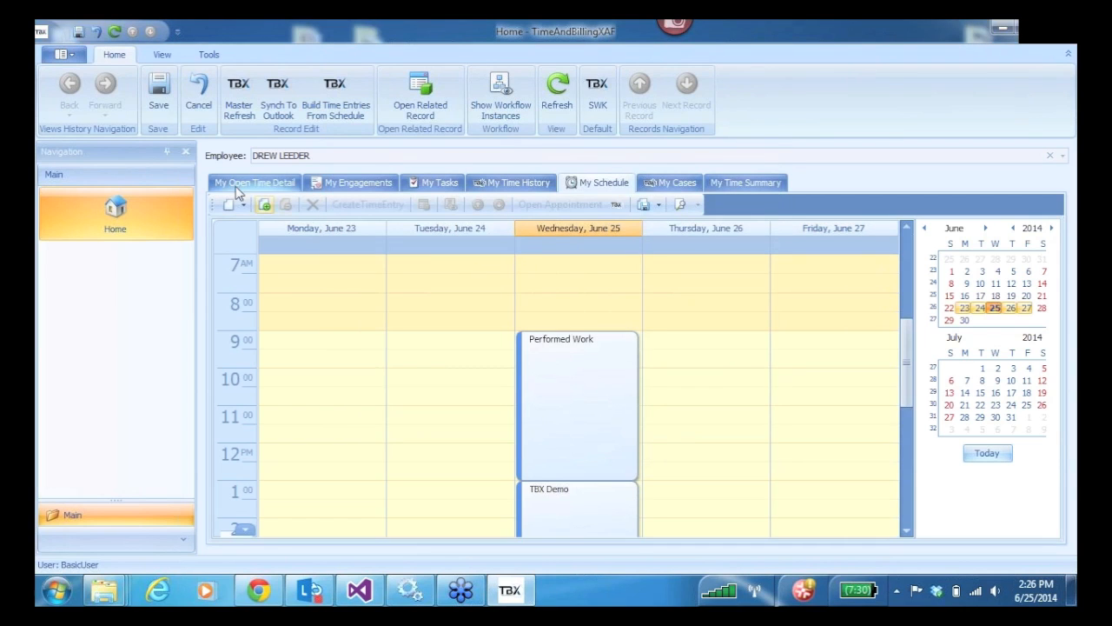
pyautogui.click(241, 185)
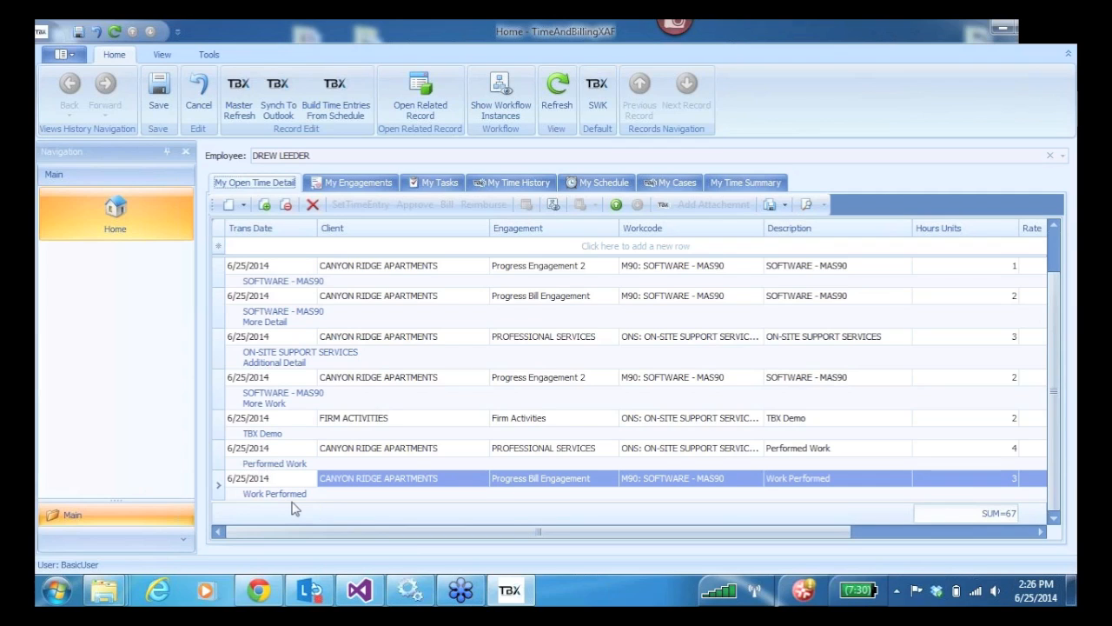
# - Add a schedule event titled Recurring Sample to My Schedule on Thursday, June 26, from 3:00 to 6:00 PM
pyautogui.click(597, 183)
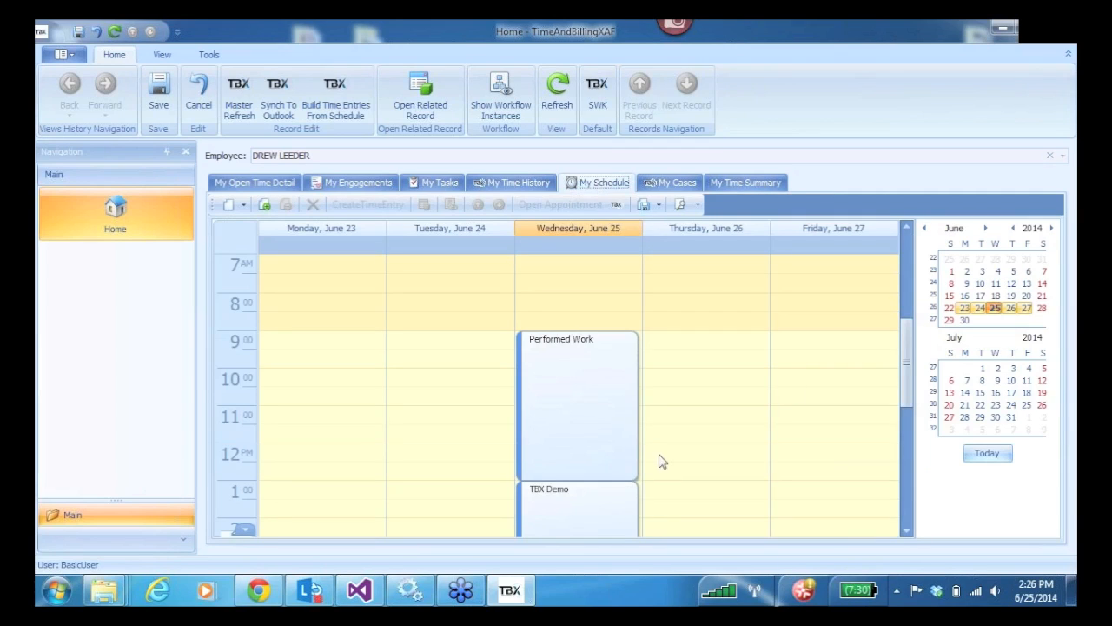
pyautogui.moveTo(908, 345); pyautogui.dragTo(912, 402)
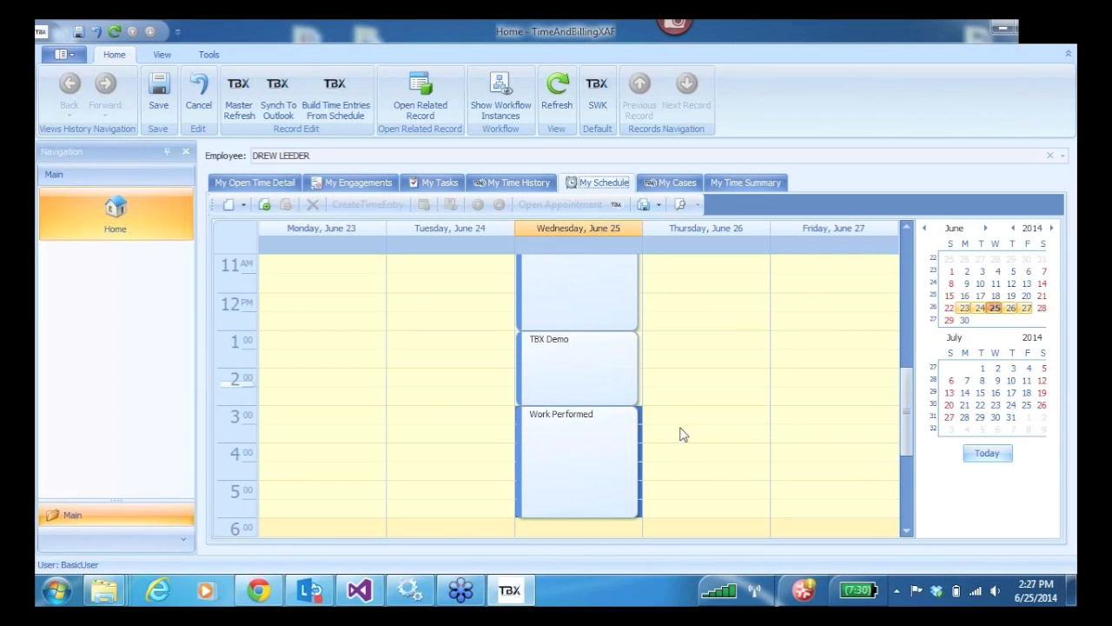
pyautogui.moveTo(683, 415); pyautogui.dragTo(684, 510)
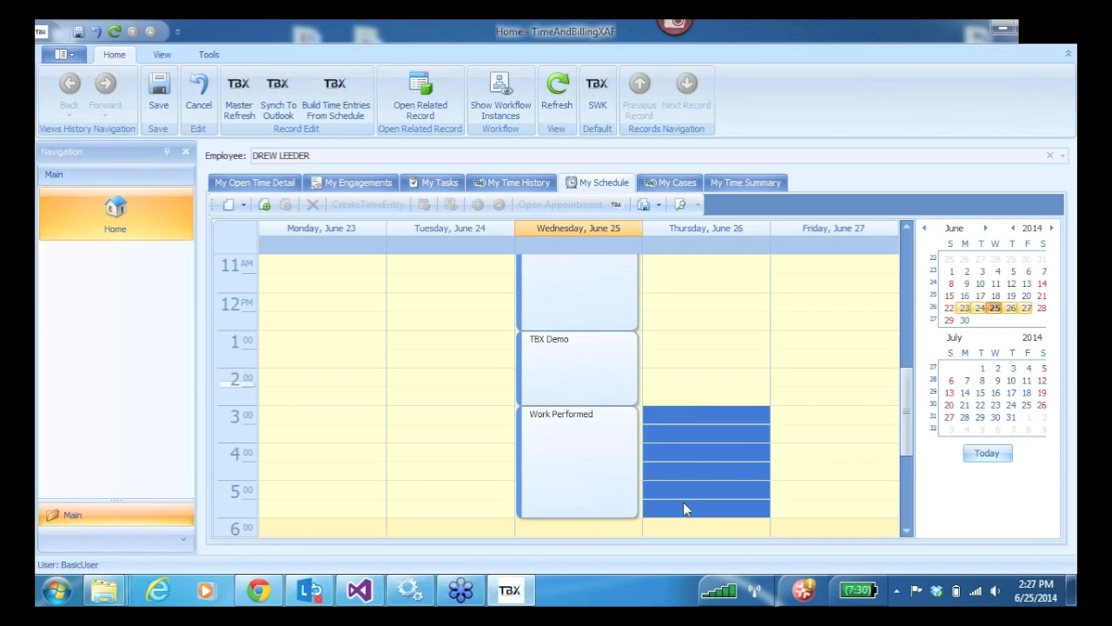
pyautogui.write('Recurring Sample')
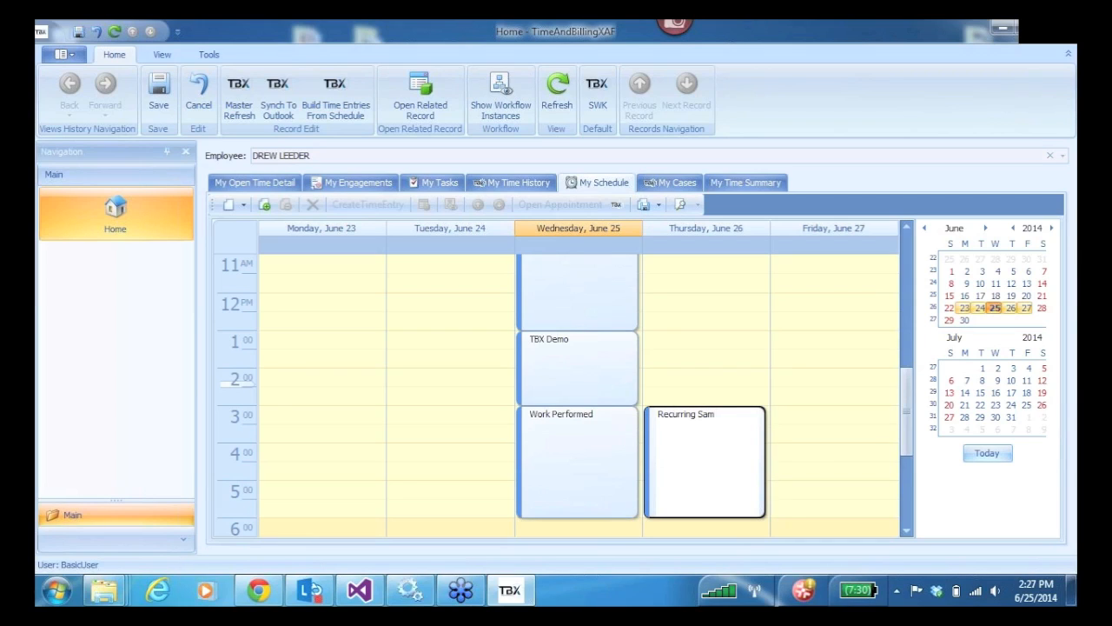
pyautogui.click(687, 399)
# - Open the Recurring Sample event and set its recurrence to weekly, every 1 week on Monday through Friday
pyautogui.doubleClick(701, 471)
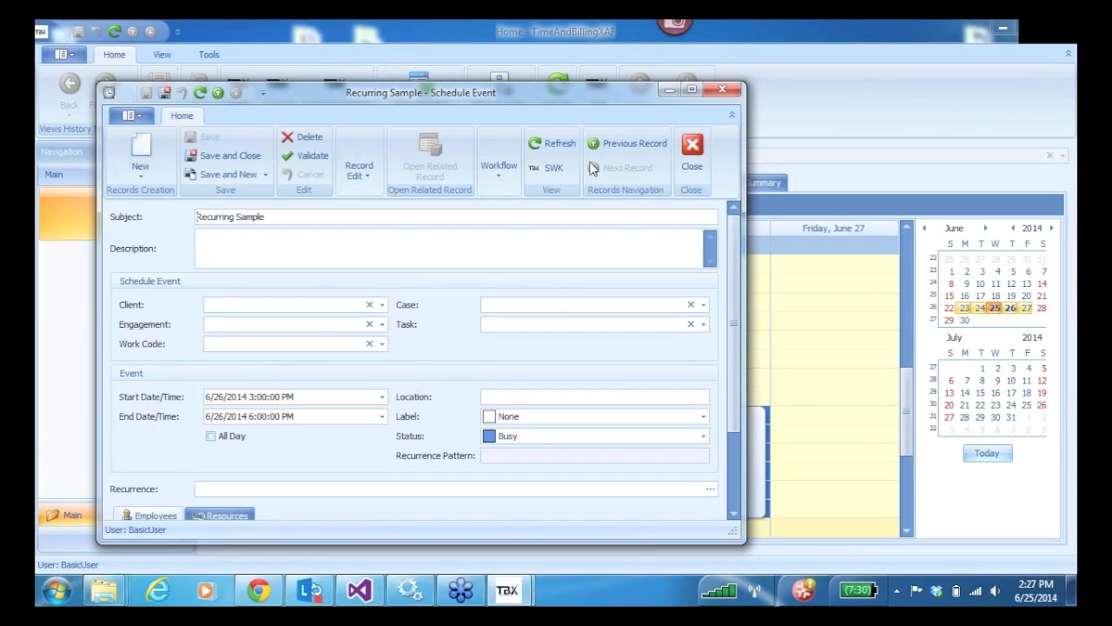
pyautogui.click(692, 90)
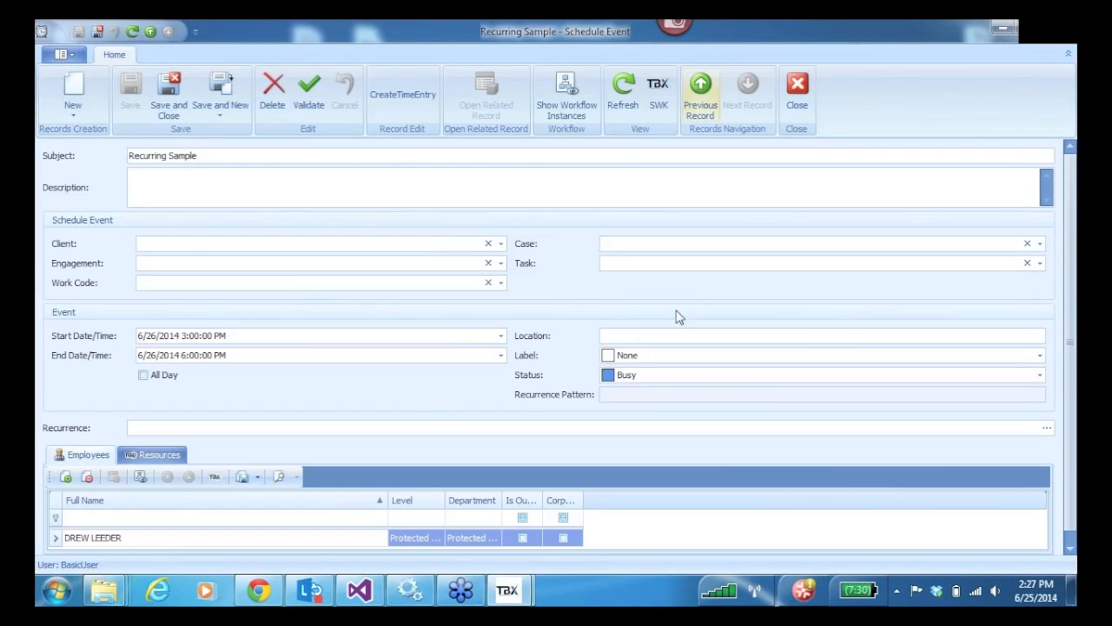
pyautogui.click(1046, 427)
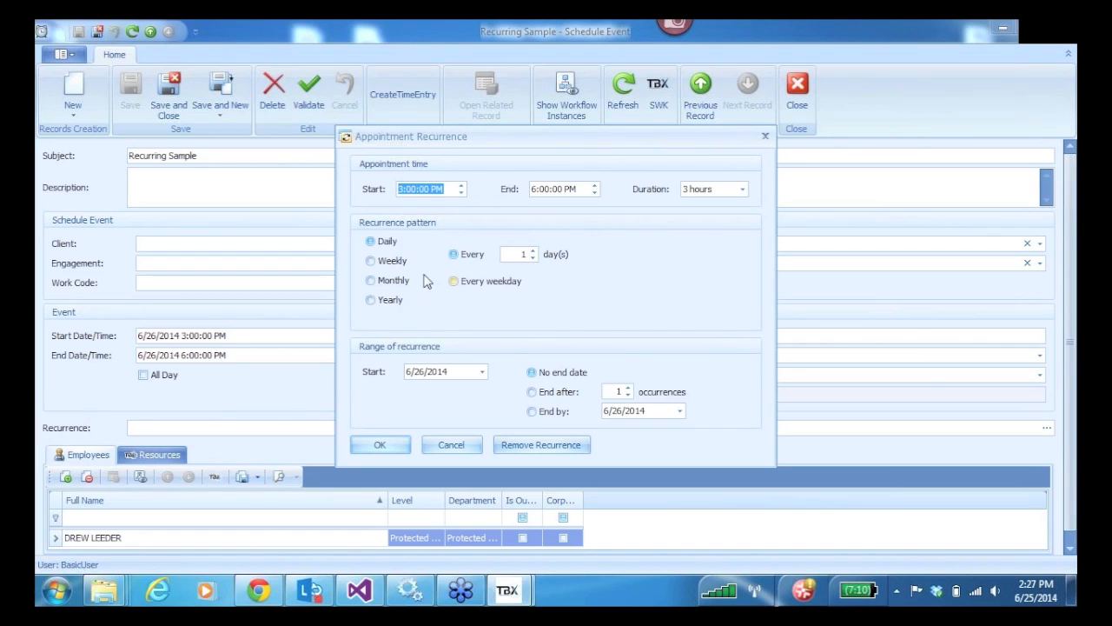
pyautogui.click(371, 261)
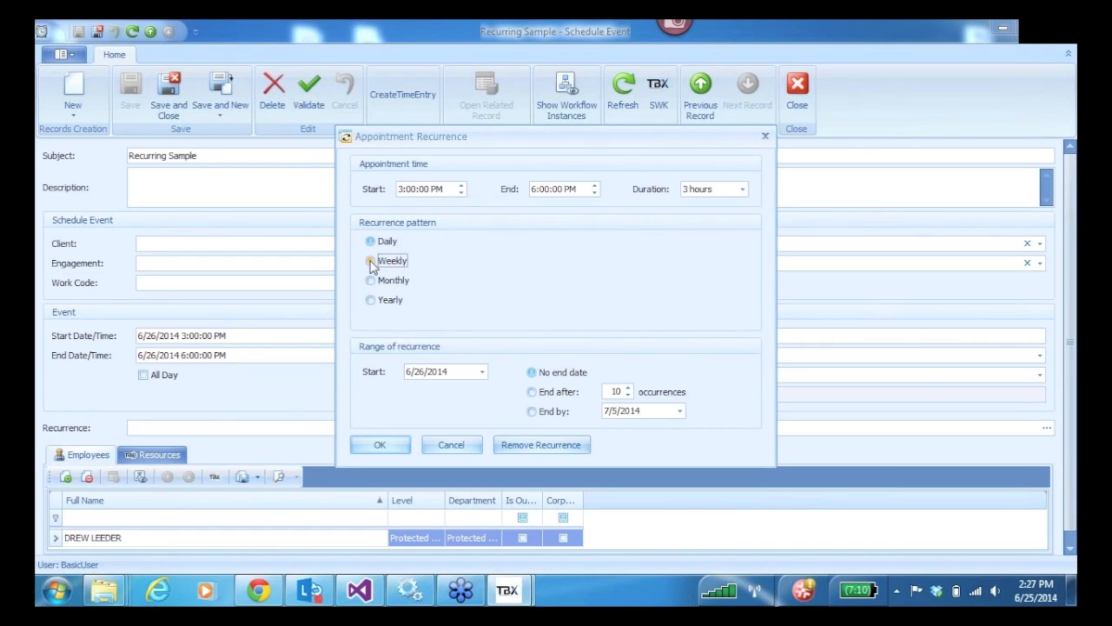
pyautogui.click(382, 246)
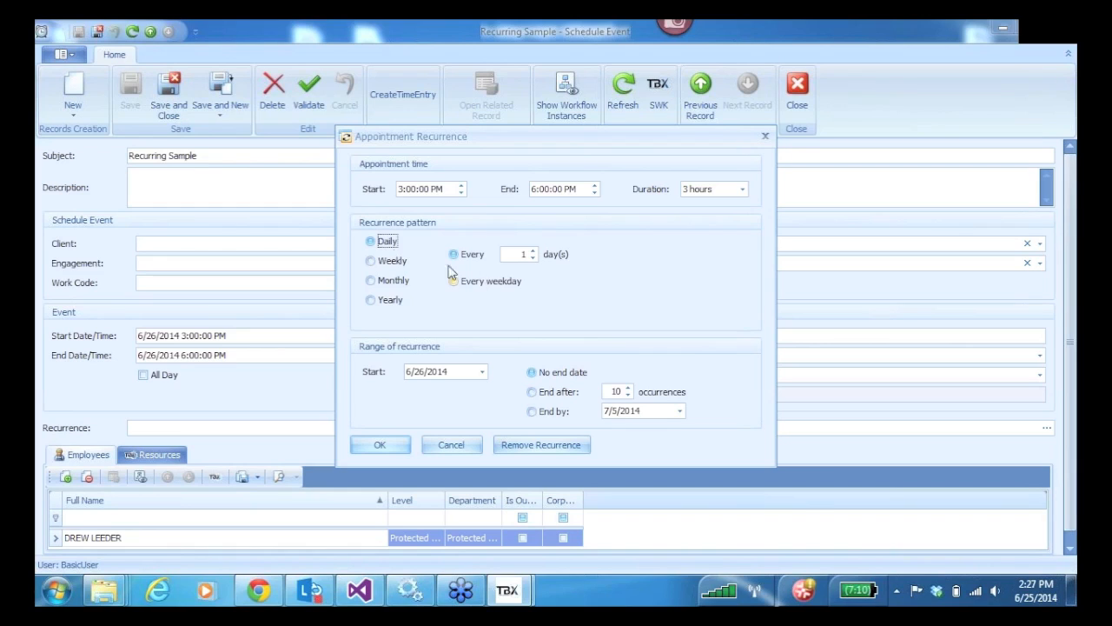
pyautogui.click(372, 263)
pyautogui.click(452, 279)
pyautogui.click(510, 279)
pyautogui.click(569, 279)
pyautogui.click(699, 280)
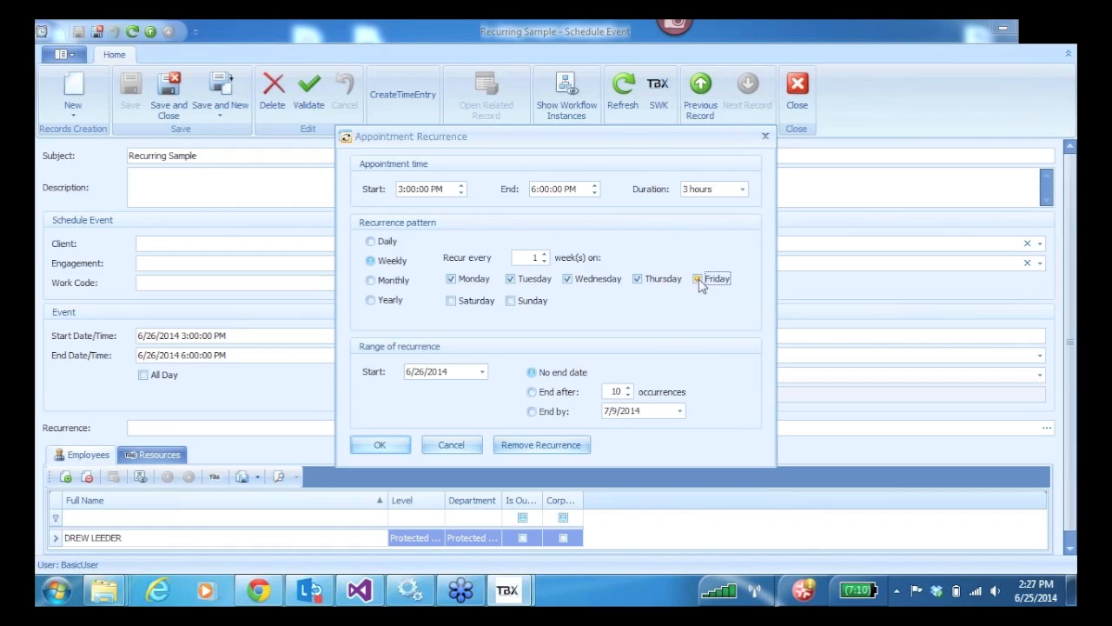
# - Set the recurrence to end by 7/16/2014, accept it, and save and close the Recurring Sample event
pyautogui.click(532, 411)
pyautogui.click(681, 411)
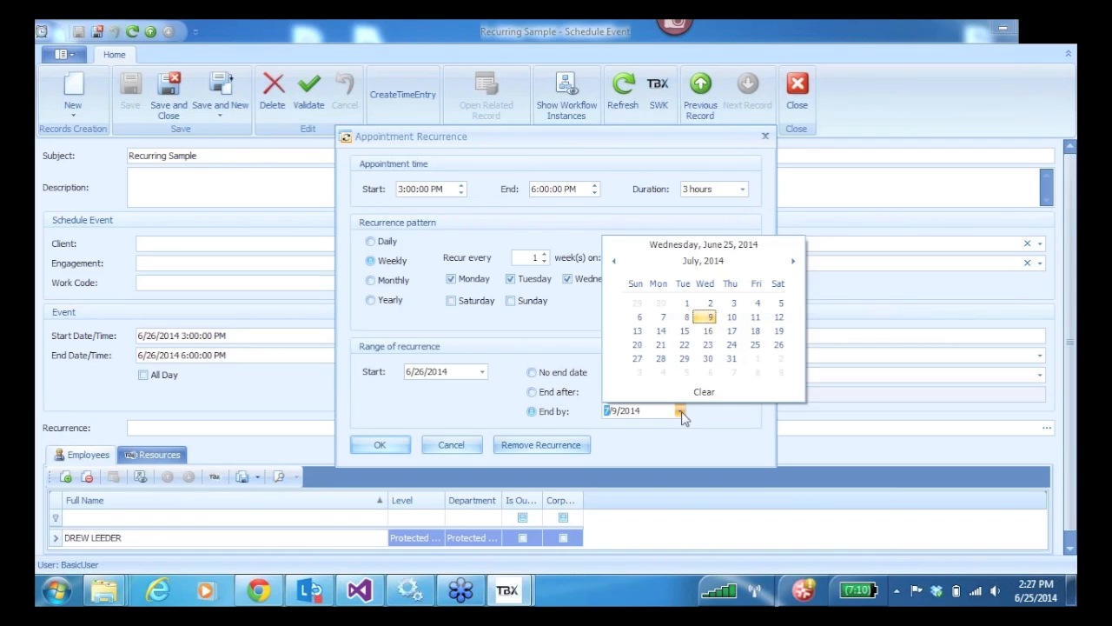
pyautogui.click(708, 332)
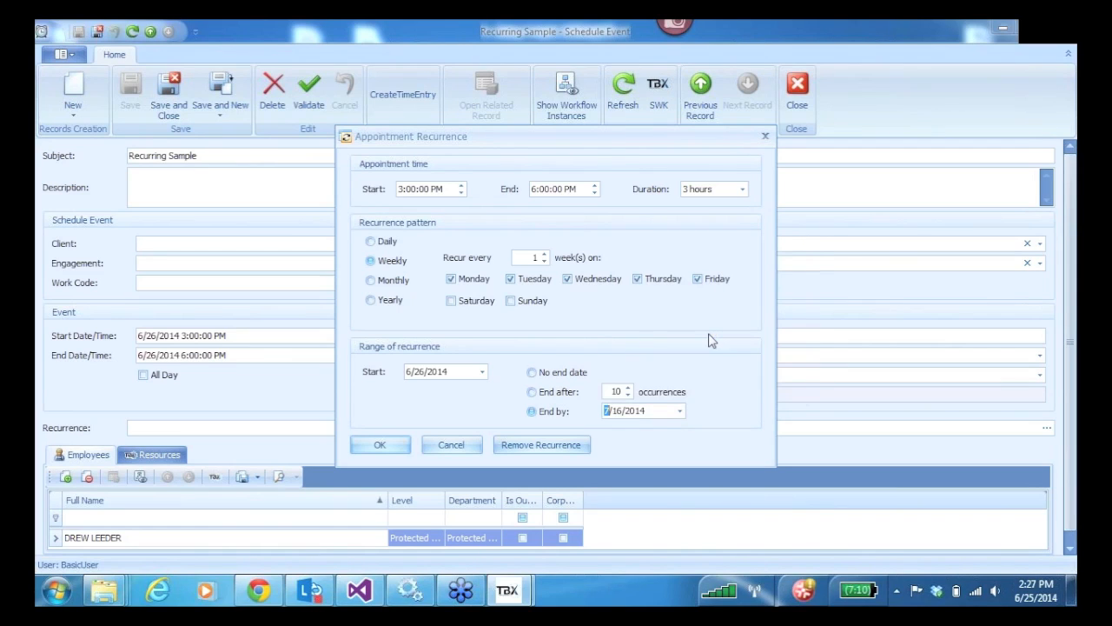
pyautogui.click(381, 444)
pyautogui.click(169, 90)
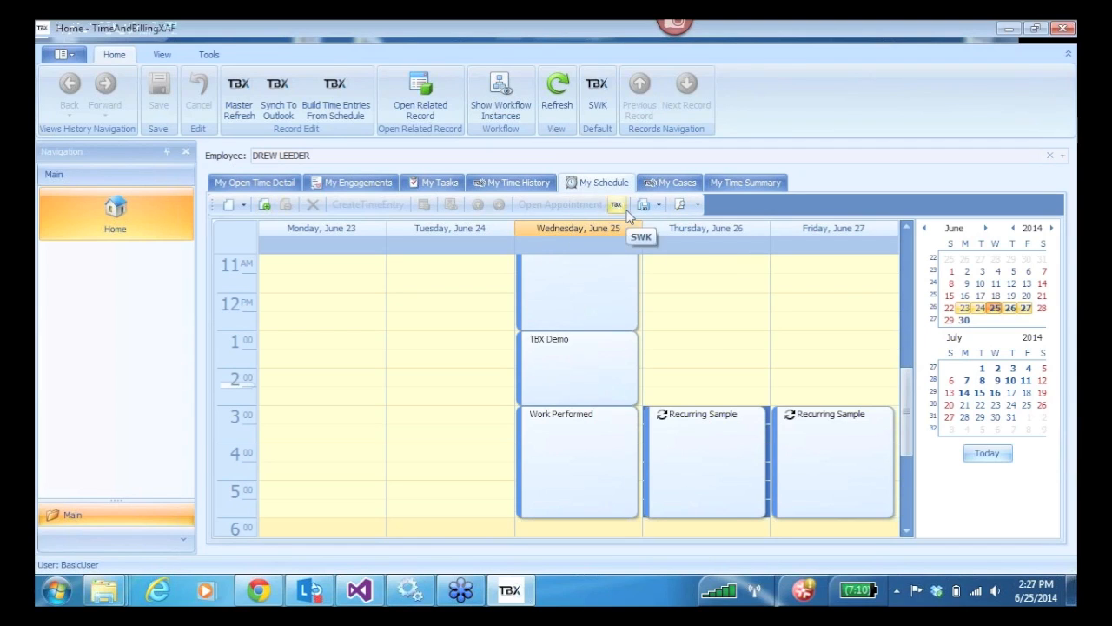
# - Look through the schedule's weeks from June 30 to July 25 for the Recurring Sample appointments
pyautogui.click(949, 320)
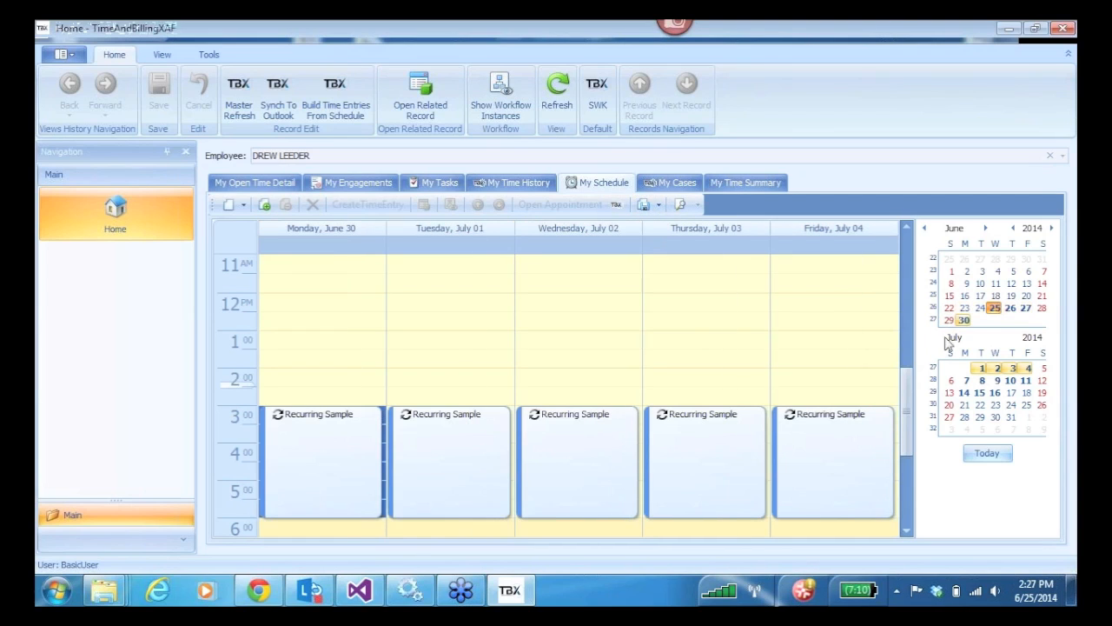
pyautogui.click(953, 383)
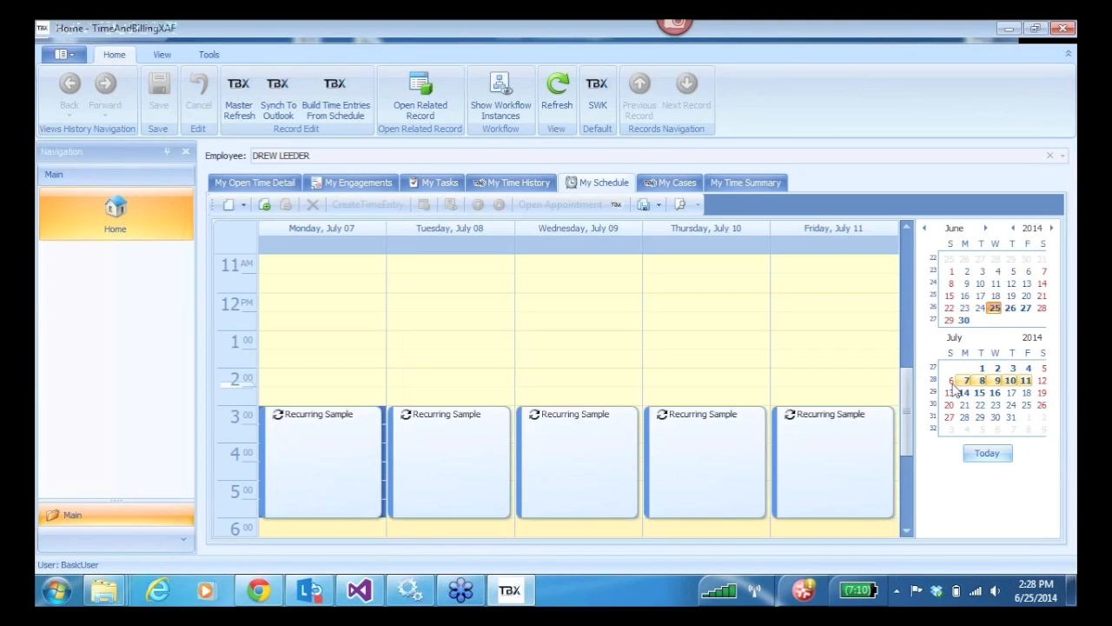
pyautogui.click(954, 395)
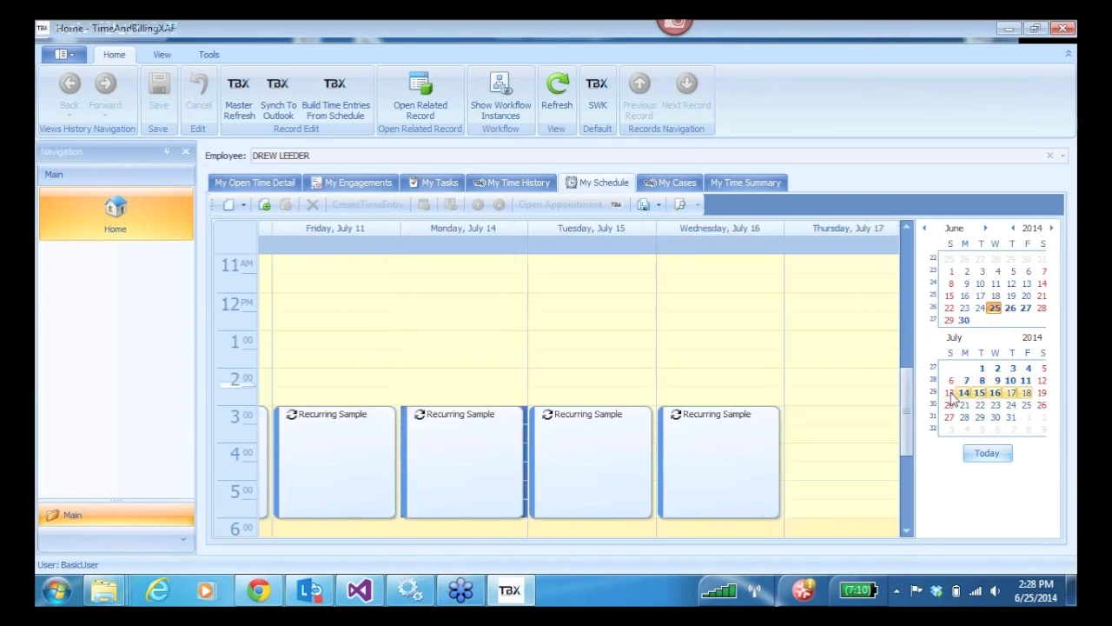
pyautogui.click(951, 402)
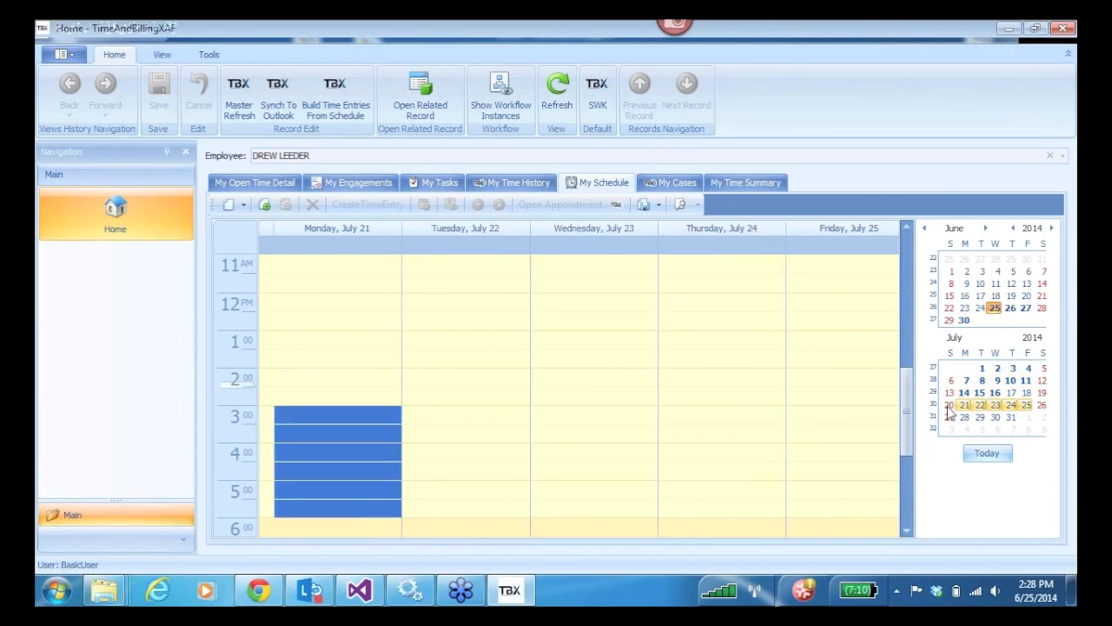
pyautogui.click(950, 396)
pyautogui.click(950, 383)
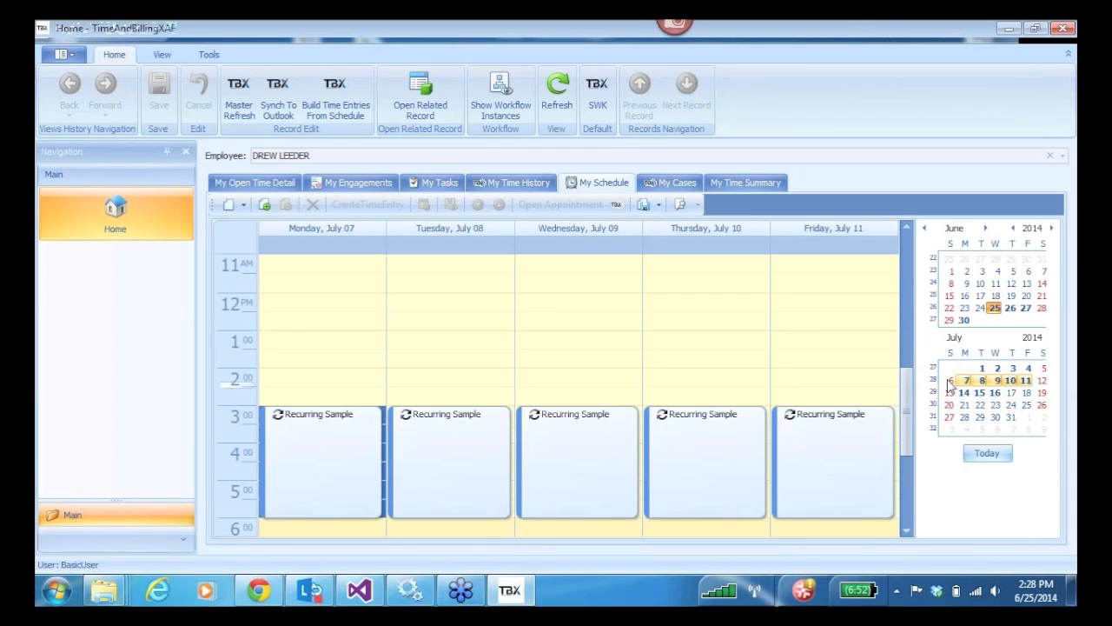
# - Log off the basic user, log back on with the user name admin, and maximize the home window
pyautogui.click(65, 54)
pyautogui.click(89, 251)
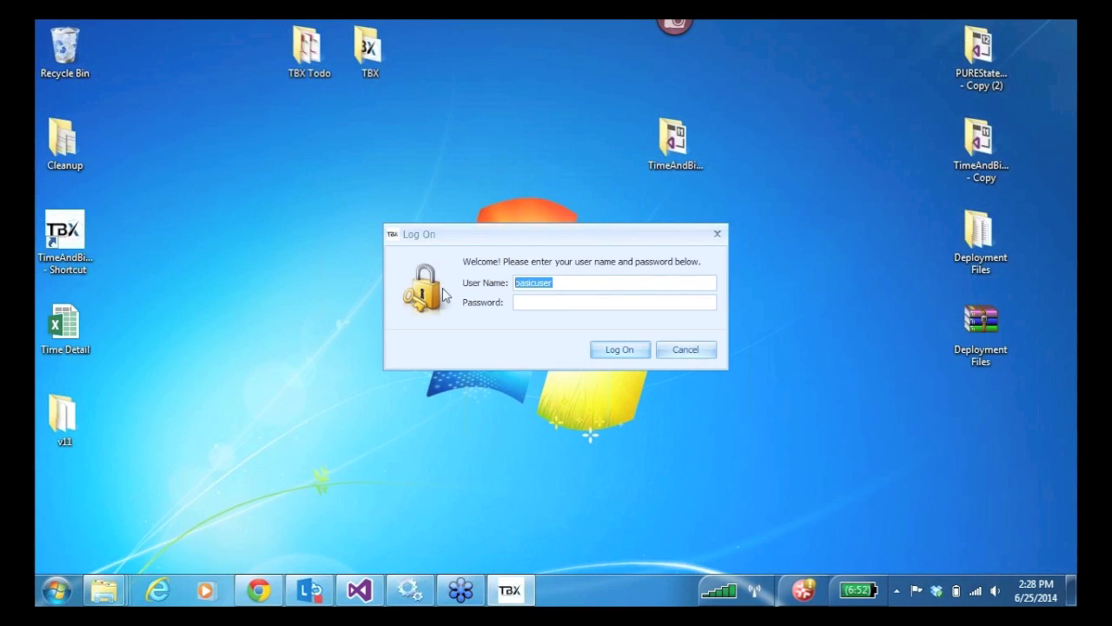
pyautogui.write('admin')
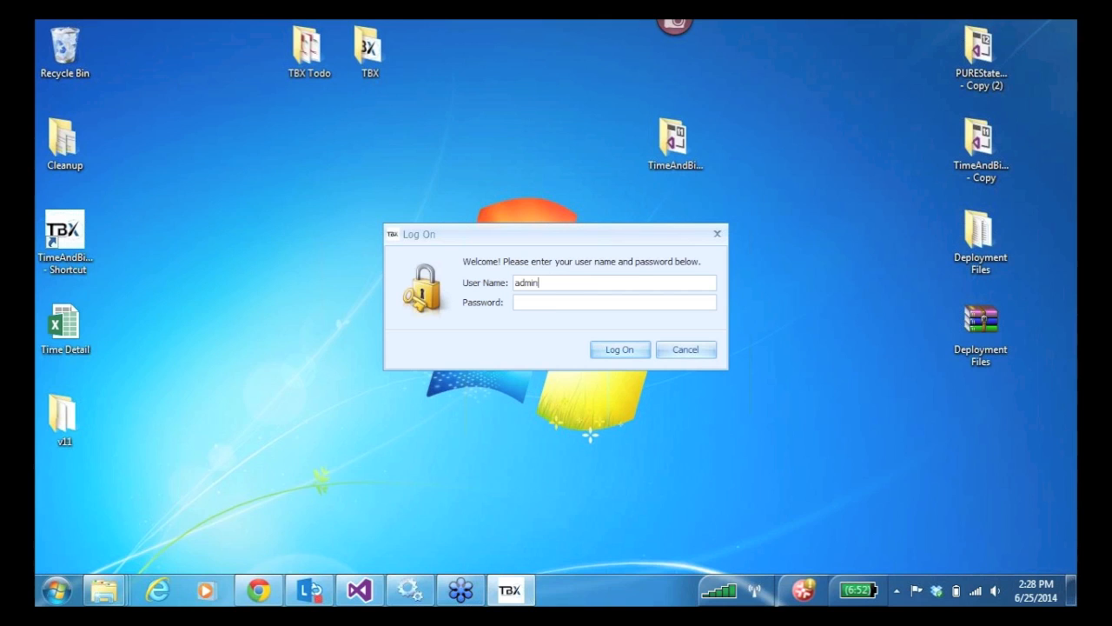
pyautogui.click(622, 350)
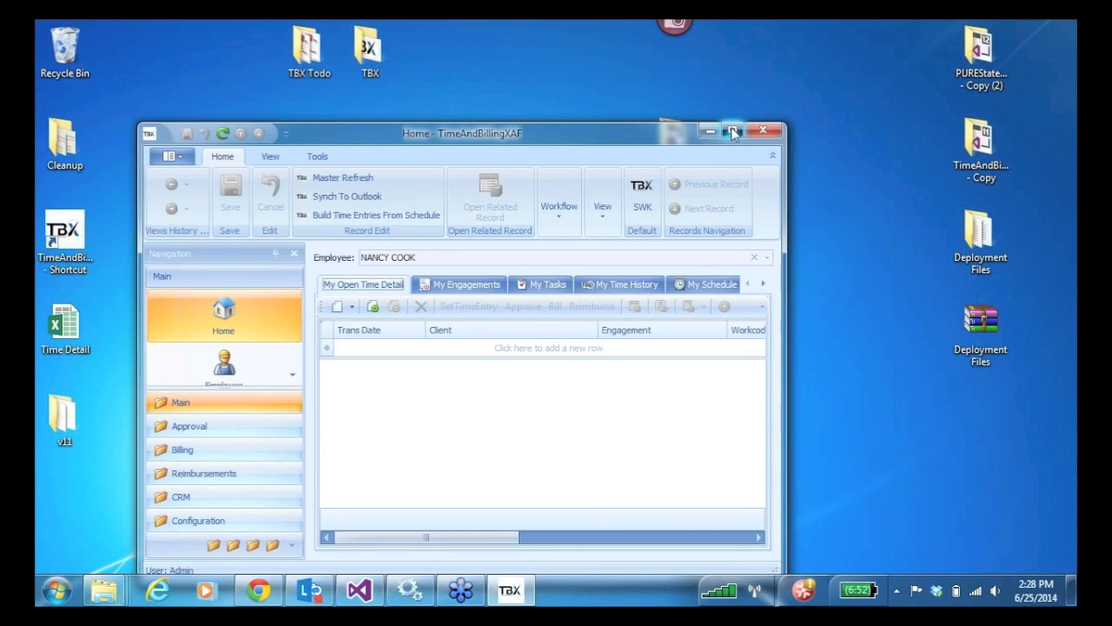
pyautogui.click(732, 131)
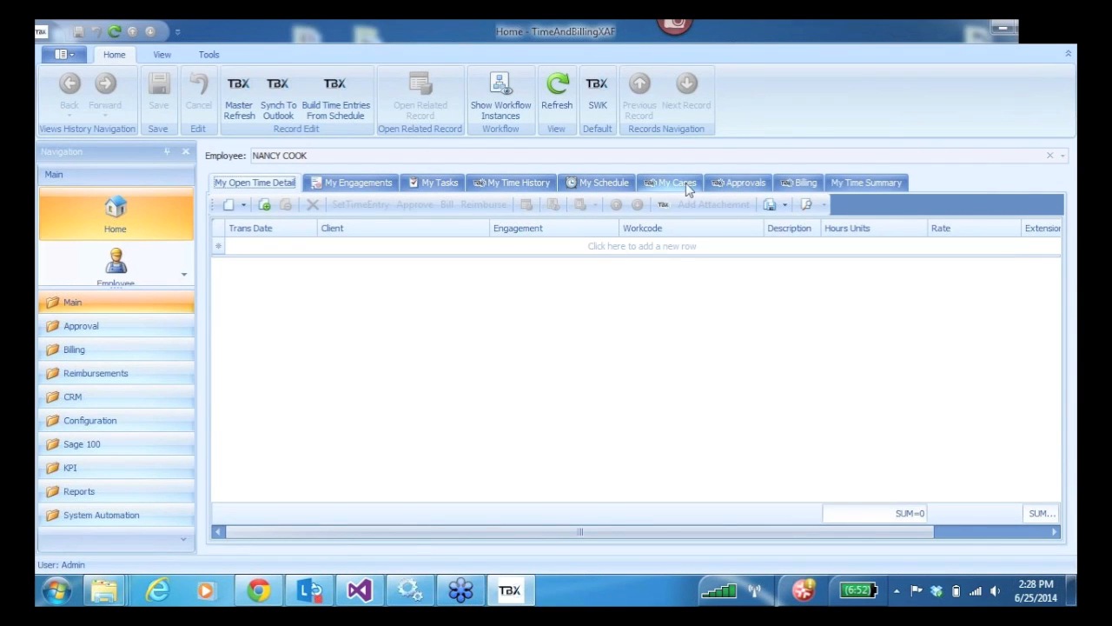
# - Open the Approvals list on the home screen and look through the submitted time entries
pyautogui.click(737, 184)
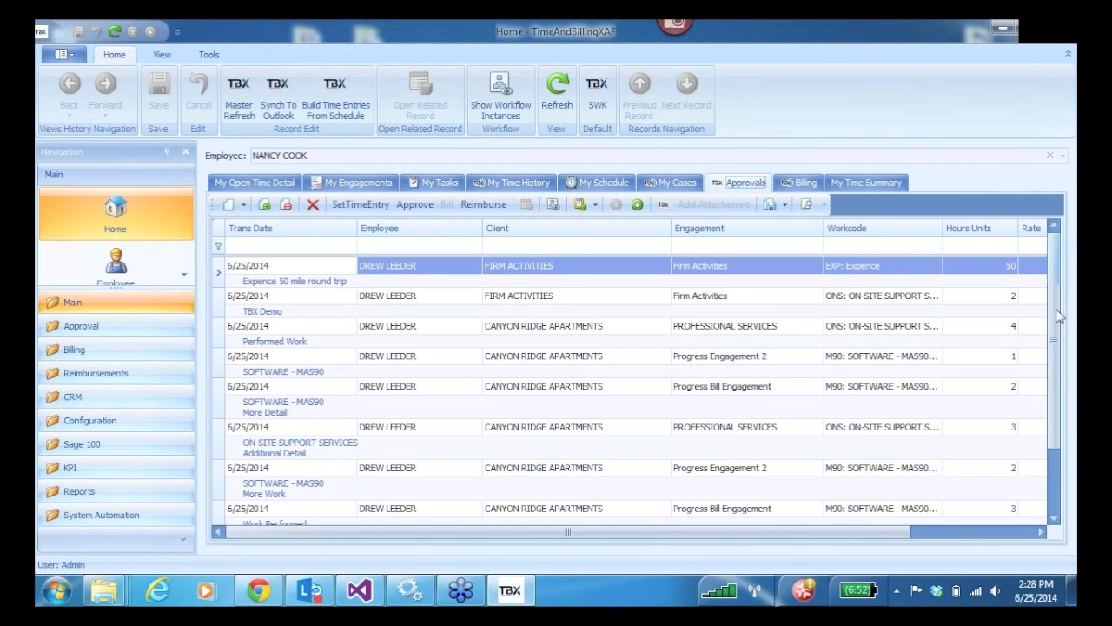
pyautogui.scroll(-1, 1053, 304)
pyautogui.scroll(1, 1055, 287)
pyautogui.scroll(-1, 1053, 320)
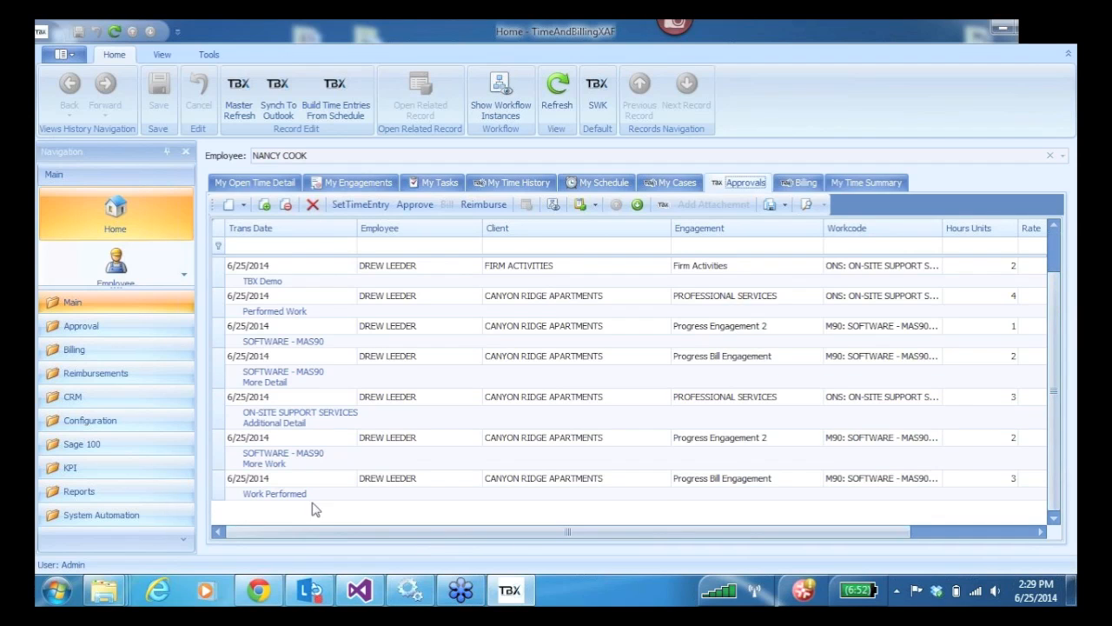
# - Select several non-adjacent entries in the Approvals list, starting with the 50 mile round trip expense
pyautogui.click(219, 489)
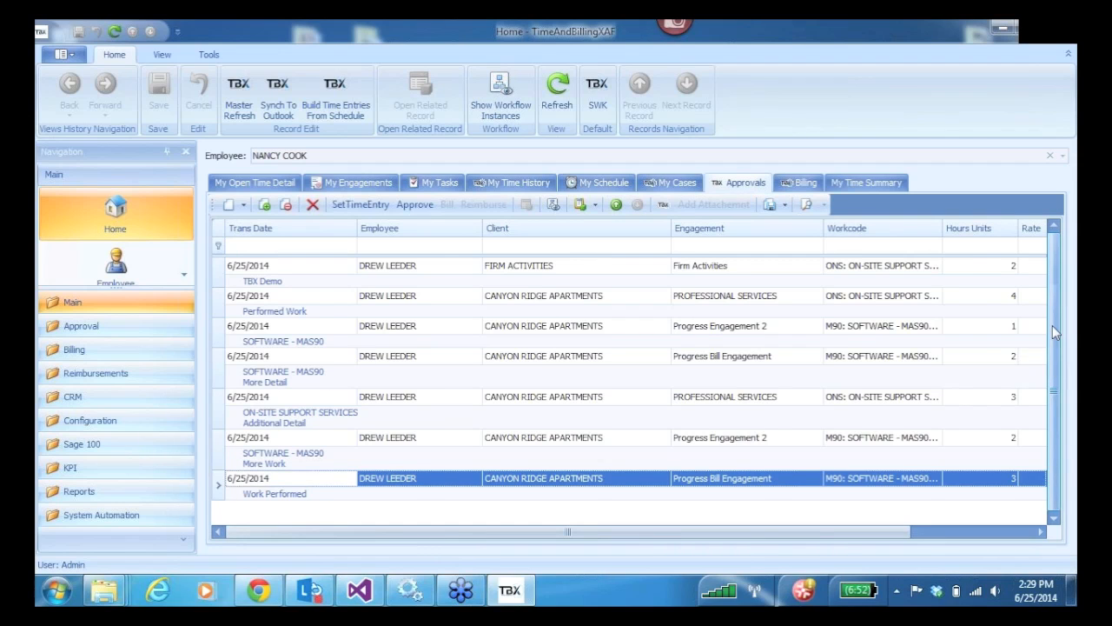
pyautogui.scroll(1, 1052, 325)
pyautogui.click(219, 269)
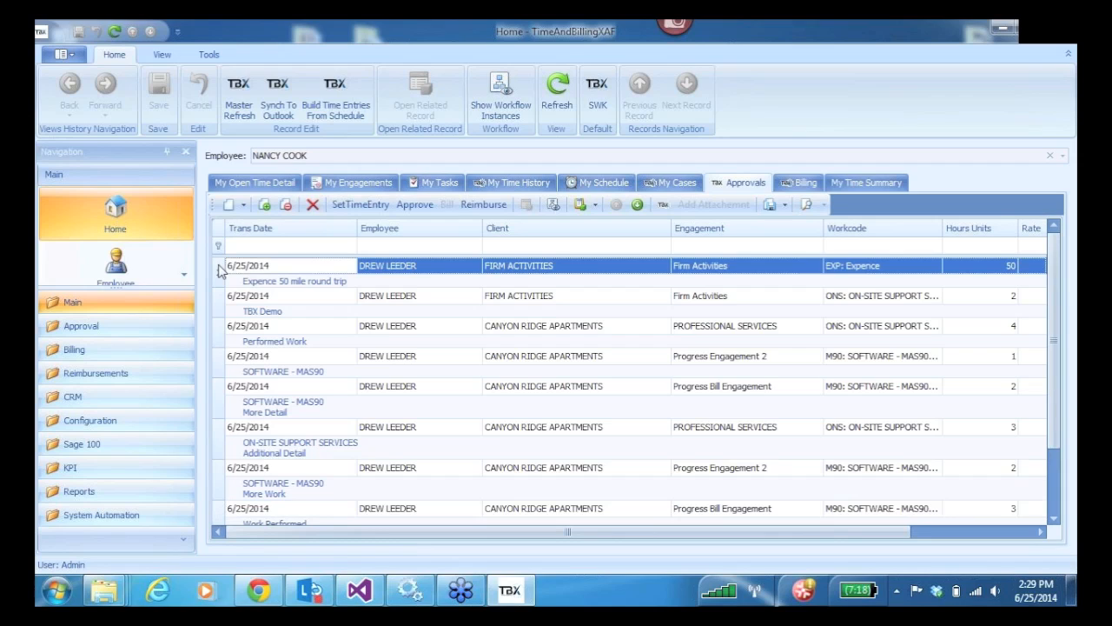
pyautogui.keyDown('ctrl'); pyautogui.click(220, 361); pyautogui.keyUp('ctrl')
pyautogui.keyDown('ctrl'); pyautogui.click(220, 428); pyautogui.keyUp('ctrl')
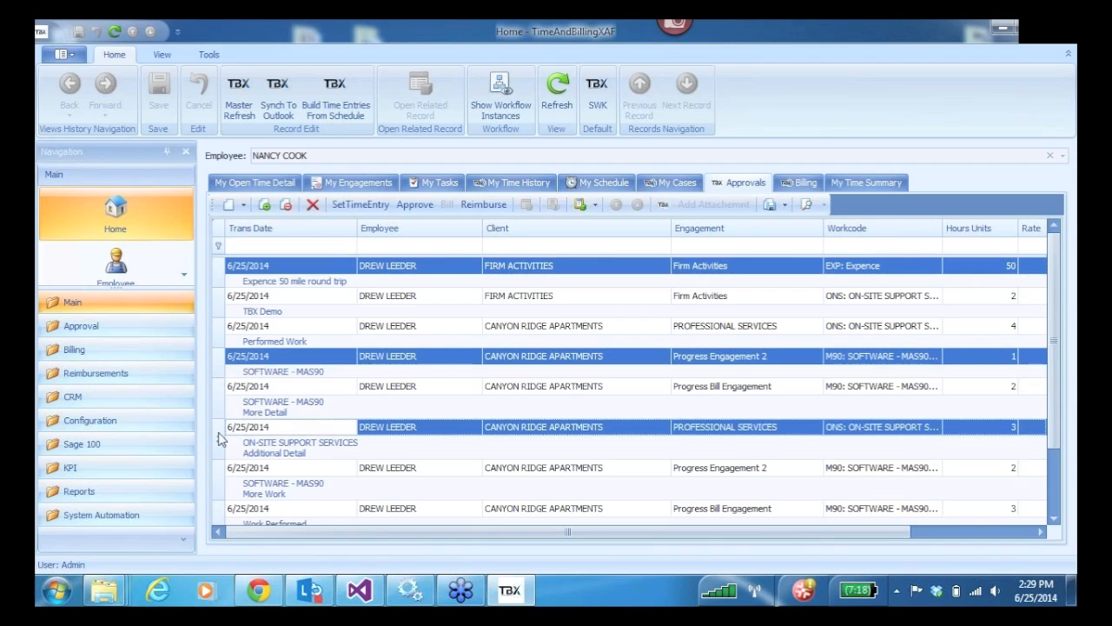
pyautogui.keyDown('ctrl'); pyautogui.click(222, 493); pyautogui.keyUp('ctrl')
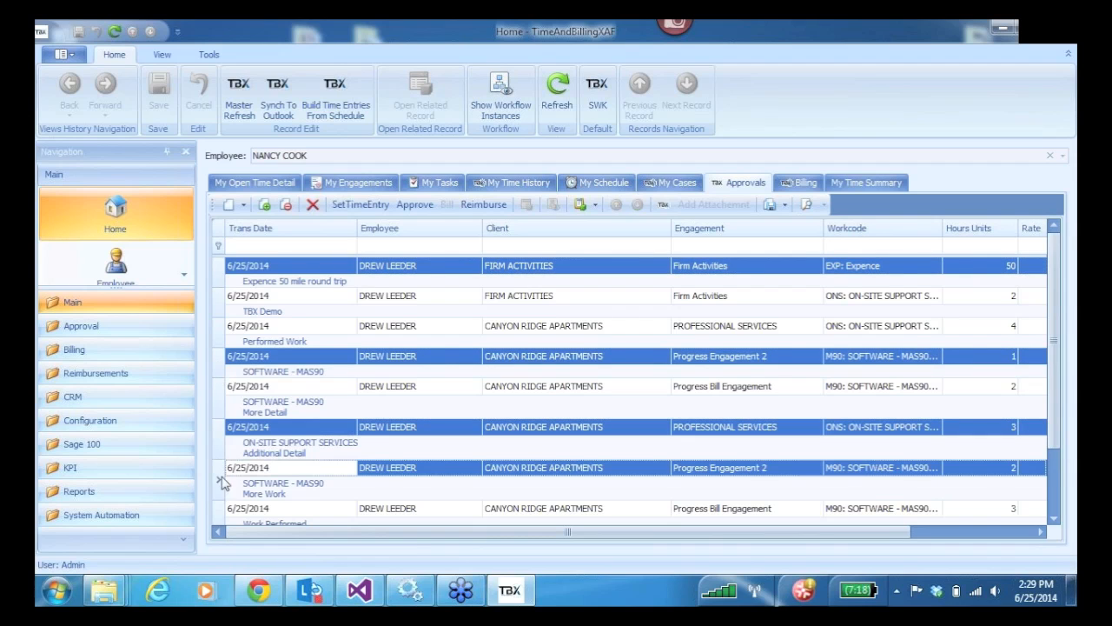
# - Approve all the entries in the Approvals list and refresh the view
pyautogui.click(223, 327)
pyautogui.hotkey('ctrl', 'a')
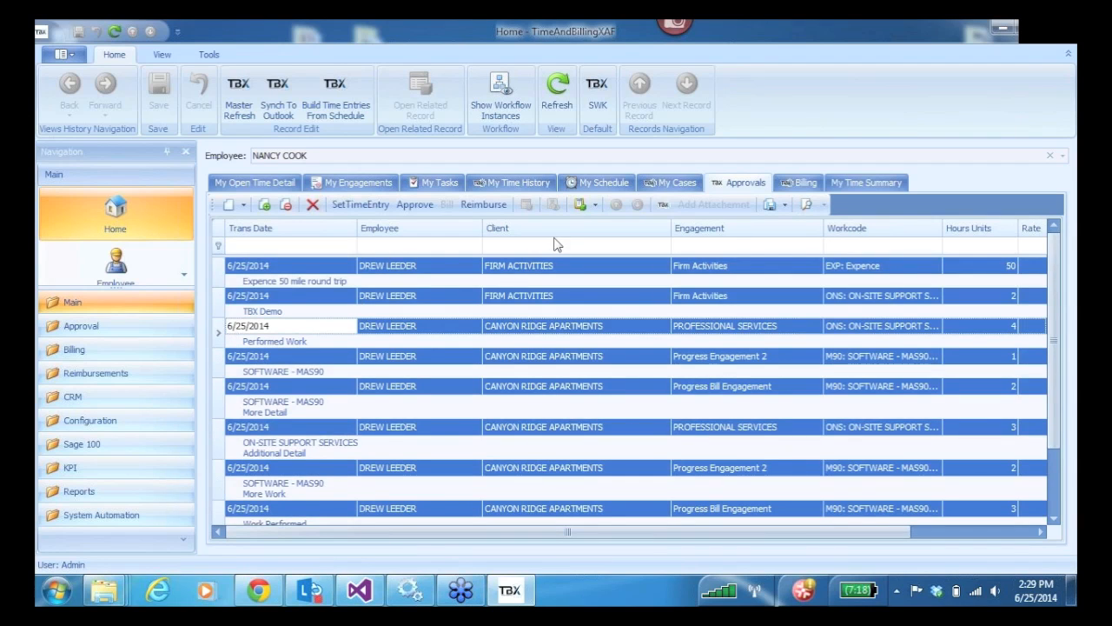
pyautogui.click(413, 207)
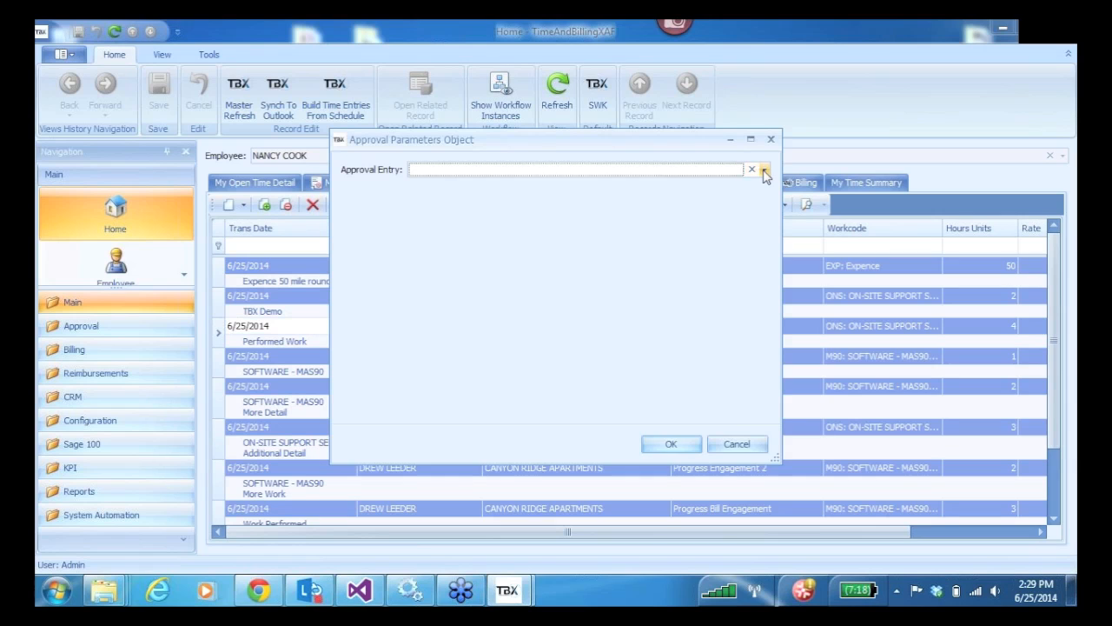
pyautogui.click(763, 168)
pyautogui.click(488, 231)
pyautogui.click(672, 444)
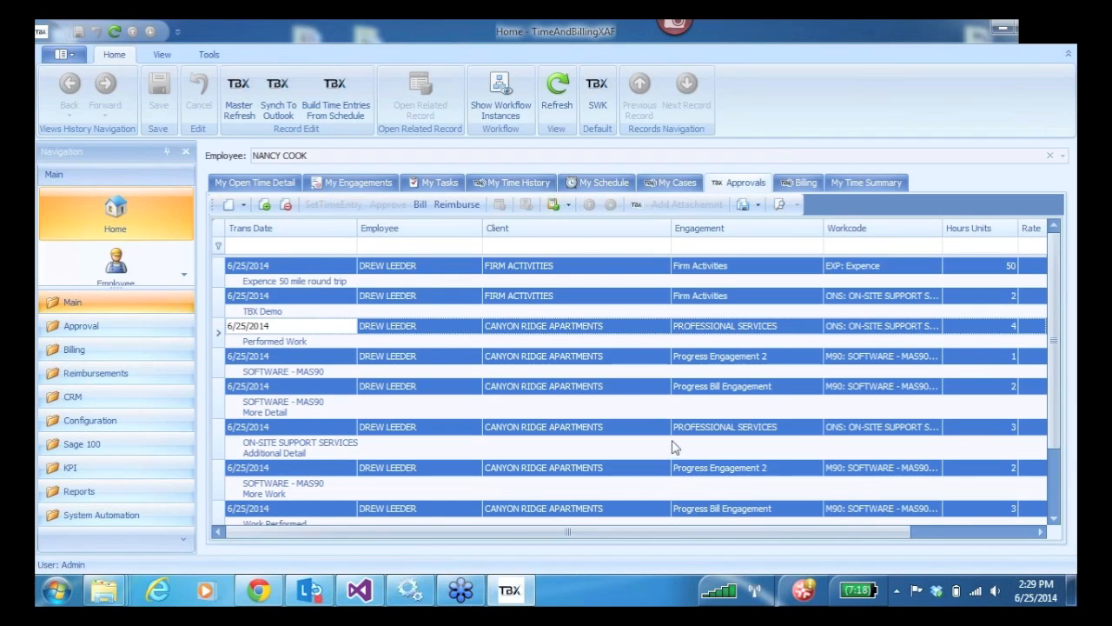
pyautogui.click(561, 87)
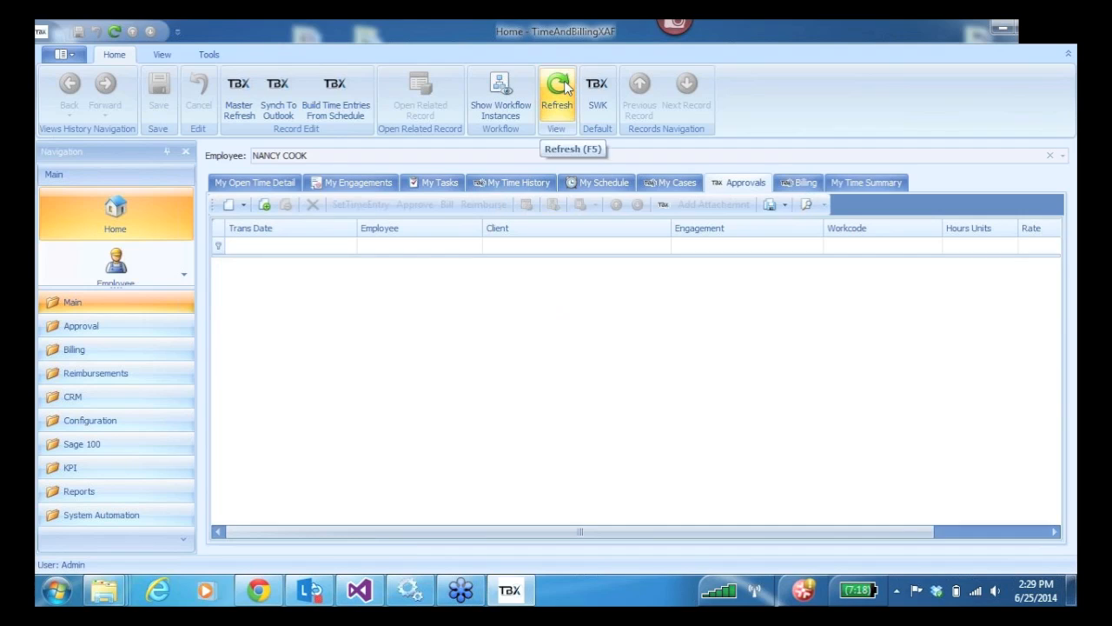
# - Open the time detail of the 50 mile round trip expense from the Billing list and reposition its window
pyautogui.click(801, 182)
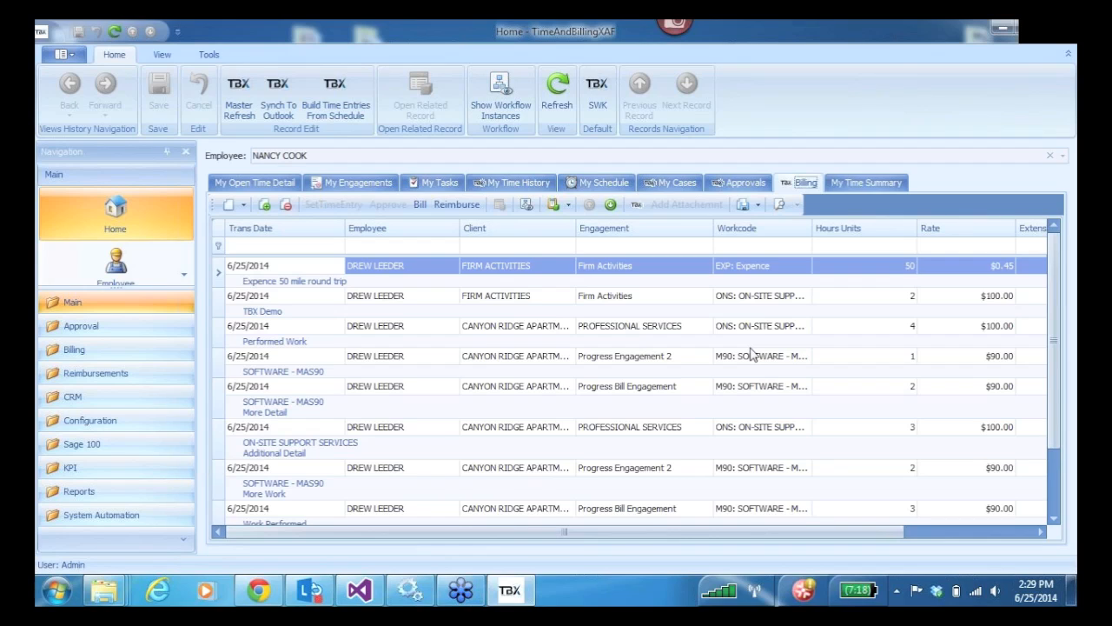
pyautogui.click(219, 275)
pyautogui.doubleClick(472, 277)
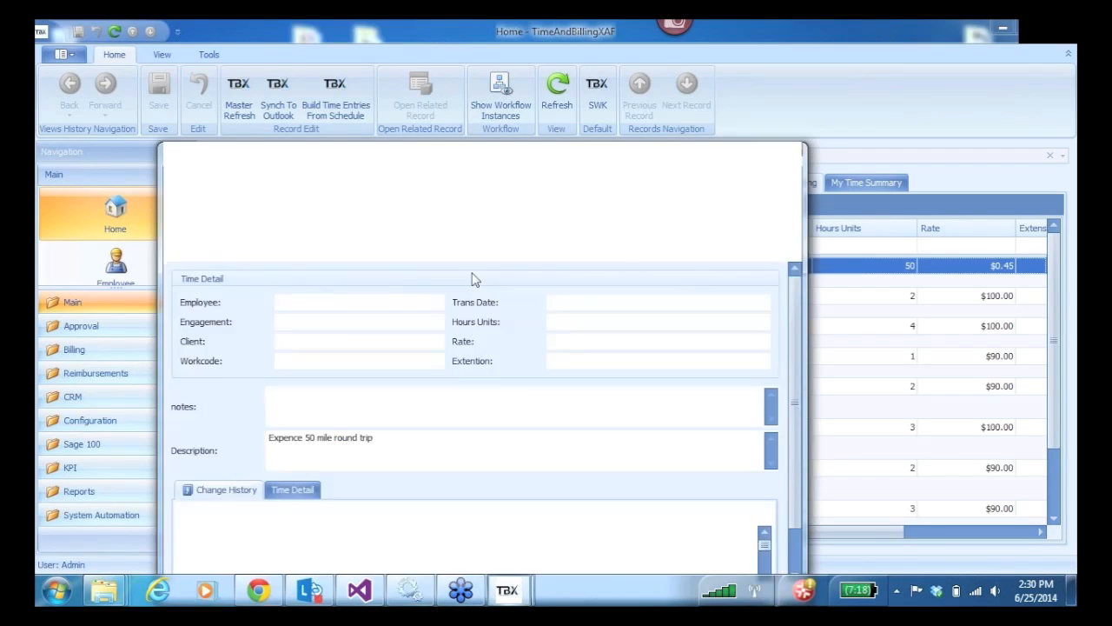
pyautogui.moveTo(440, 153); pyautogui.dragTo(599, 68)
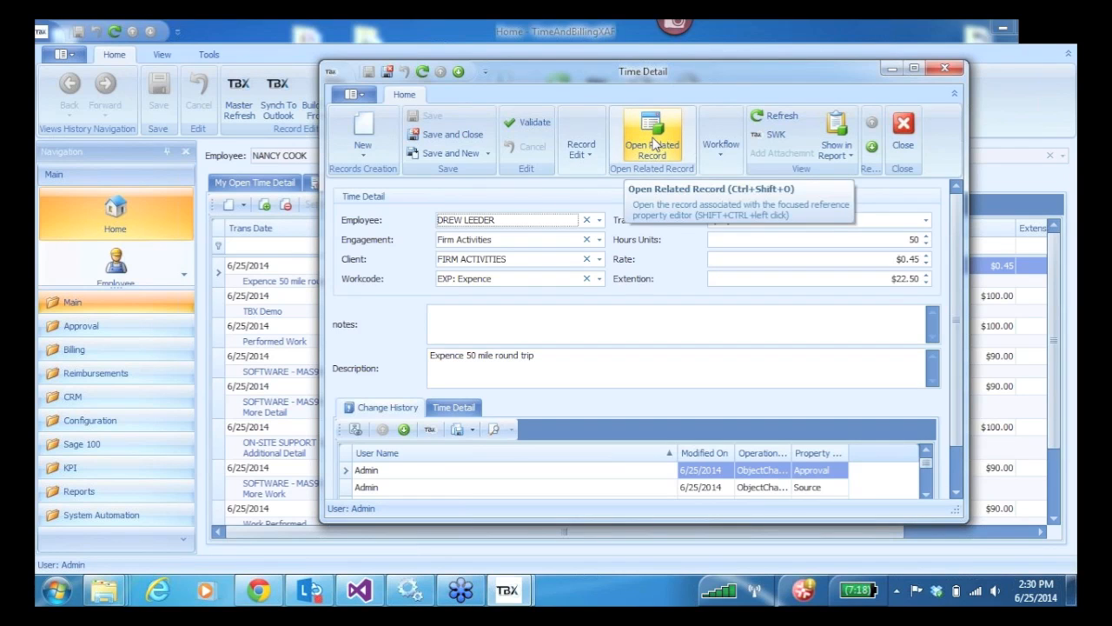
# - View the Time Analysis in the employee record related to the expense entry, and close that record
pyautogui.click(508, 222)
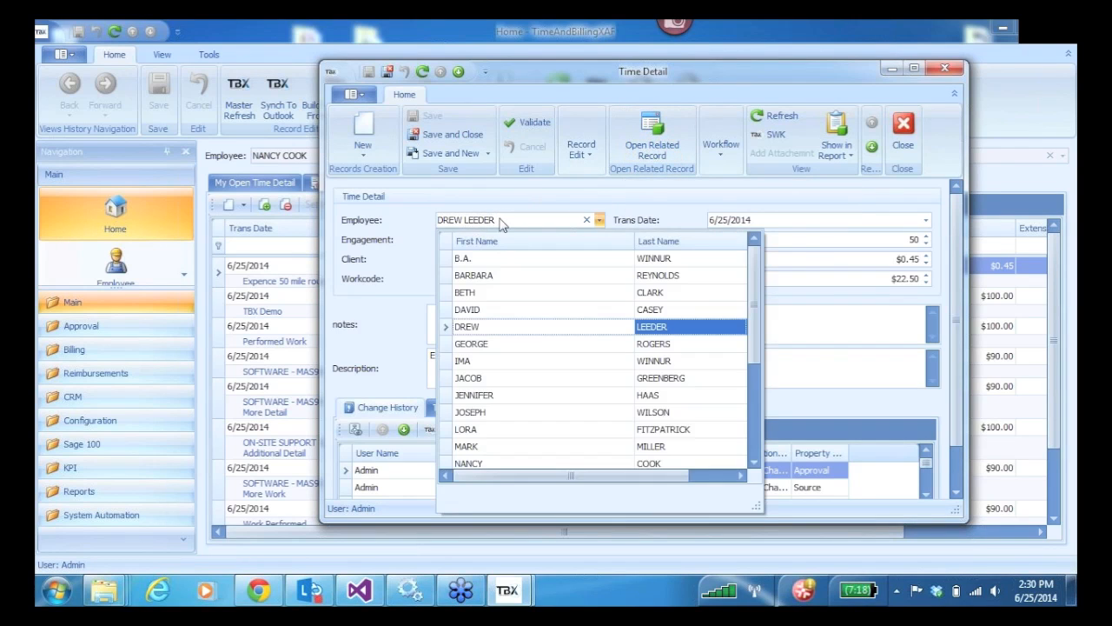
pyautogui.click(478, 222)
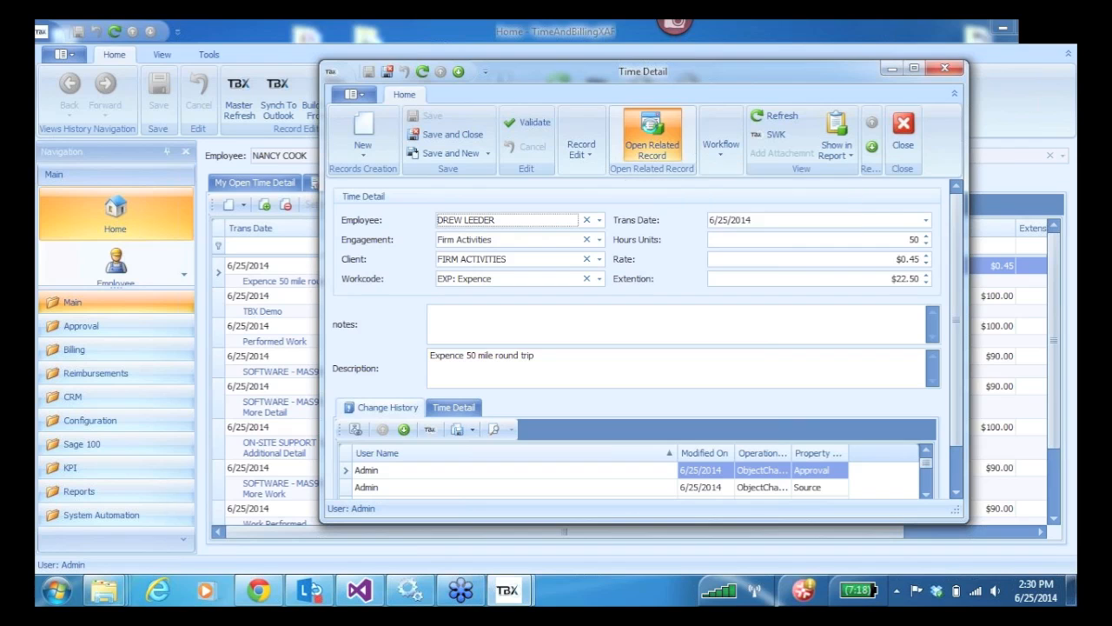
pyautogui.click(652, 130)
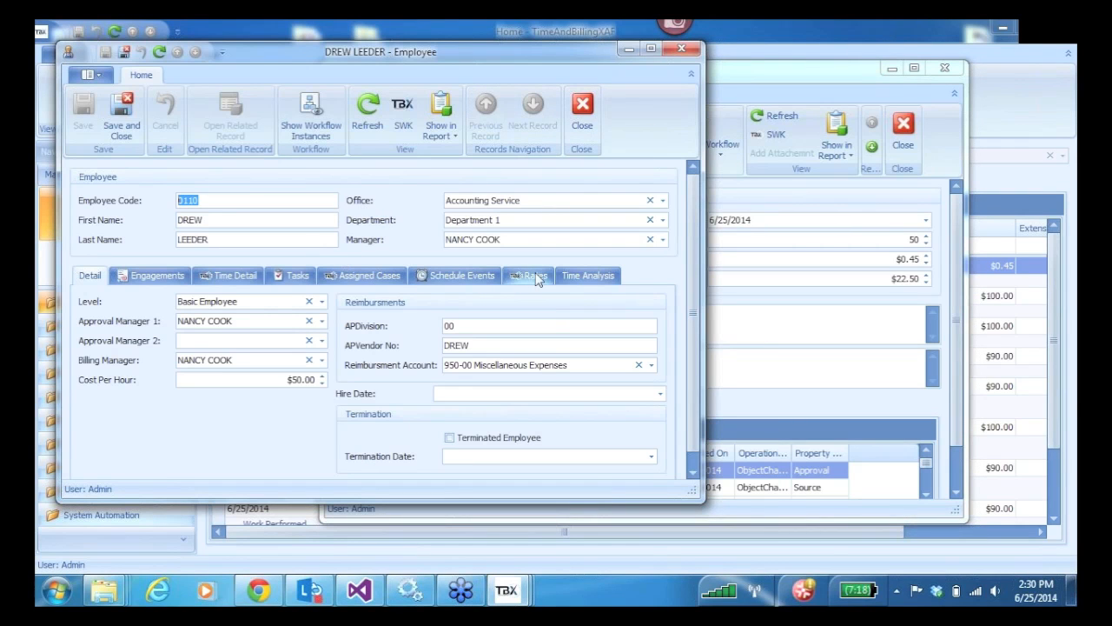
pyautogui.click(588, 277)
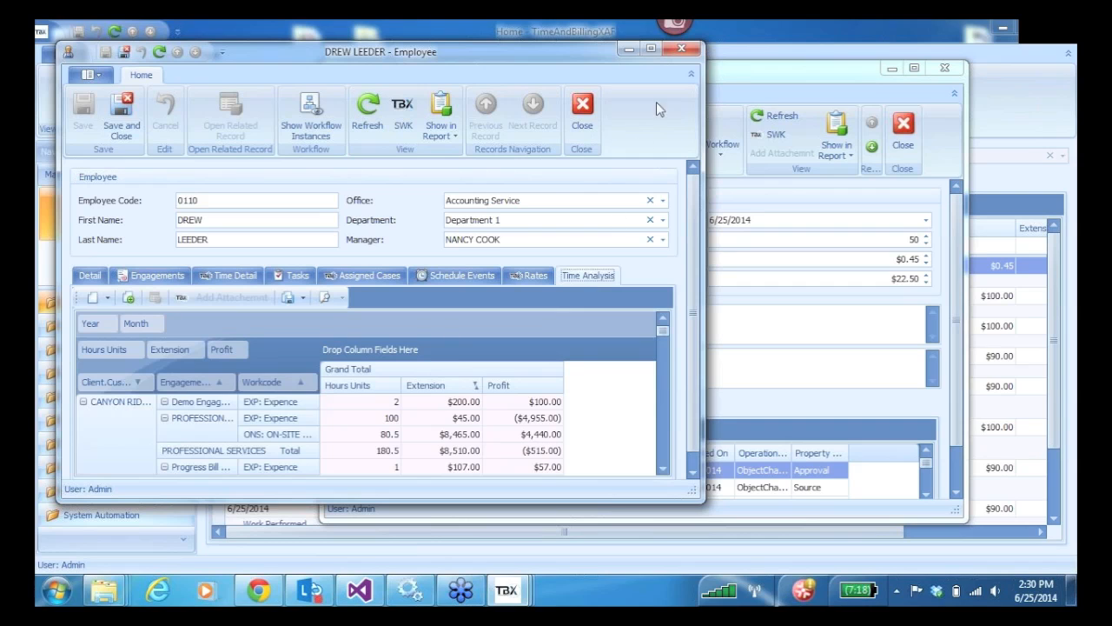
pyautogui.click(680, 50)
# - View the Firm Activities engagement record related to the expense entry, and close it
pyautogui.click(501, 241)
pyautogui.click(500, 241)
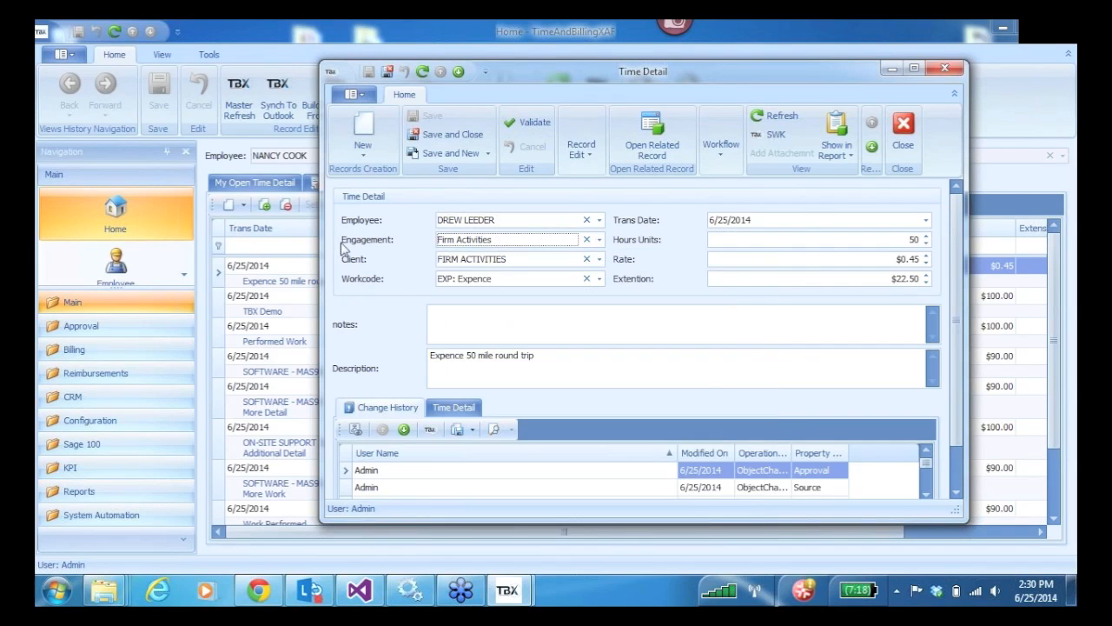
pyautogui.click(660, 144)
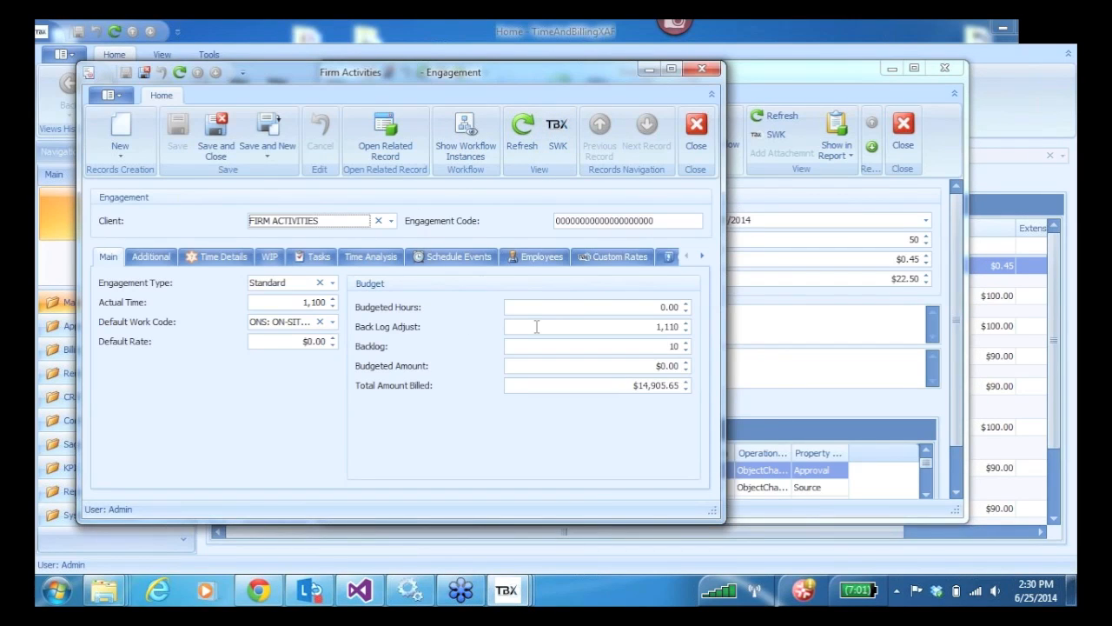
pyautogui.click(700, 68)
# - View the FIRM ACTIVITIES client record related to the expense entry, and close both it and the time detail
pyautogui.click(549, 263)
pyautogui.click(527, 263)
pyautogui.click(652, 145)
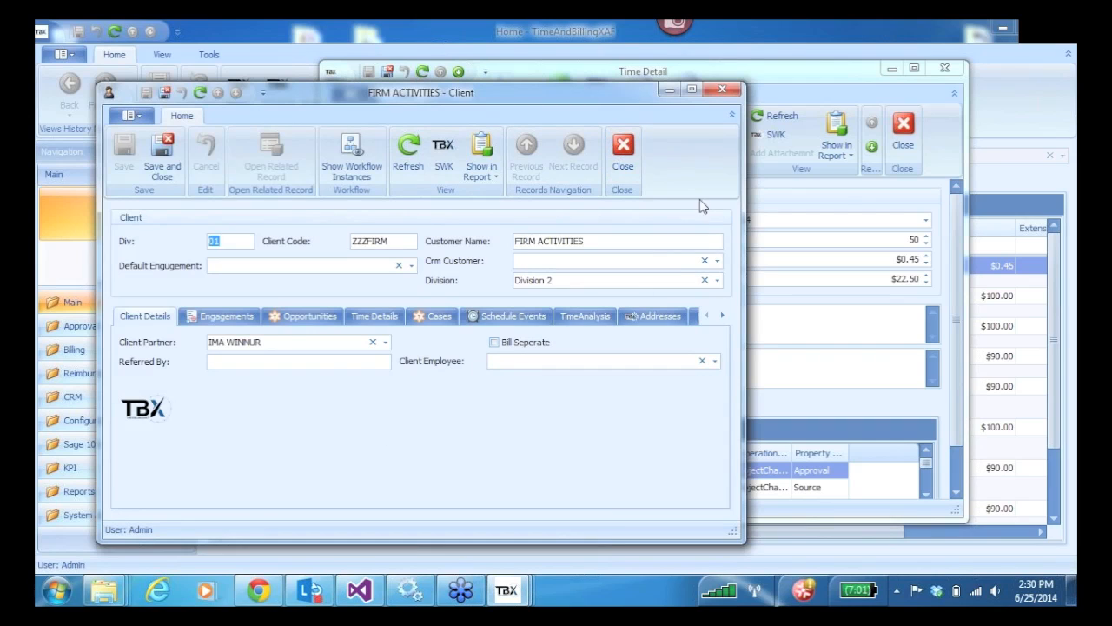
pyautogui.click(722, 89)
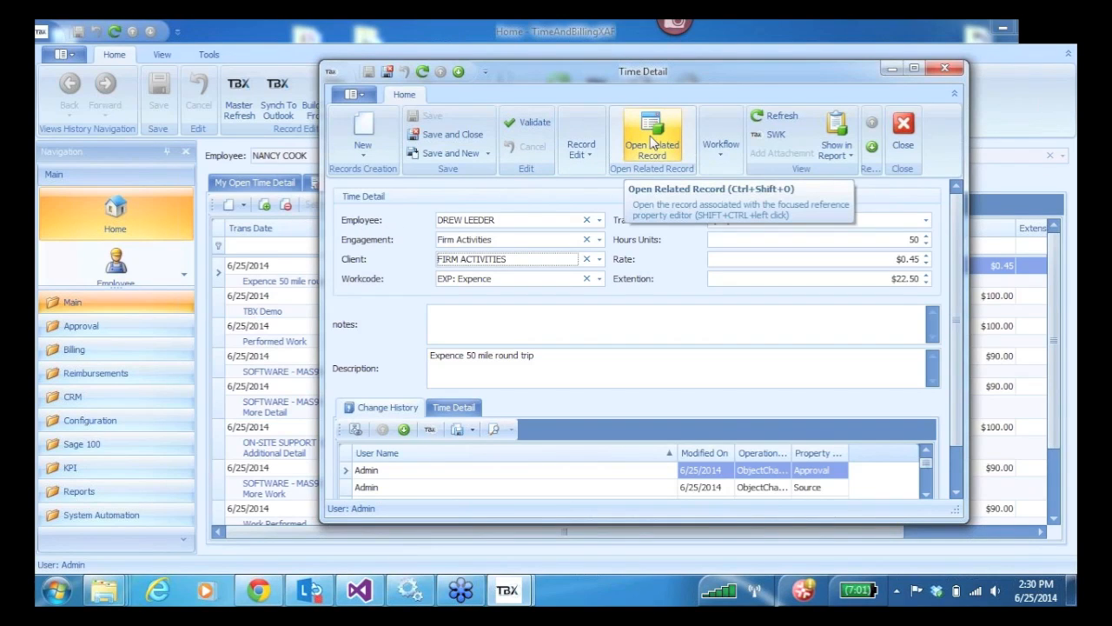
pyautogui.click(905, 133)
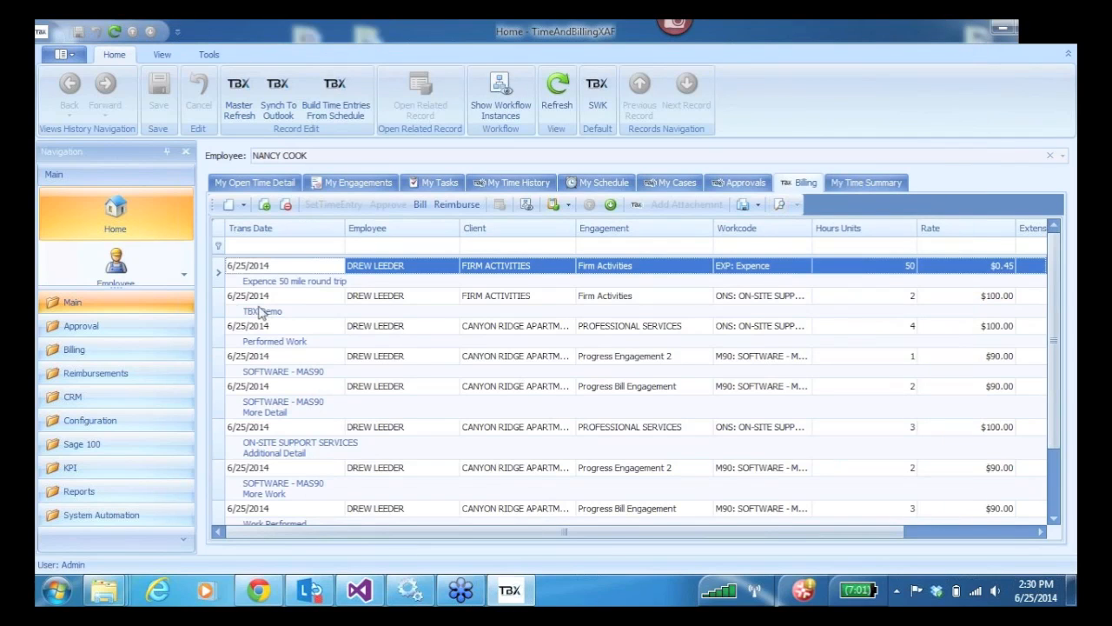
# - Preview the Billing Work Sheet report for all entries in the Billing list, and close the preview
pyautogui.click(219, 304)
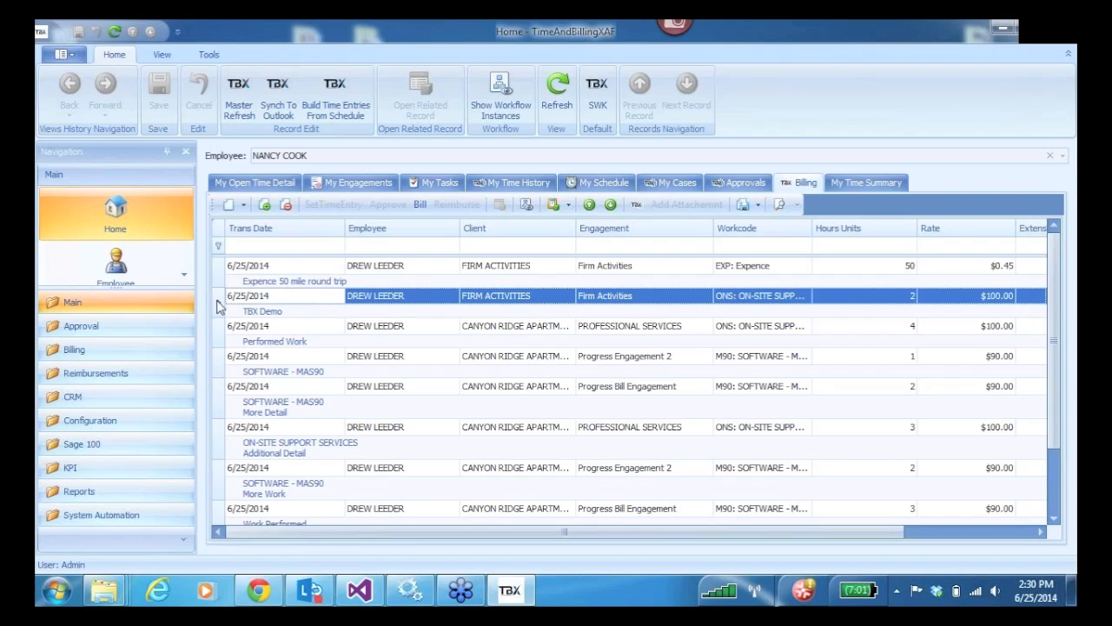
pyautogui.click(219, 274)
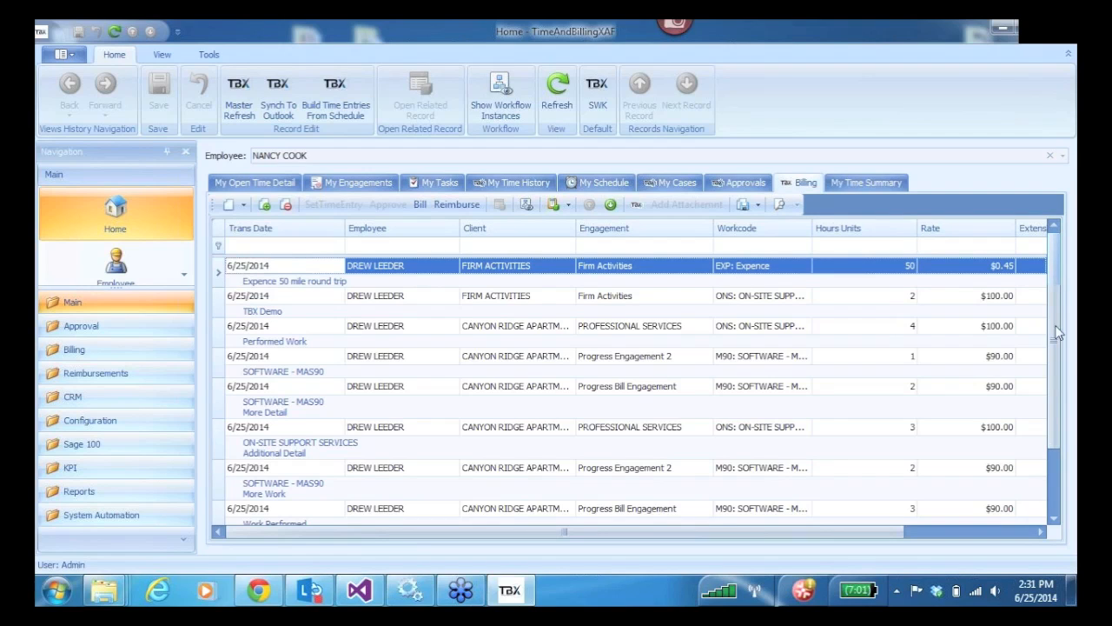
pyautogui.moveTo(1052, 315); pyautogui.dragTo(1050, 286)
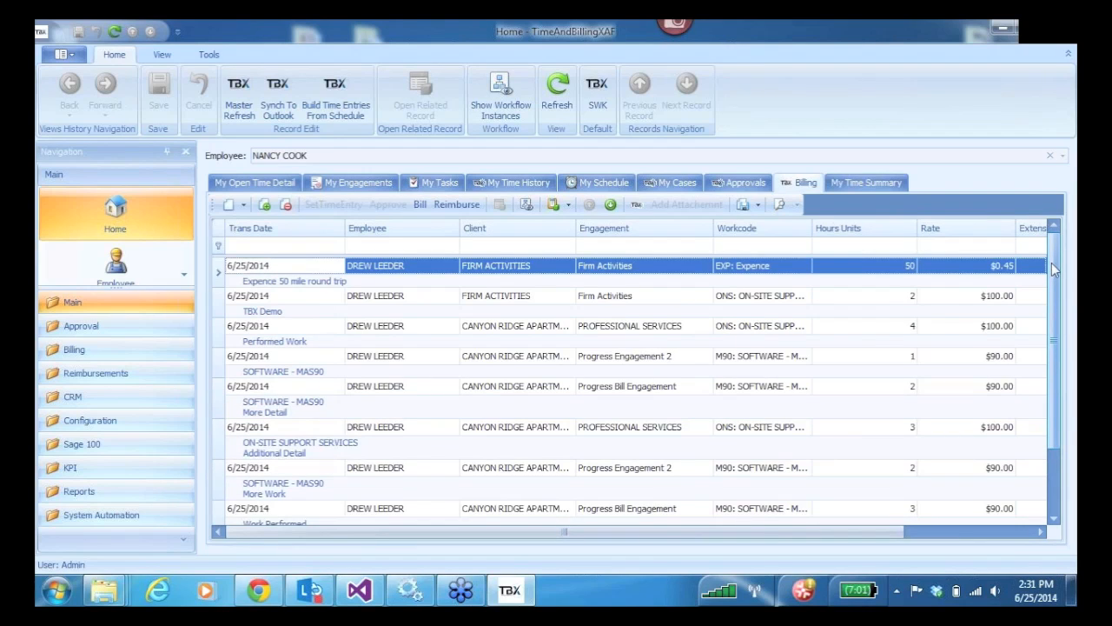
pyautogui.scroll(-1, 1051, 265)
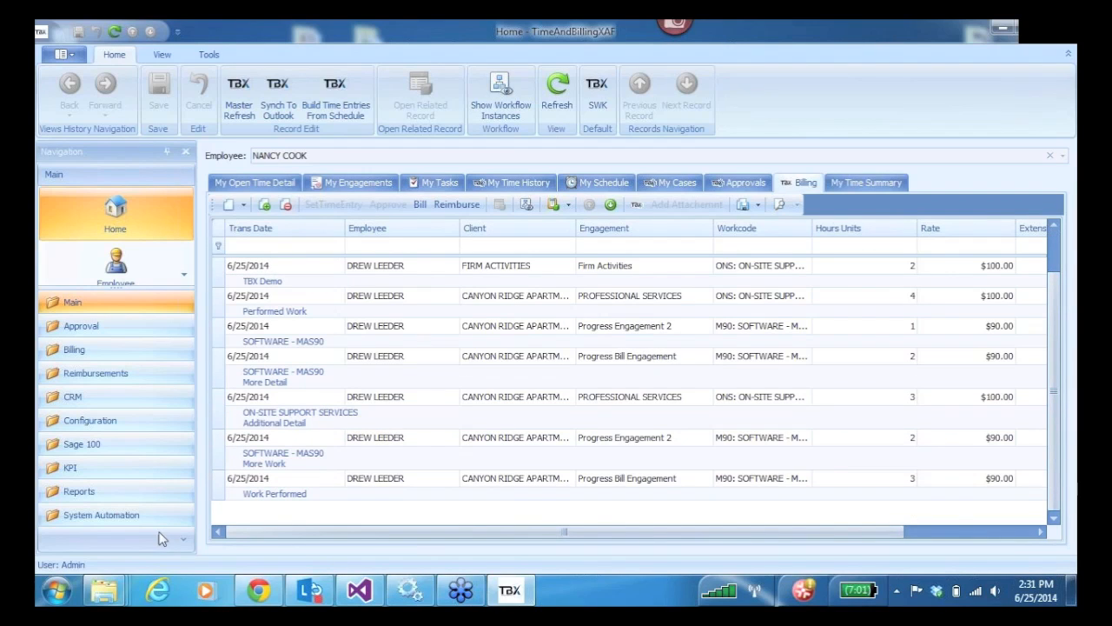
pyautogui.keyDown('shift'); pyautogui.click(451, 474); pyautogui.keyUp('shift')
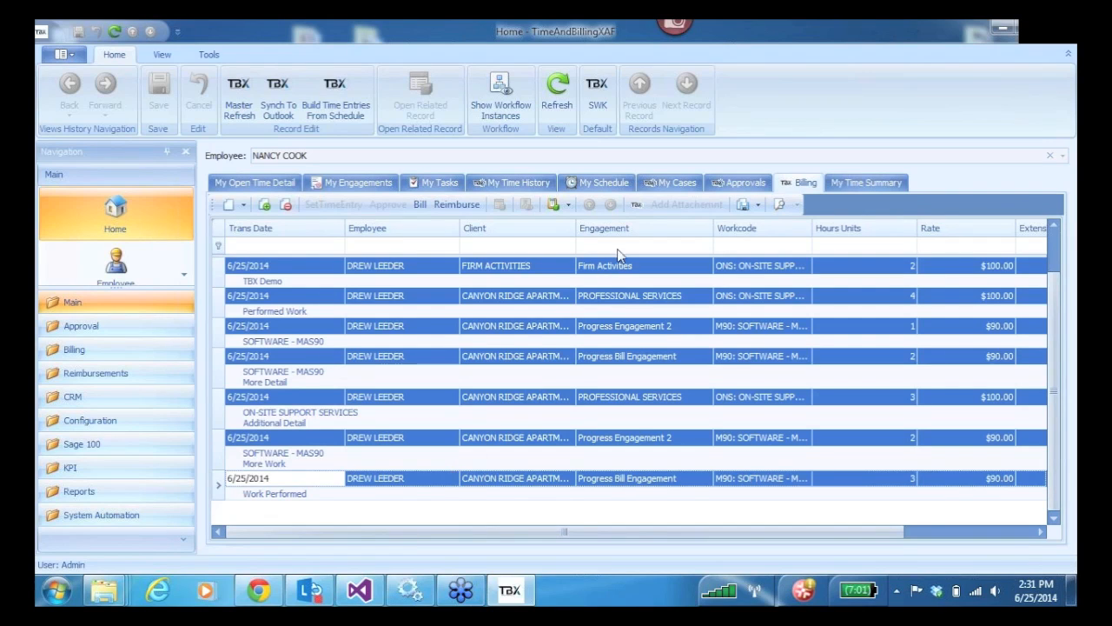
pyautogui.click(569, 206)
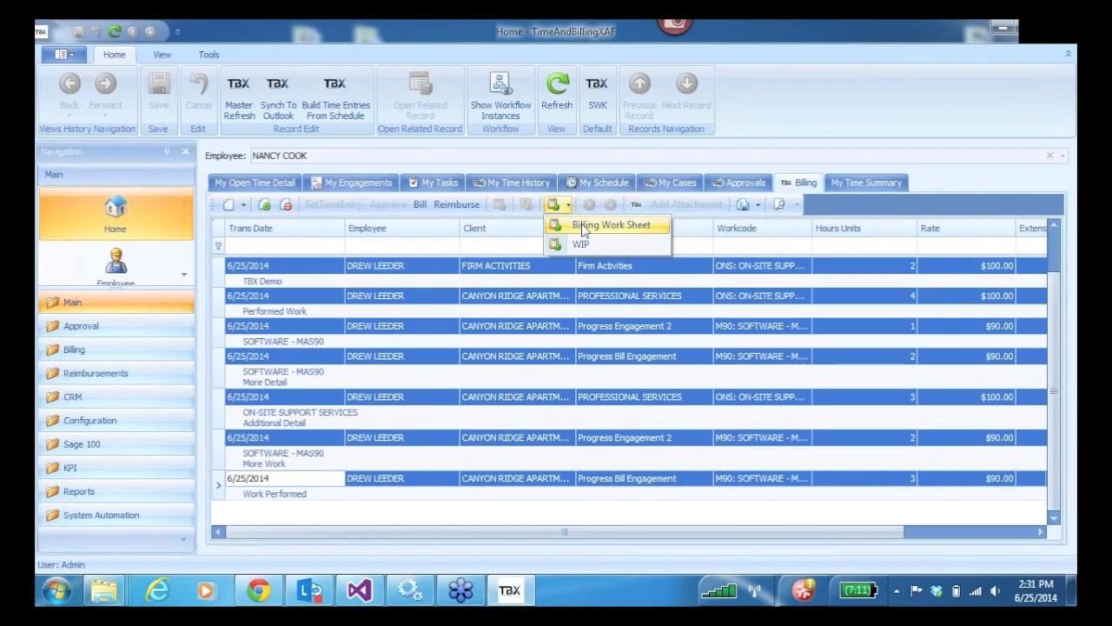
pyautogui.click(583, 228)
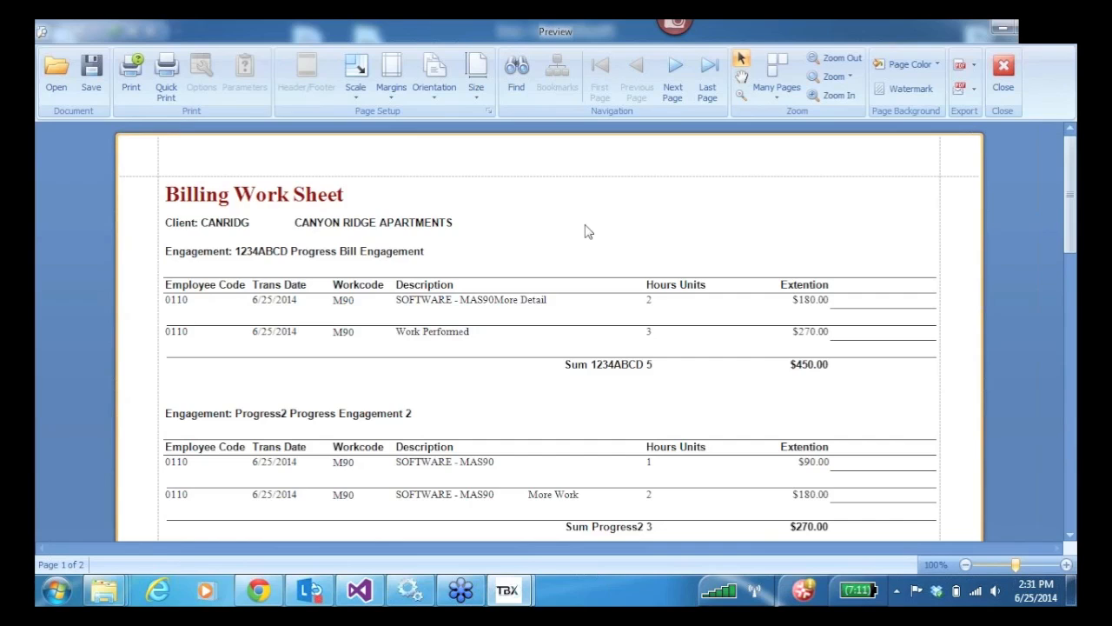
pyautogui.click(1004, 71)
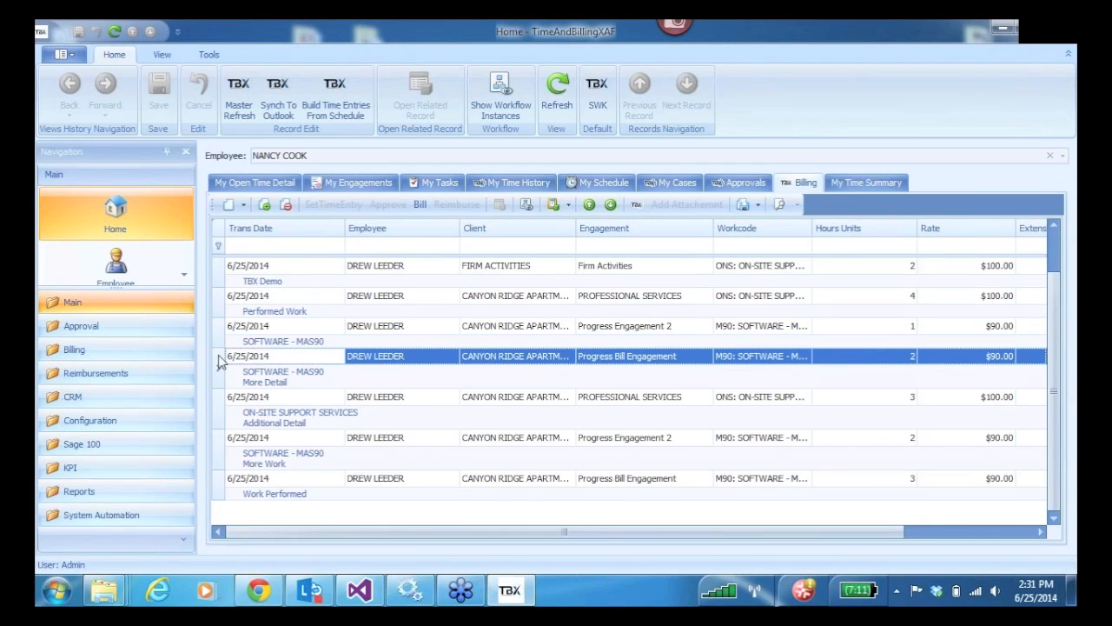
# - Select all entries in the Billing list, and reduce the selection to the 50 mile round trip expense entry
pyautogui.click(221, 489)
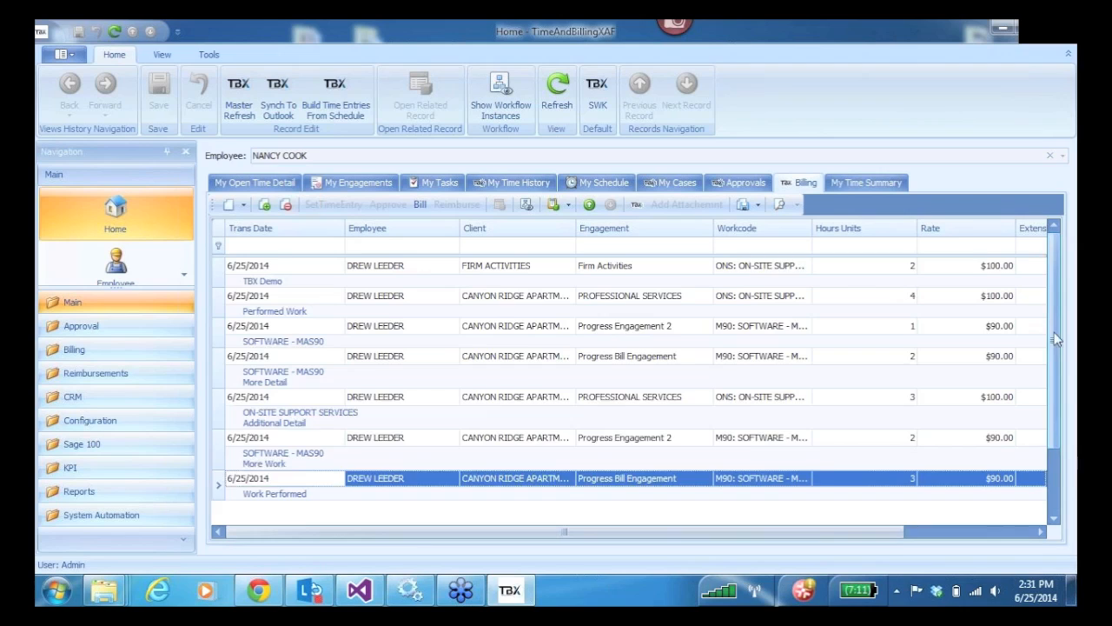
pyautogui.scroll(1, 1054, 332)
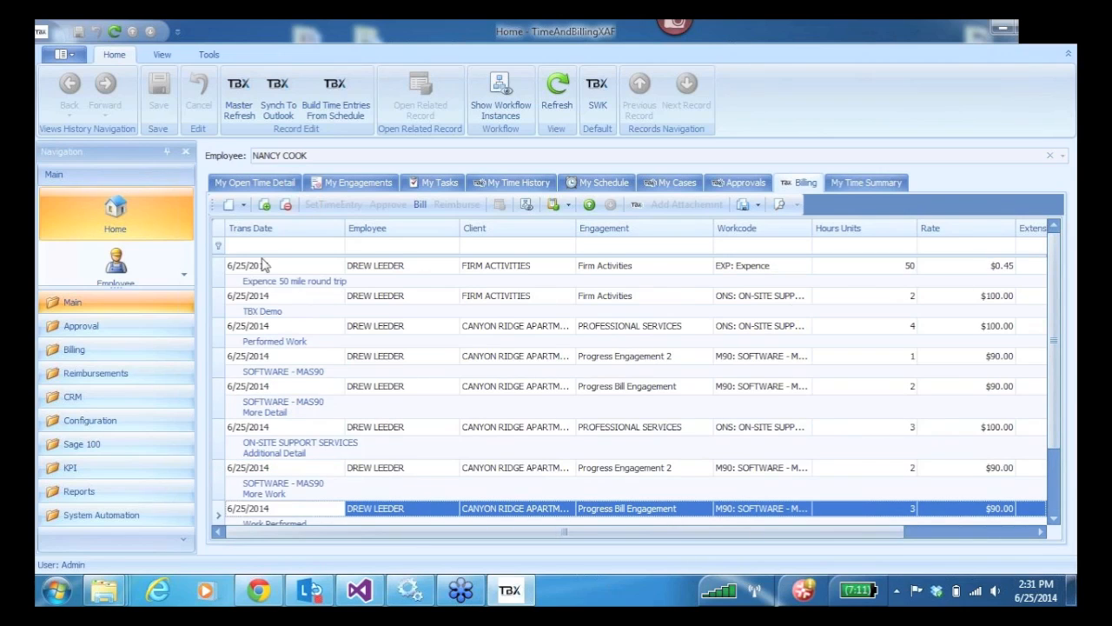
pyautogui.keyDown('shift'); pyautogui.click(221, 273); pyautogui.keyUp('shift')
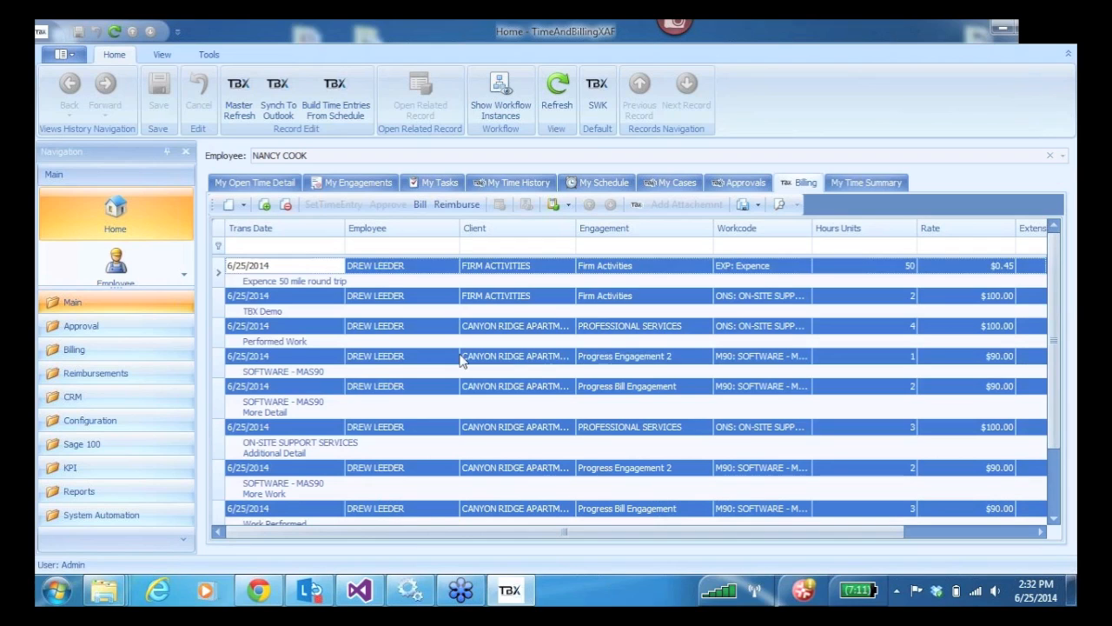
pyautogui.click(222, 269)
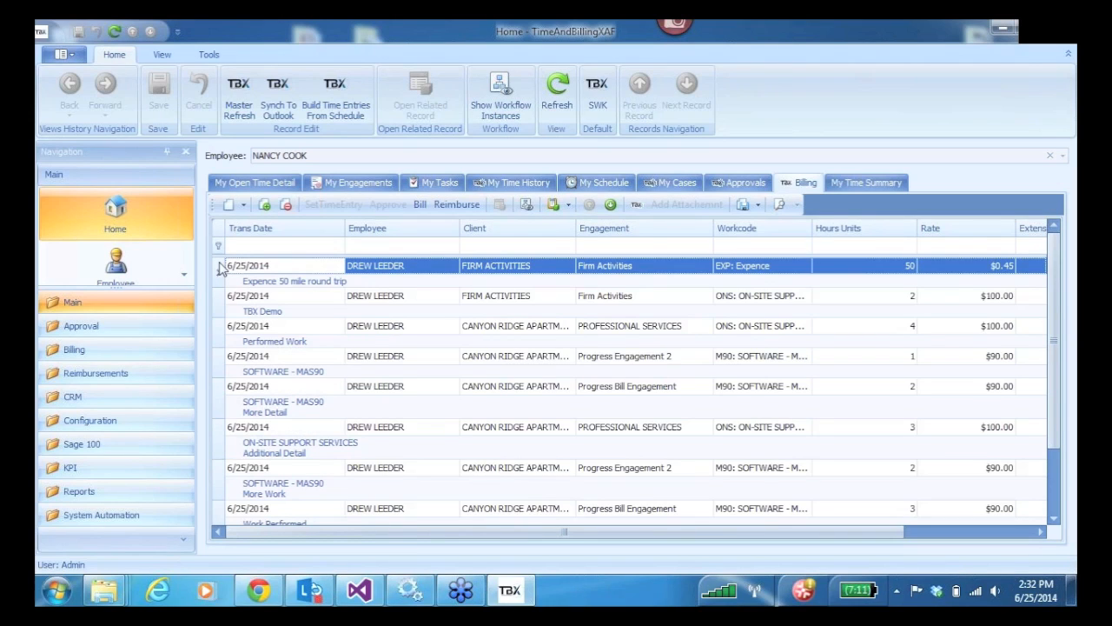
# - Open the Work Flow Schedule calendar under System Automation to view the working hours of the week of June 23
pyautogui.click(76, 520)
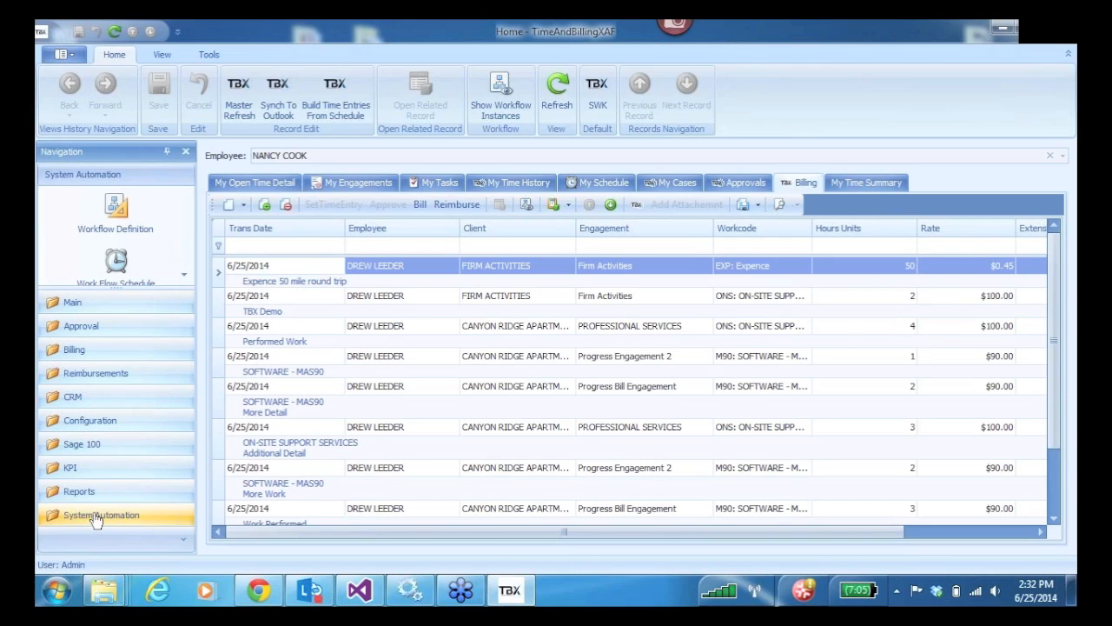
pyautogui.moveTo(116, 292); pyautogui.dragTo(116, 352)
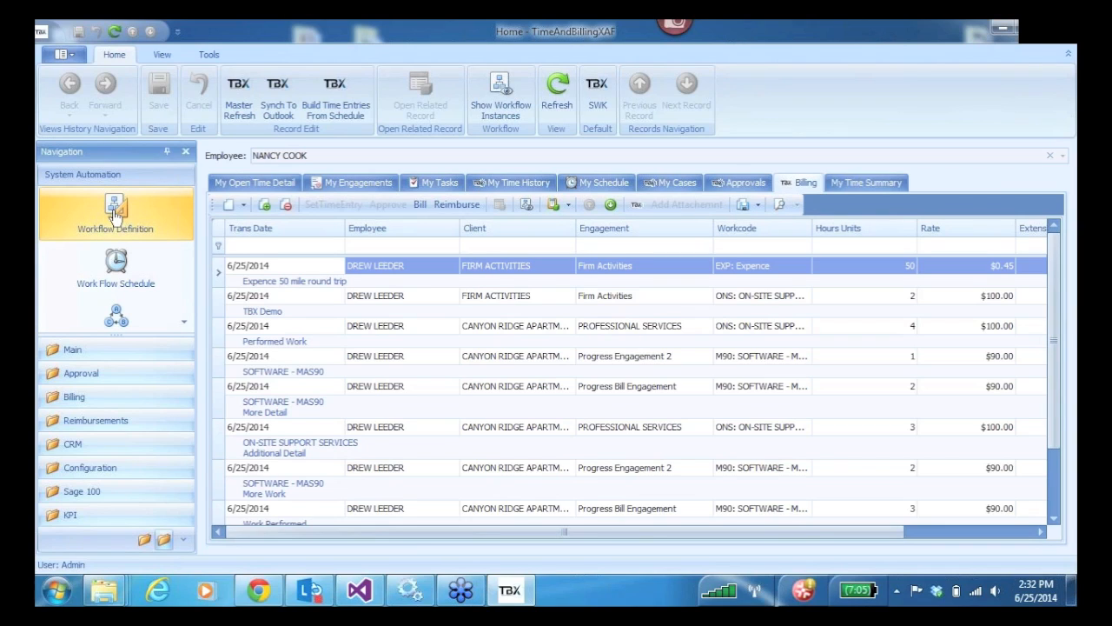
pyautogui.click(118, 271)
pyautogui.moveTo(923, 233); pyautogui.dragTo(919, 373)
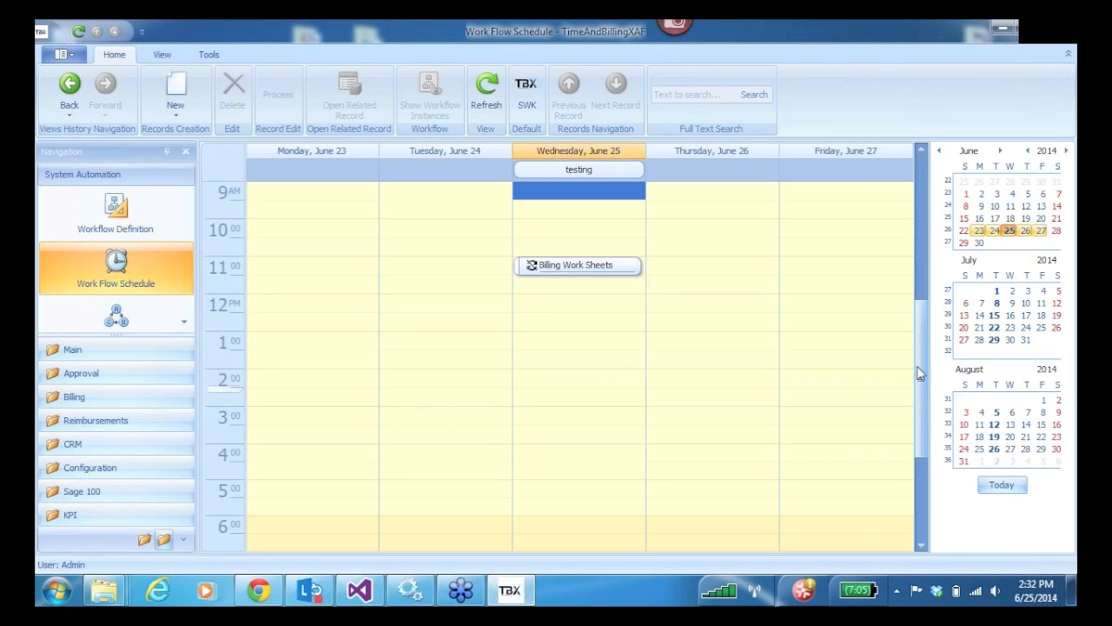
# - Open the recurring Billing Work Sheets event on Wednesday, June 25 as a series
pyautogui.click(556, 273)
pyautogui.rightClick(556, 275)
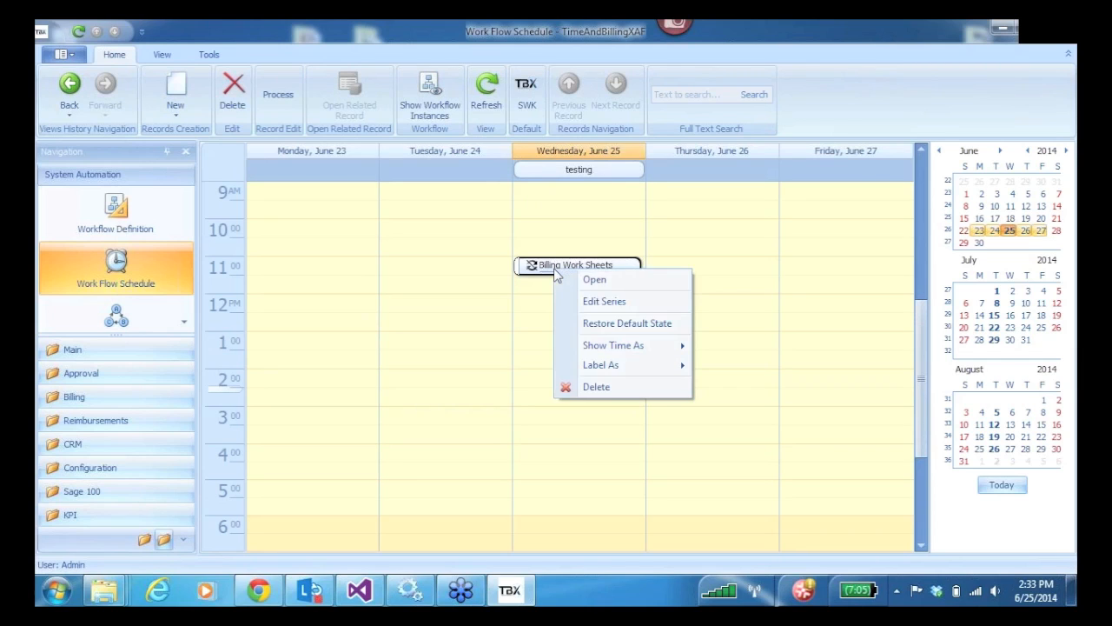
pyautogui.click(597, 302)
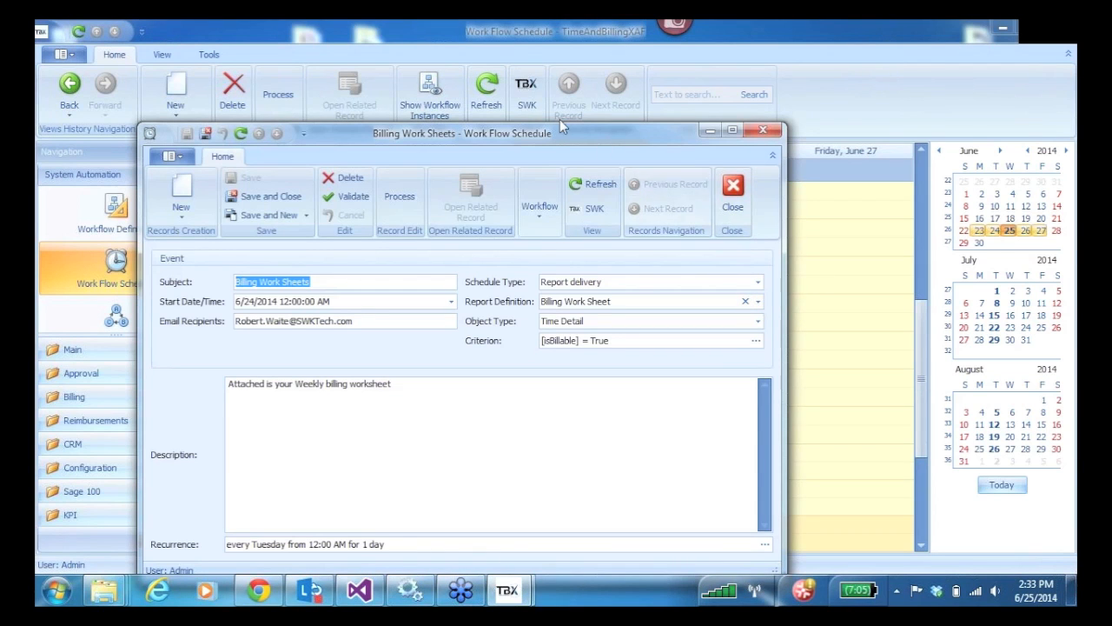
pyautogui.moveTo(575, 129); pyautogui.dragTo(678, 55)
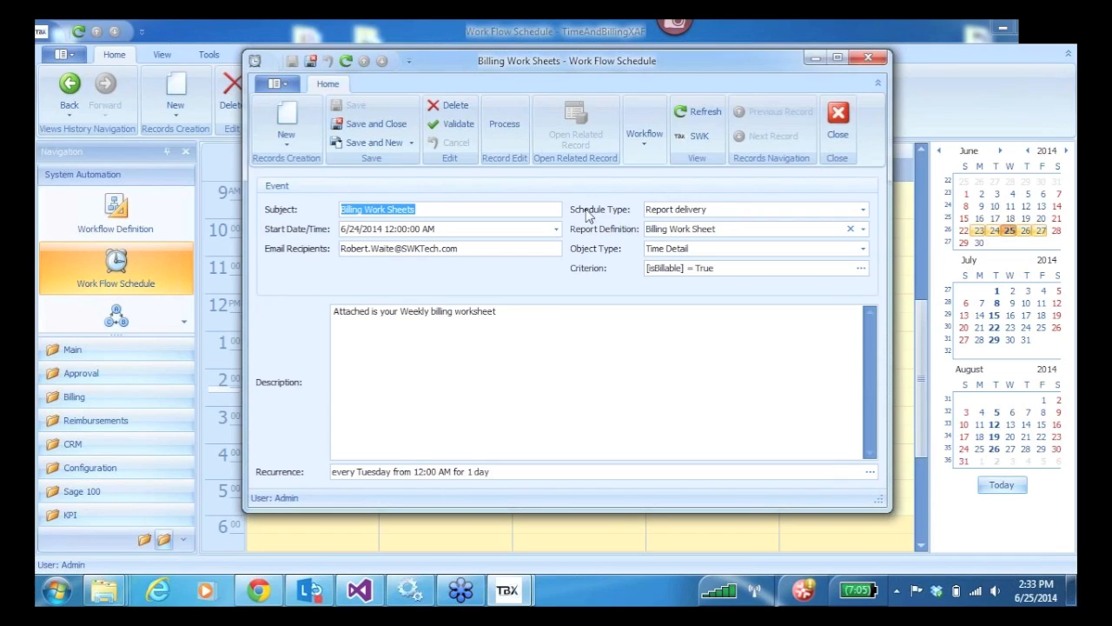
# - View the schedule type and report definition choices, keeping Report delivery and Billing Work Sheet
pyautogui.click(863, 209)
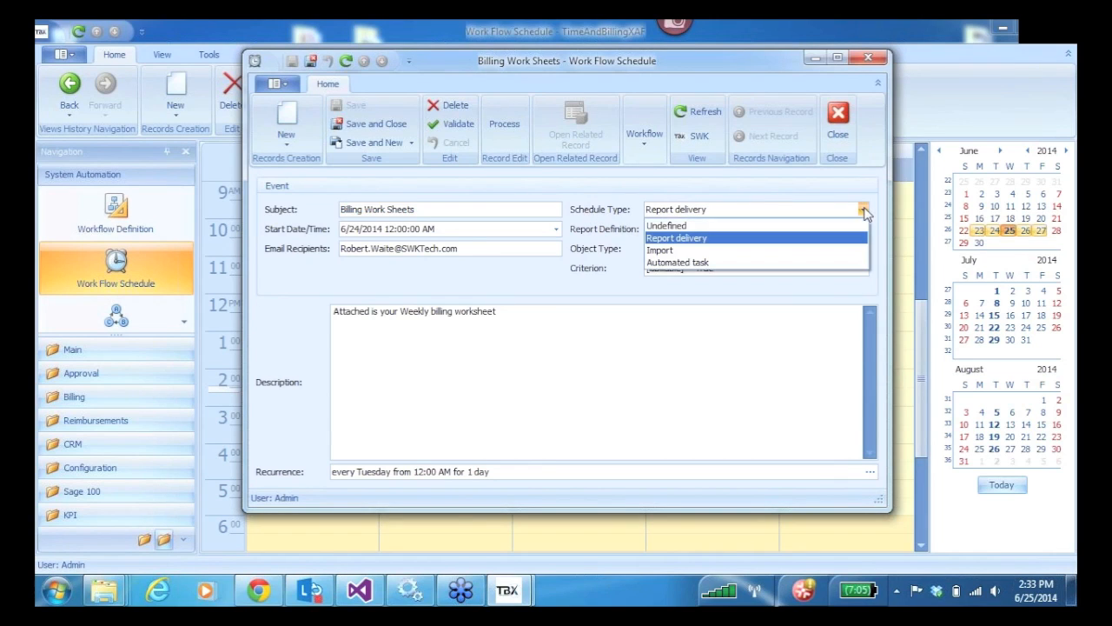
pyautogui.click(695, 238)
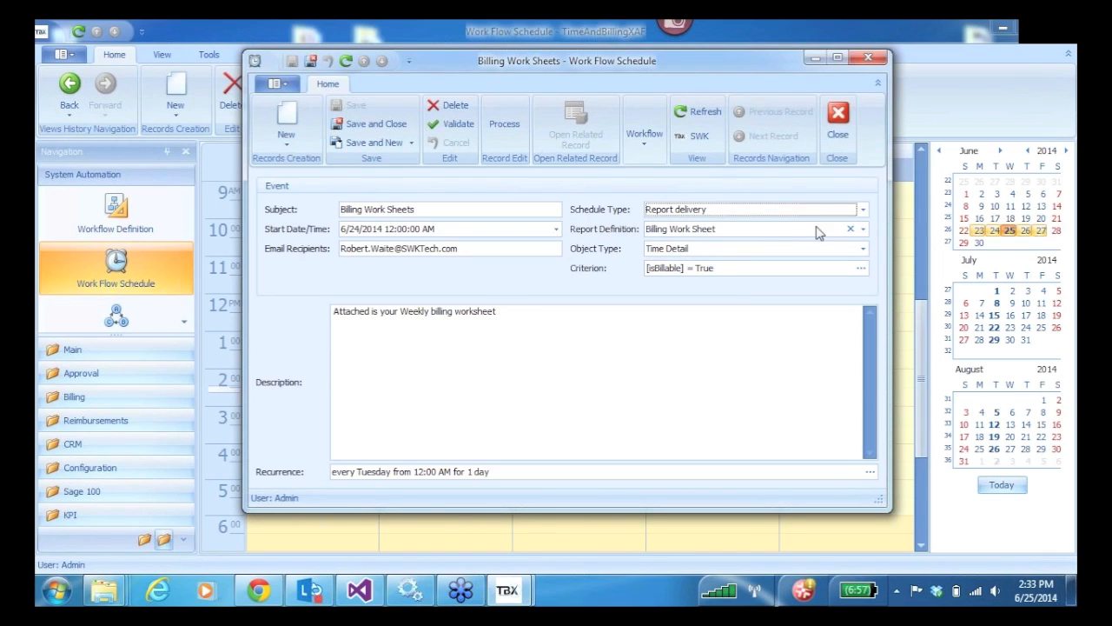
pyautogui.click(863, 230)
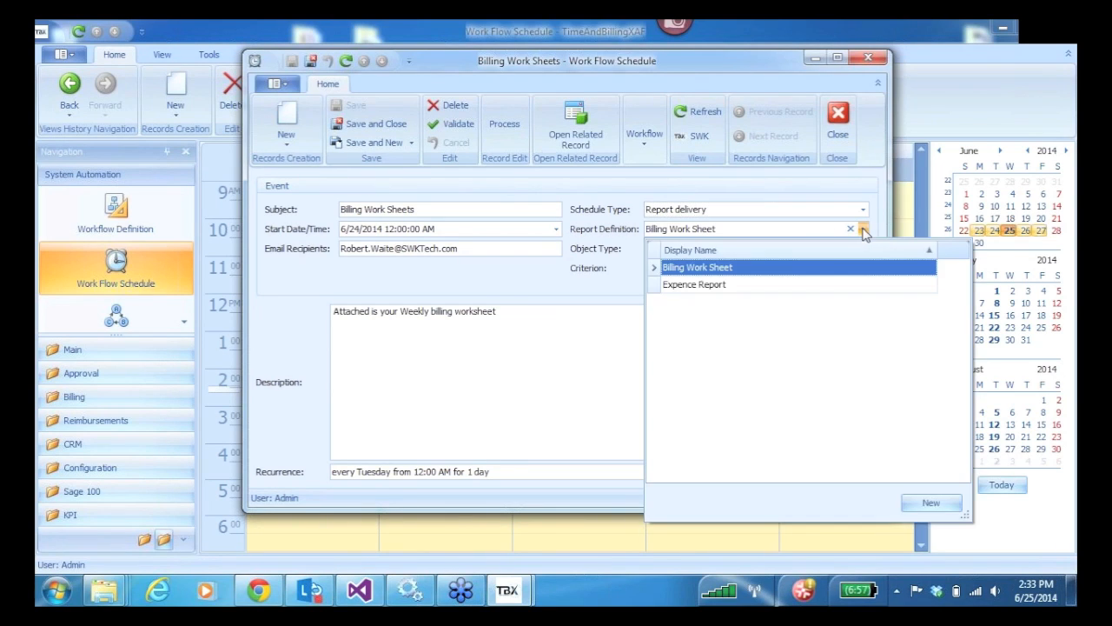
pyautogui.click(660, 271)
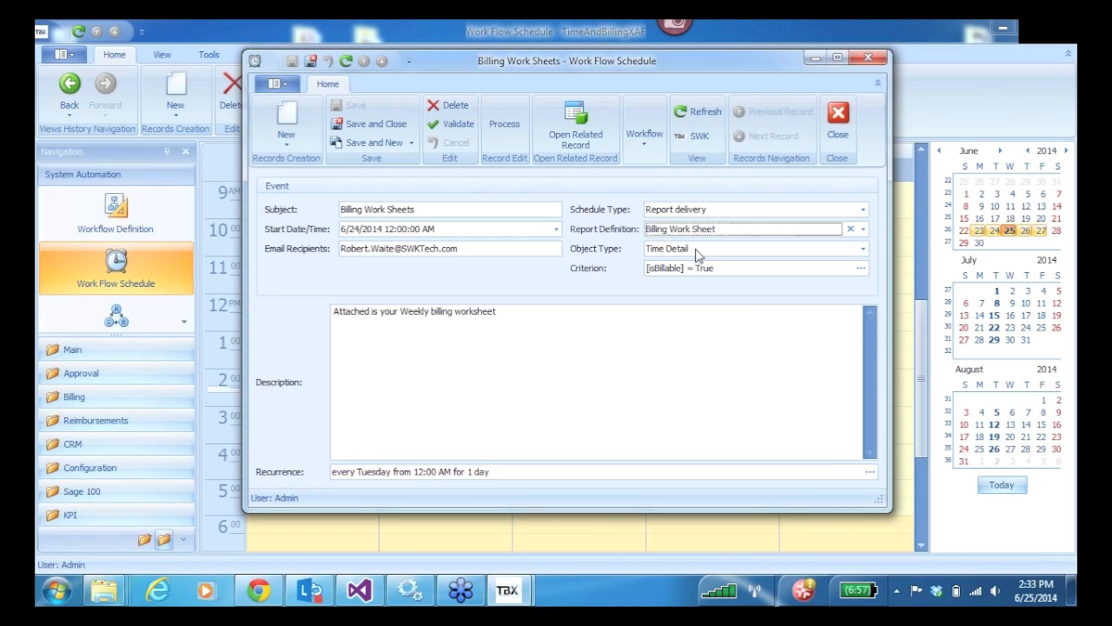
# - Try adding an Approval Manager 1 condition to the schedule's billable criterion, and remove that condition
pyautogui.click(723, 274)
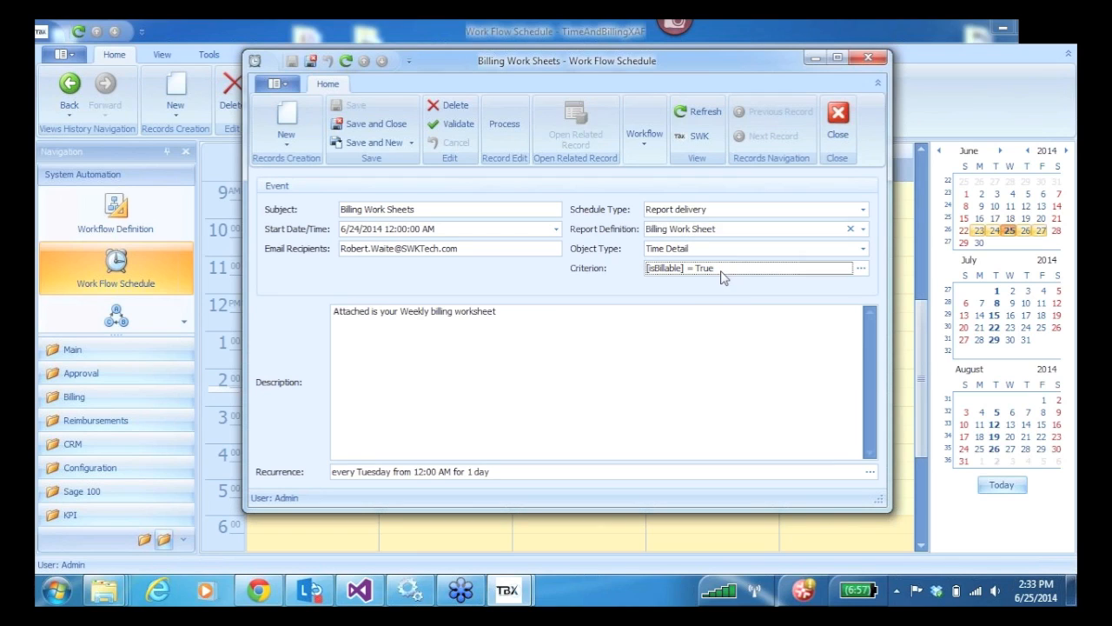
pyautogui.click(861, 271)
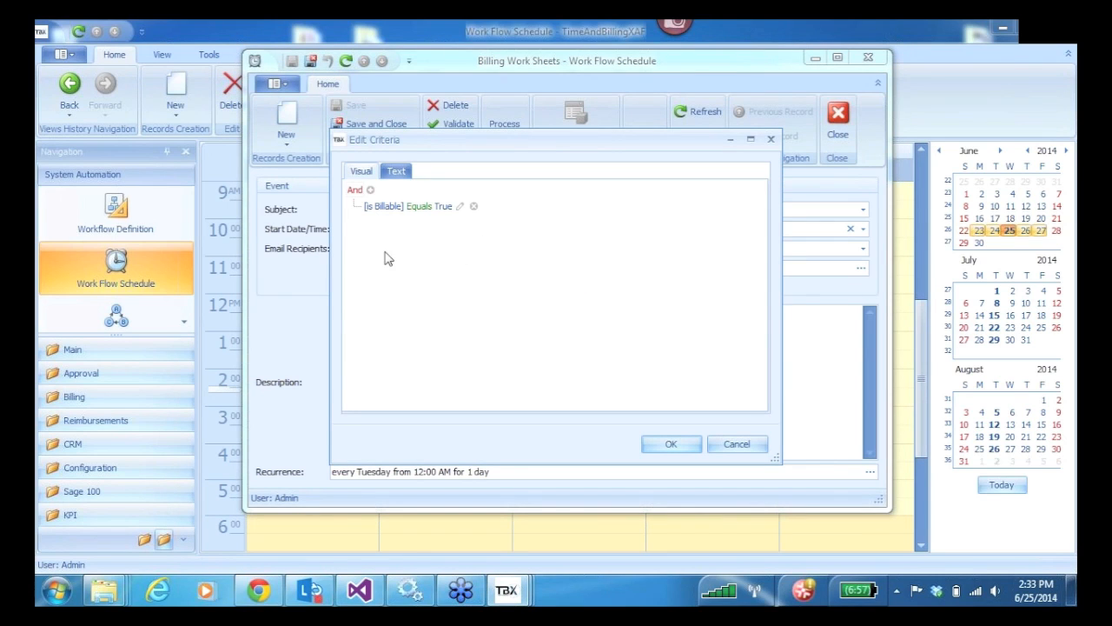
pyautogui.click(371, 191)
pyautogui.click(375, 224)
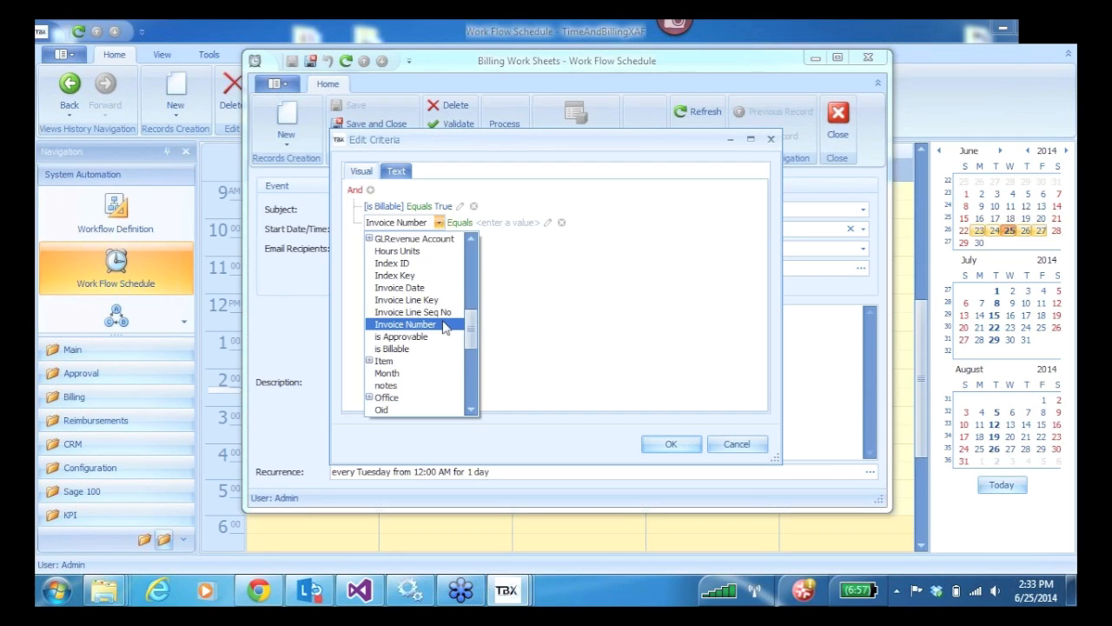
pyautogui.moveTo(470, 330); pyautogui.dragTo(480, 241)
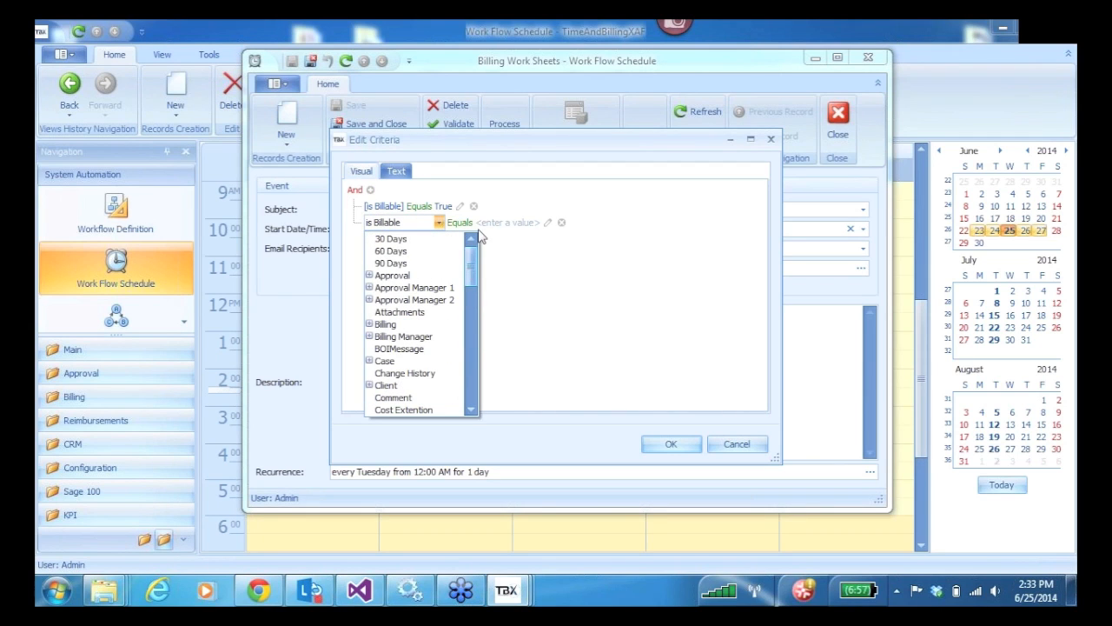
pyautogui.click(413, 286)
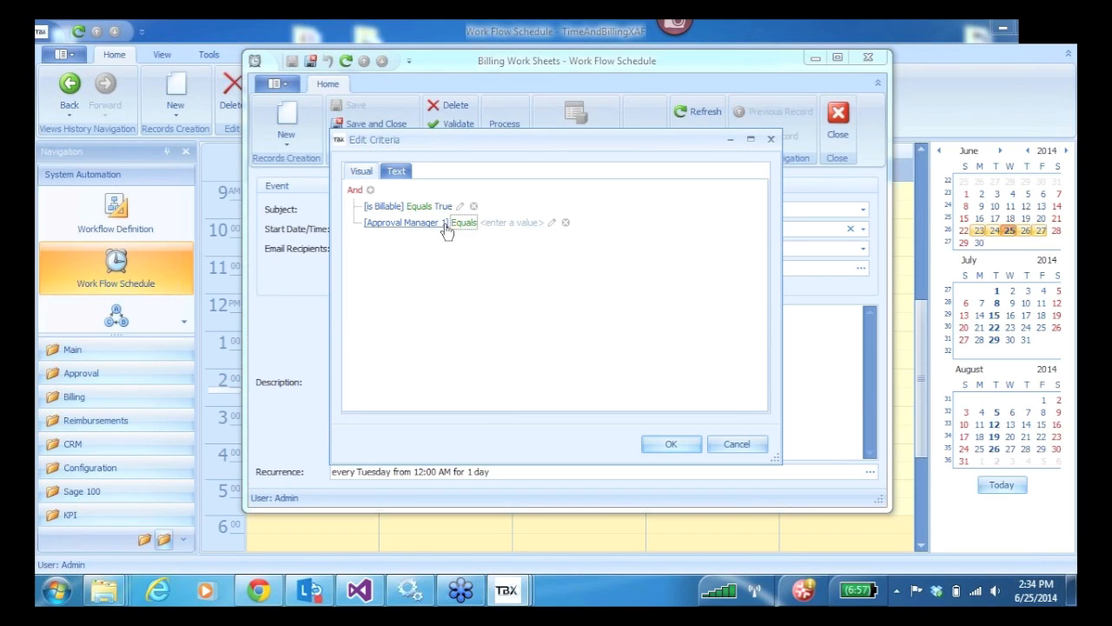
pyautogui.click(566, 222)
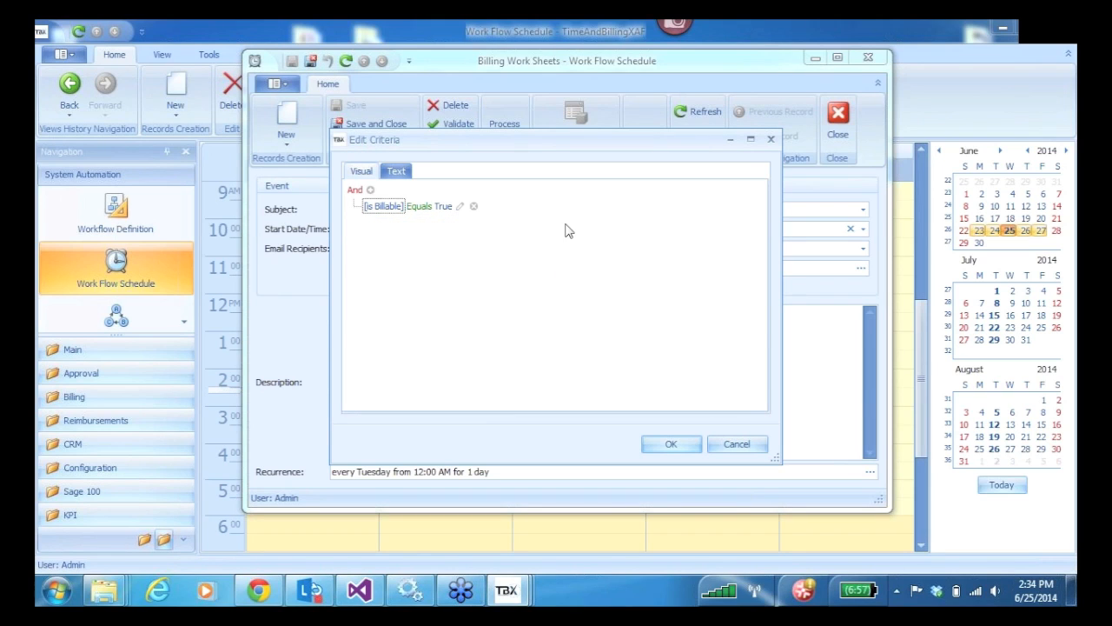
# - Accept the Is Billable equals True criterion and close the Billing Work Sheets schedule record
pyautogui.click(672, 445)
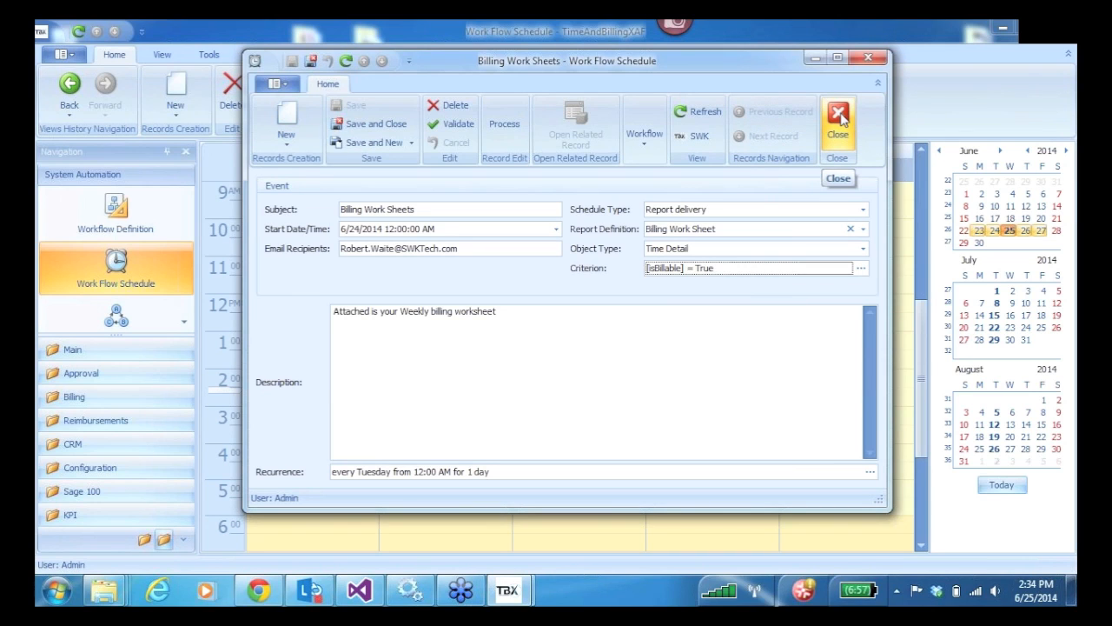
pyautogui.click(838, 122)
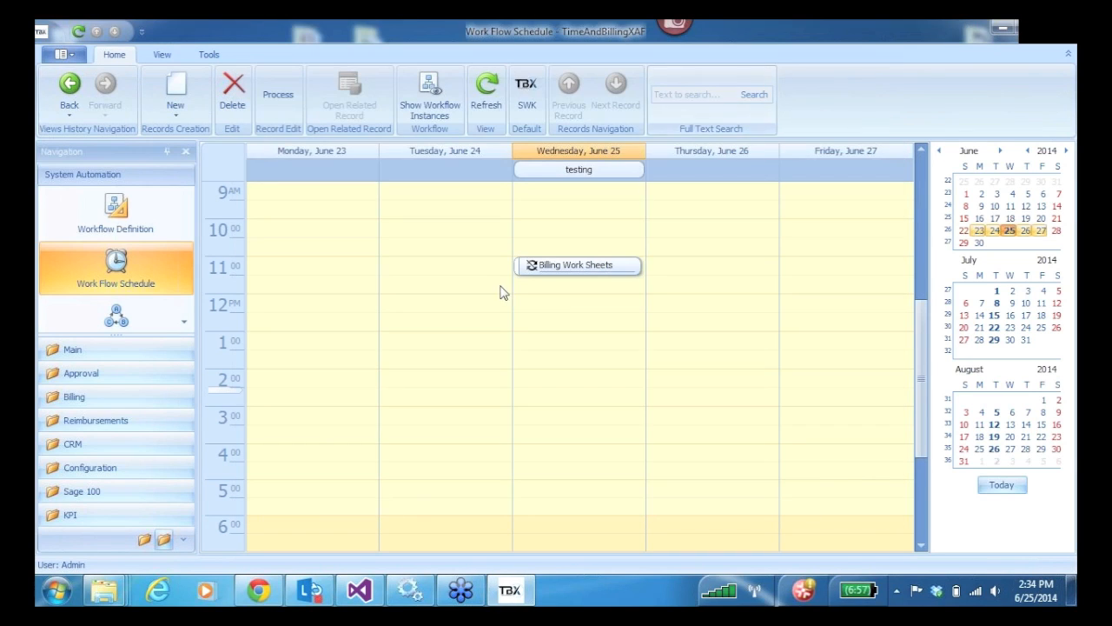
# - Open the entire Billing Work Sheets recurring series from the calendar, process it, and close the record
pyautogui.doubleClick(563, 267)
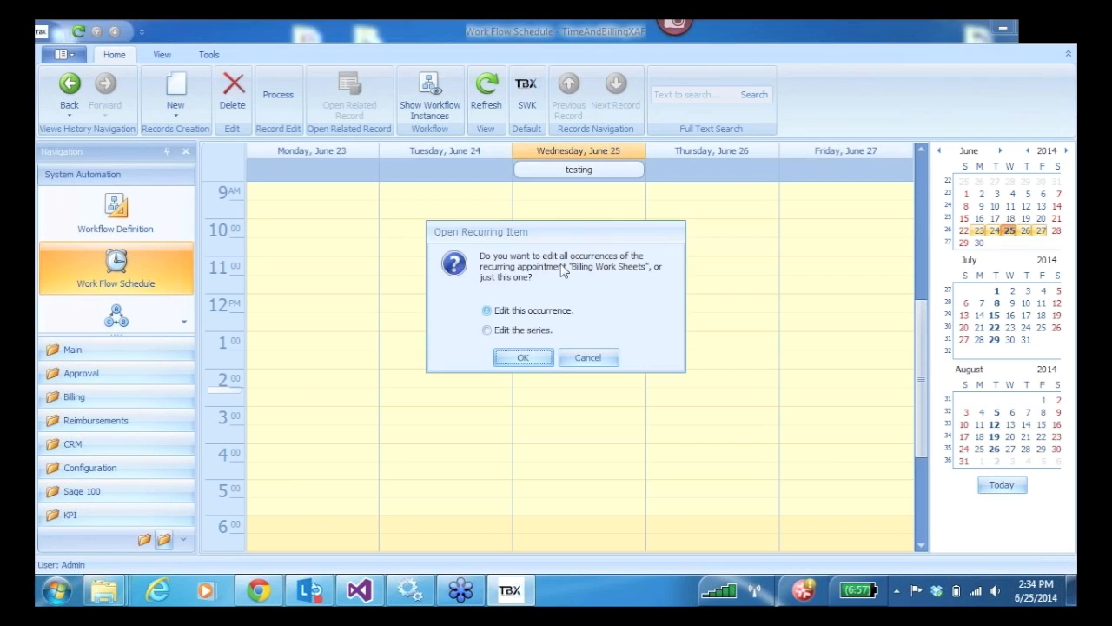
pyautogui.click(489, 330)
pyautogui.click(519, 357)
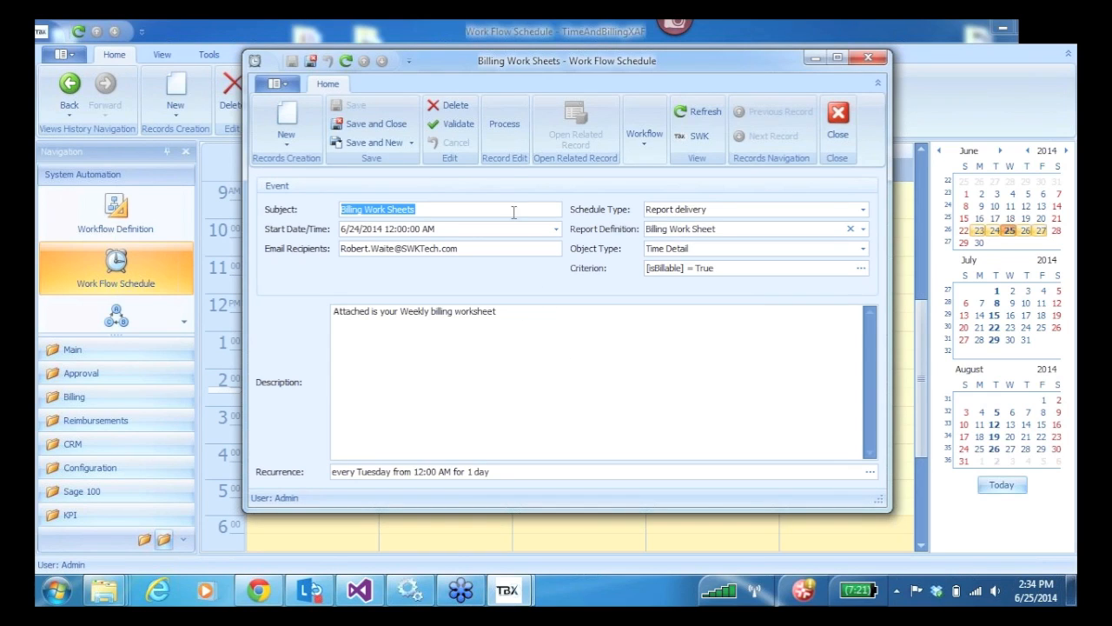
pyautogui.click(503, 126)
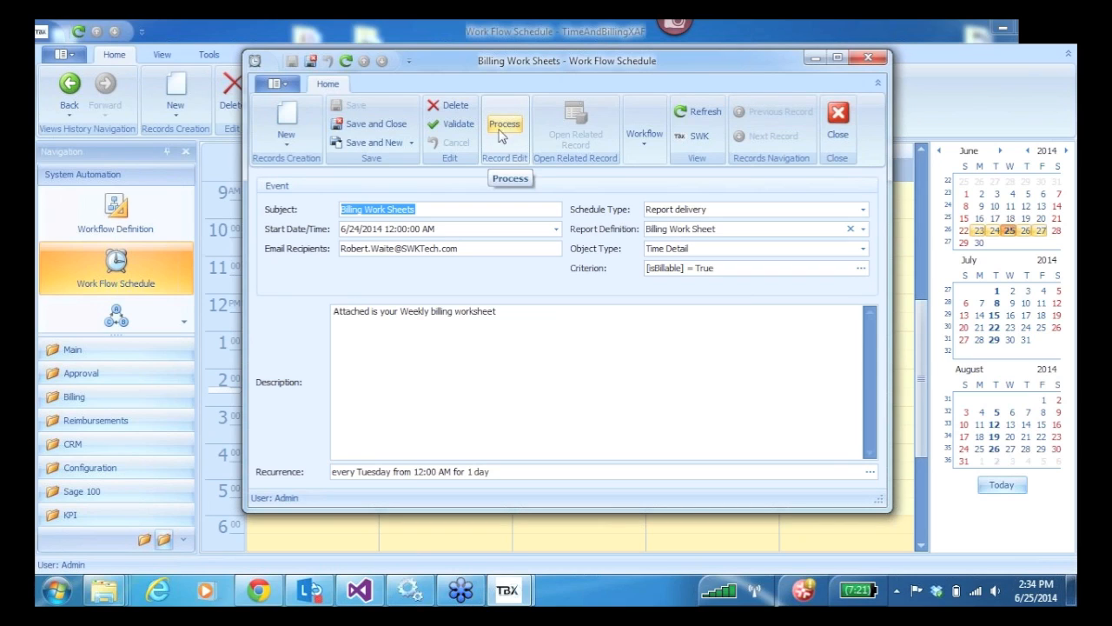
pyautogui.click(840, 117)
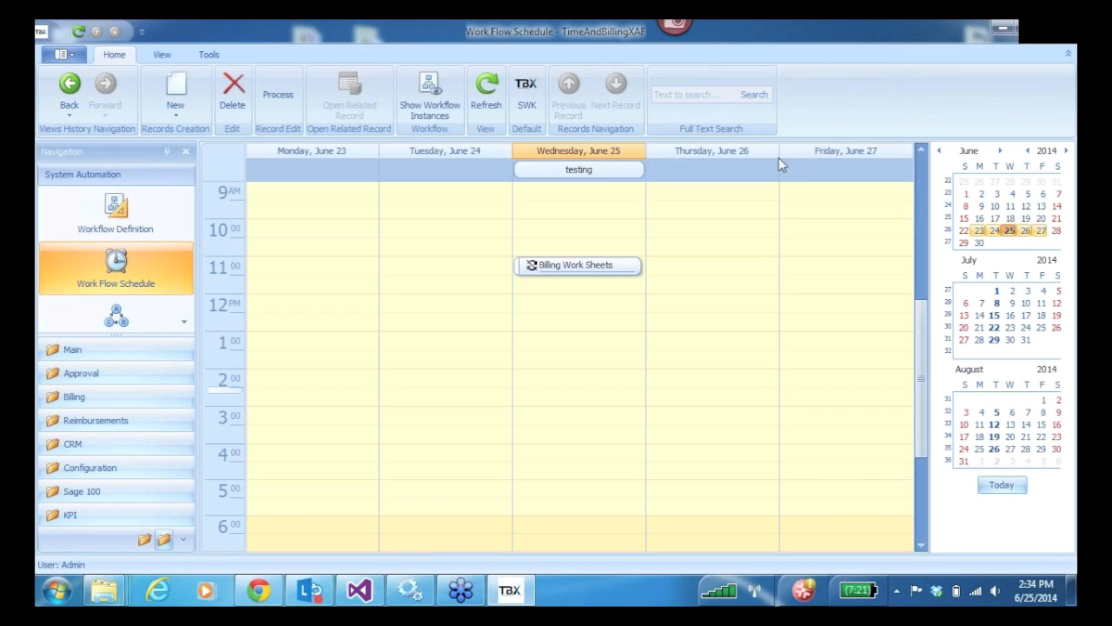
# - Launch Outlook in safe mode with outlook /safe, and return to TimeAndBillingXAF to show the Workflow Definition list
pyautogui.click(56, 591)
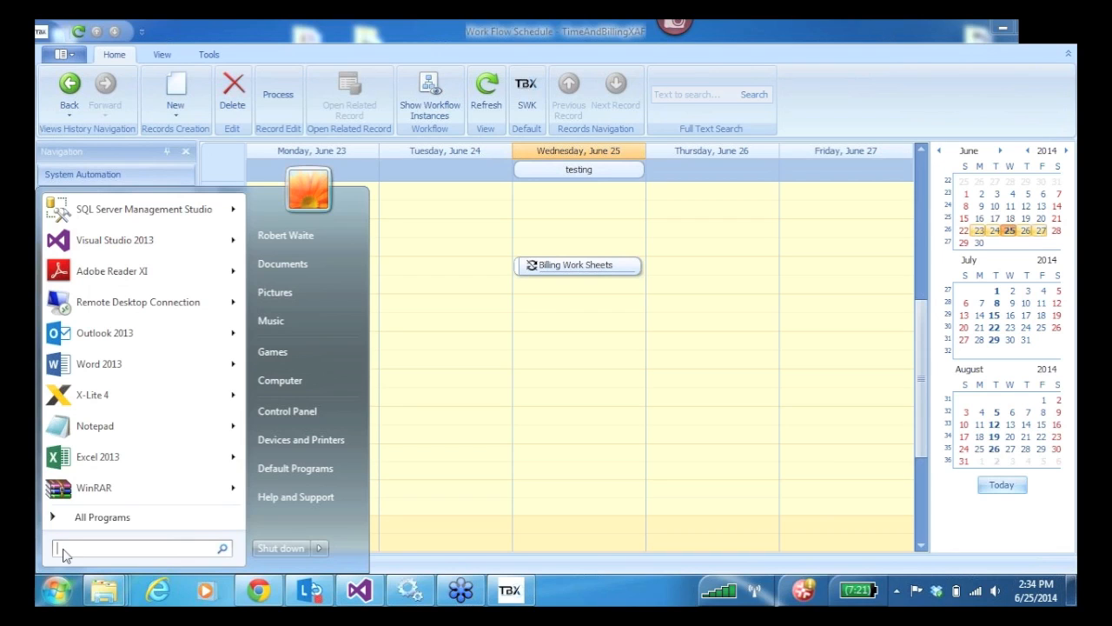
pyautogui.write('outlook /safe')
pyautogui.press('Return')
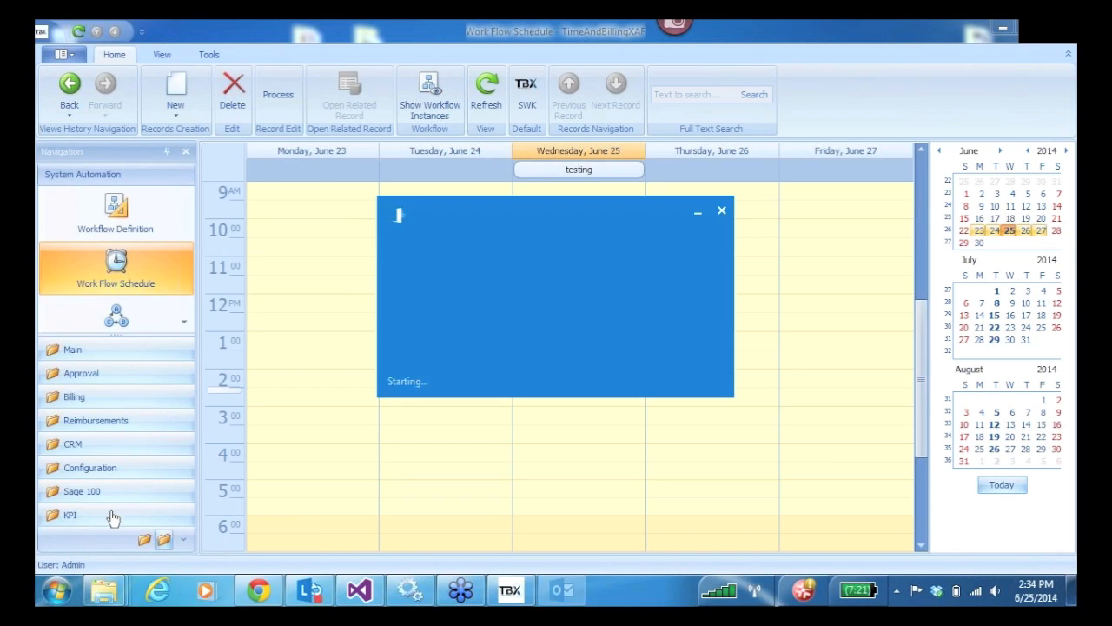
pyautogui.click(522, 321)
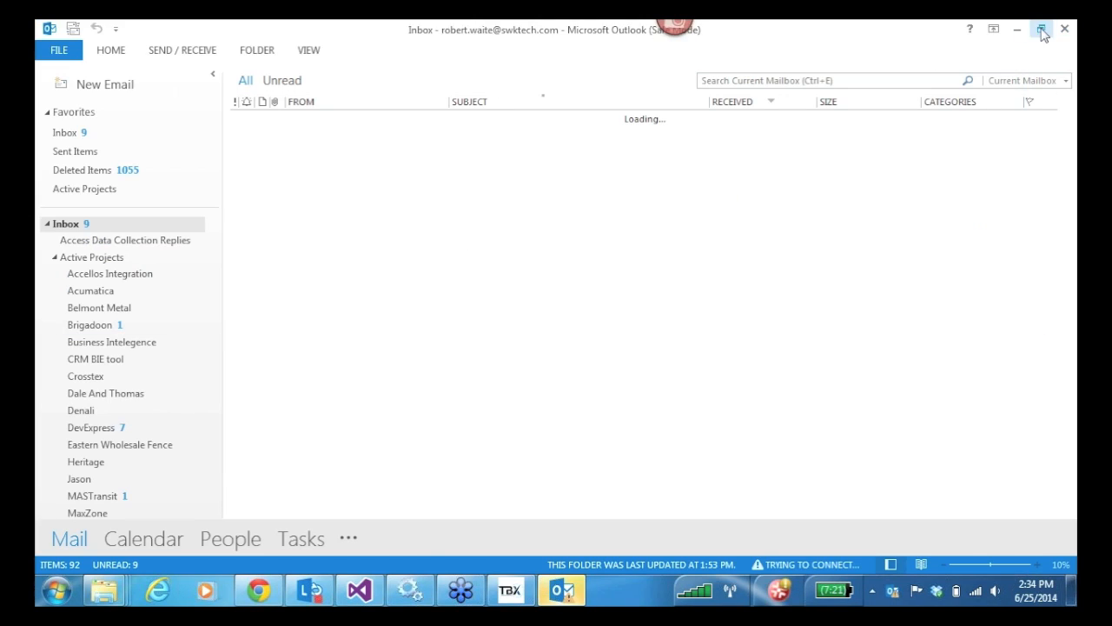
pyautogui.click(1043, 33)
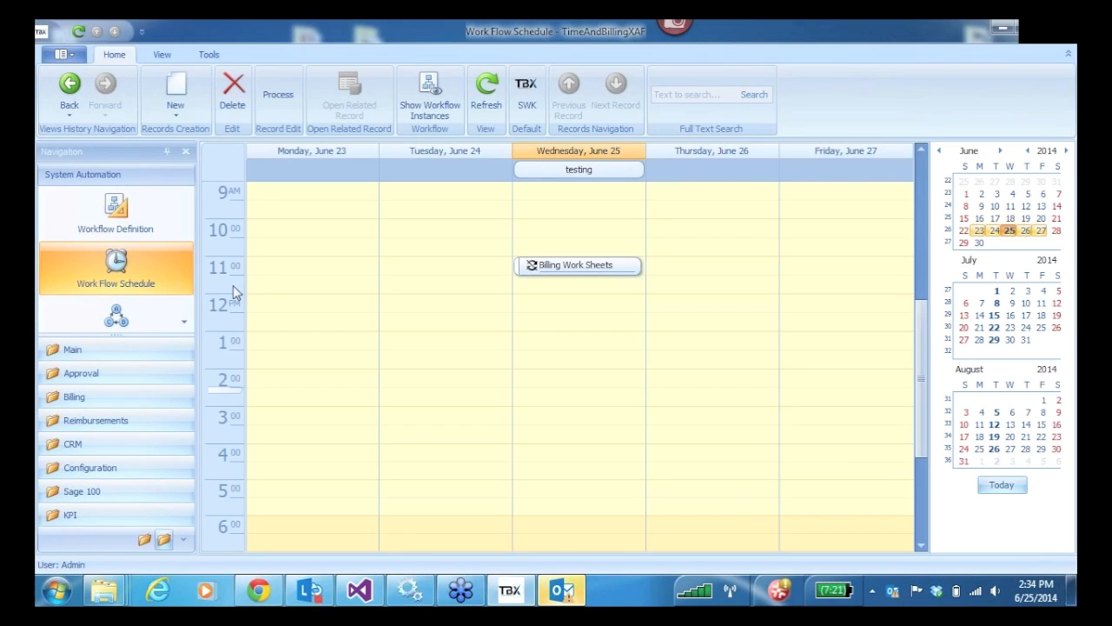
pyautogui.click(120, 216)
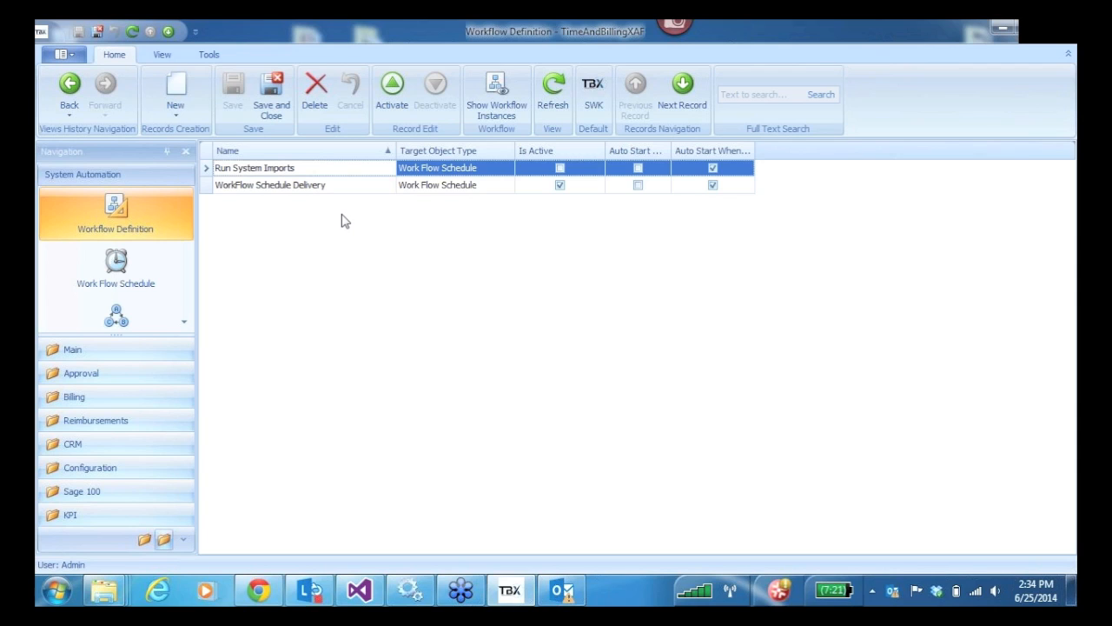
# - Switch to the Outlook inbox, dismiss the overdue reminders one by one, and minimize Outlook
pyautogui.click(562, 591)
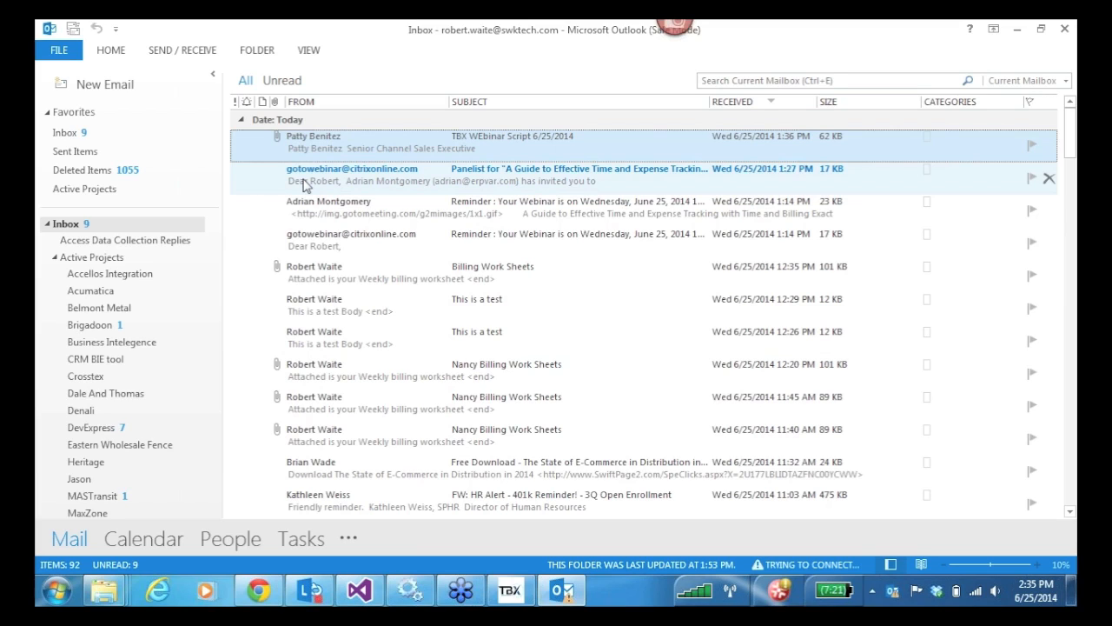
pyautogui.click(305, 182)
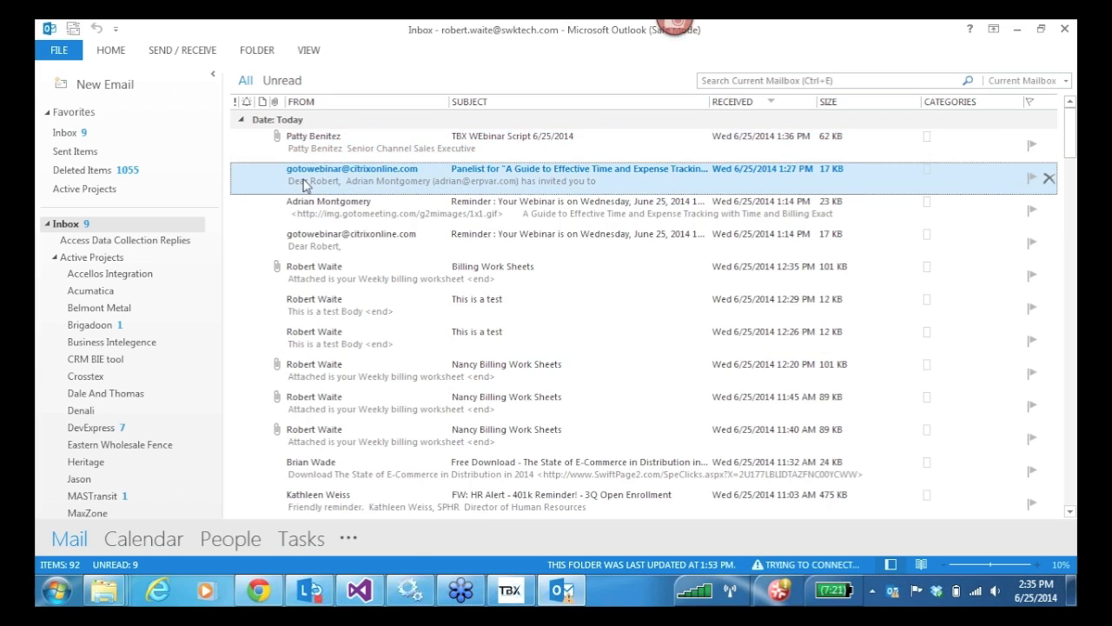
pyautogui.click(313, 137)
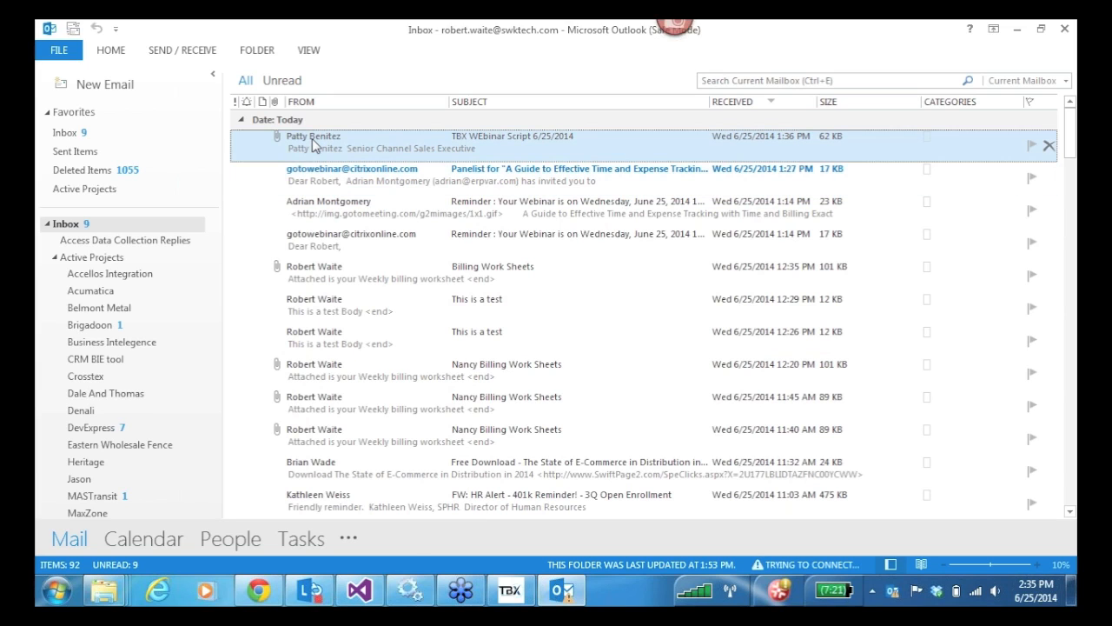
pyautogui.click(709, 380)
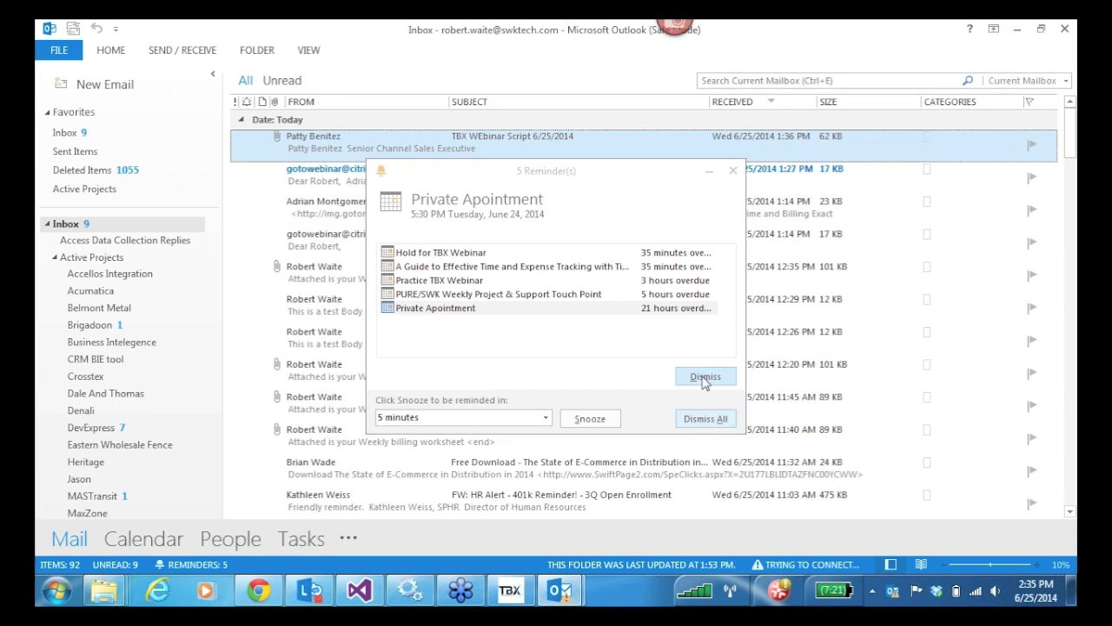
pyautogui.click(706, 377)
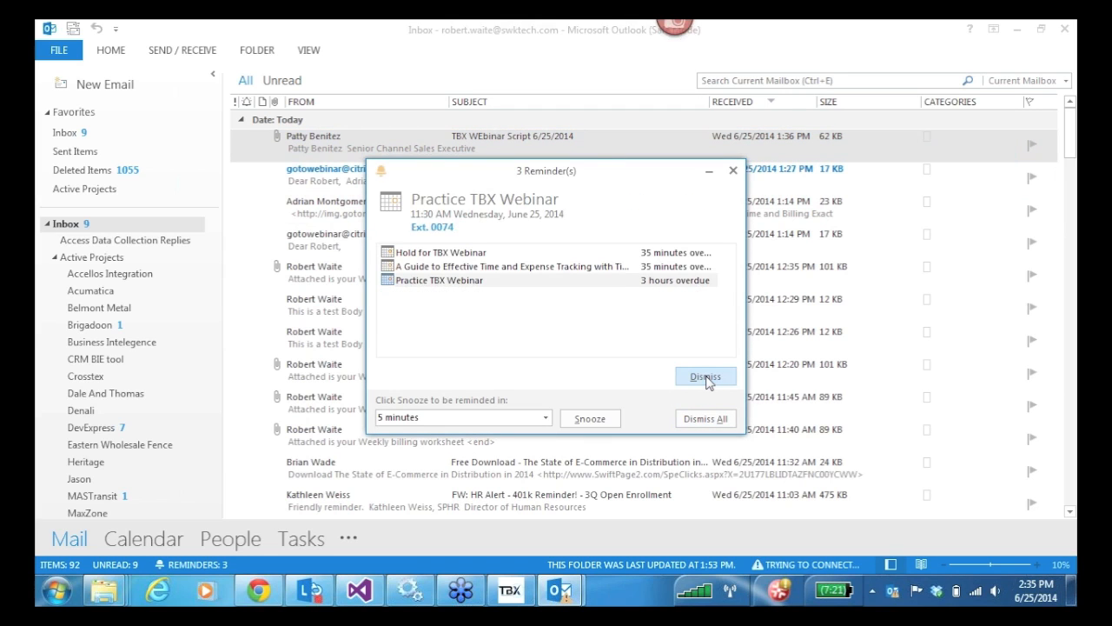
pyautogui.click(705, 377)
pyautogui.click(705, 377)
pyautogui.click(706, 377)
pyautogui.click(360, 172)
pyautogui.click(359, 145)
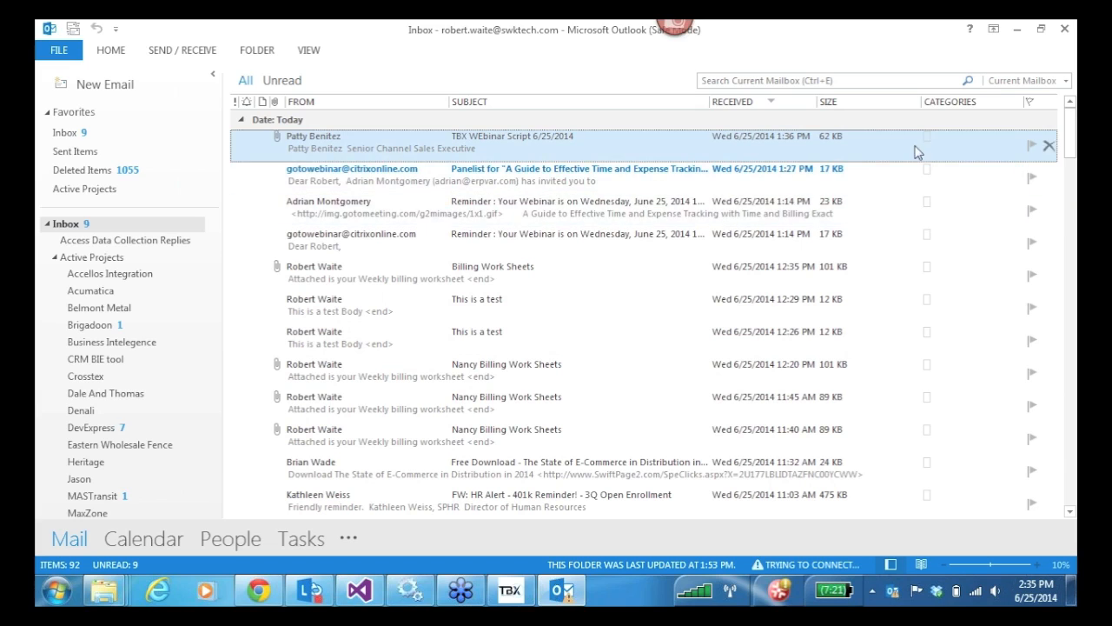
pyautogui.click(1019, 31)
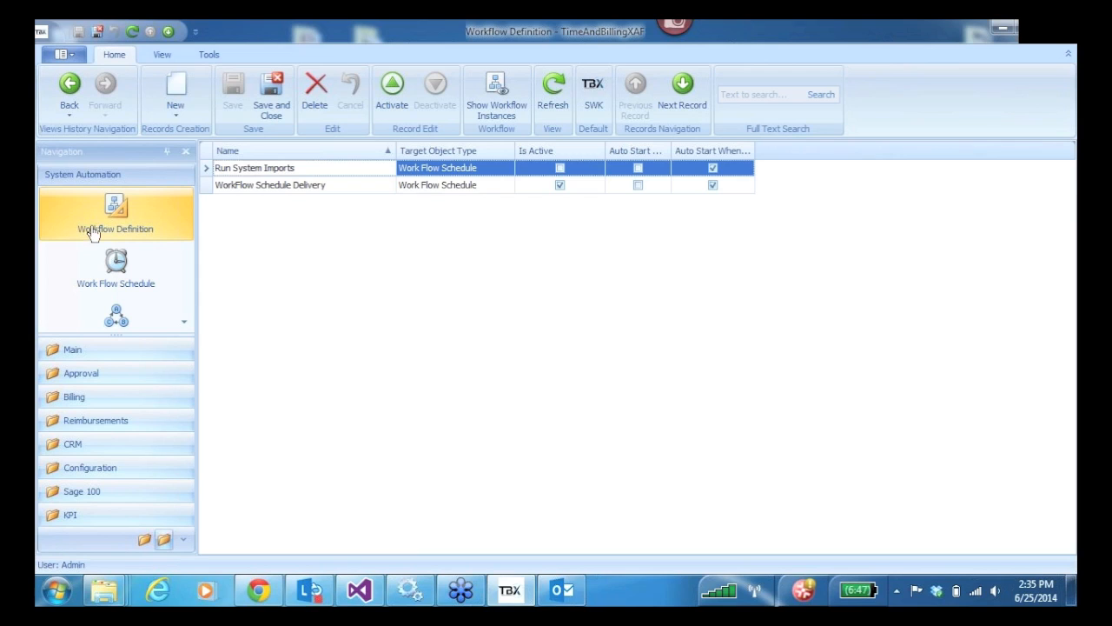
# - Open the WorkFlow Schedule Delivery definition and examine its start criteria and the Invoke The Process Method activity in the designer
pyautogui.click(208, 186)
pyautogui.doubleClick(208, 186)
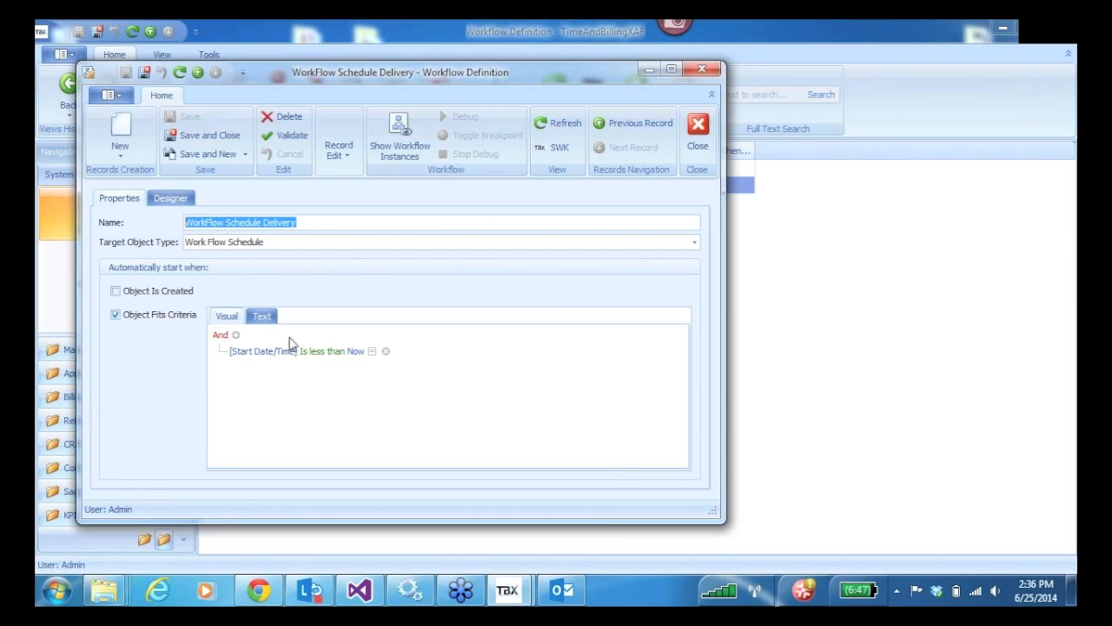
pyautogui.click(168, 198)
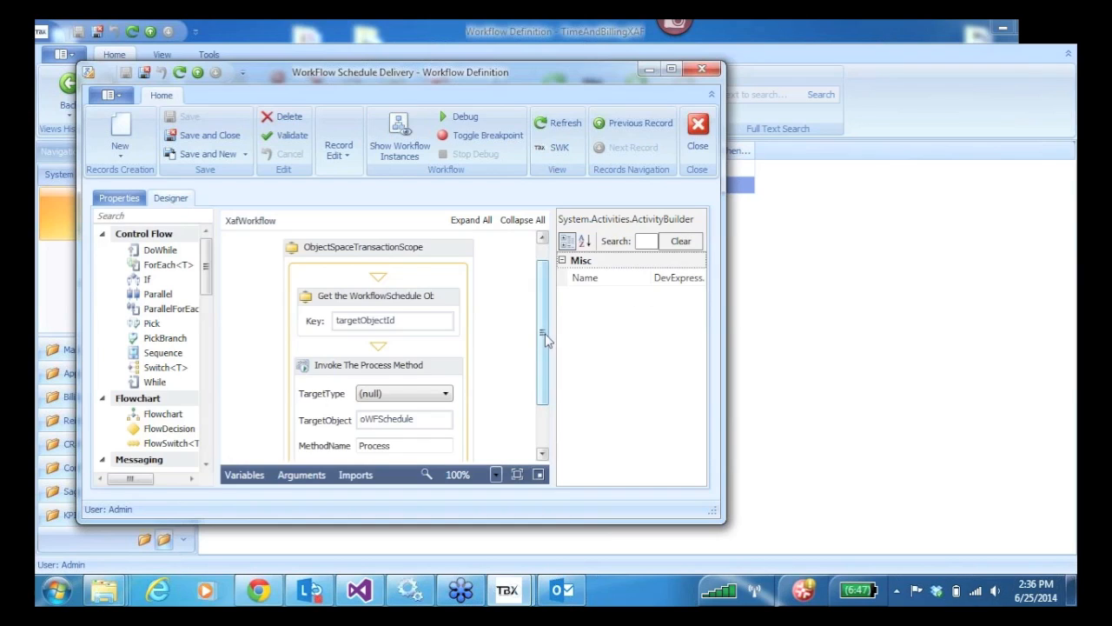
pyautogui.scroll(-3, 544, 333)
pyautogui.click(394, 379)
pyautogui.moveTo(394, 379); pyautogui.dragTo(357, 382)
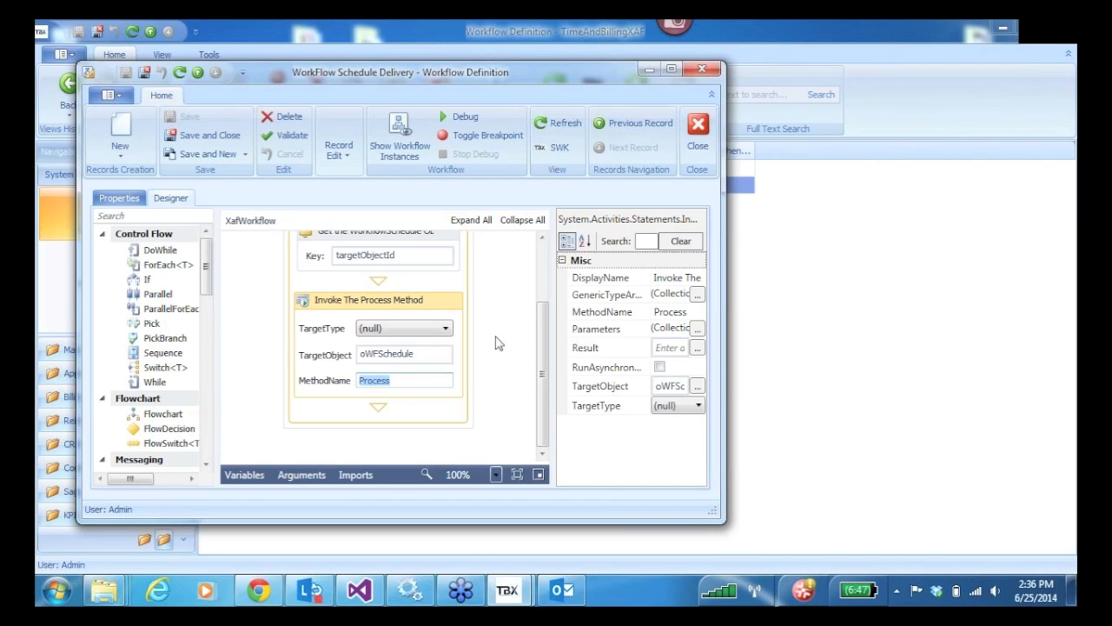
pyautogui.click(193, 137)
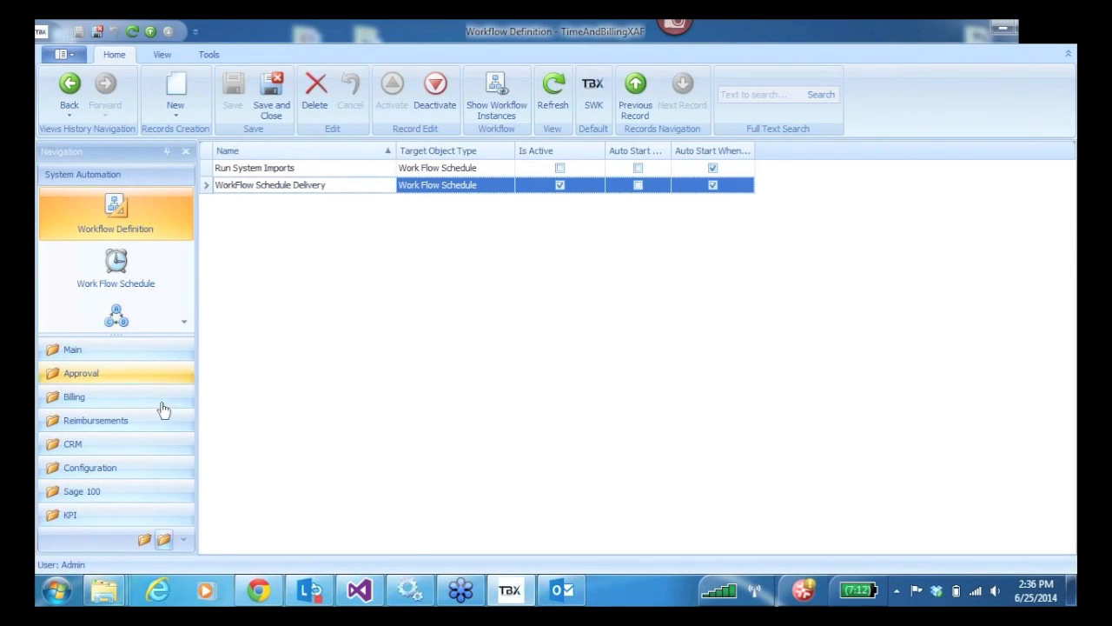
# - Switch to Outlook and open the Report.pdf attachment of the newest Billing Work Sheets email
pyautogui.click(562, 590)
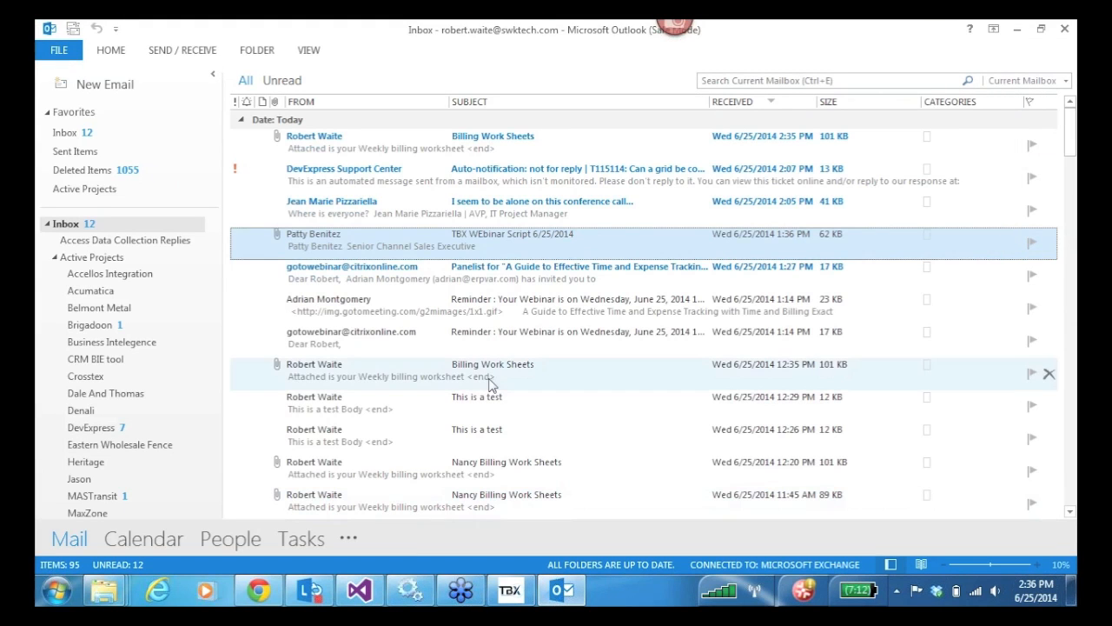
pyautogui.click(319, 149)
pyautogui.doubleClick(319, 150)
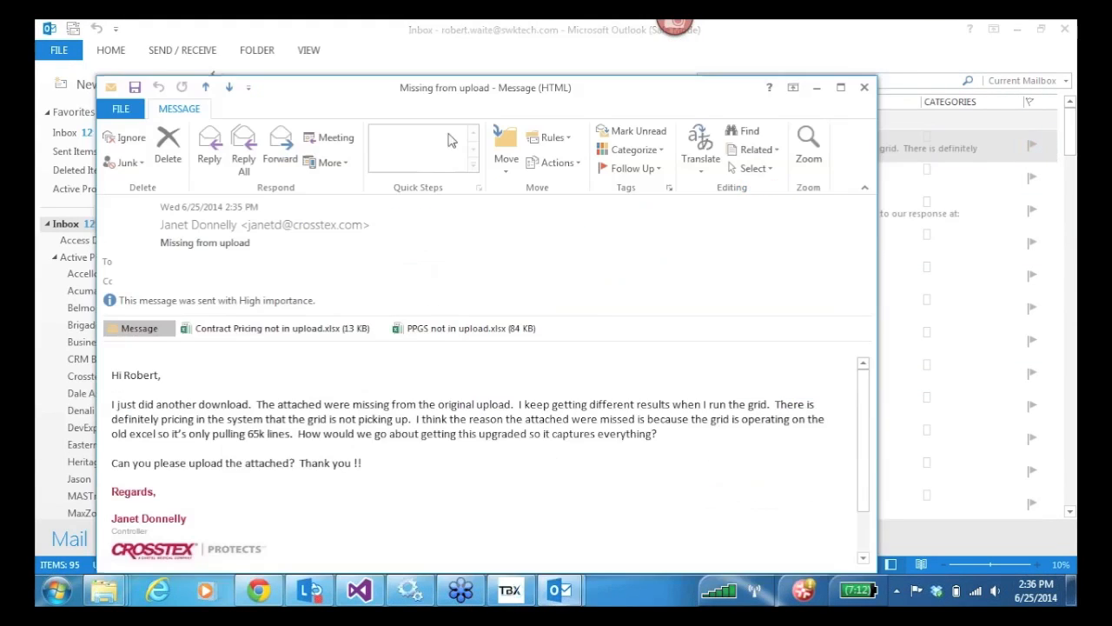
pyautogui.click(864, 87)
pyautogui.doubleClick(303, 186)
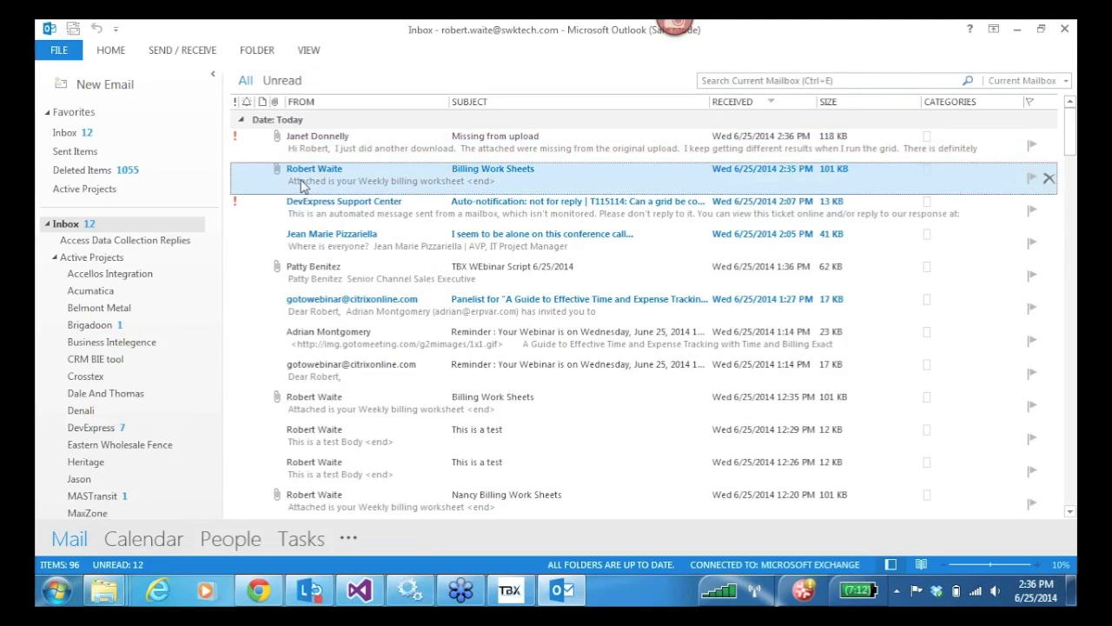
pyautogui.doubleClick(209, 288)
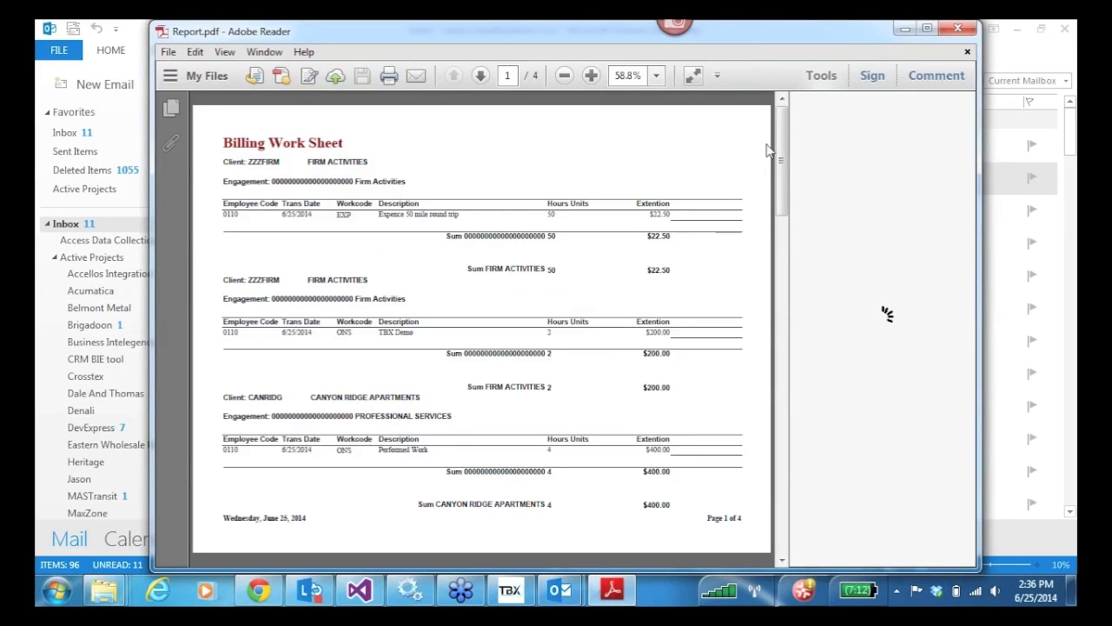
# - Review the Billing Work Sheet PDF, and minimize the report, inbox and message windows
pyautogui.moveTo(786, 133); pyautogui.dragTo(804, 191)
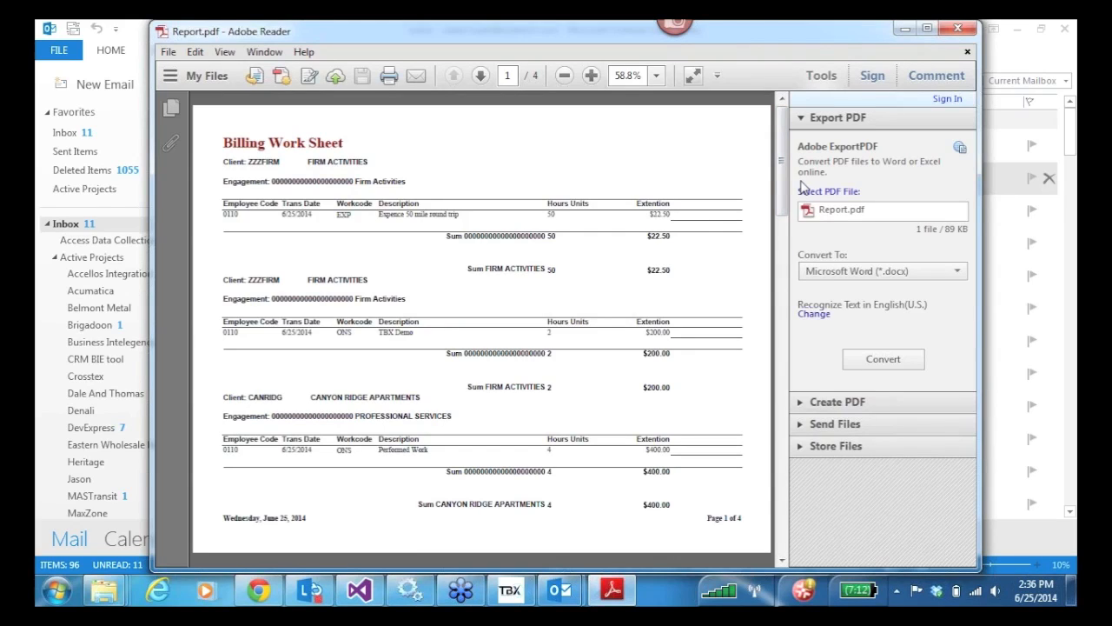
pyautogui.click(905, 31)
pyautogui.click(1018, 30)
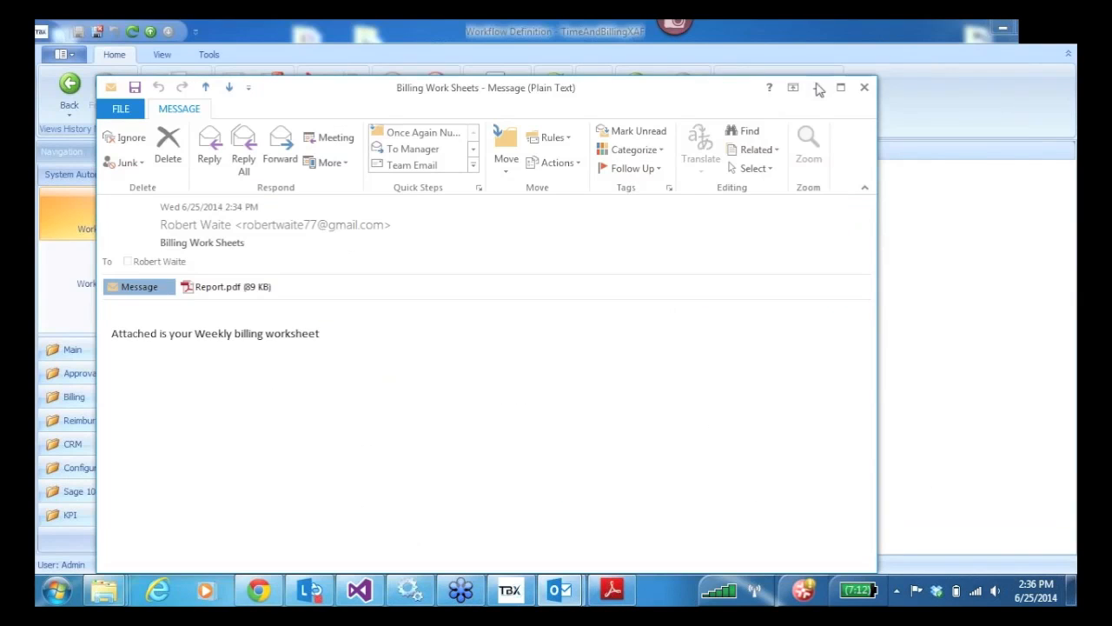
pyautogui.click(816, 87)
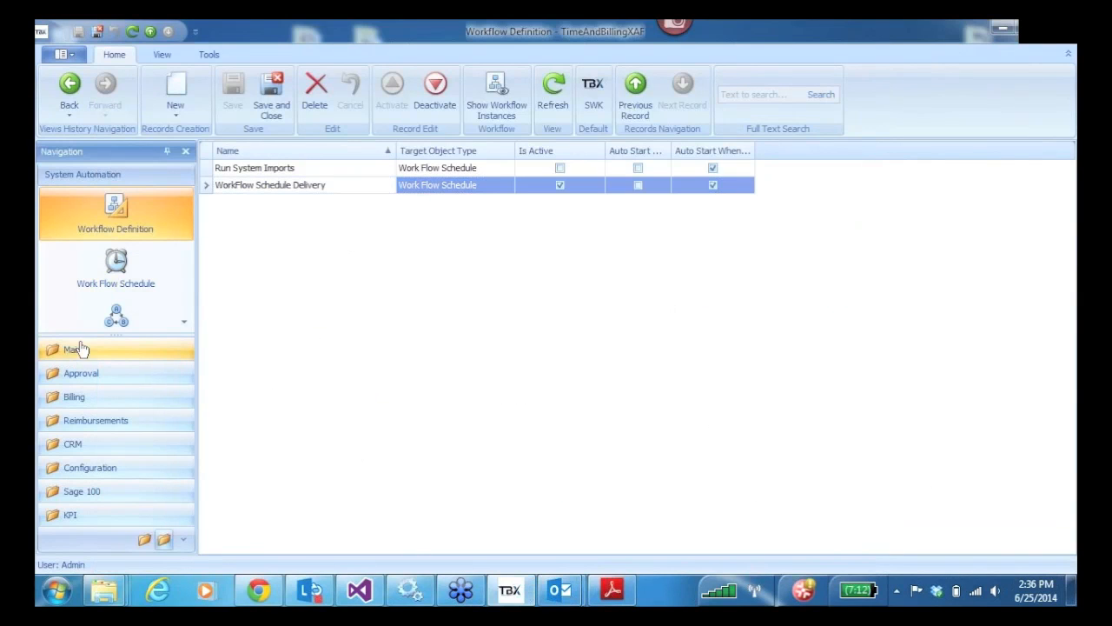
# - Open the employee's Home view in the Main group and show the Billing entries with their rate, extension and write-up/down columns
pyautogui.click(78, 349)
pyautogui.click(146, 218)
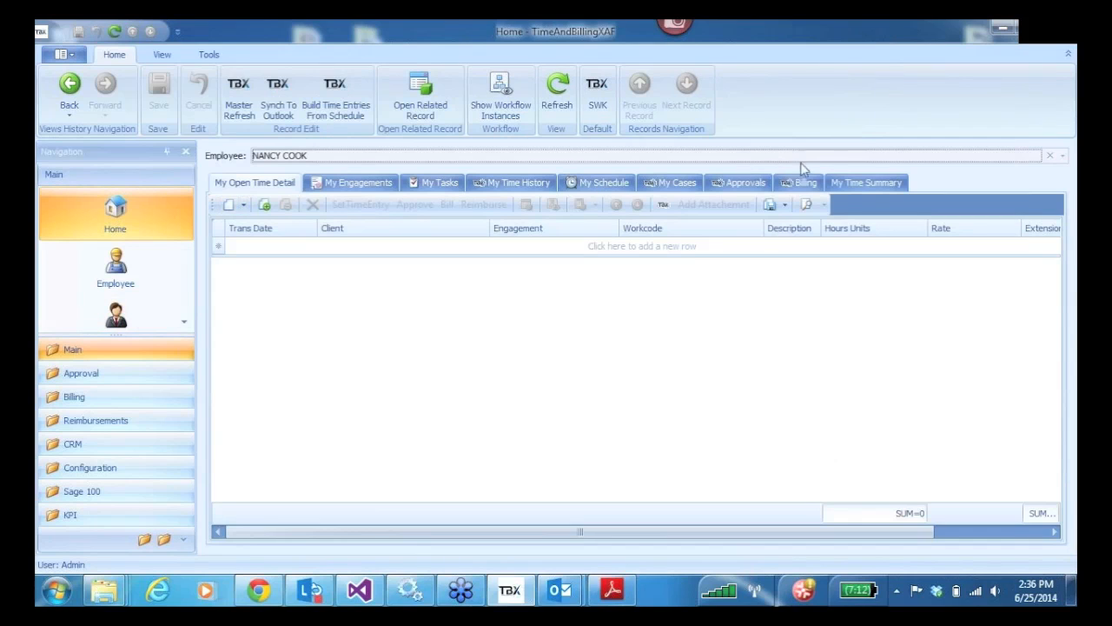
pyautogui.click(805, 183)
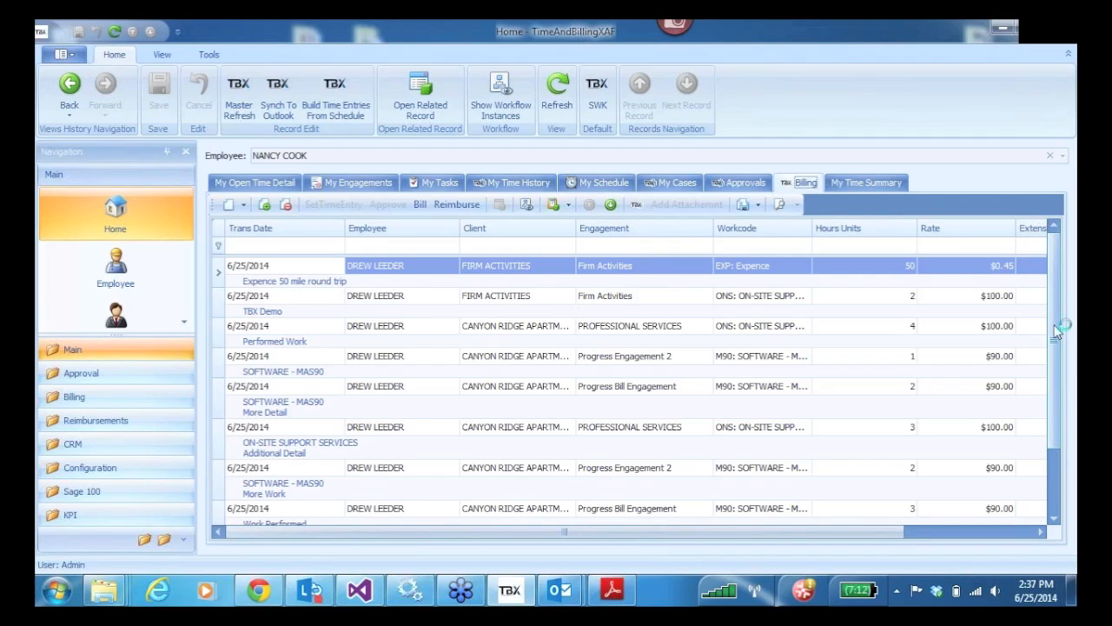
pyautogui.moveTo(1054, 345); pyautogui.dragTo(1058, 314)
pyautogui.moveTo(856, 531); pyautogui.dragTo(1008, 518)
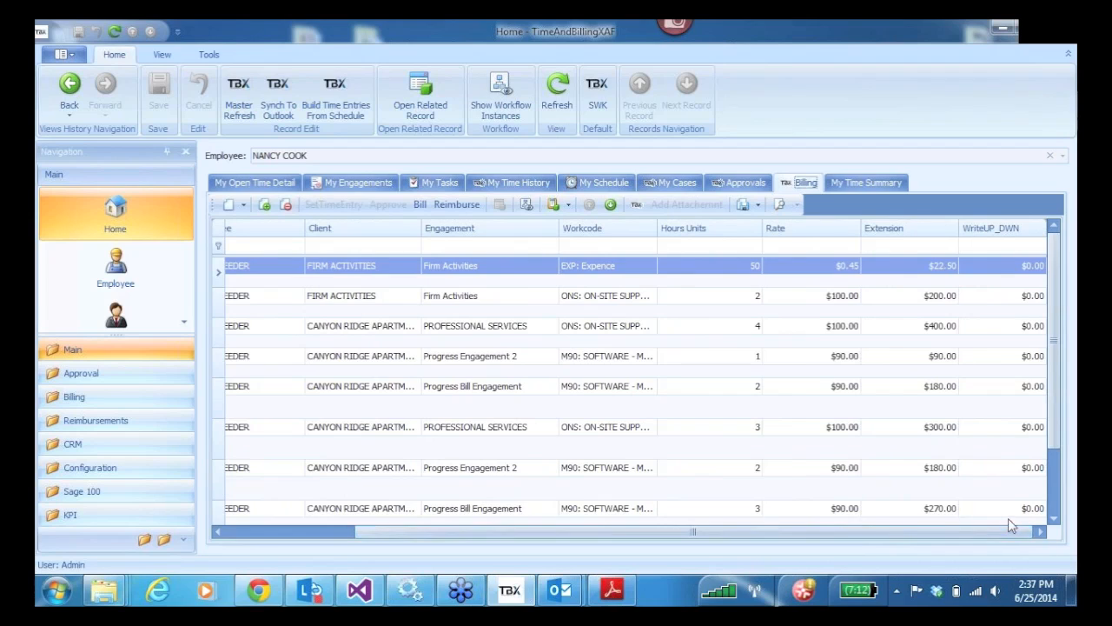
# - Set the rate of the 50-unit expense entry under Firm Activities to $0.30
pyautogui.click(824, 272)
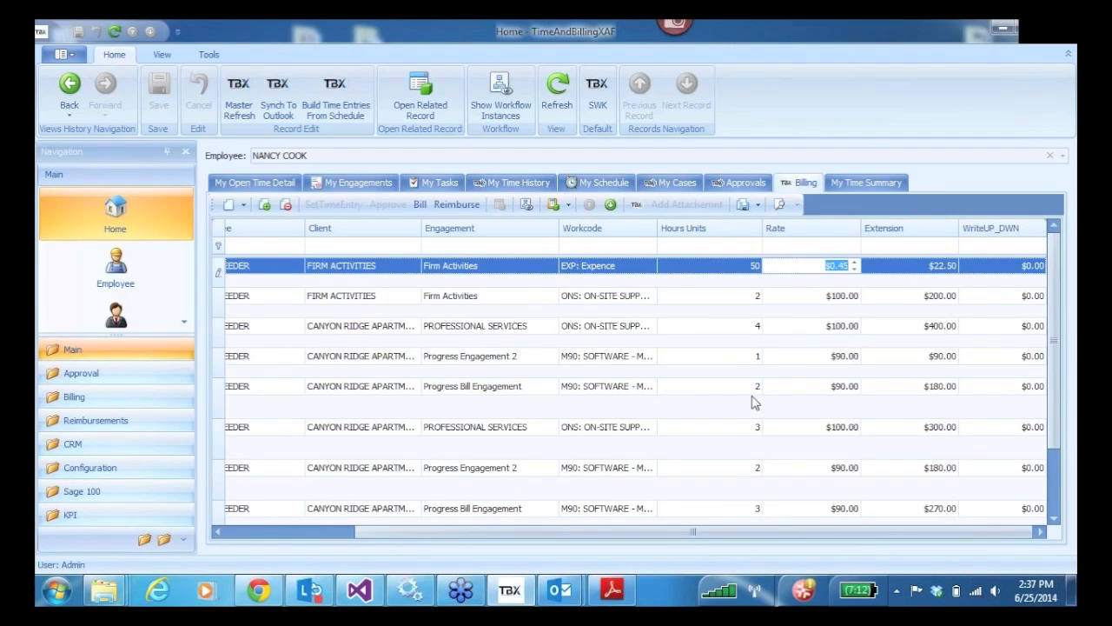
pyautogui.write('.5')
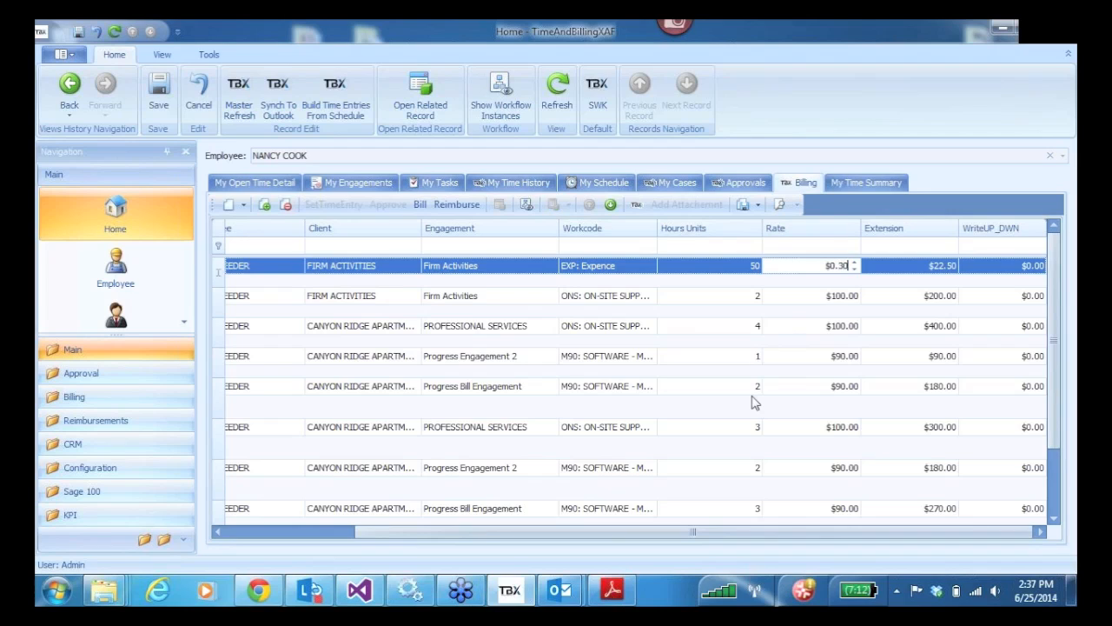
pyautogui.click(811, 298)
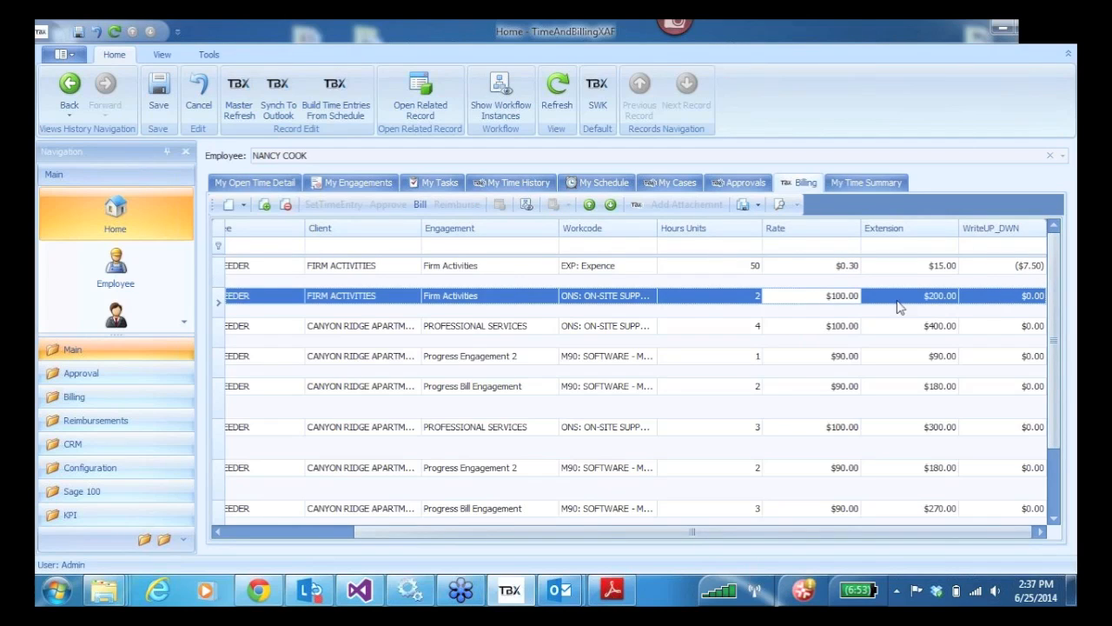
# - Set the rate of the 2-unit Firm Activities entry to $150.00 and of the 4-unit Professional Services entry to $50.00
pyautogui.click(801, 298)
pyautogui.write('15')
pyautogui.click(813, 328)
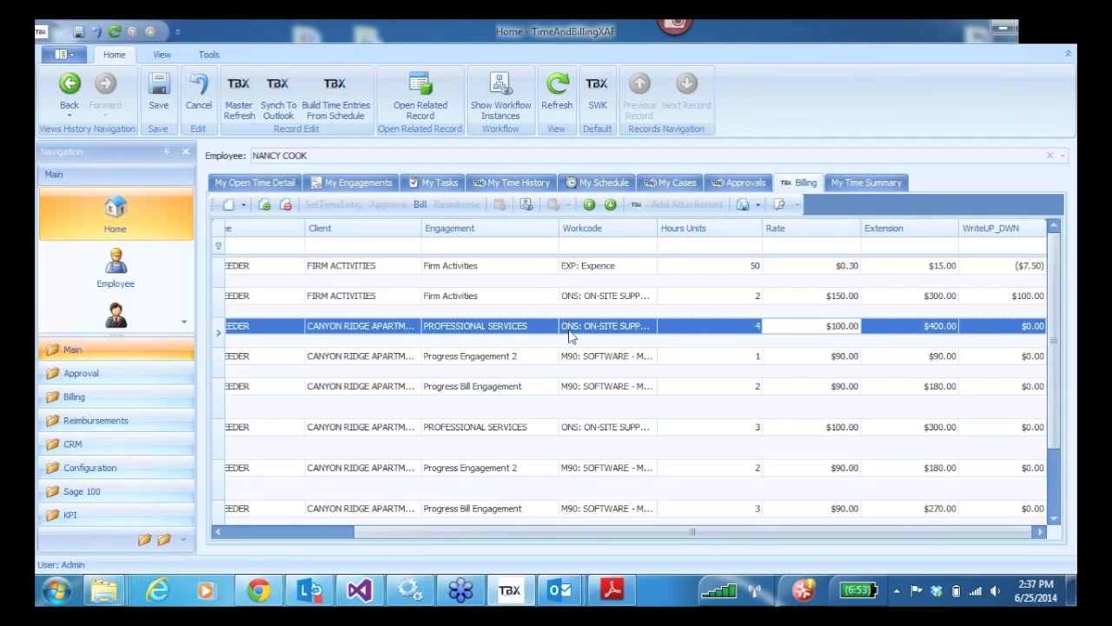
pyautogui.click(806, 325)
pyautogui.moveTo(807, 325); pyautogui.dragTo(852, 331)
pyautogui.write('50')
pyautogui.click(827, 358)
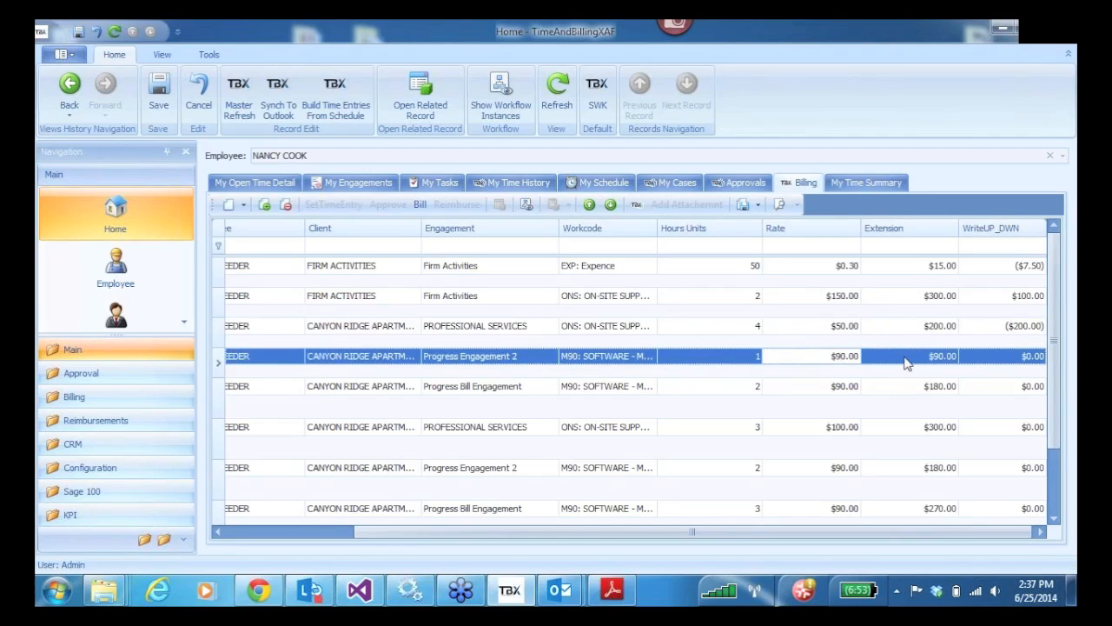
# - Set the extension of the 2-unit Progress Bill Engagement entry to $150.00
pyautogui.click(917, 388)
pyautogui.doubleClick(904, 389)
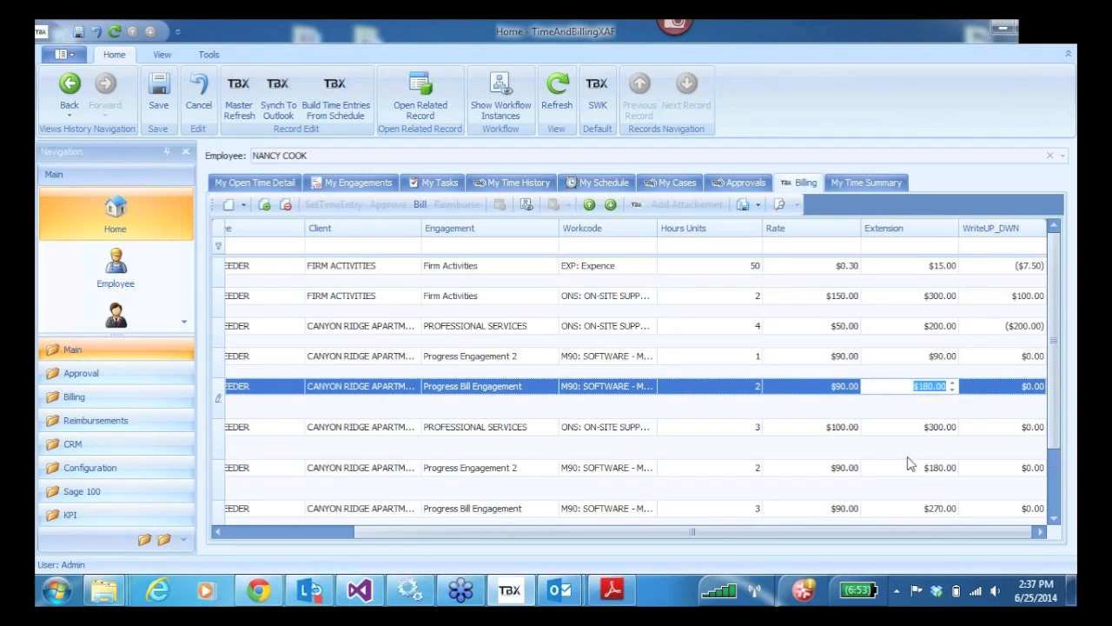
pyautogui.write('15')
pyautogui.click(910, 431)
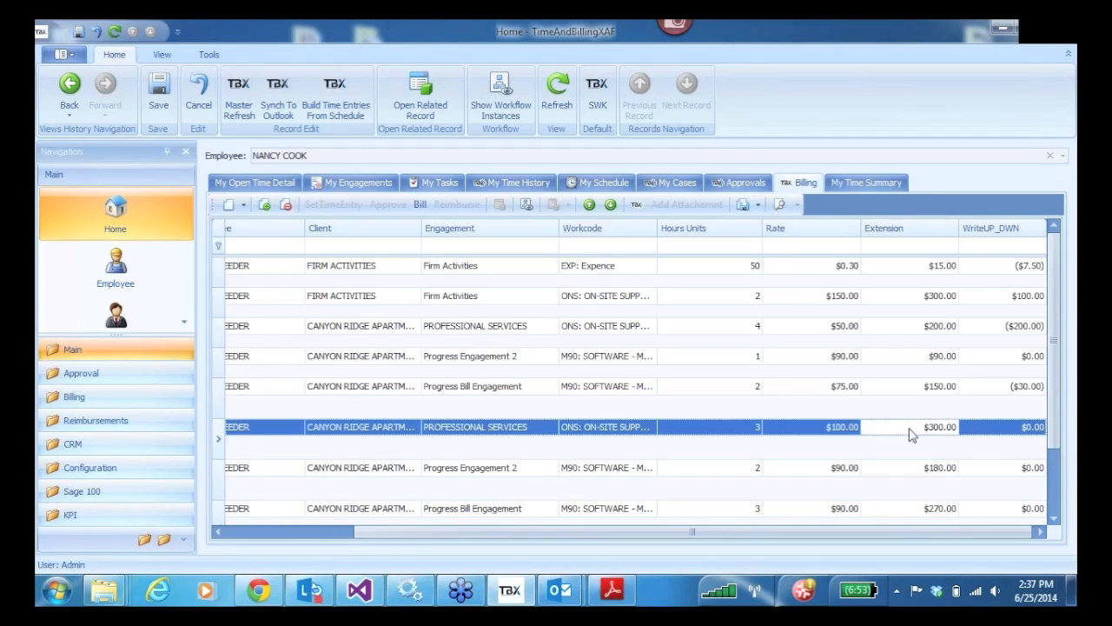
pyautogui.click(925, 470)
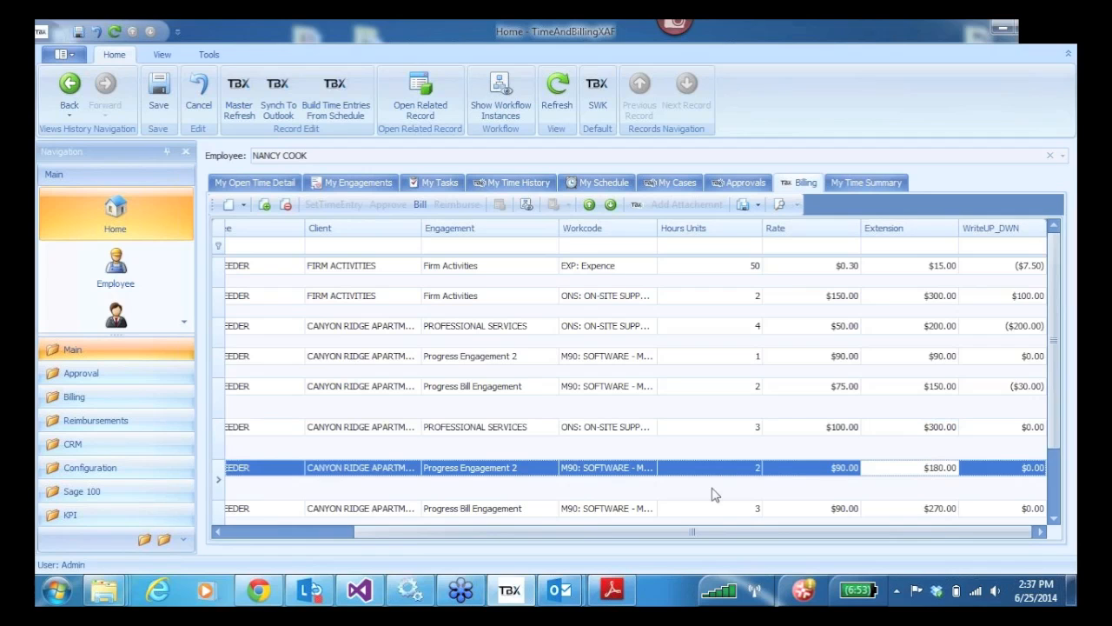
# - Open the 3-unit Professional Services entry, put "Additional Detail" on its own description line, add a line about the added content, and save and close it
pyautogui.moveTo(646, 532)
pyautogui.mouseDown()
pyautogui.moveTo(368, 534)
pyautogui.moveTo(633, 522)
pyautogui.mouseUp()
pyautogui.click(220, 428)
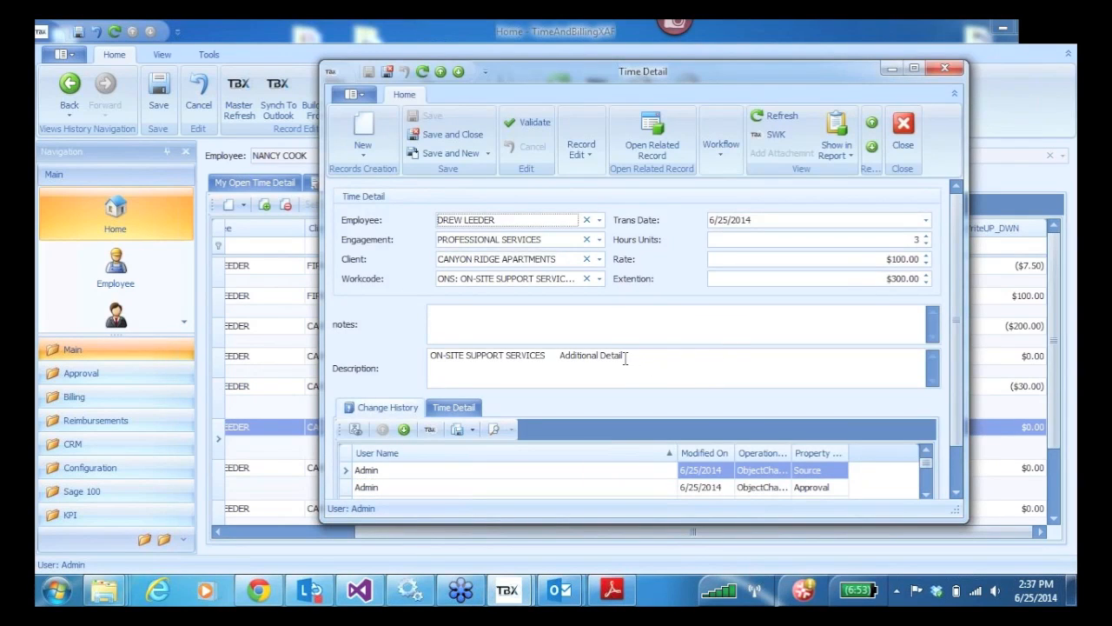
pyautogui.click(624, 358)
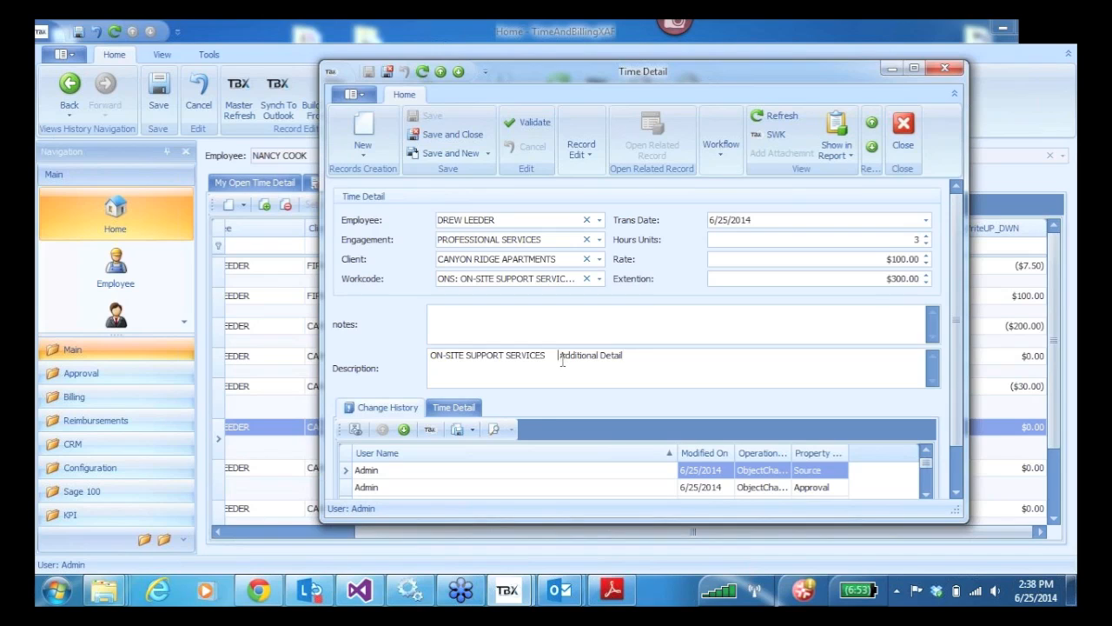
pyautogui.press('Return')
pyautogui.press('Delete')
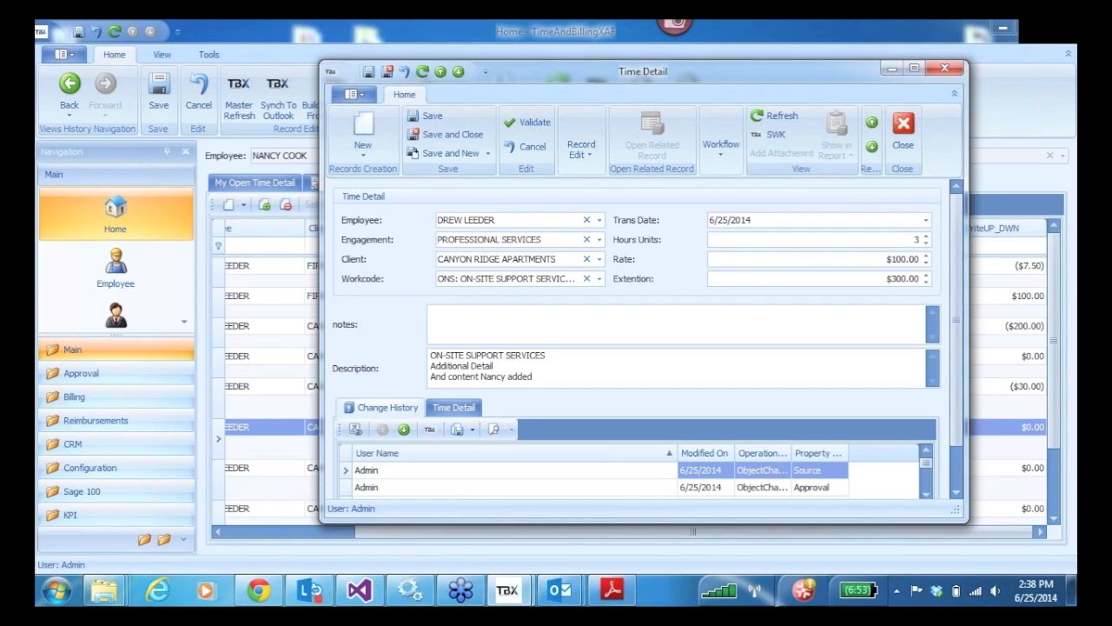
pyautogui.click(437, 140)
pyautogui.click(243, 391)
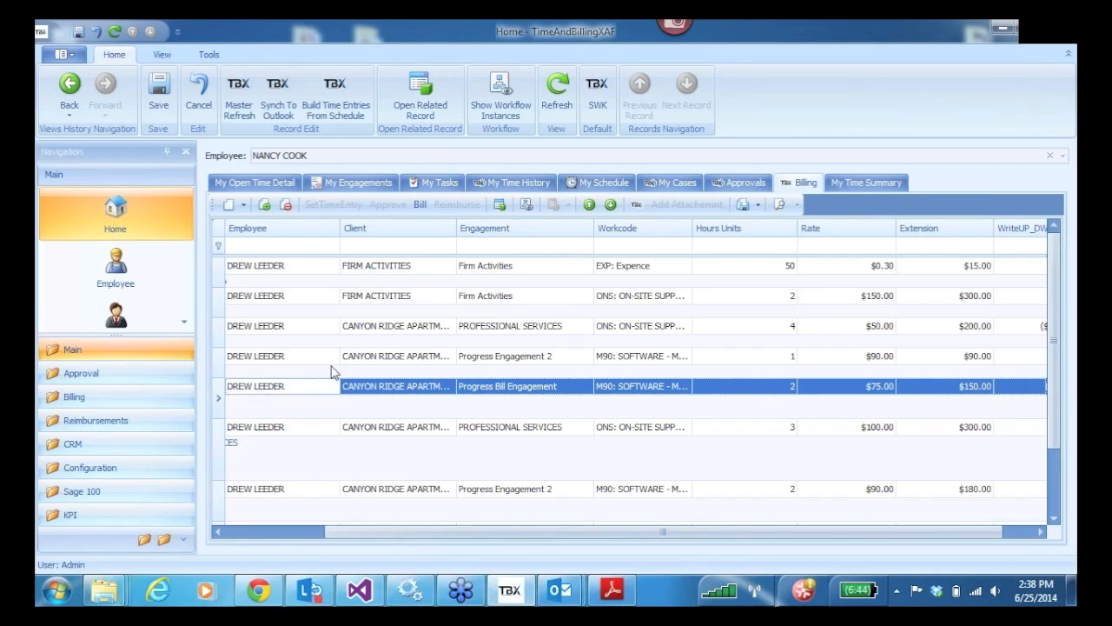
pyautogui.moveTo(388, 531); pyautogui.dragTo(289, 531)
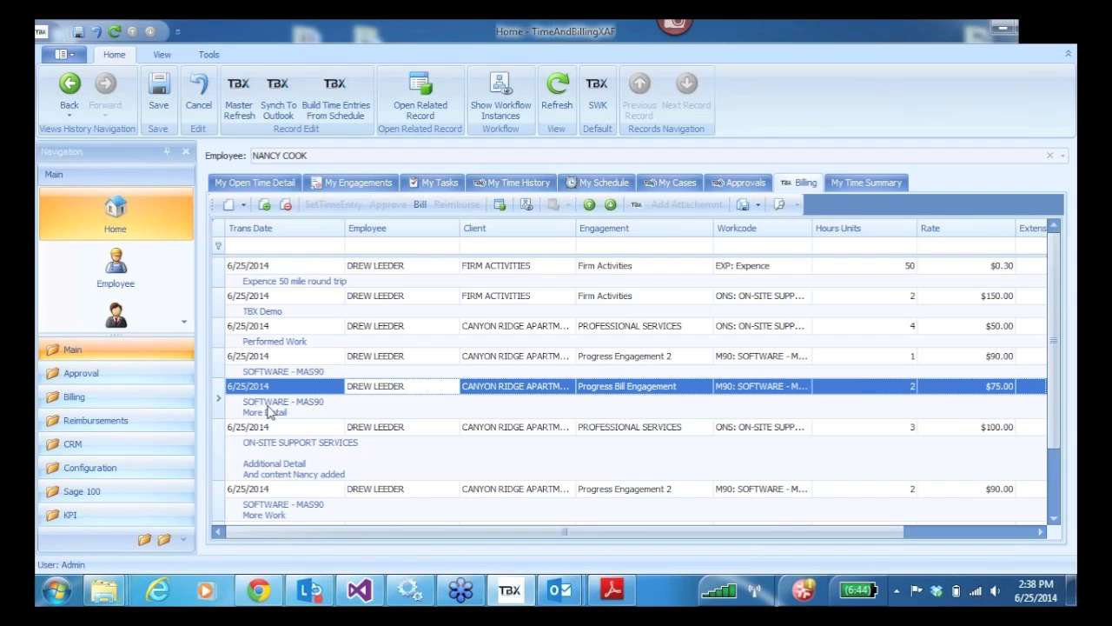
# - Select both Professional Services and both Progress Engagement 2 entries together, and replace that selection with only the 50-unit expense entry
pyautogui.click(220, 367)
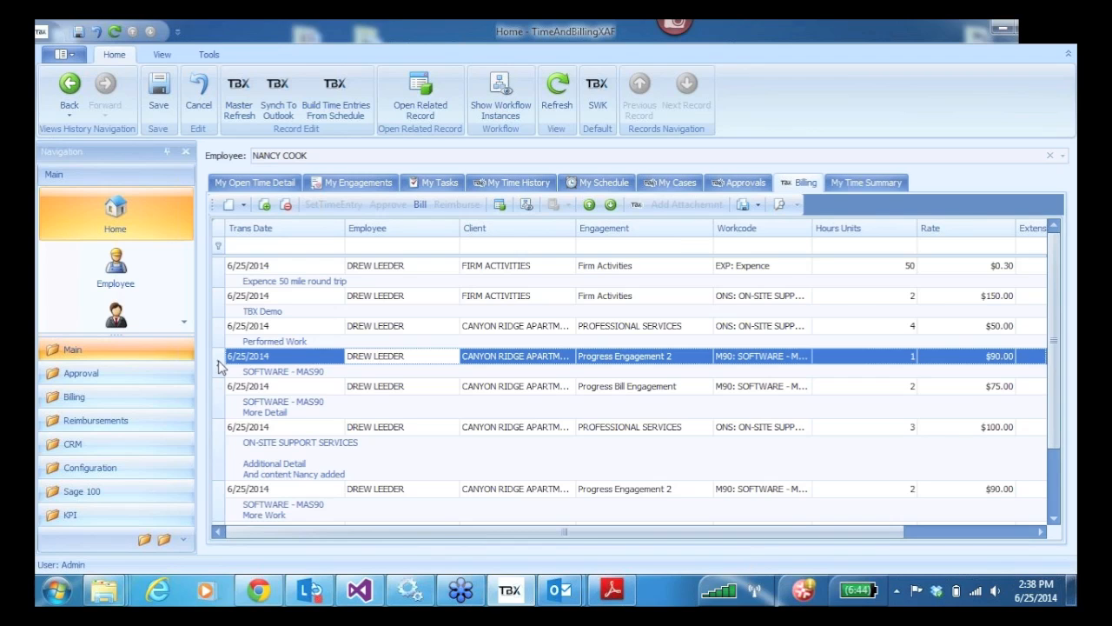
pyautogui.keyDown('ctrl'); pyautogui.click(220, 329); pyautogui.keyUp('ctrl')
pyautogui.keyDown('ctrl'); pyautogui.click(223, 448); pyautogui.keyUp('ctrl')
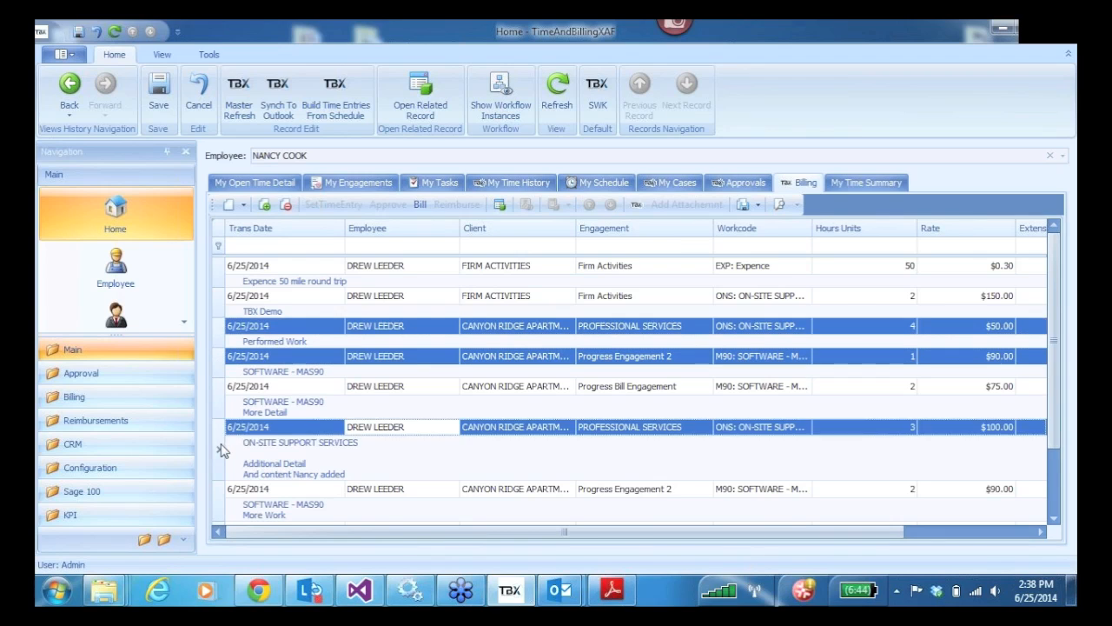
pyautogui.keyDown('ctrl'); pyautogui.click(222, 504); pyautogui.keyUp('ctrl')
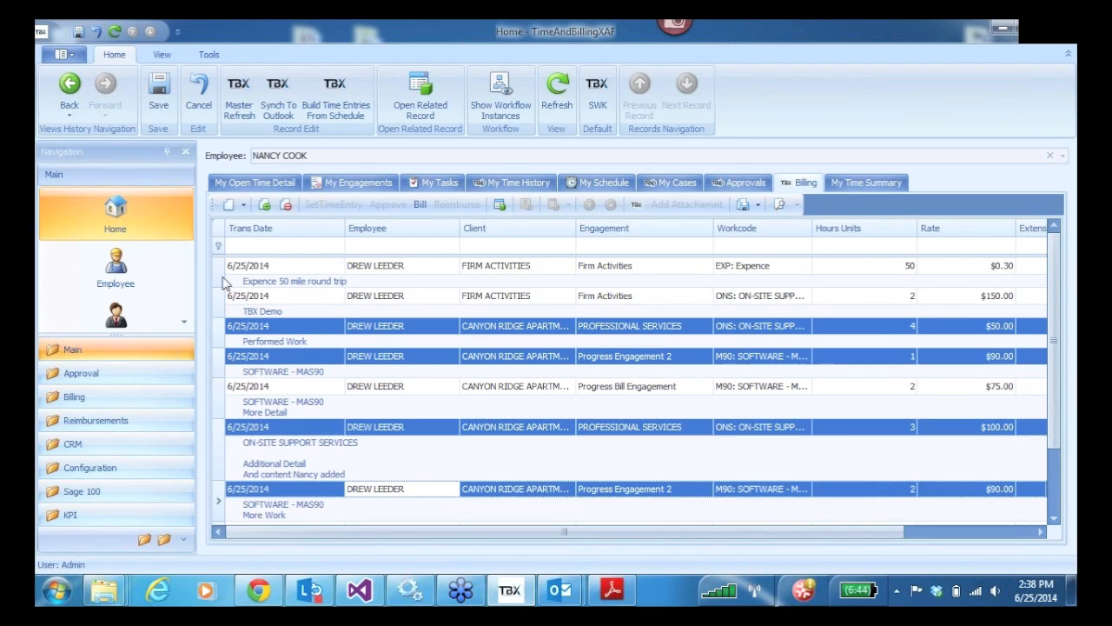
pyautogui.click(224, 283)
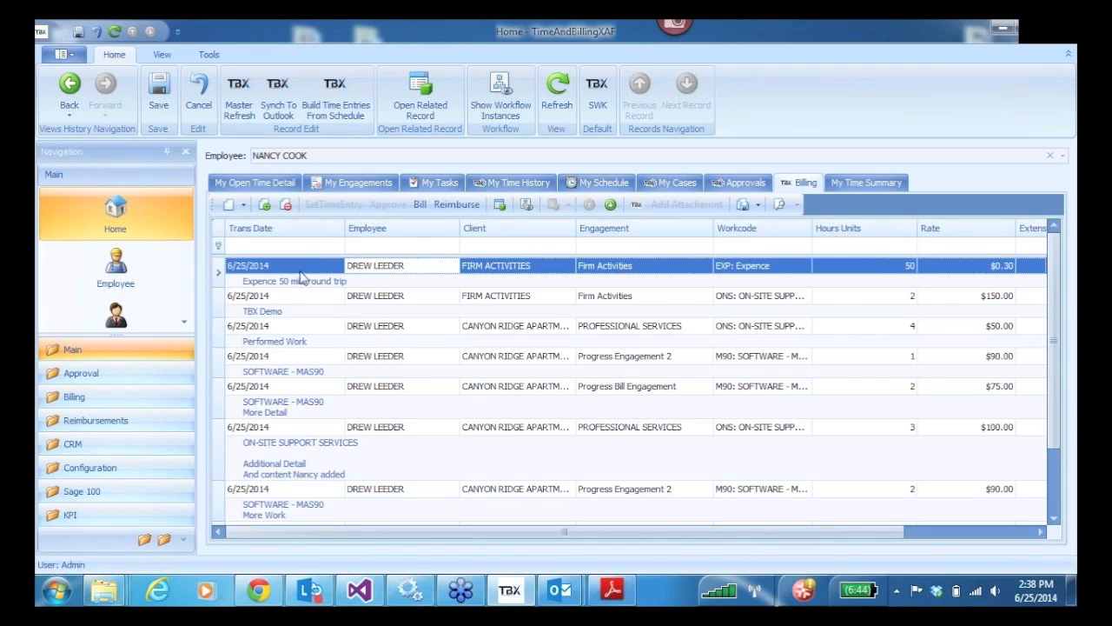
# - Filter the billing entries by the client Canyon Ridge Apartments, and clear the filter again
pyautogui.click(454, 225)
pyautogui.click(415, 229)
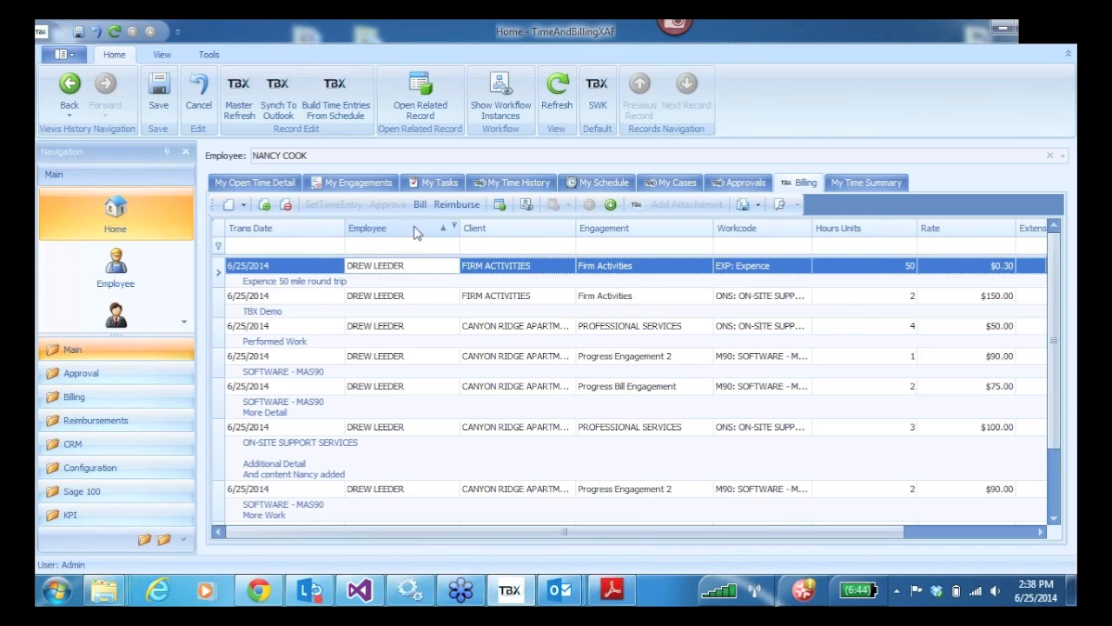
pyautogui.click(570, 225)
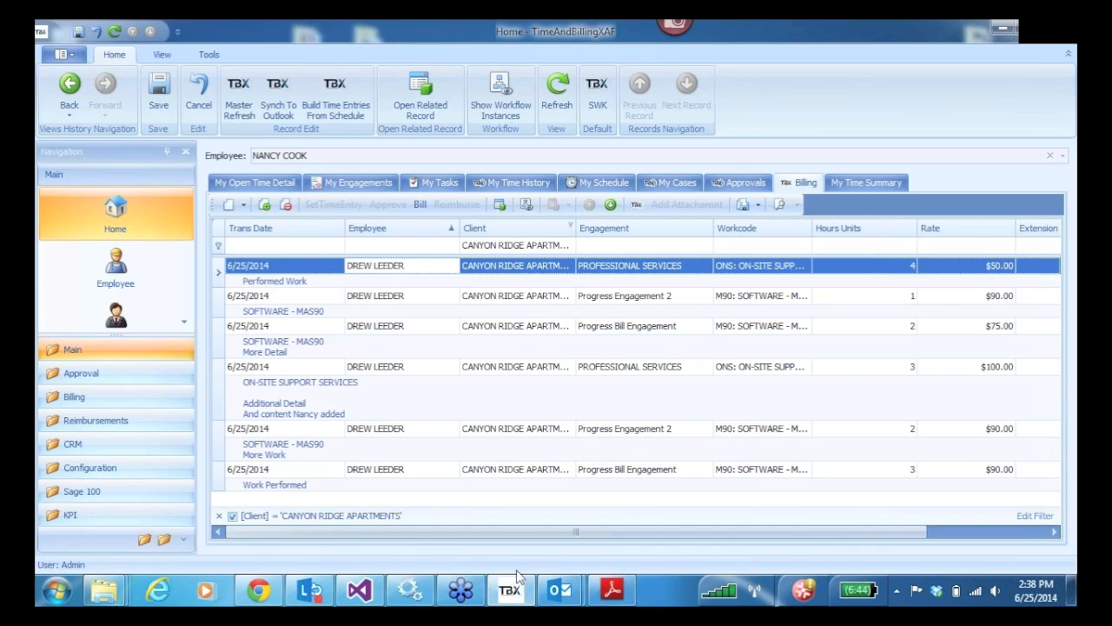
pyautogui.click(571, 226)
pyautogui.click(591, 240)
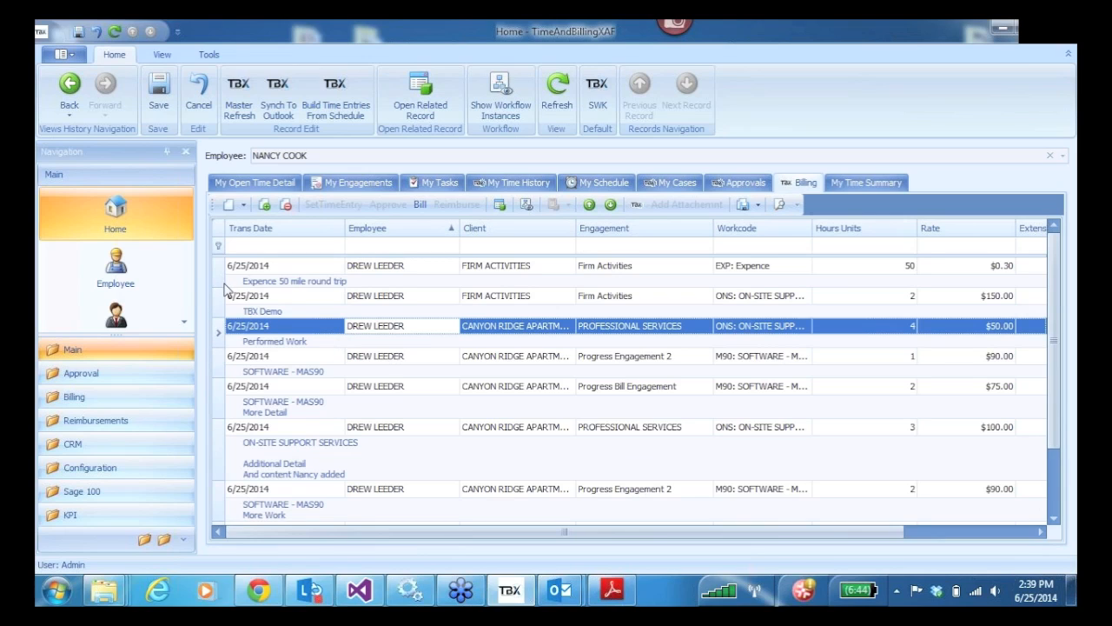
# - Select all billing entries, bill them, and refresh the Home view
pyautogui.click(221, 369)
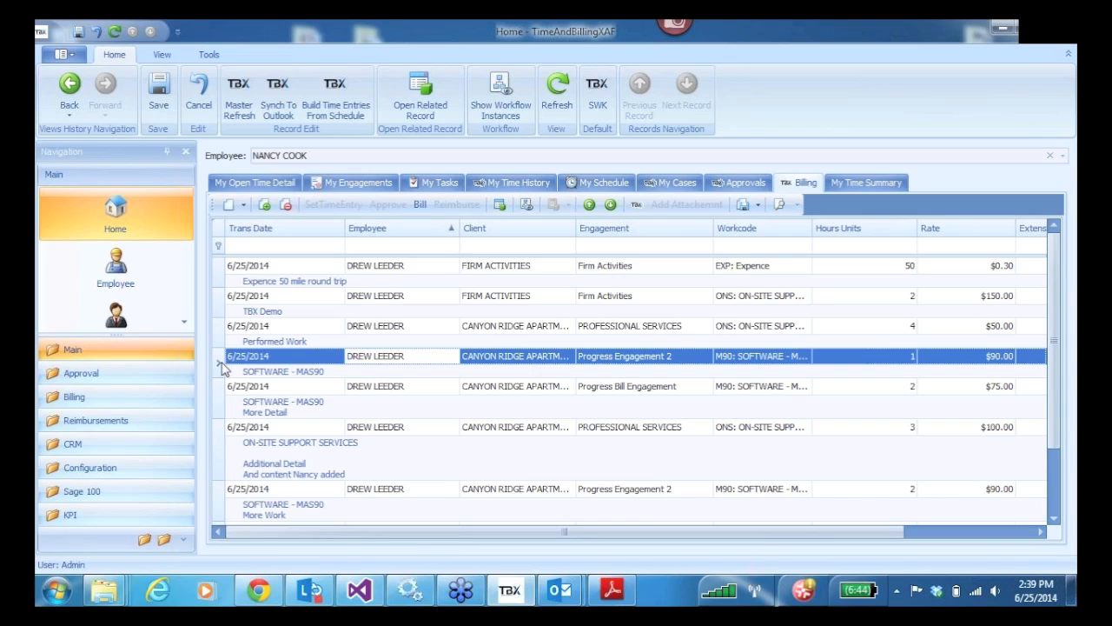
pyautogui.hotkey('ctrl', 'a')
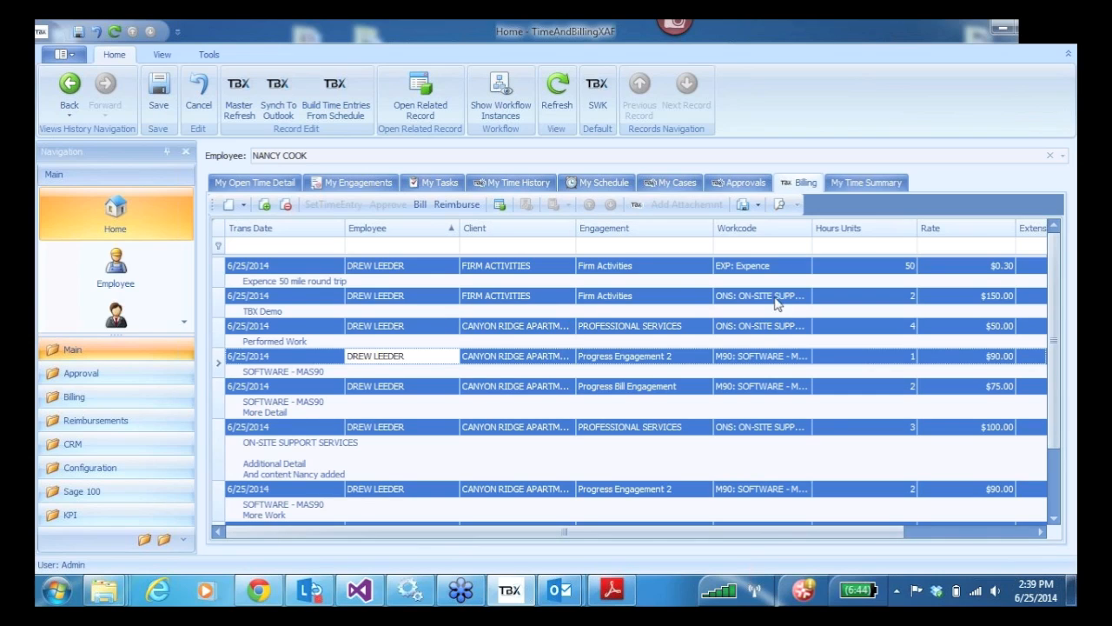
pyautogui.click(421, 205)
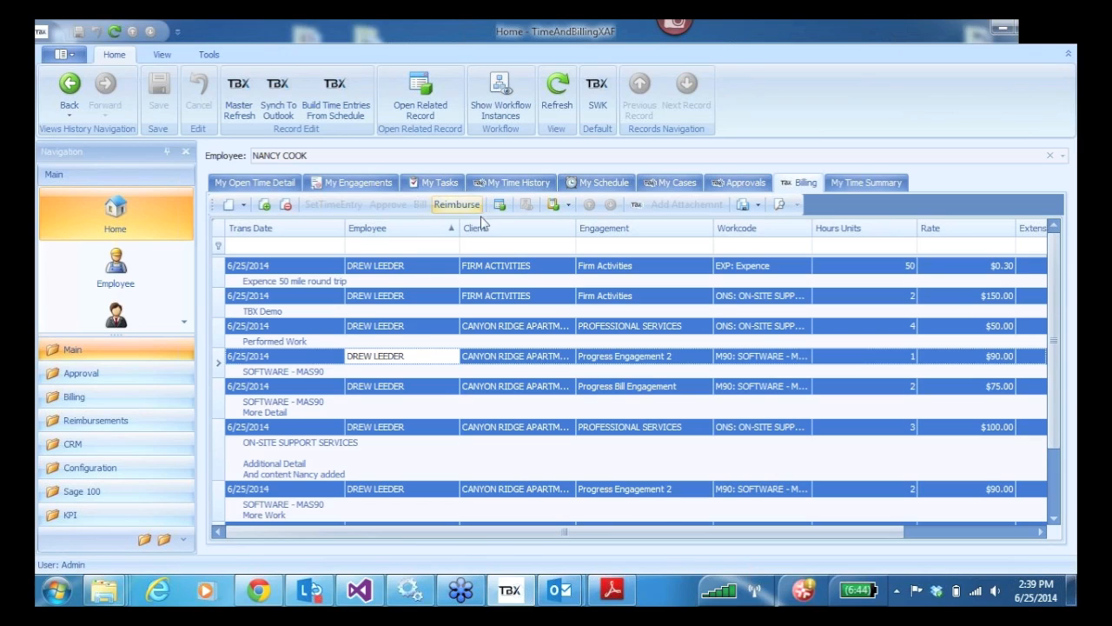
pyautogui.click(560, 89)
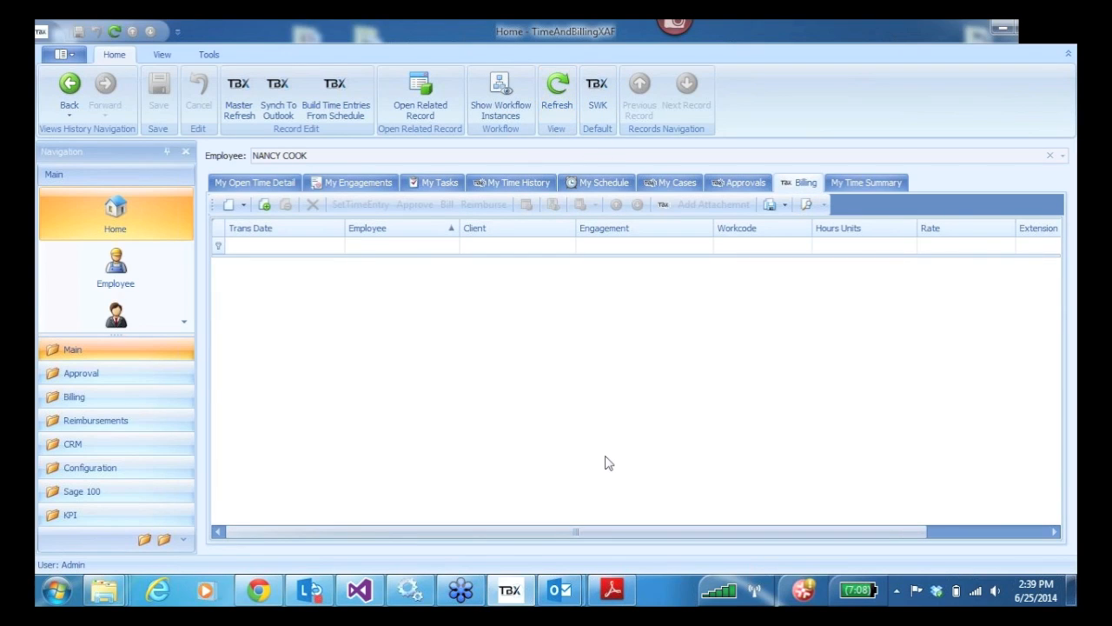
# - Open the Billing Entry list in the Billing group and clear the exception message of billing entry 55
pyautogui.click(73, 400)
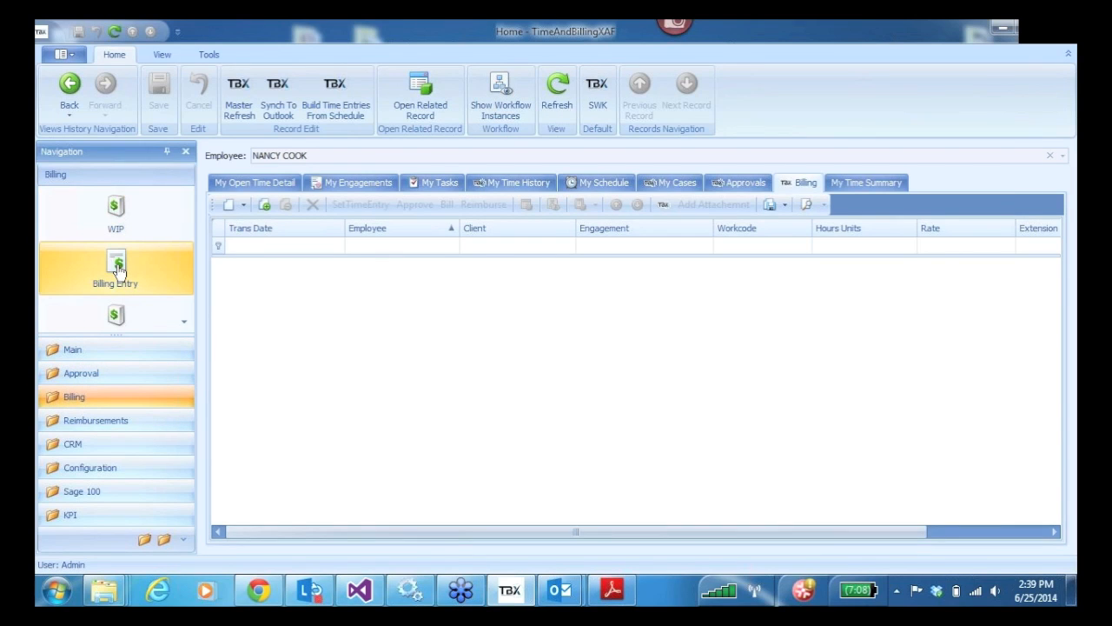
pyautogui.click(119, 271)
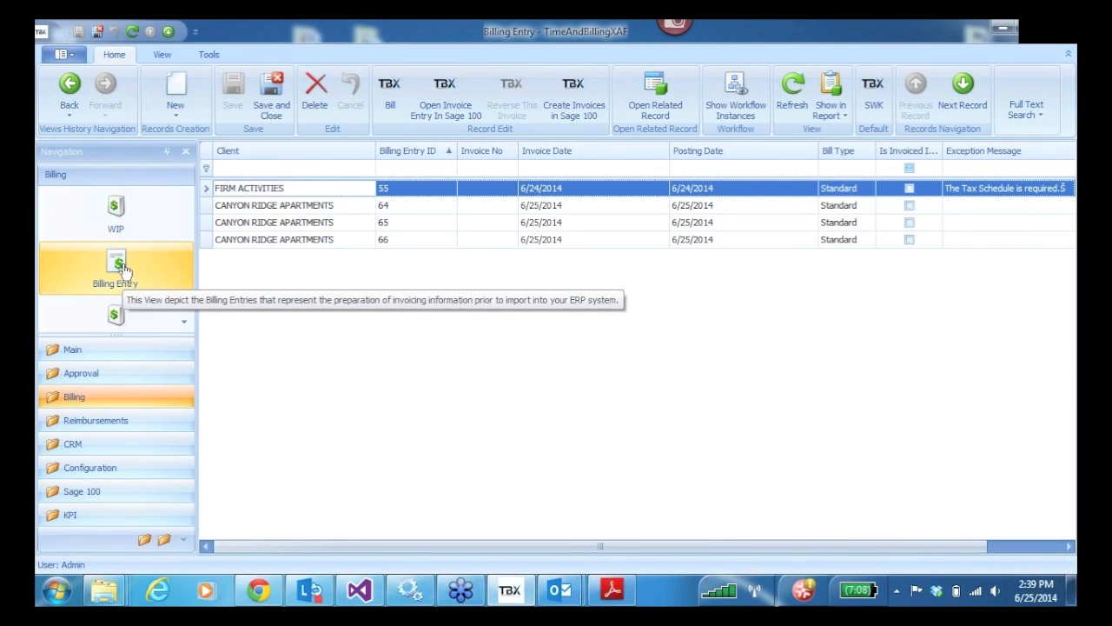
pyautogui.click(955, 193)
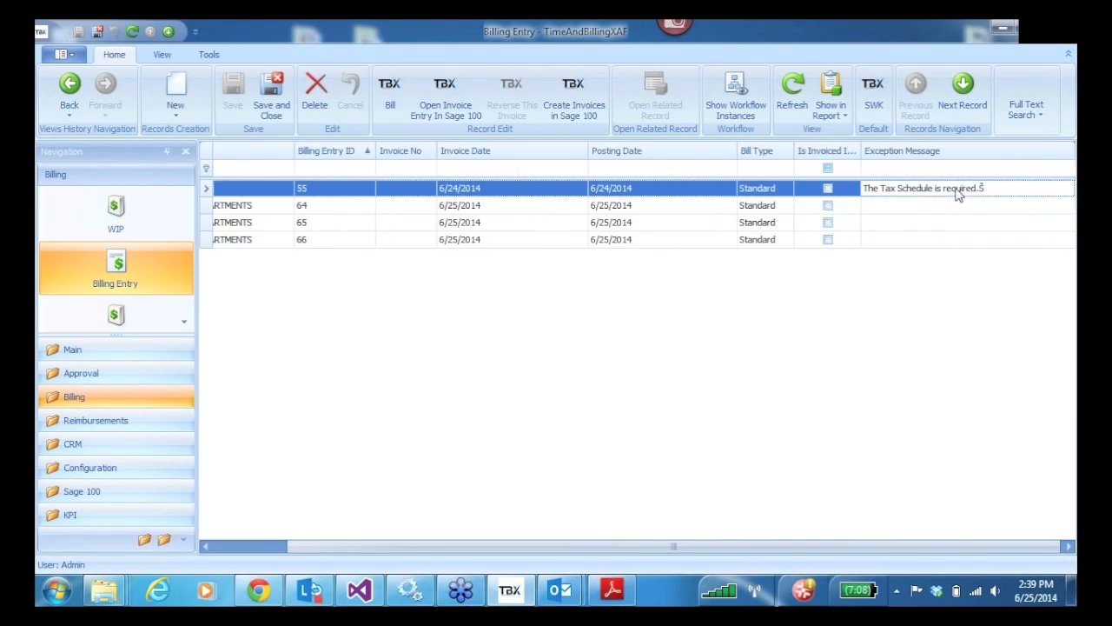
pyautogui.moveTo(987, 187); pyautogui.dragTo(860, 188)
pyautogui.press('BackSpace')
pyautogui.click(869, 209)
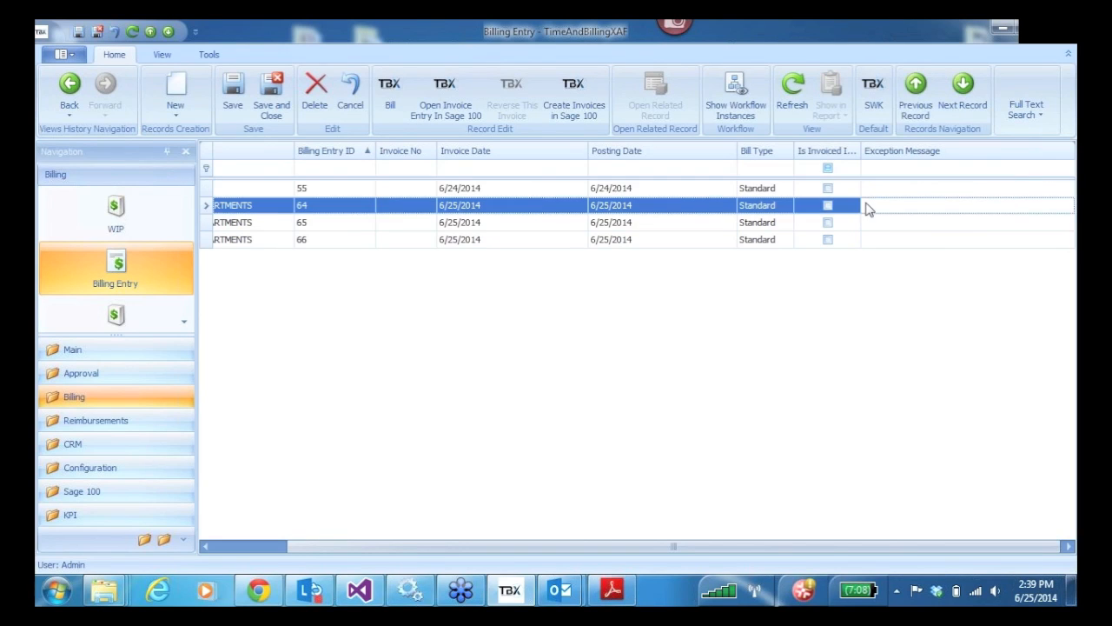
# - Open billing entry 64 in a maximized window and add a Sum total to the Extension column of its time detail
pyautogui.moveTo(672, 547); pyautogui.dragTo(594, 547)
pyautogui.click(211, 221)
pyautogui.click(208, 206)
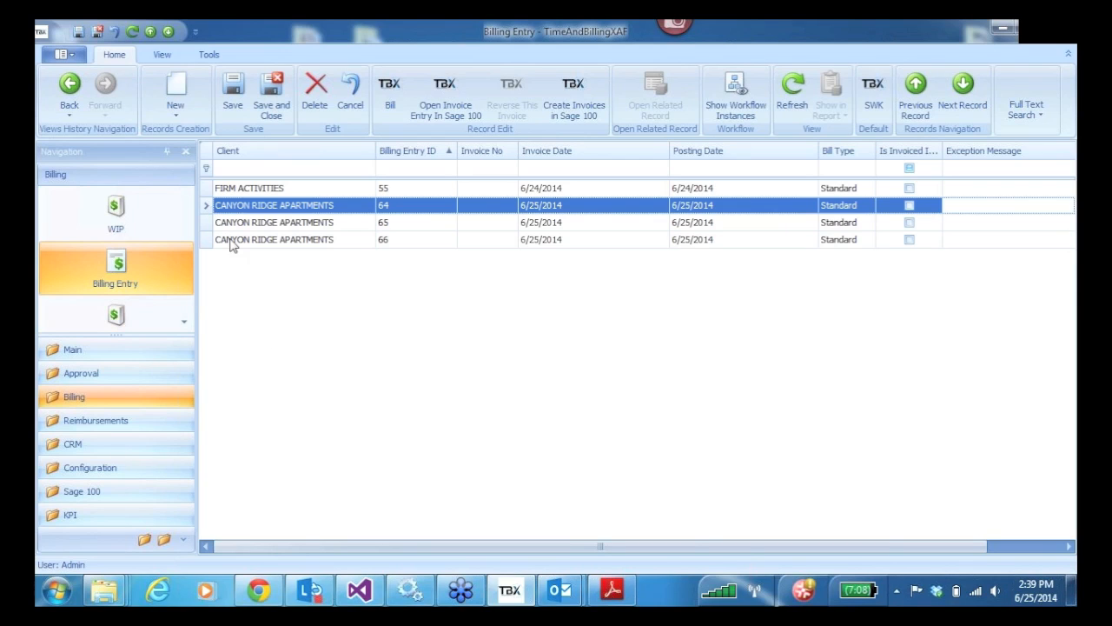
pyautogui.doubleClick(207, 206)
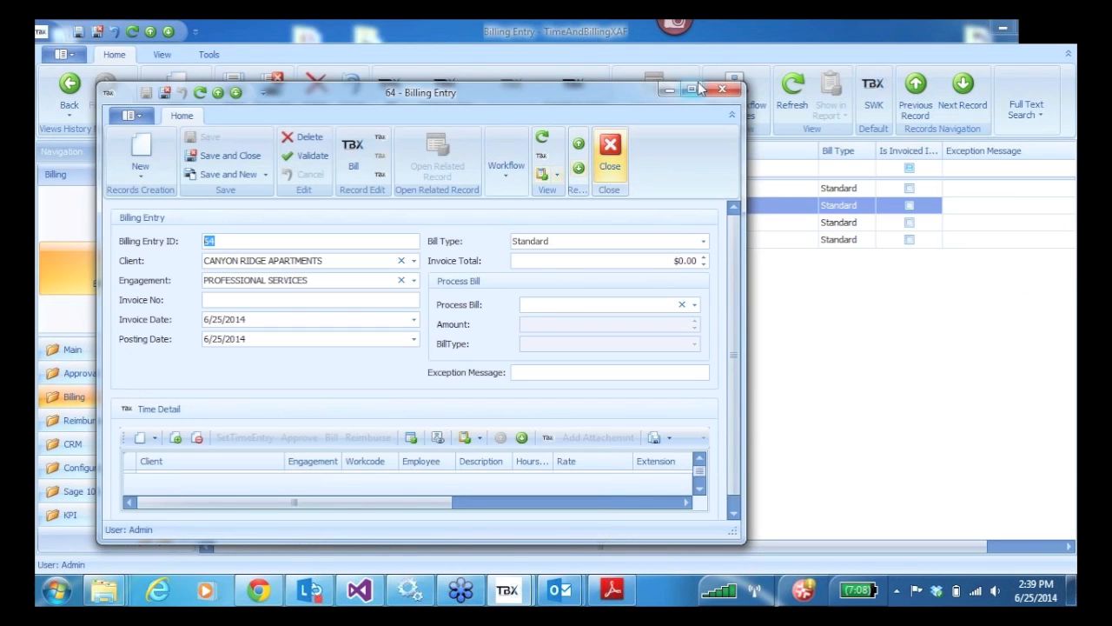
pyautogui.click(698, 91)
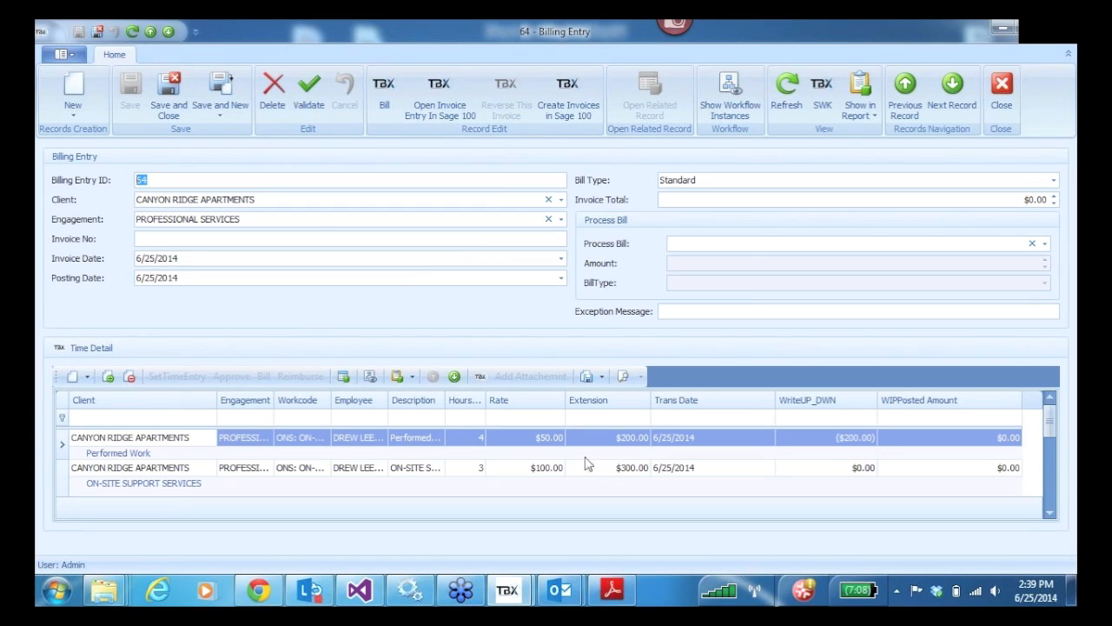
pyautogui.rightClick(618, 511)
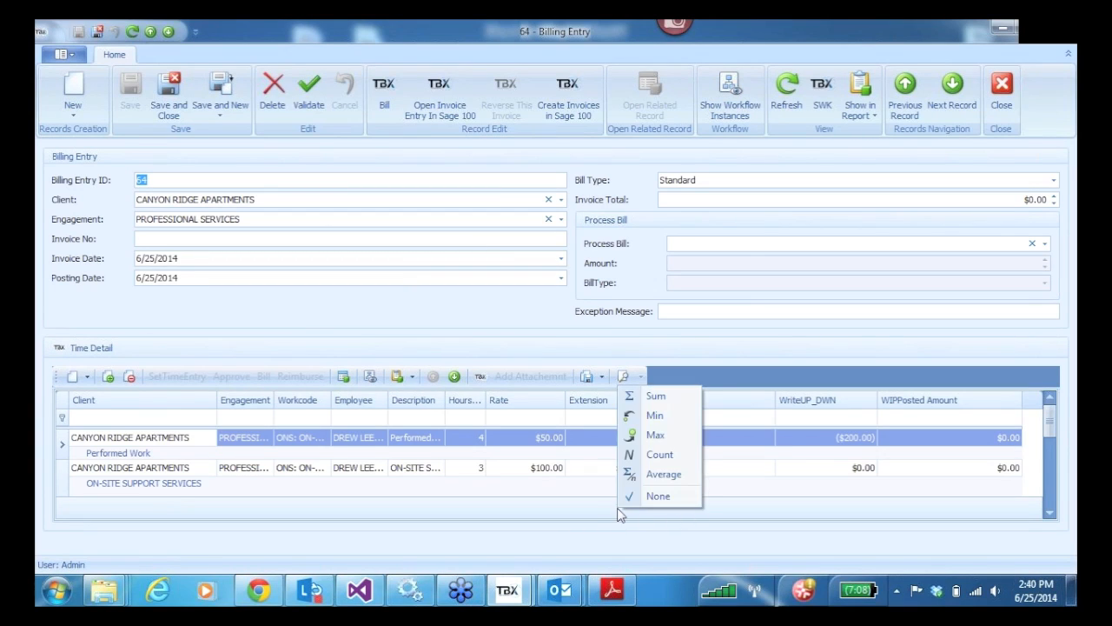
pyautogui.click(655, 398)
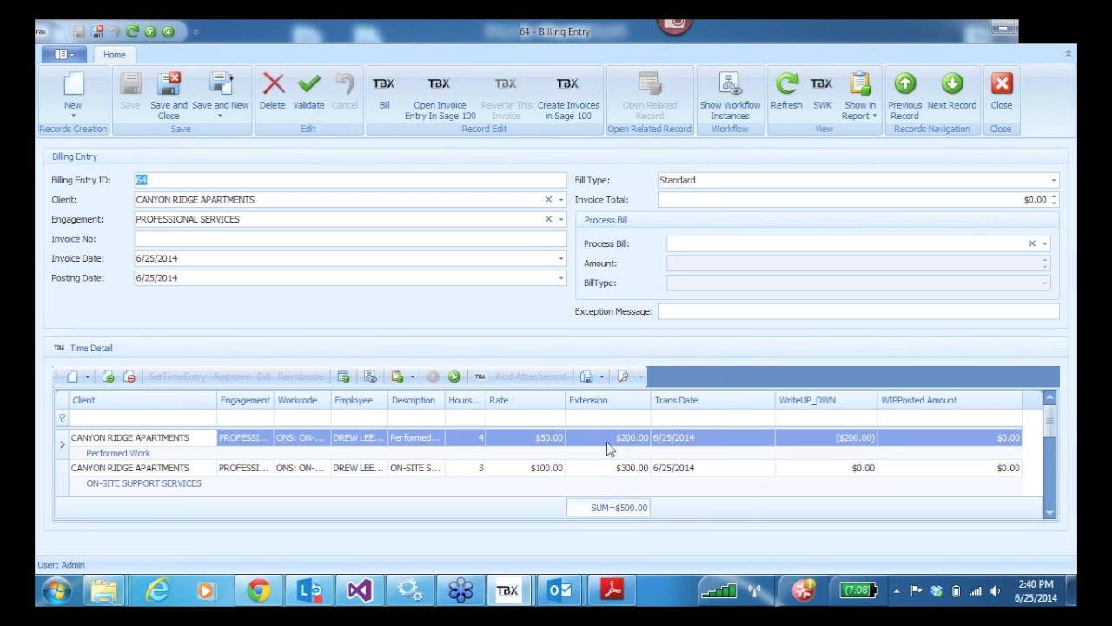
# - Set the extension of the 3-hour on-site support line to $290.00, and save and close billing entry 64
pyautogui.click(610, 469)
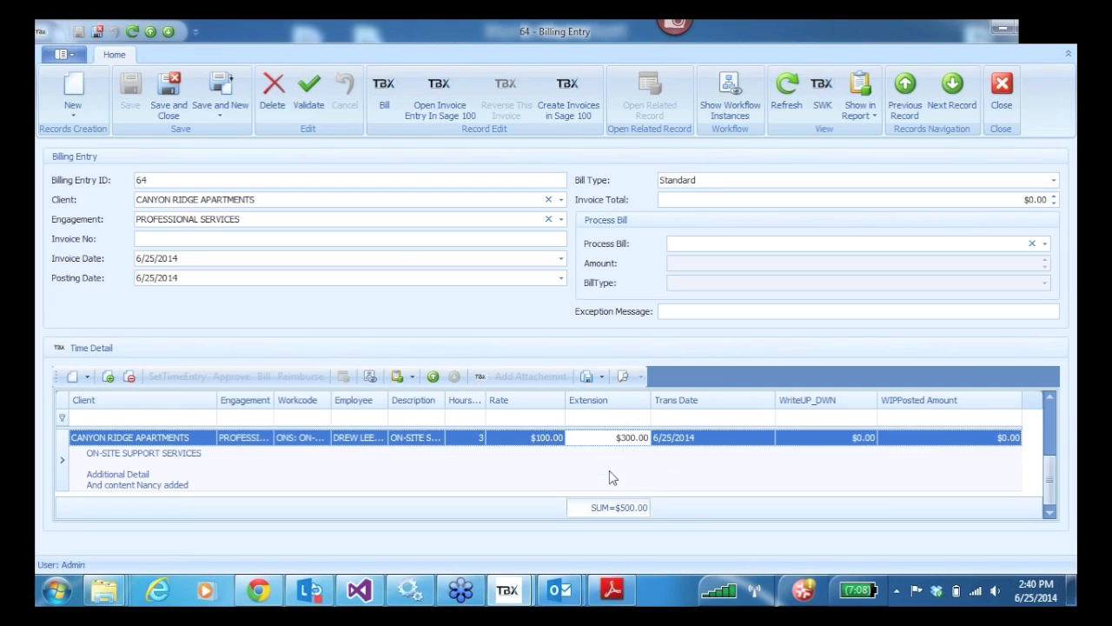
pyautogui.click(608, 437)
pyautogui.moveTo(600, 437); pyautogui.dragTo(643, 440)
pyautogui.write('290')
pyautogui.click(637, 471)
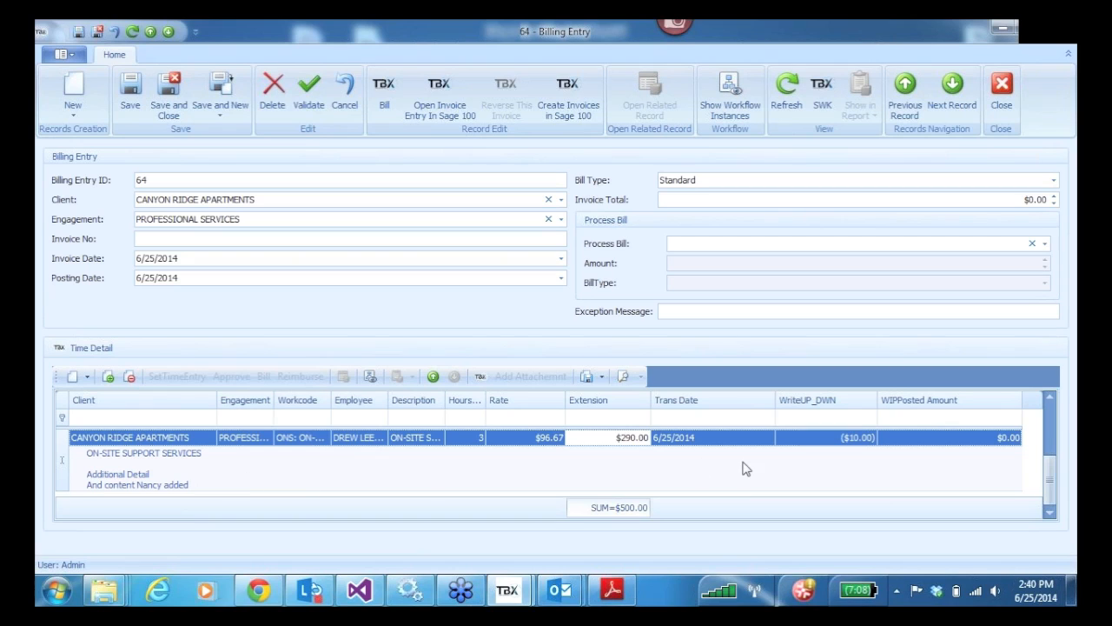
pyautogui.moveTo(1049, 488); pyautogui.dragTo(1045, 409)
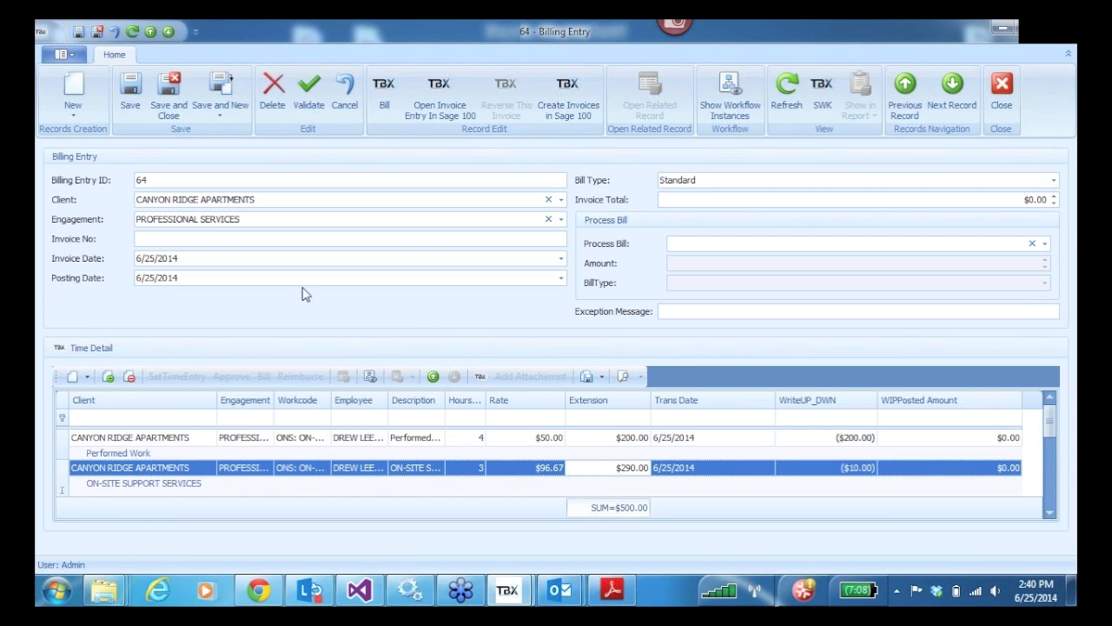
pyautogui.click(132, 89)
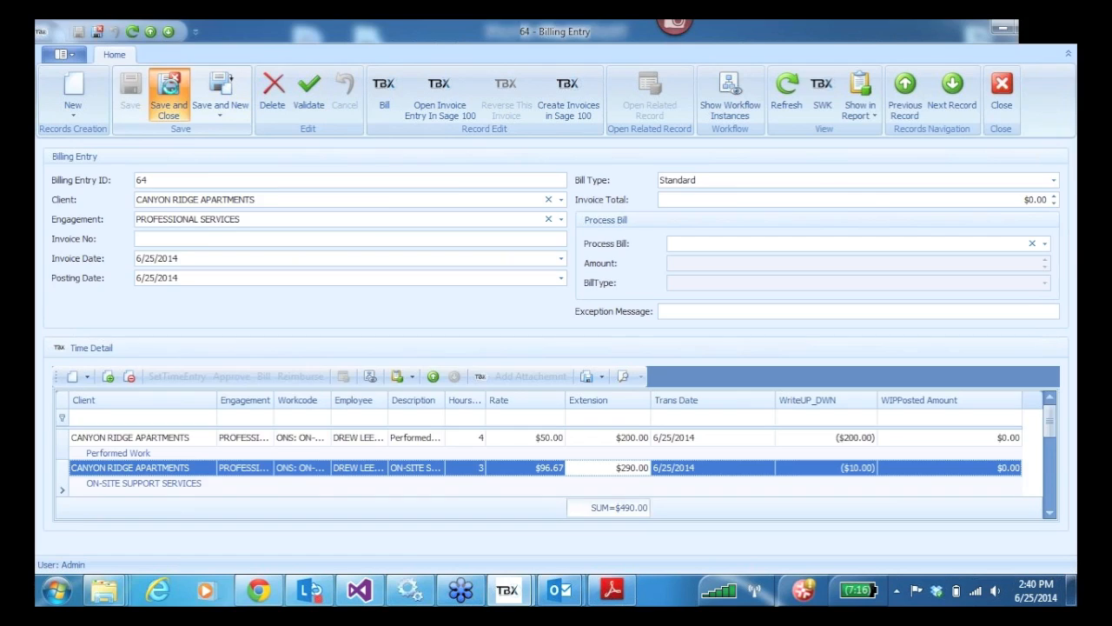
pyautogui.click(169, 94)
# - Select all the billing entries from 55 to 66 and create their invoices in Sage 100
pyautogui.click(207, 187)
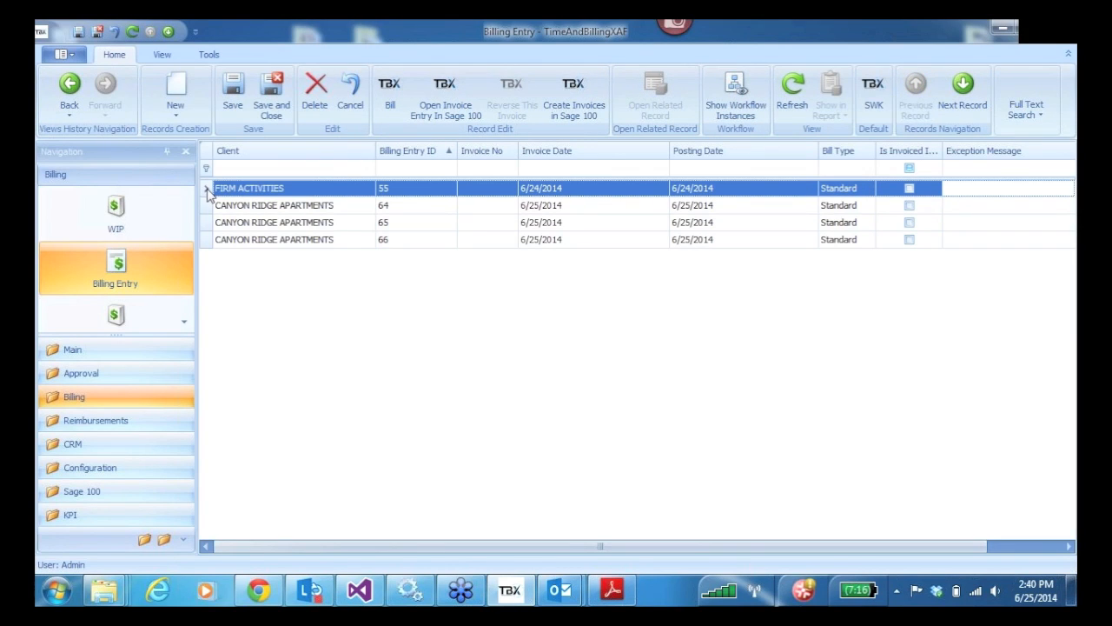
pyautogui.keyDown('shift'); pyautogui.click(207, 240); pyautogui.keyUp('shift')
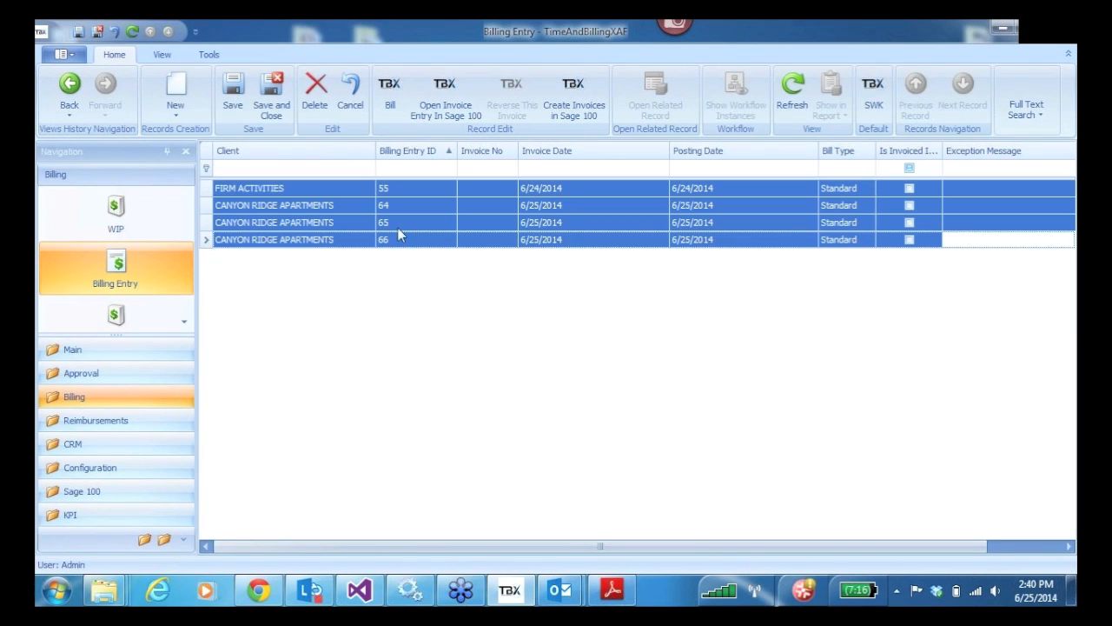
pyautogui.click(581, 85)
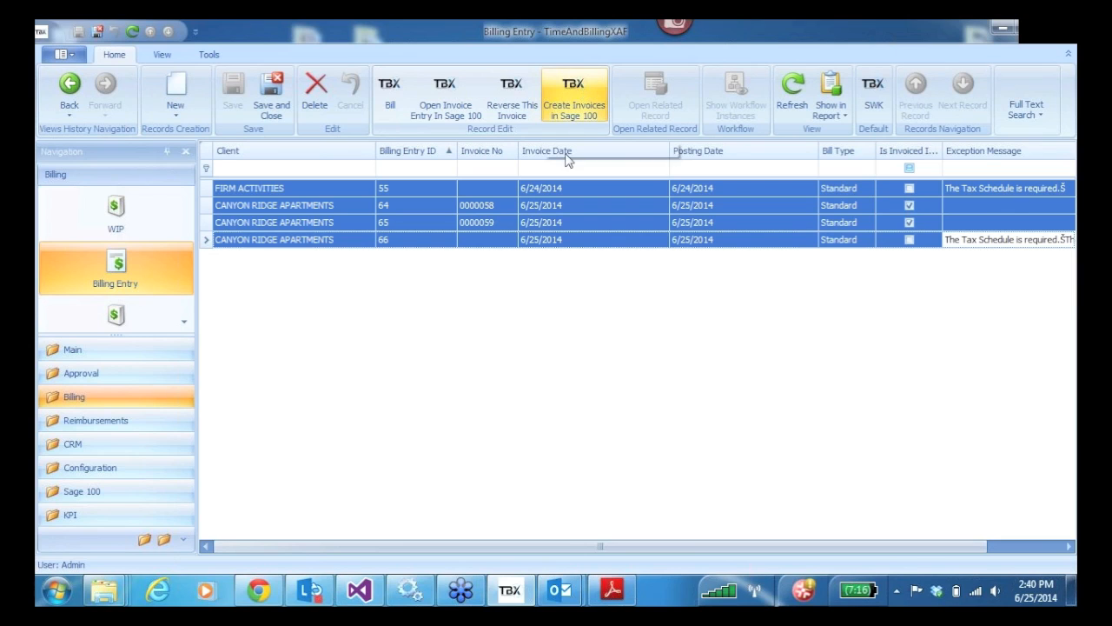
# - Select the invoiced billing entry 65 and open A/R Invoice Data Entry in Sage 100
pyautogui.click(570, 223)
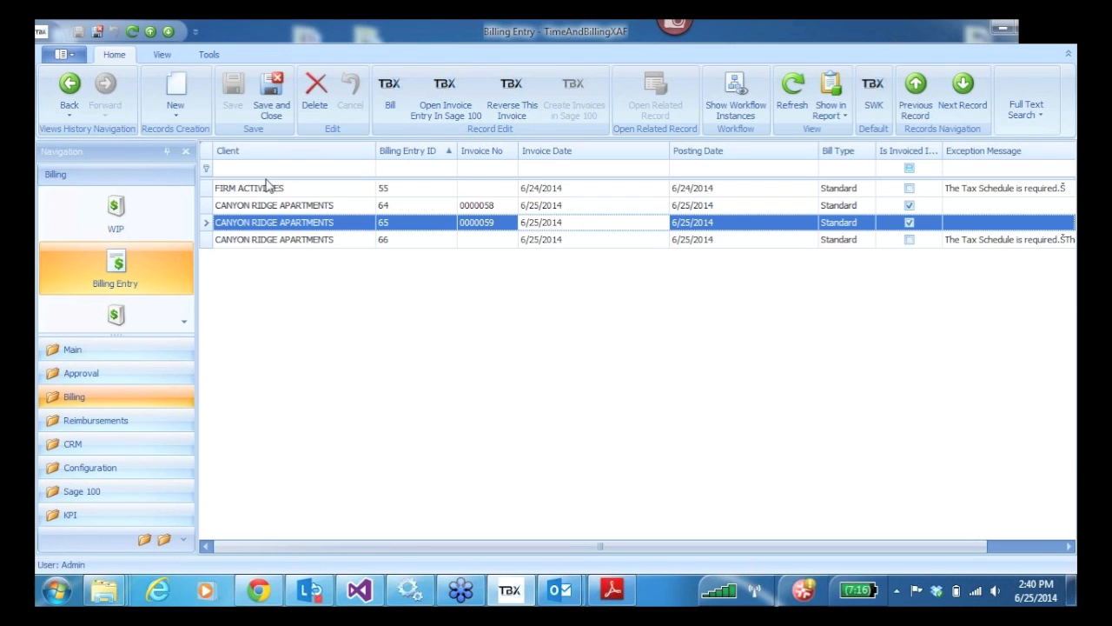
pyautogui.click(208, 191)
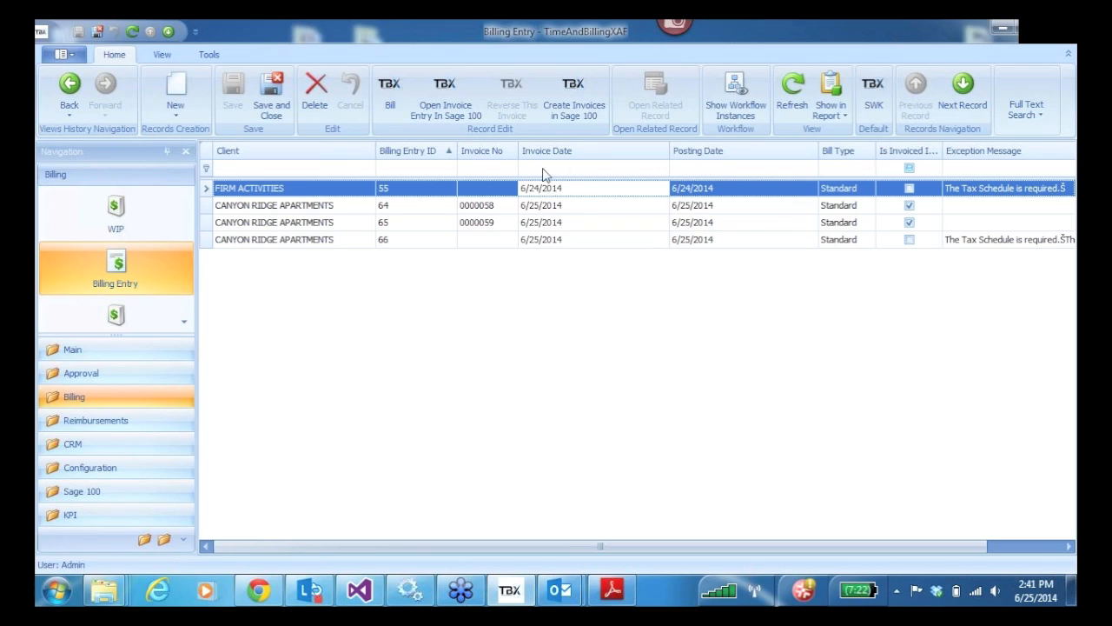
pyautogui.click(282, 208)
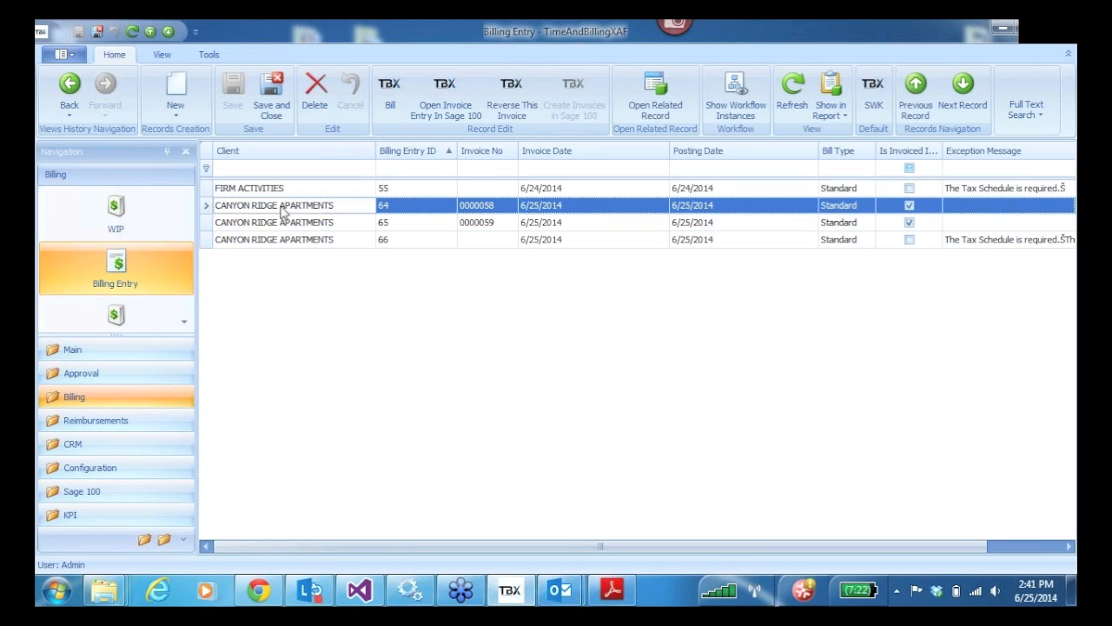
pyautogui.click(211, 226)
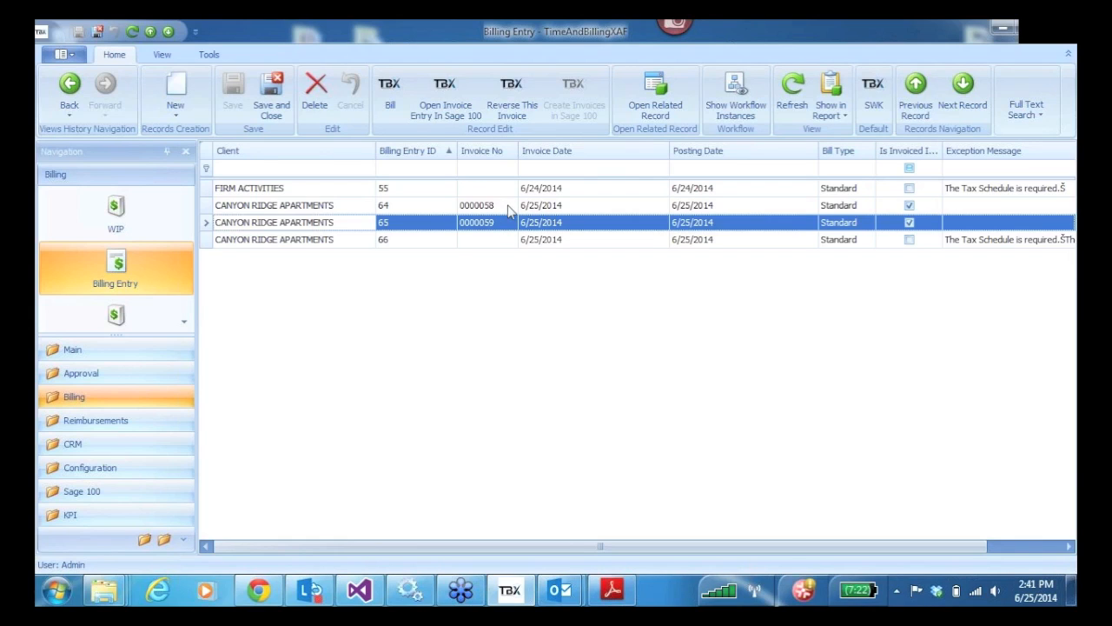
pyautogui.click(445, 90)
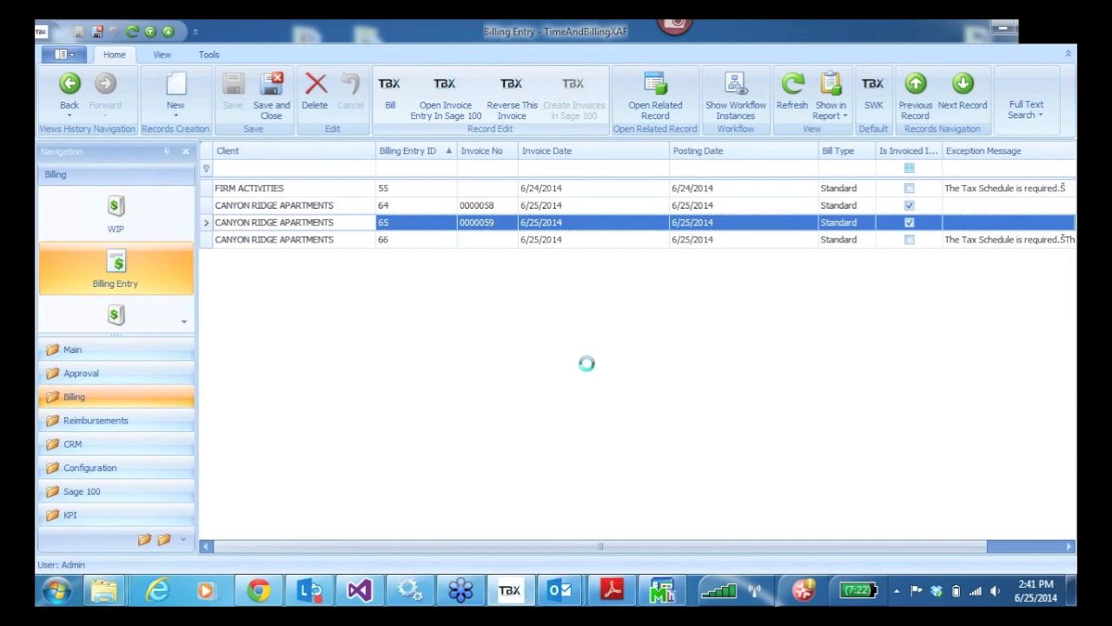
pyautogui.click(663, 592)
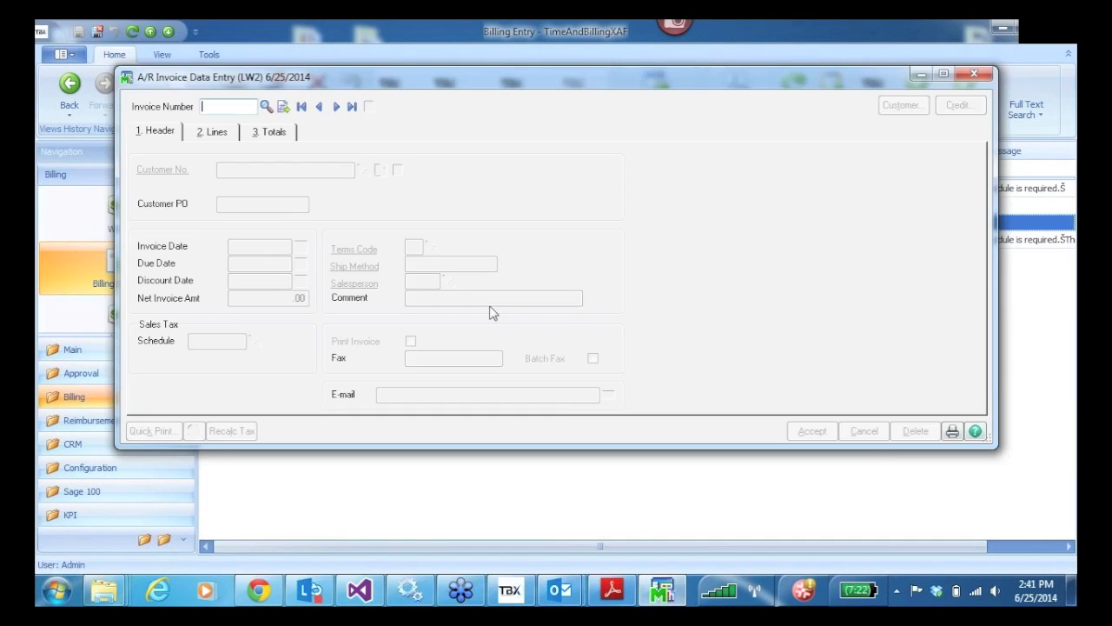
# - Look up the A/R invoice headers and open the Canyon Ridge Apartments invoice totalling 1,000.00
pyautogui.click(265, 106)
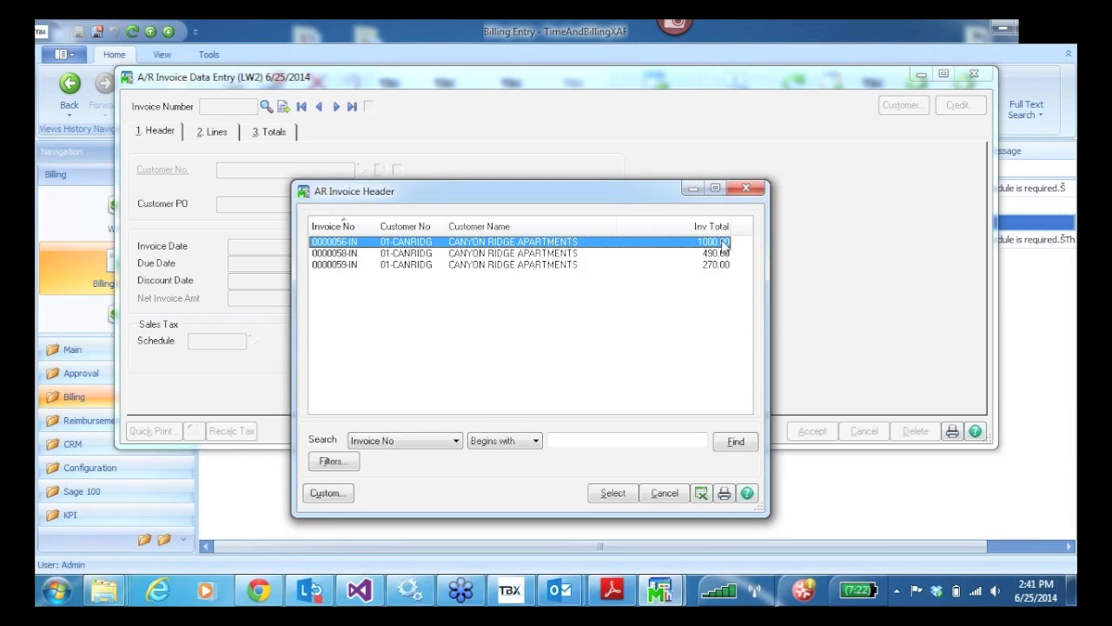
pyautogui.click(725, 494)
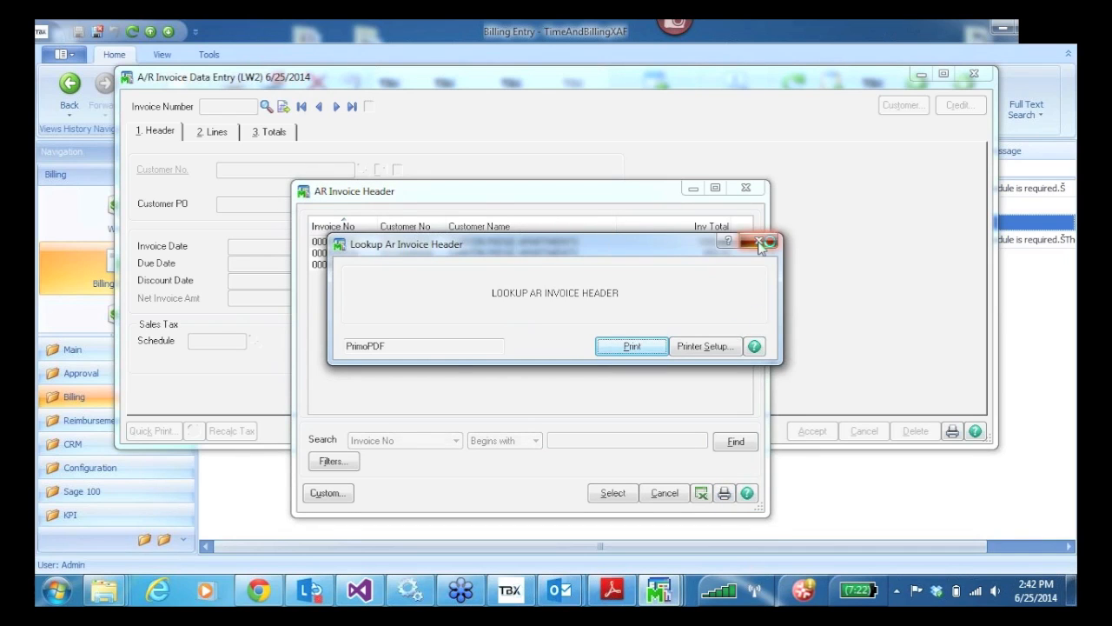
pyautogui.click(760, 243)
pyautogui.click(339, 243)
pyautogui.doubleClick(339, 244)
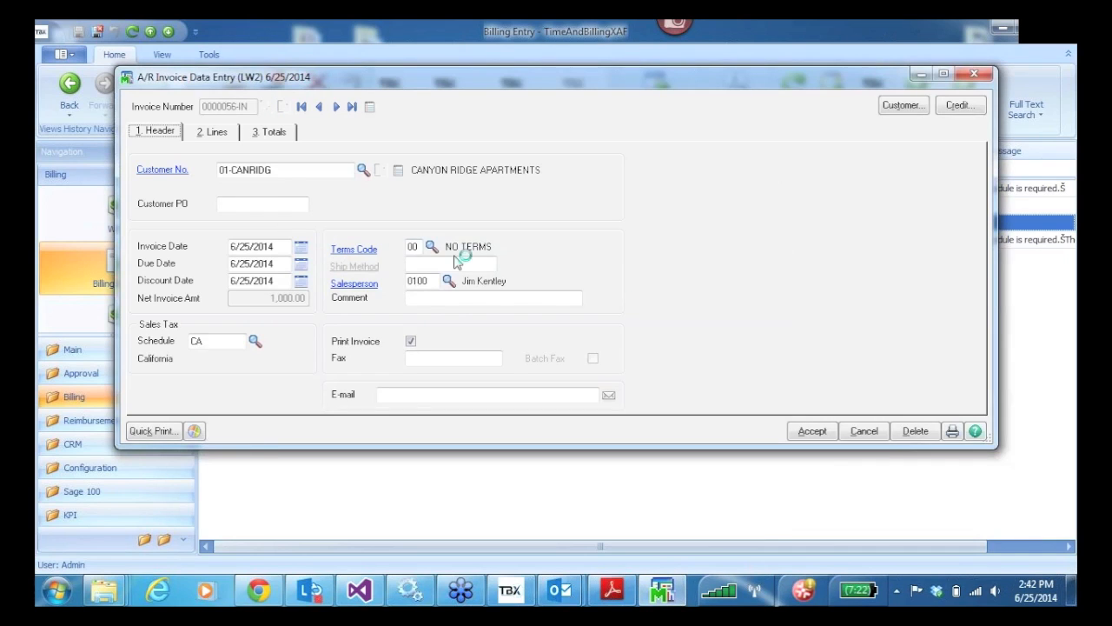
# - Preview the A/R invoice printing with the STANDARD form for all invoice numbers, and close the preview
pyautogui.click(952, 430)
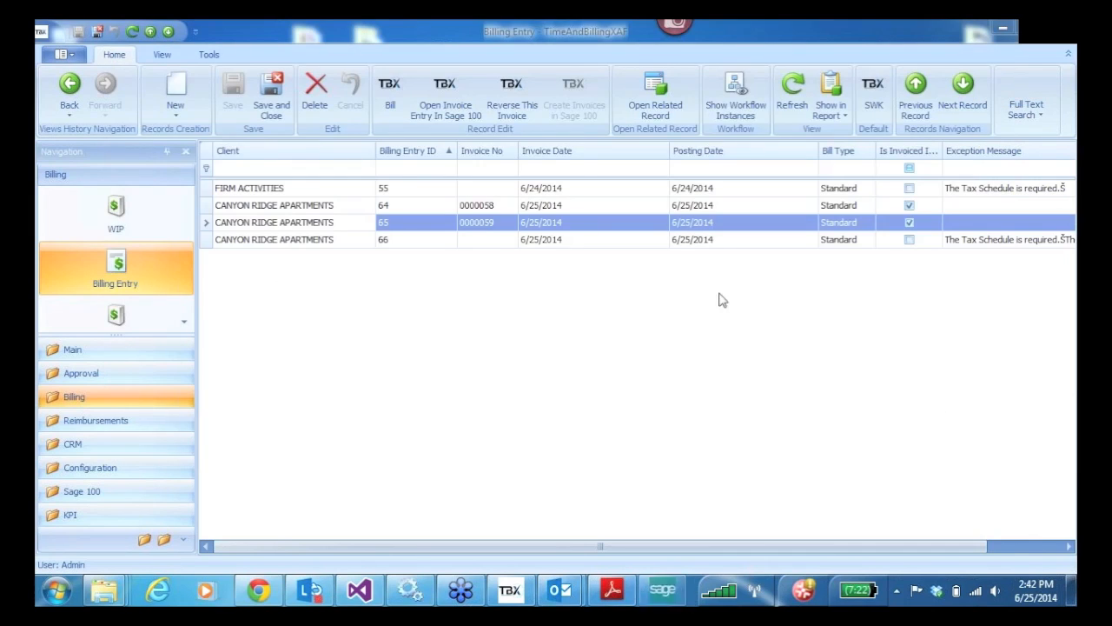
pyautogui.click(695, 462)
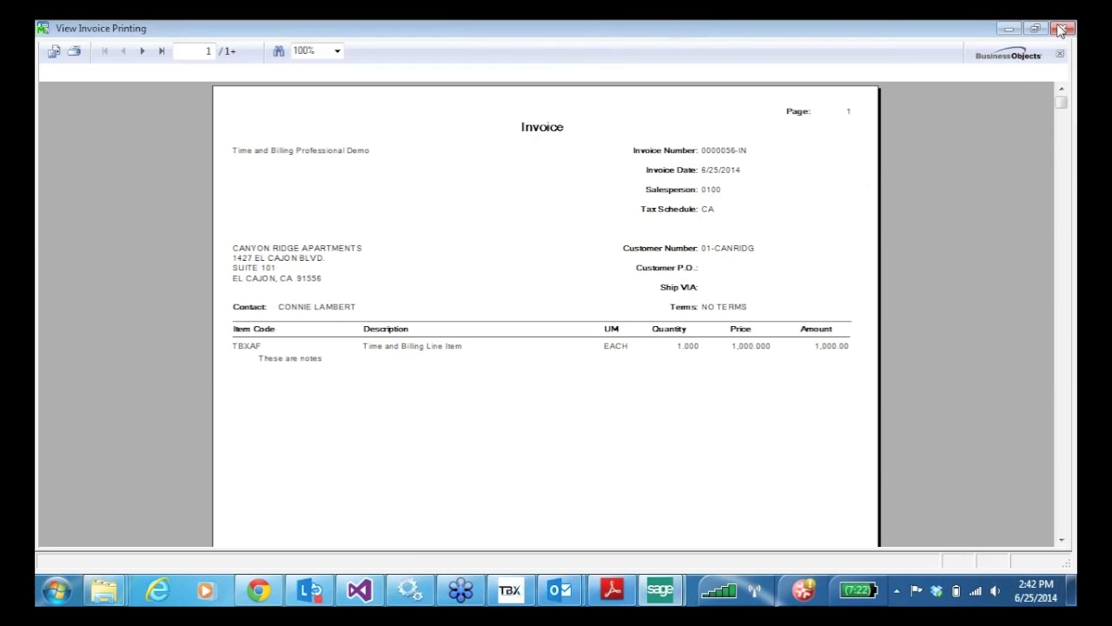
pyautogui.click(1063, 29)
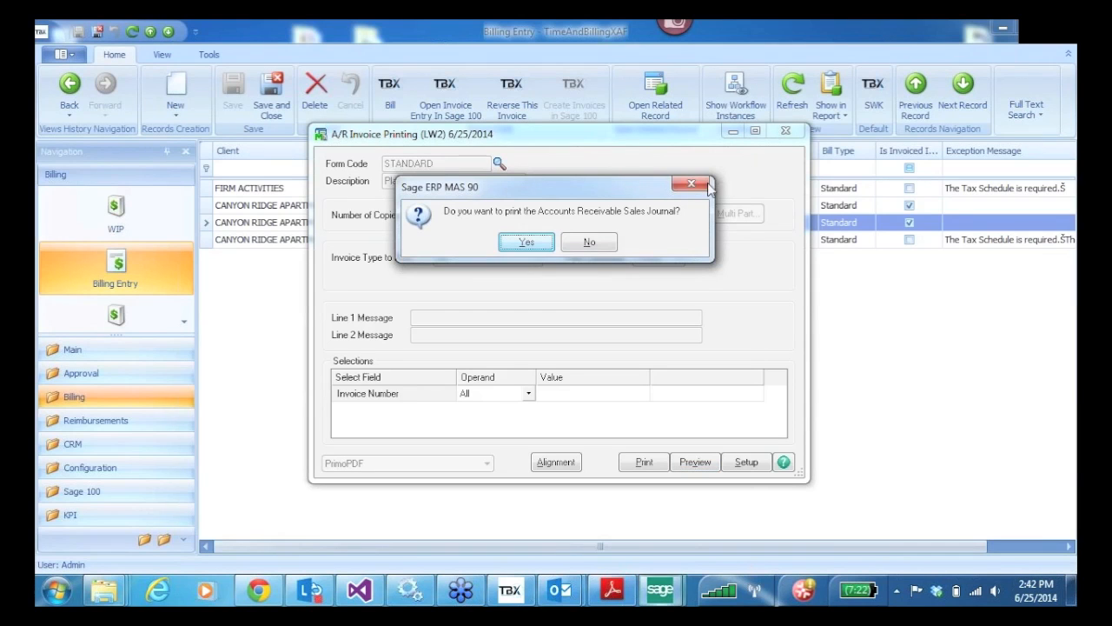
# - Preview the Accounts Receivable Sales Journal with posting date 6/25/2014 and its recap by division, closing both reports
pyautogui.click(526, 243)
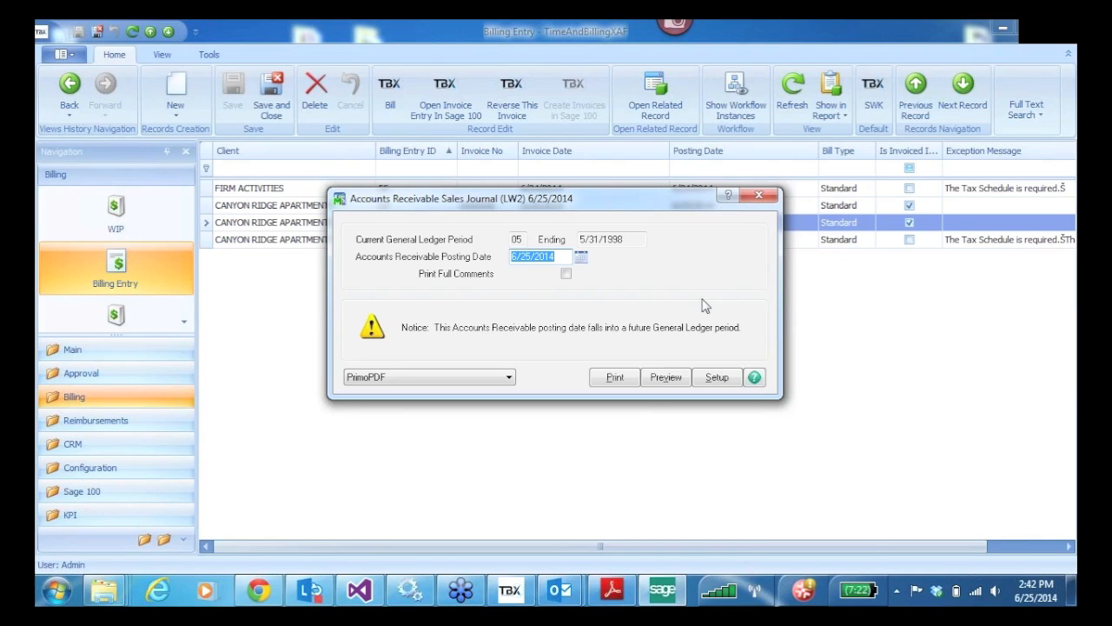
pyautogui.click(663, 377)
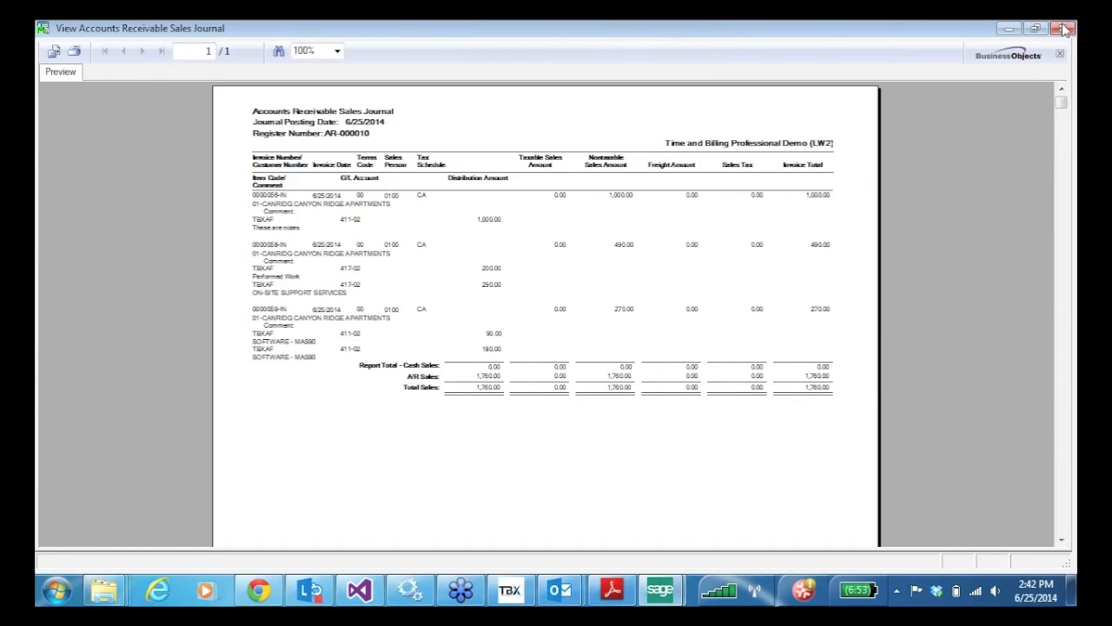
pyautogui.click(1066, 29)
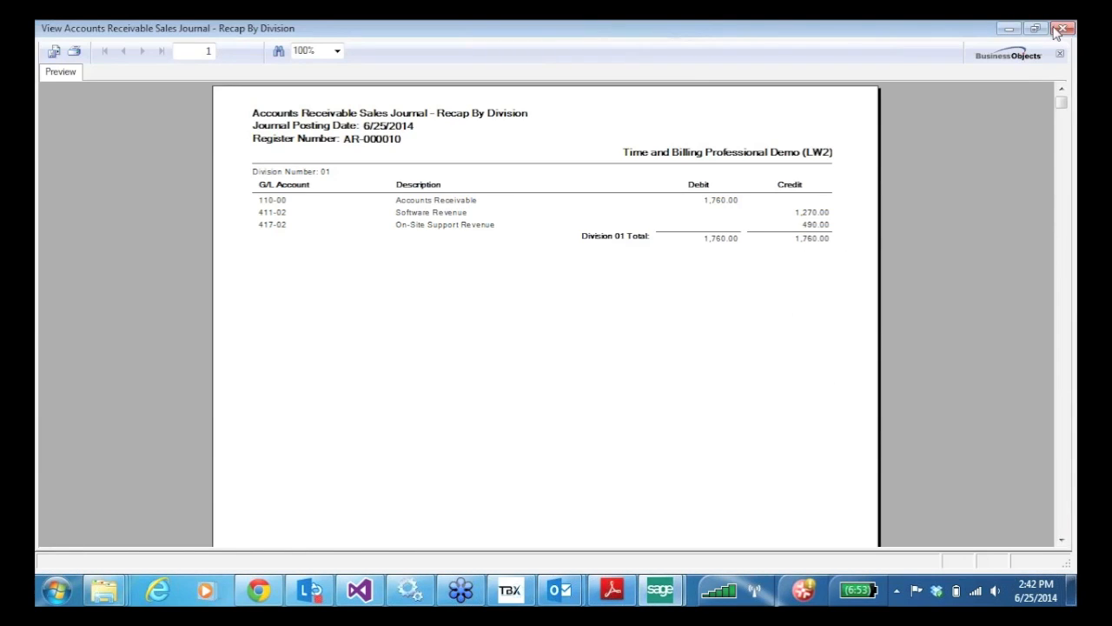
pyautogui.click(1062, 29)
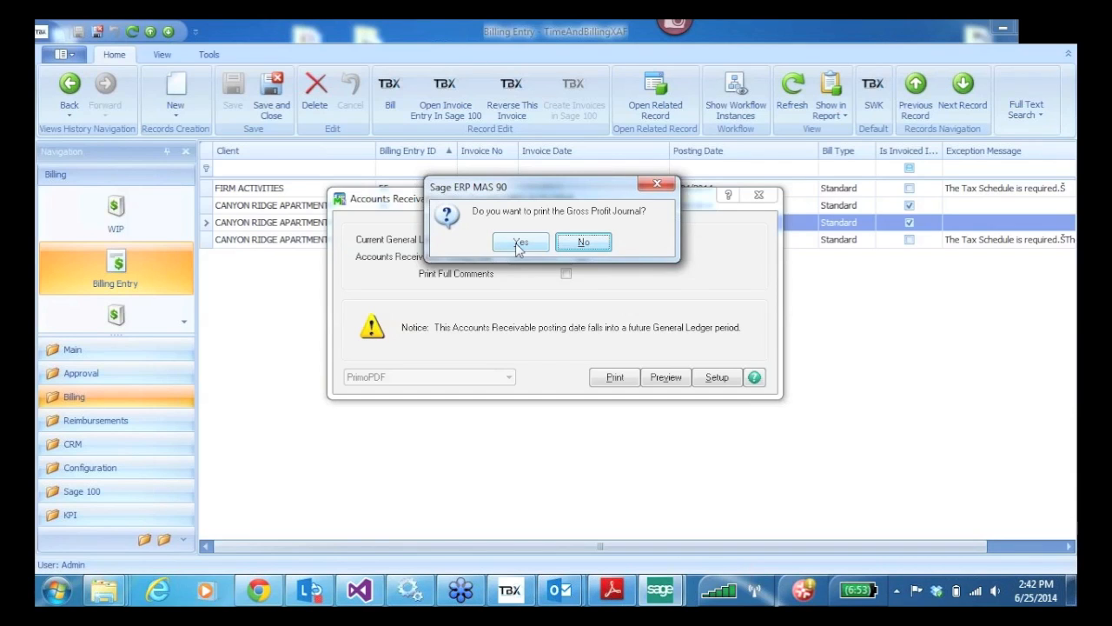
# - Preview the Gross Profit Journal, close it, and update the Sales Journal
pyautogui.click(519, 244)
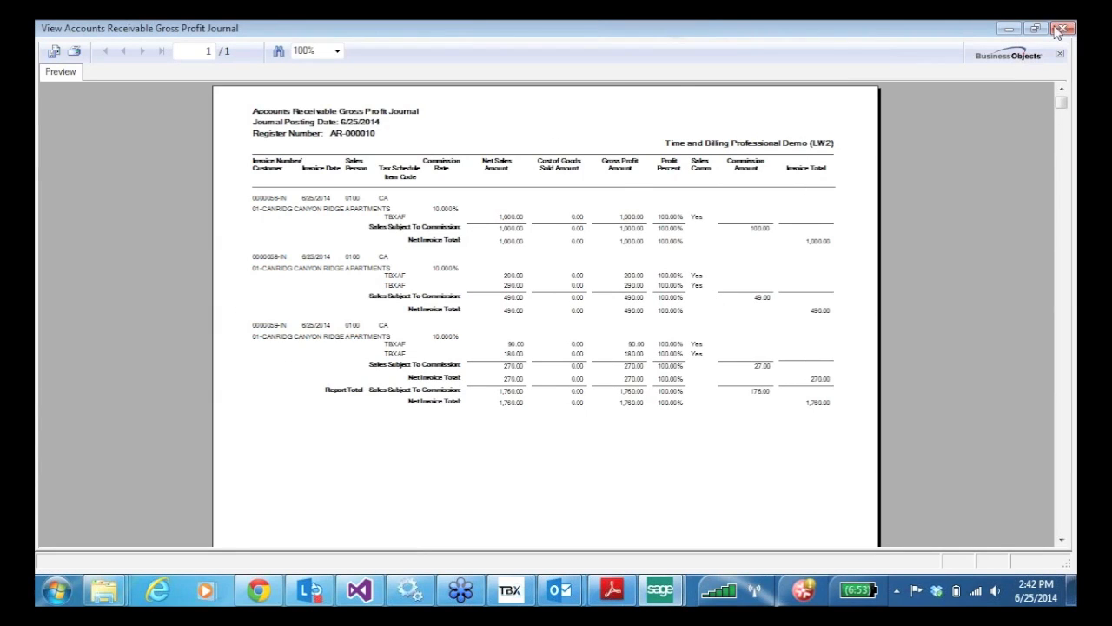
pyautogui.click(1061, 28)
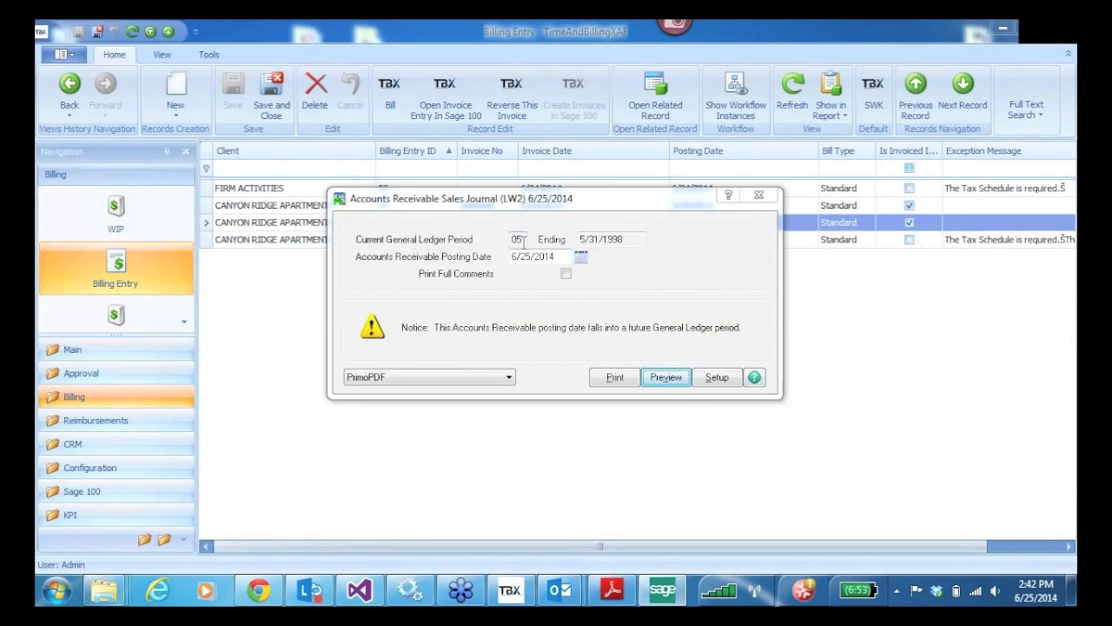
pyautogui.click(526, 243)
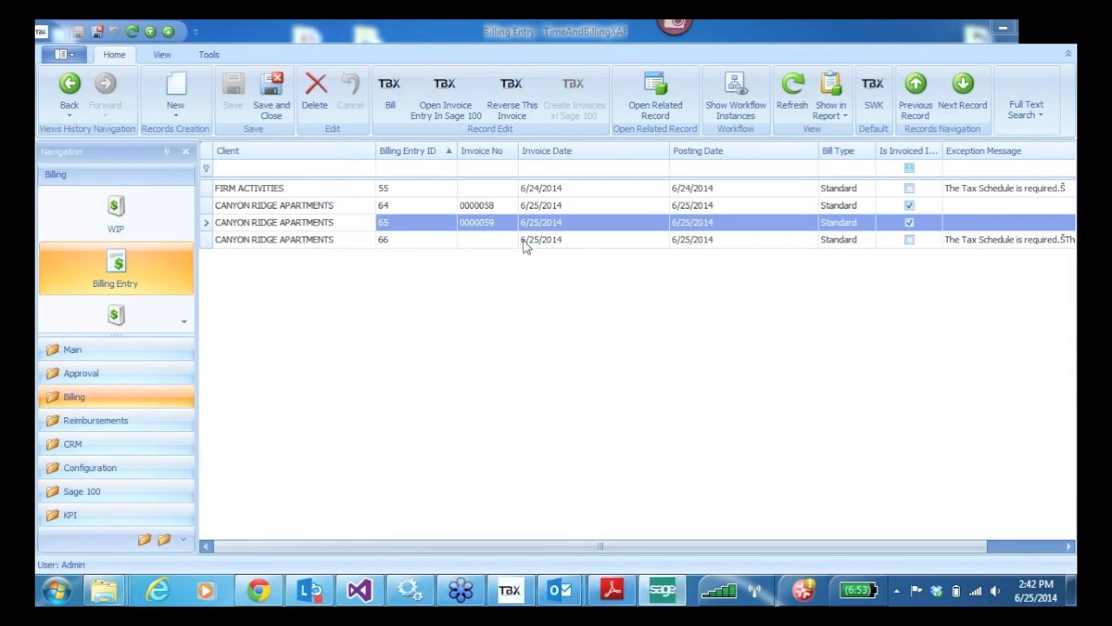
# - Preview the Accounts Receivable Daily Transaction Register, close the report, and complete the posting
pyautogui.click(666, 348)
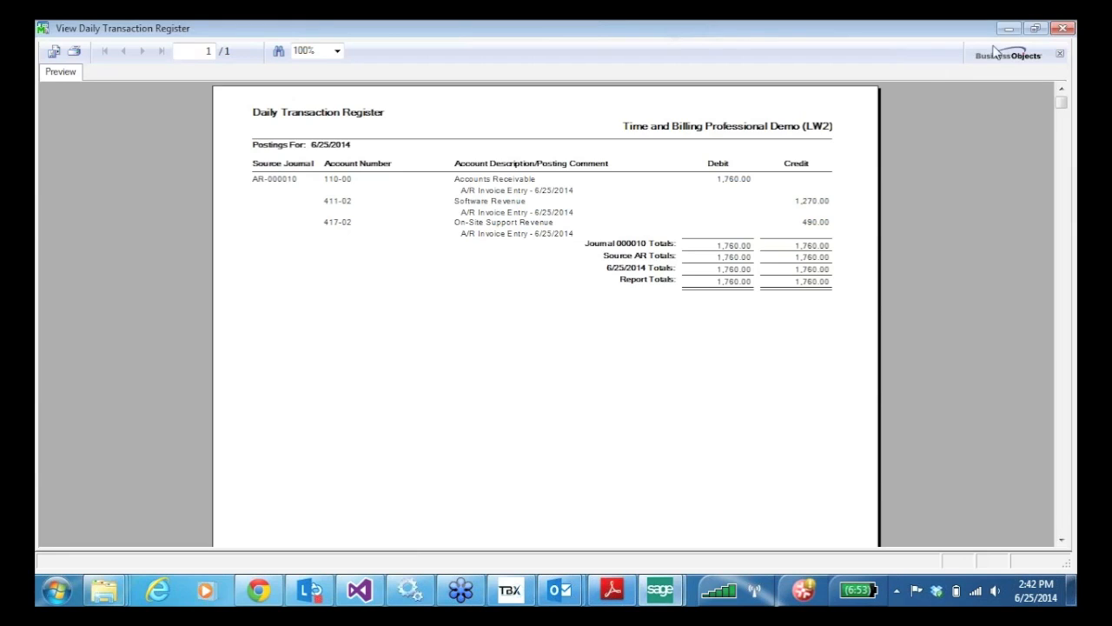
pyautogui.click(1063, 28)
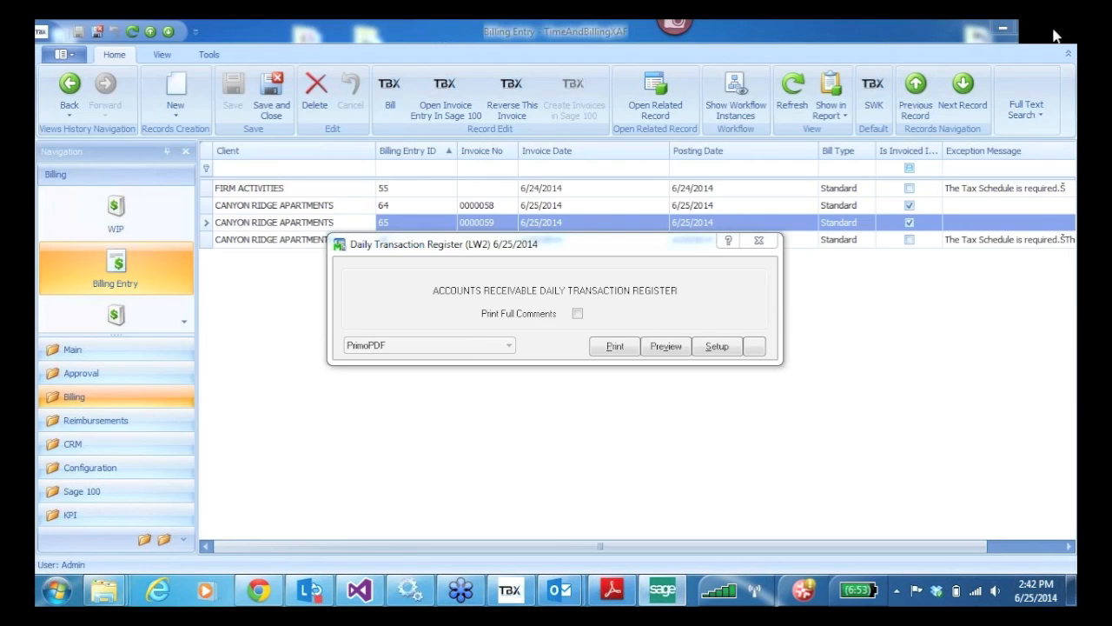
pyautogui.click(518, 243)
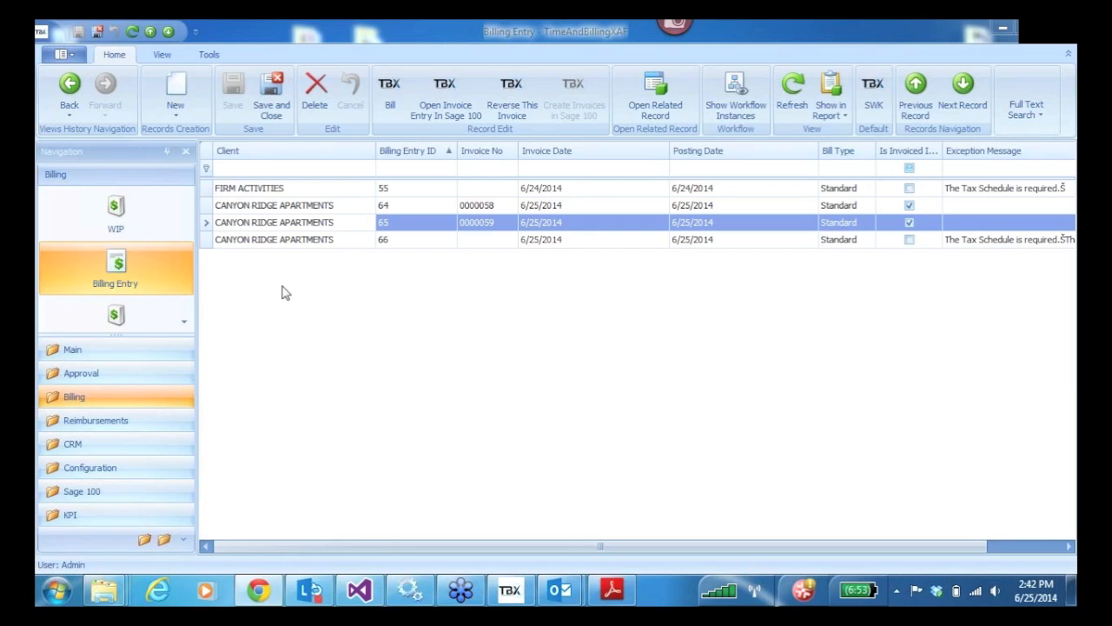
# - Open billing entry 65 from the Billing History list and reverse its invoice
pyautogui.click(183, 323)
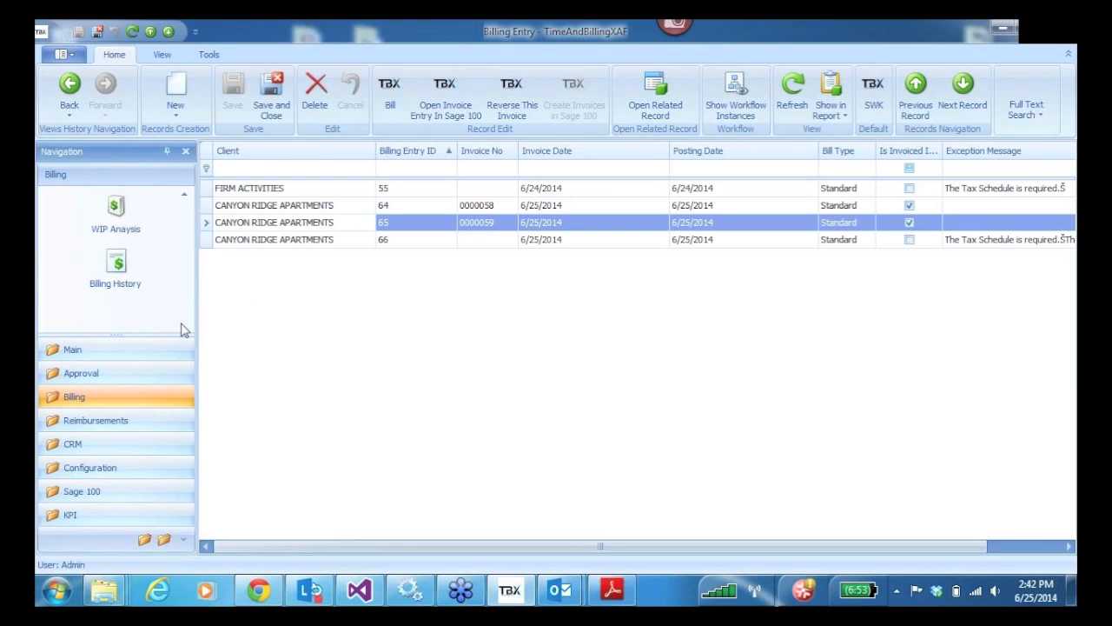
pyautogui.click(119, 269)
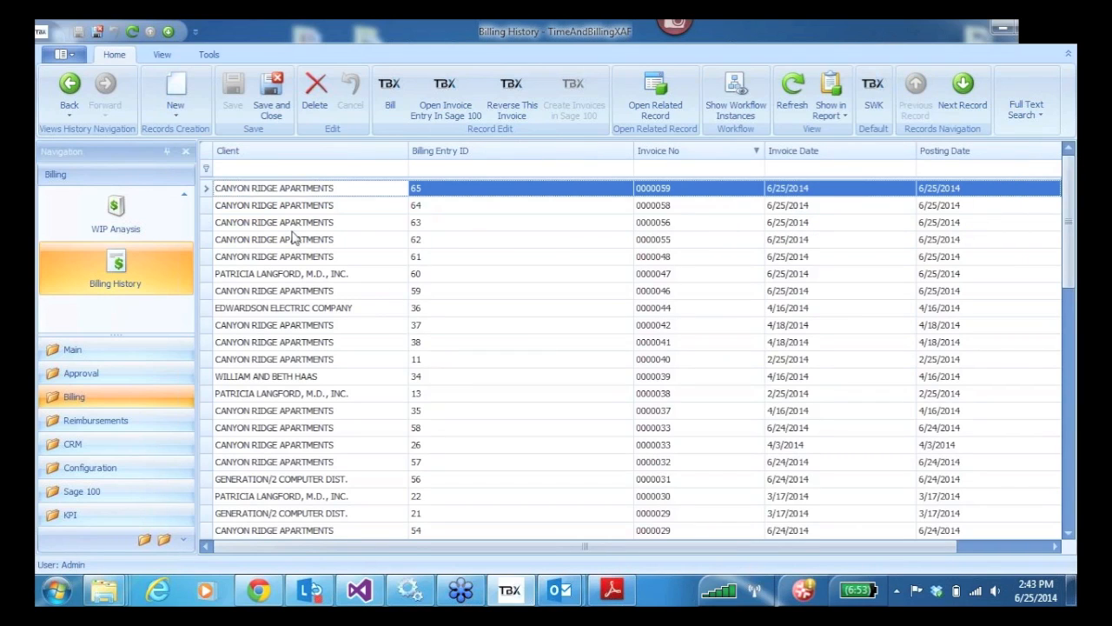
pyautogui.click(267, 207)
pyautogui.click(276, 195)
pyautogui.doubleClick(209, 187)
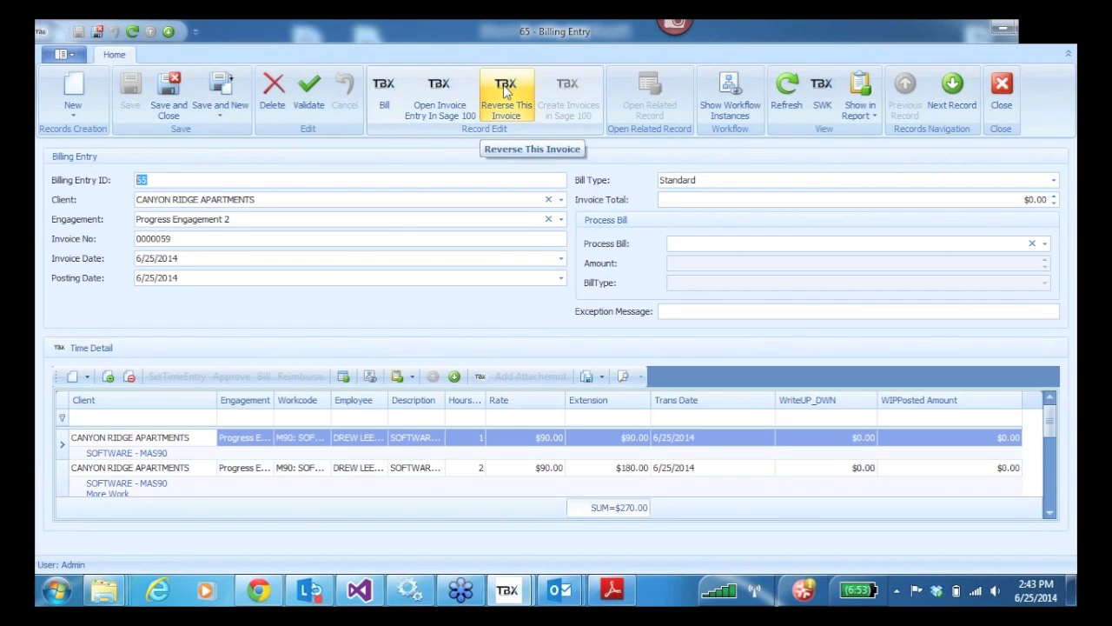
pyautogui.click(506, 91)
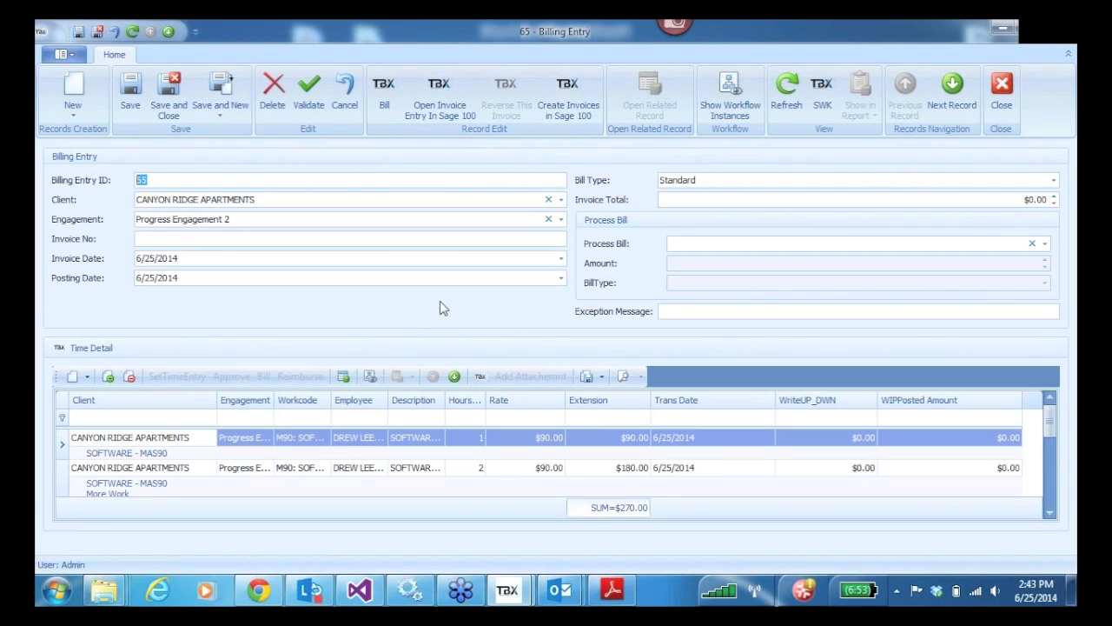
# - Check the Sage 100 invoice lookup for the reversal's credit memo, and close invoice entry and billing entry 65
pyautogui.click(439, 88)
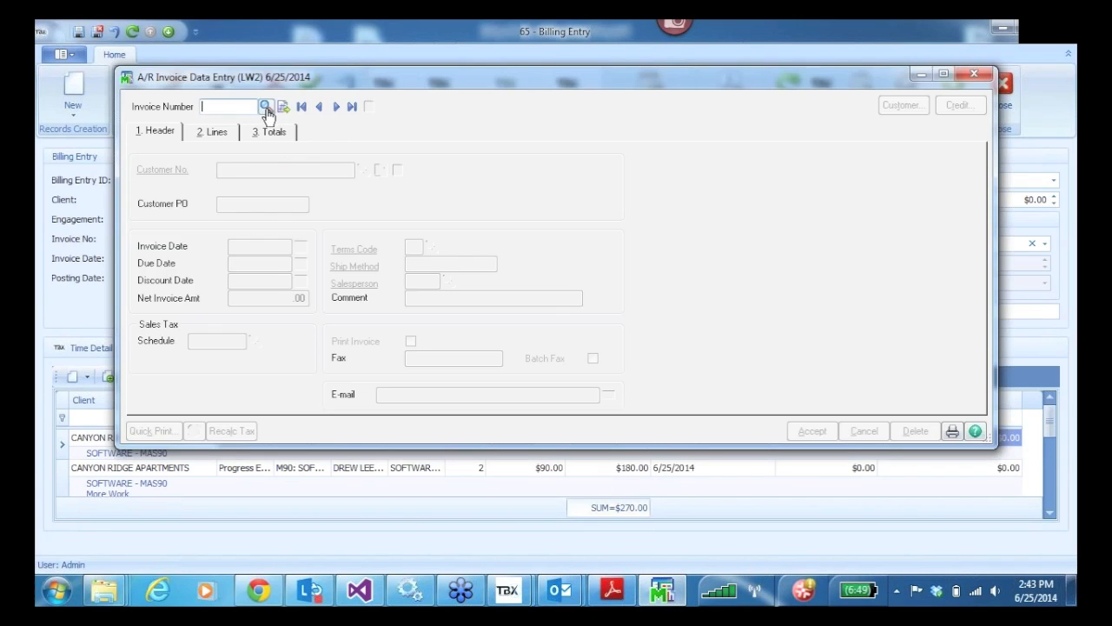
pyautogui.click(266, 106)
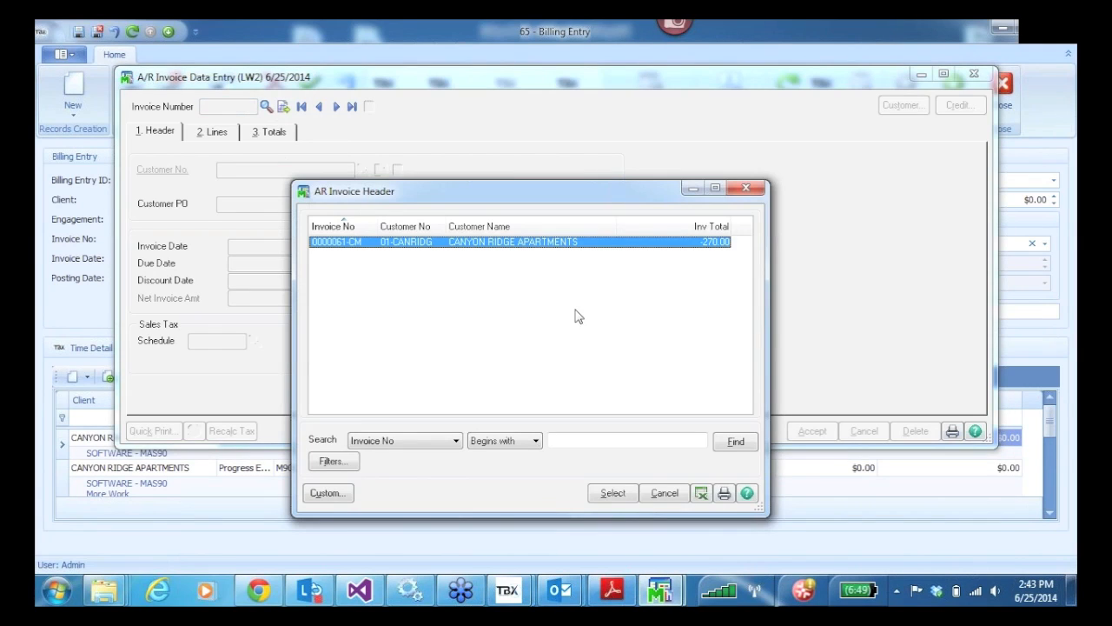
pyautogui.click(745, 189)
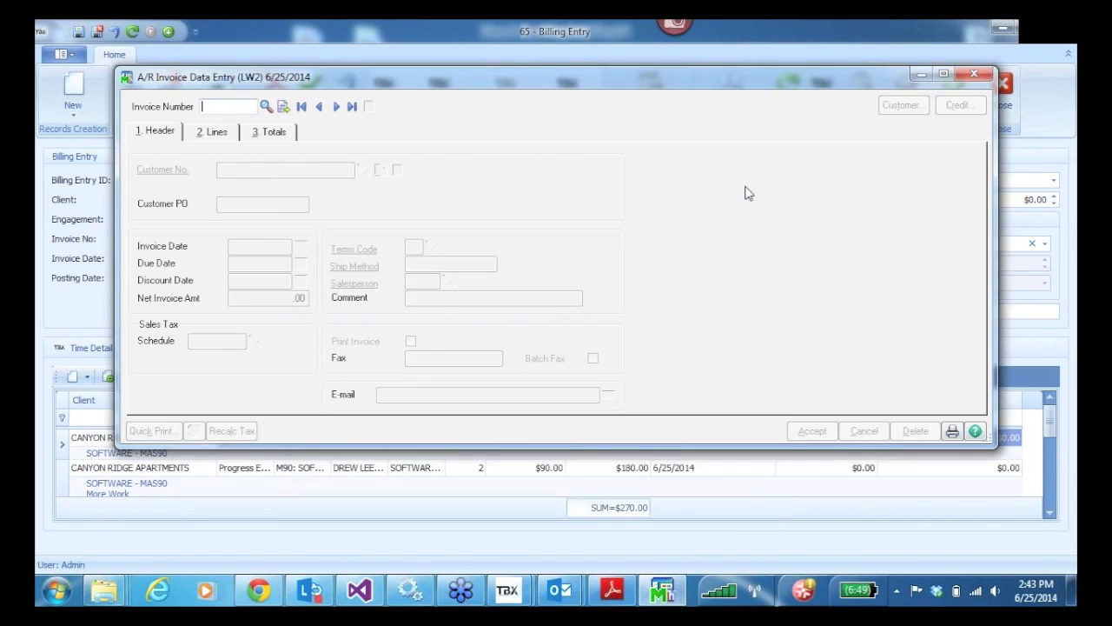
pyautogui.click(975, 74)
pyautogui.click(1004, 87)
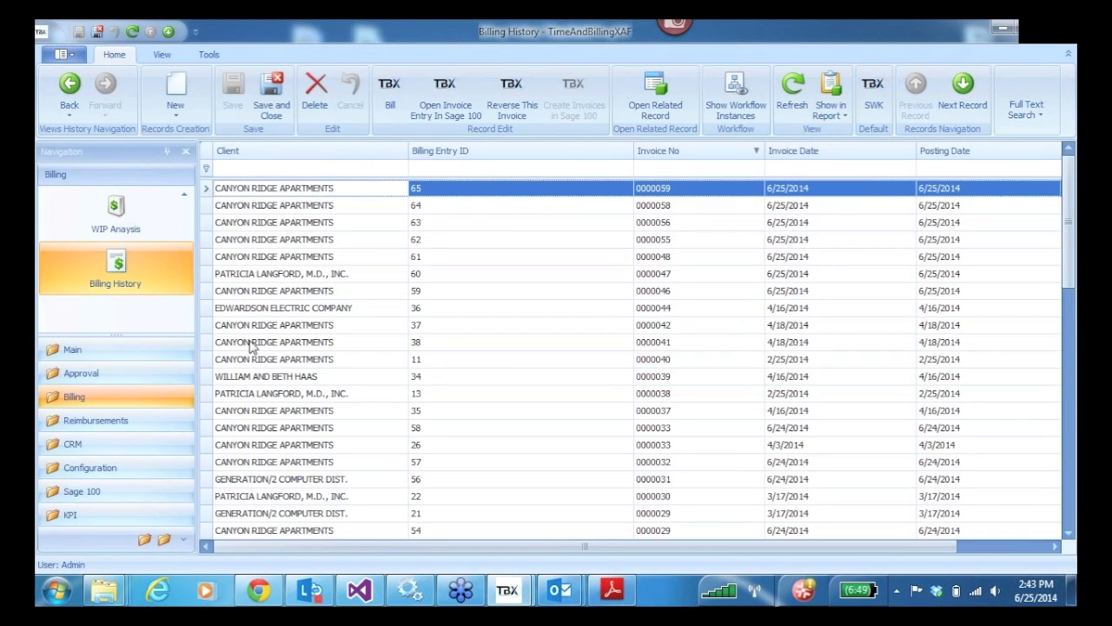
# - Reopen billing entry 65 and set the rate of its first time detail line, the one-hour line, to $120.00
pyautogui.doubleClick(210, 188)
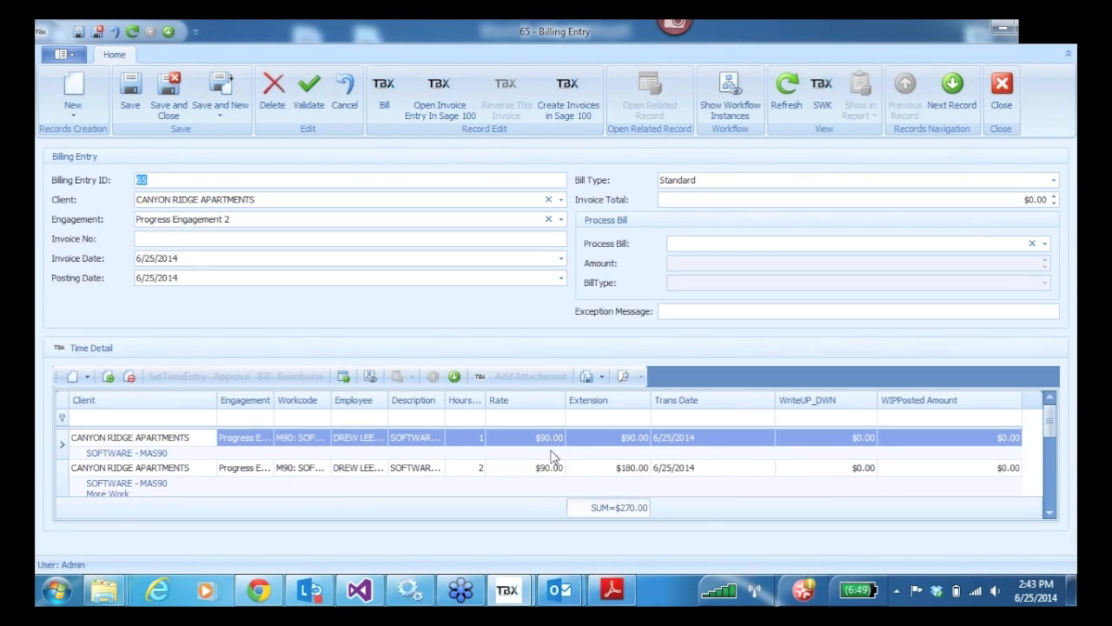
pyautogui.click(521, 442)
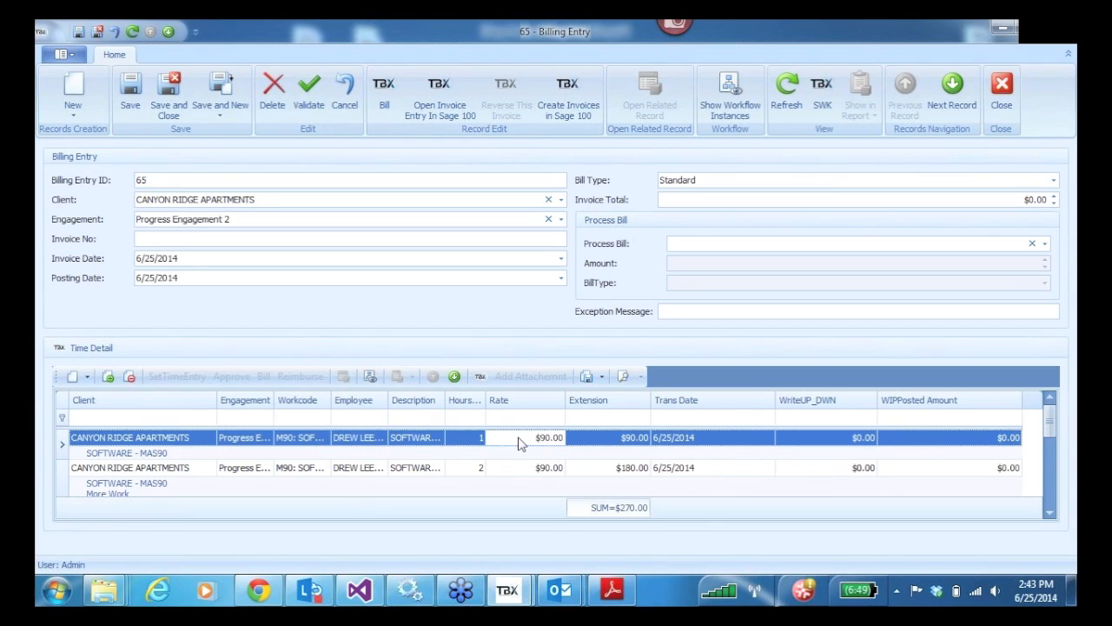
pyautogui.click(511, 438)
pyautogui.moveTo(510, 437); pyautogui.dragTo(560, 439)
pyautogui.write('12')
pyautogui.write('0')
# - Set the two-hour time detail line's rate to $120.00 and save billing entry 65
pyautogui.click(514, 469)
pyautogui.moveTo(514, 433); pyautogui.dragTo(548, 436)
pyautogui.write('1')
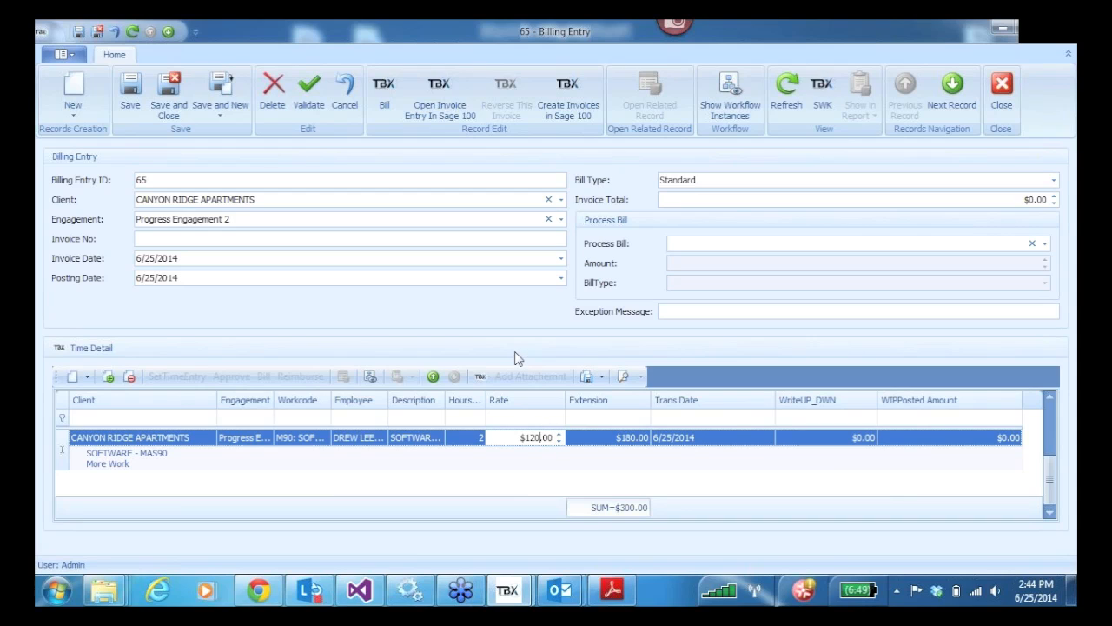
pyautogui.click(500, 466)
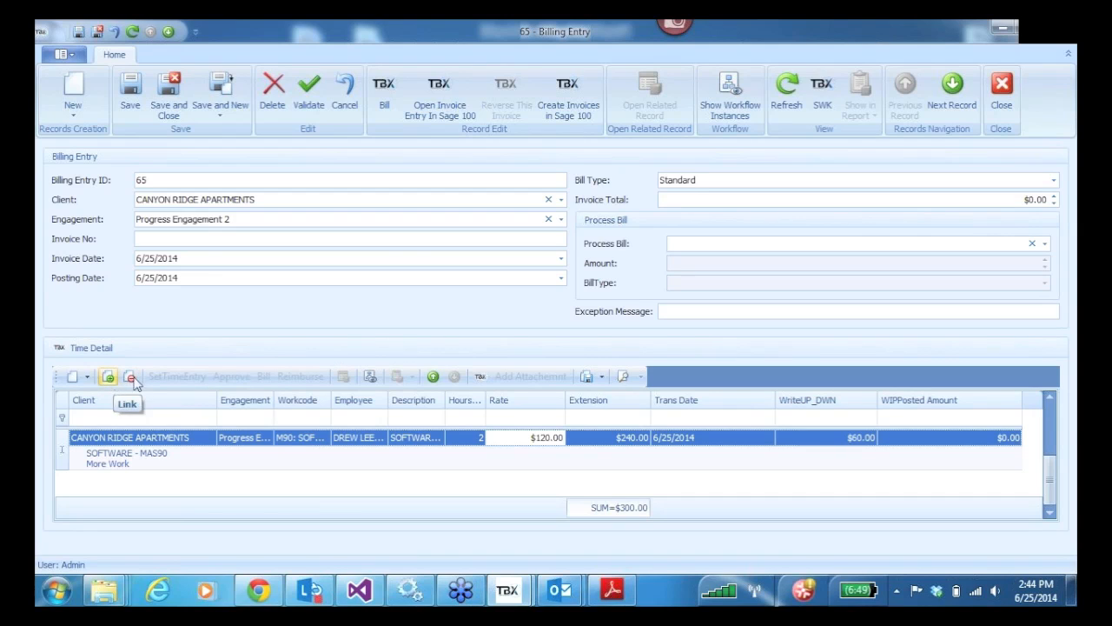
pyautogui.click(548, 436)
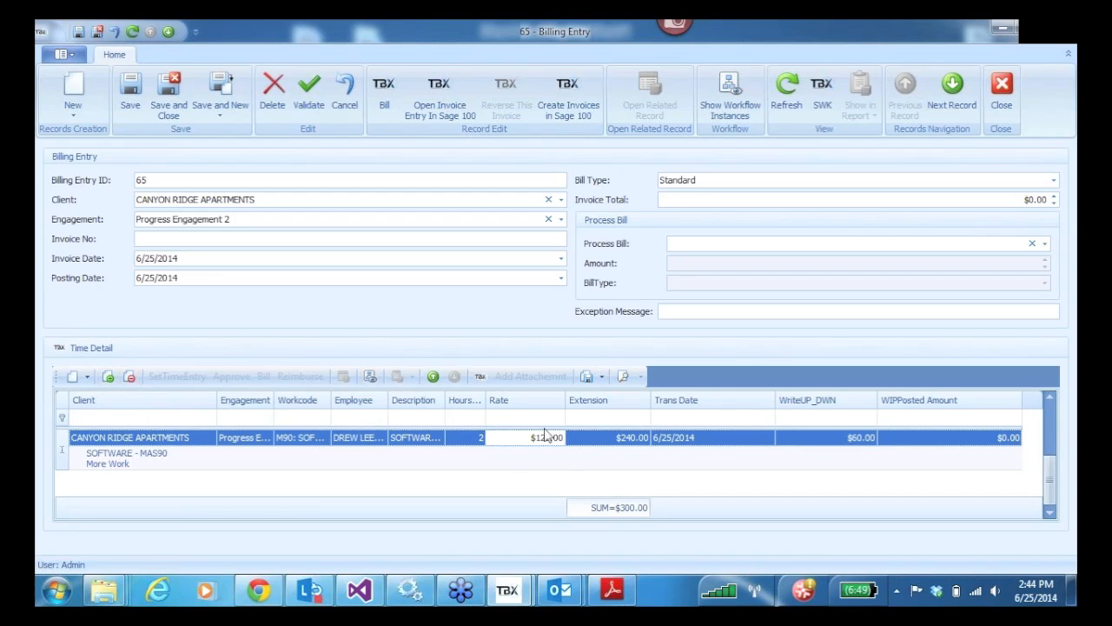
pyautogui.click(131, 87)
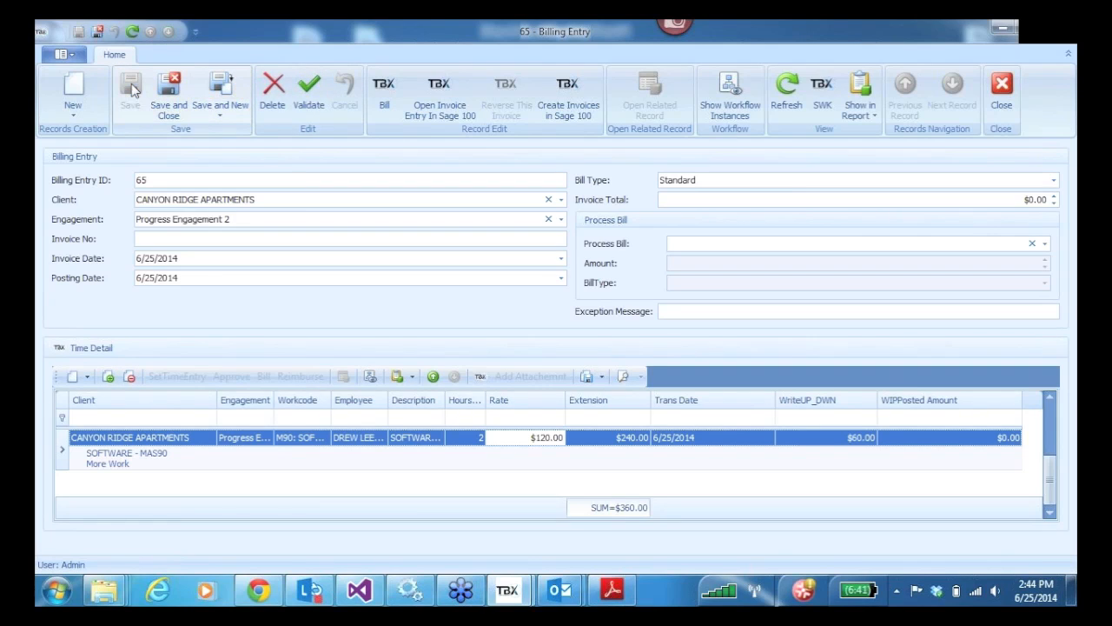
# - Create the corrected invoice for billing entry 65 in Sage 100 and check it in the invoice lookup of Invoice Data Entry
pyautogui.click(571, 93)
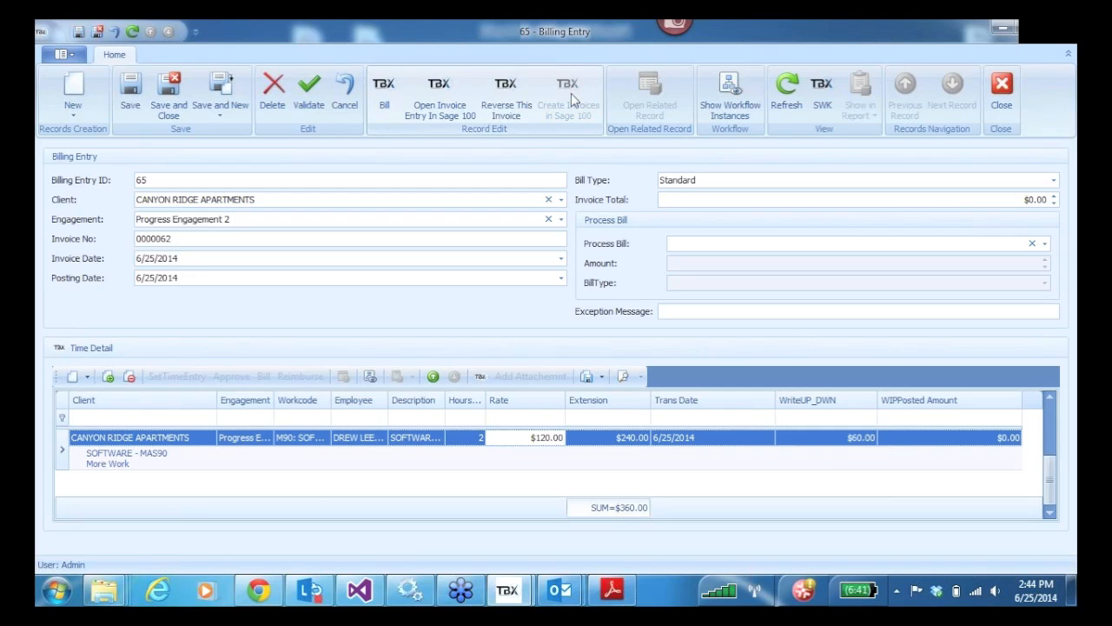
pyautogui.click(441, 94)
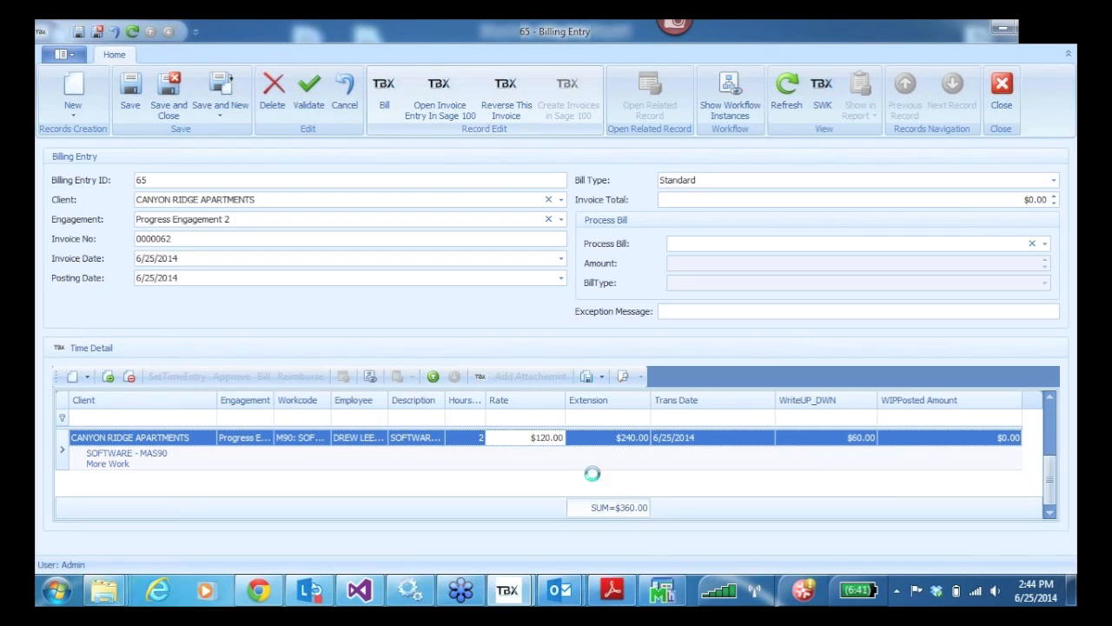
pyautogui.click(663, 592)
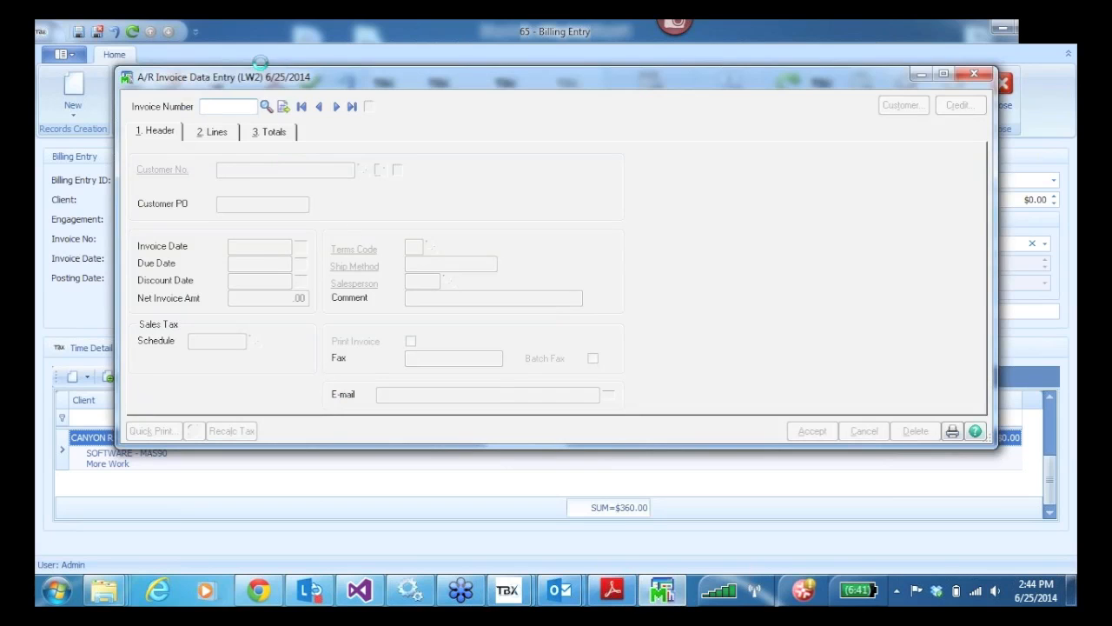
pyautogui.click(268, 106)
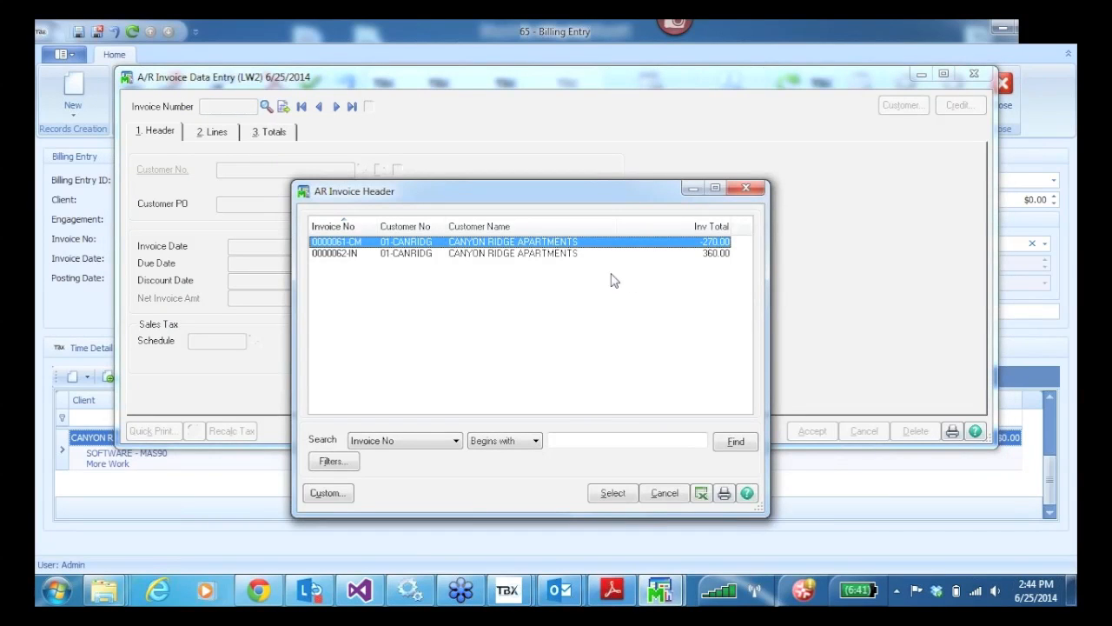
pyautogui.click(709, 259)
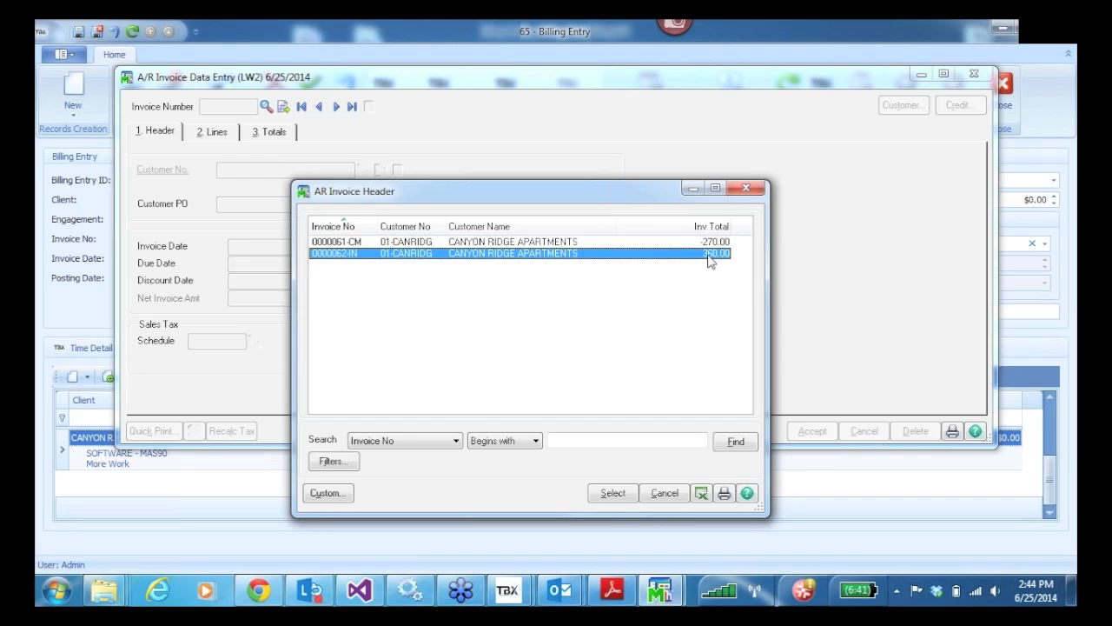
# - Open the reversal's credit memo from the lookup, preview the invoice printing for all invoices, and close the preview
pyautogui.doubleClick(394, 243)
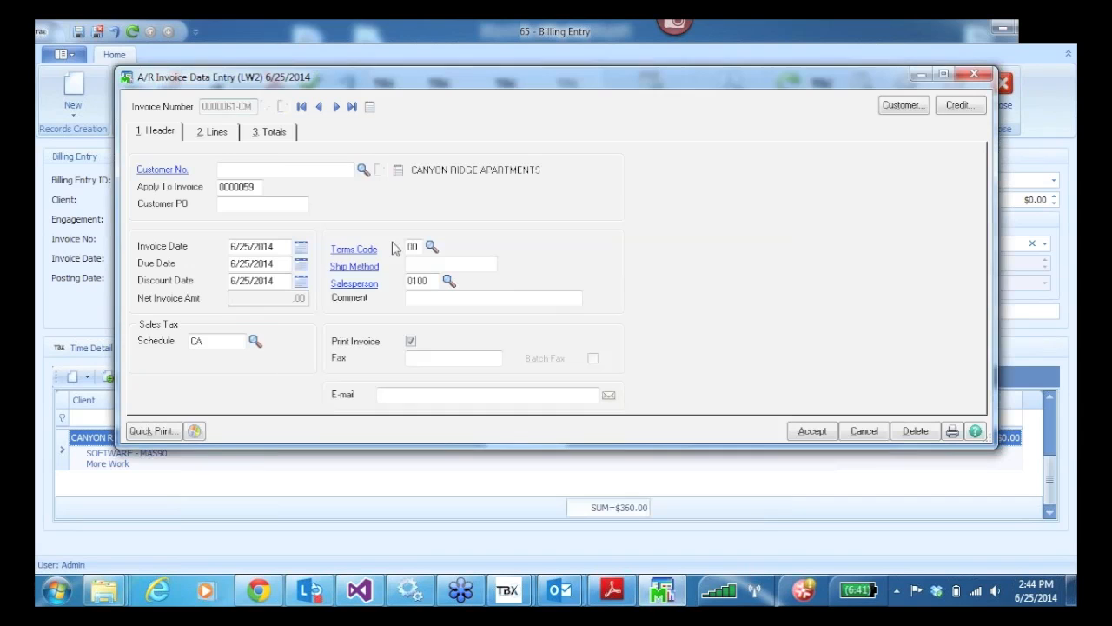
pyautogui.click(952, 432)
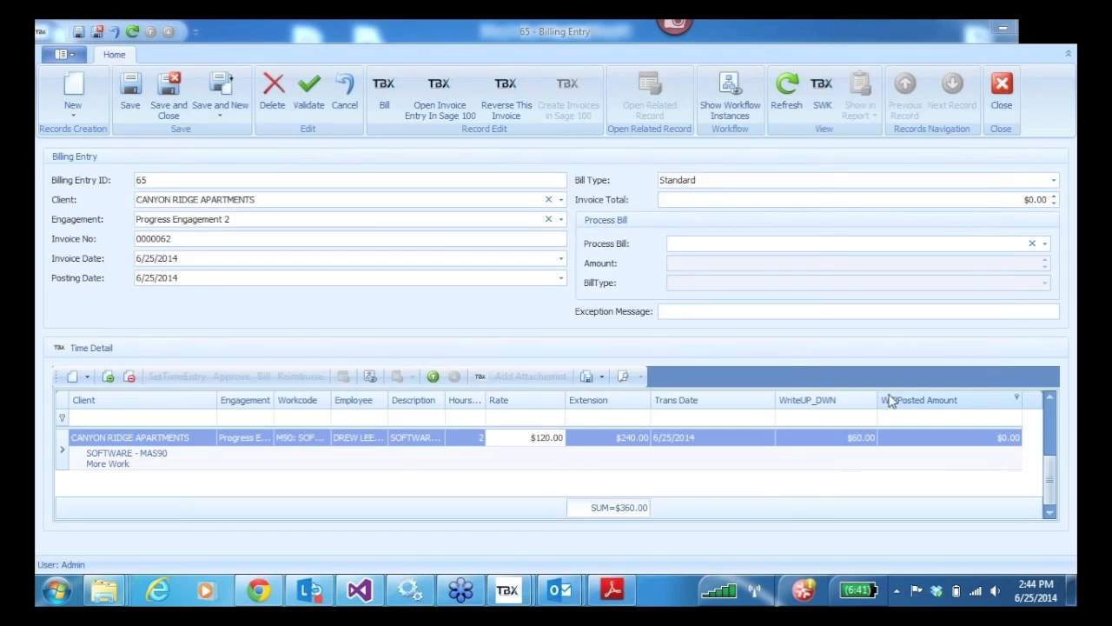
pyautogui.click(695, 461)
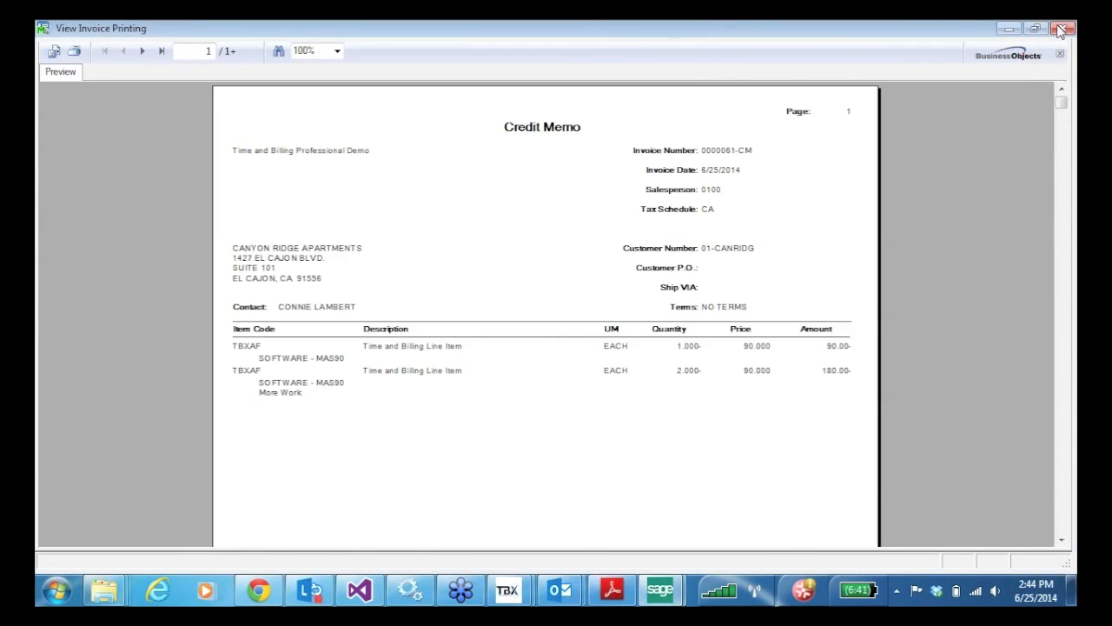
pyautogui.click(1063, 29)
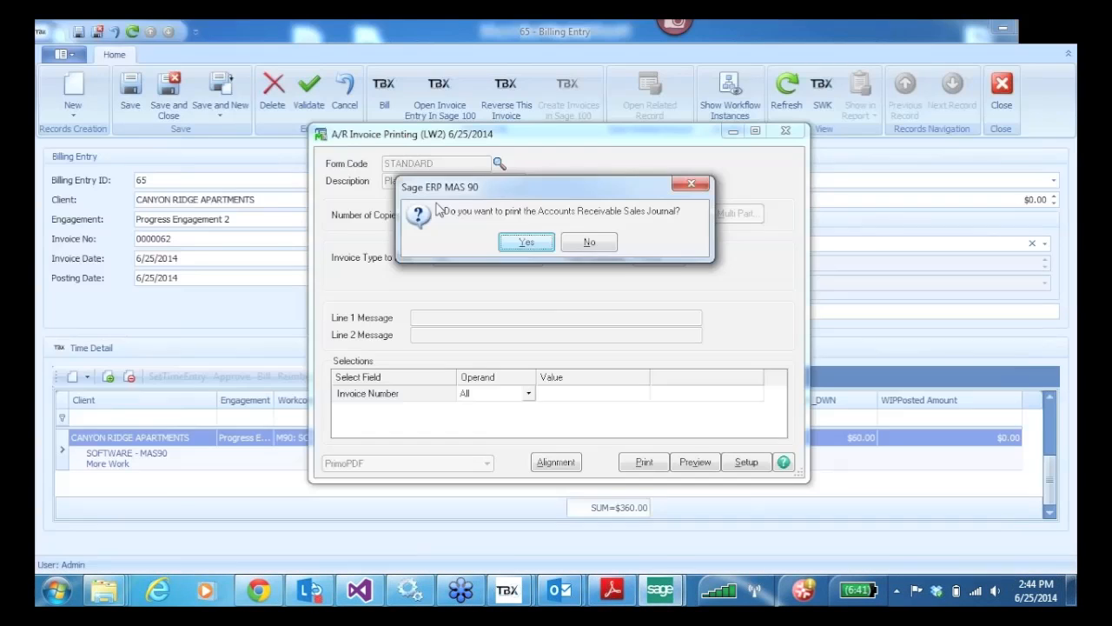
# - Preview the Accounts Receivable Sales Journal with its division recap and Gross Profit Journal, close the reports, and update the Sales Journal
pyautogui.click(527, 243)
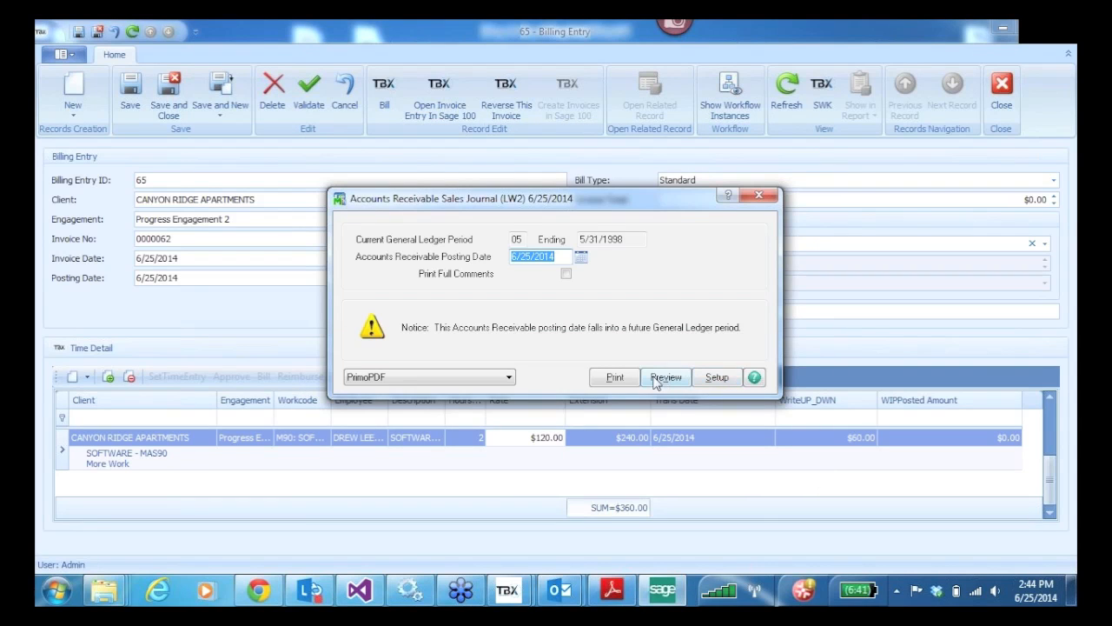
pyautogui.click(666, 379)
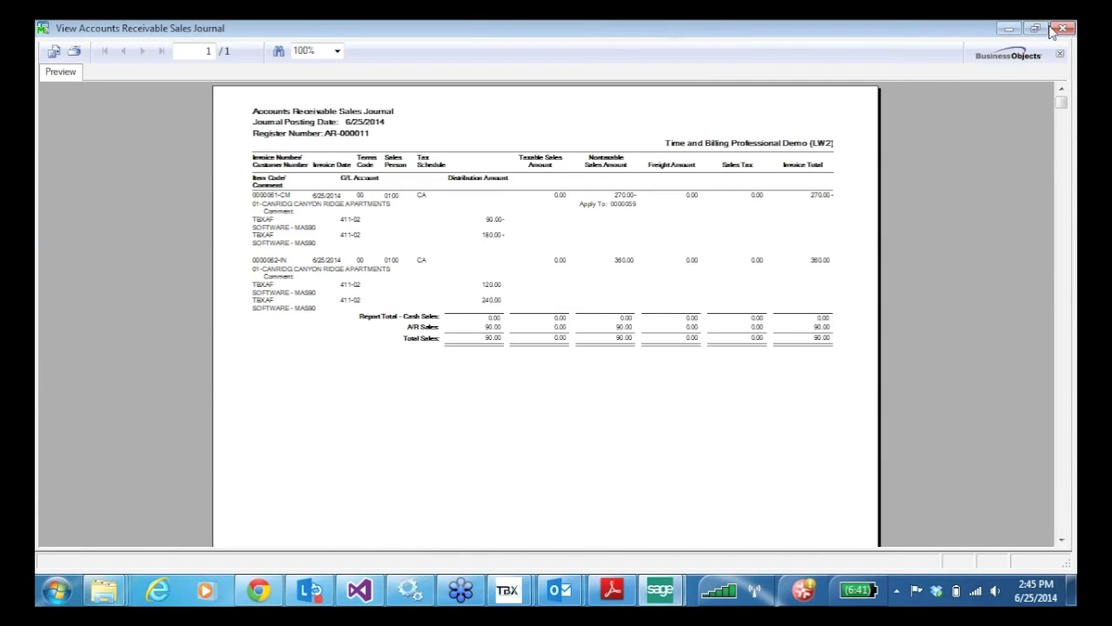
pyautogui.click(1053, 31)
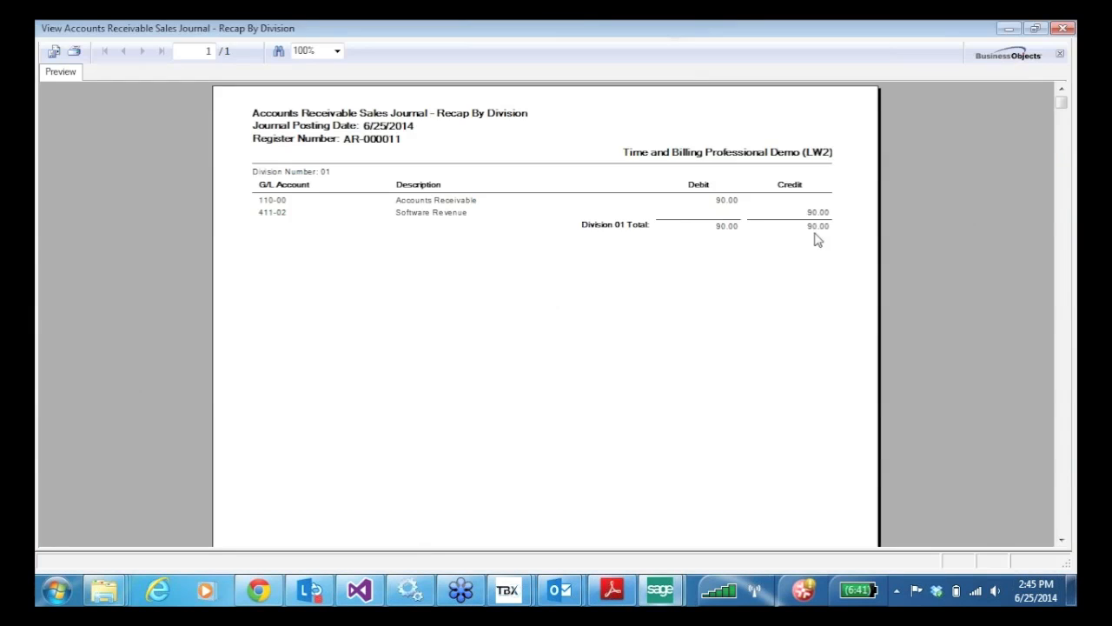
pyautogui.click(1062, 28)
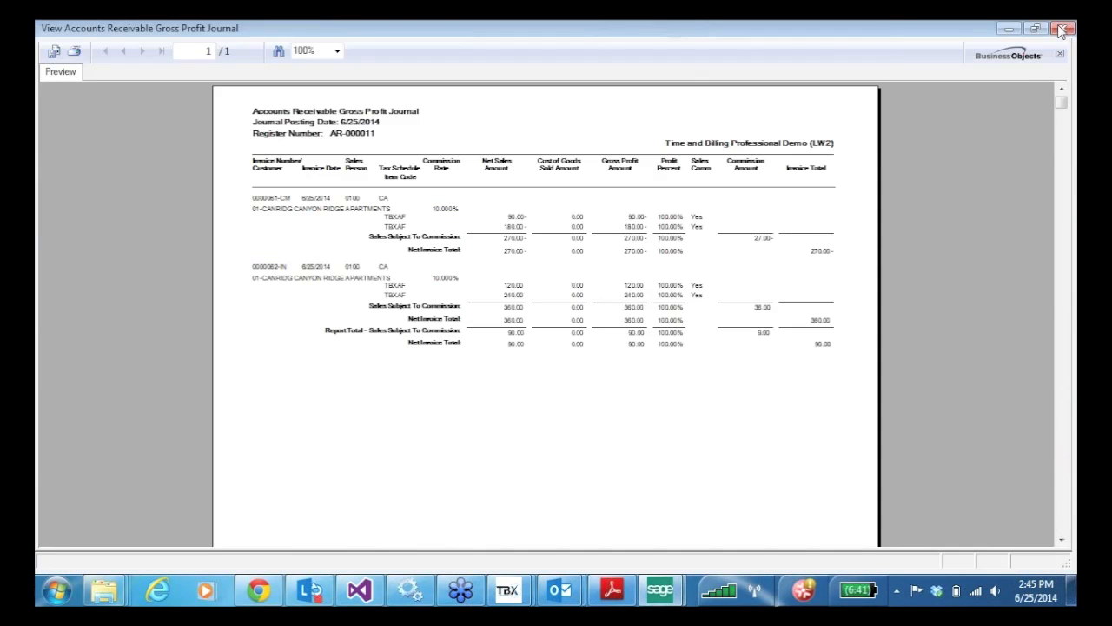
pyautogui.click(1062, 29)
pyautogui.click(531, 240)
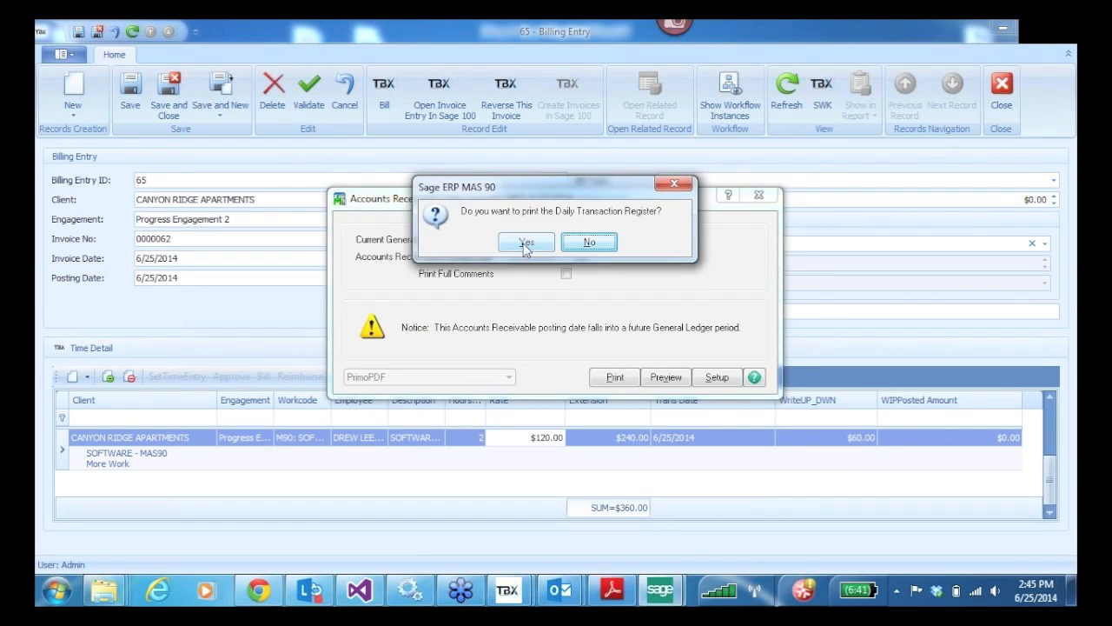
# - Preview and update the Daily Transaction Register, and save and close billing entry 65
pyautogui.click(525, 245)
pyautogui.click(645, 347)
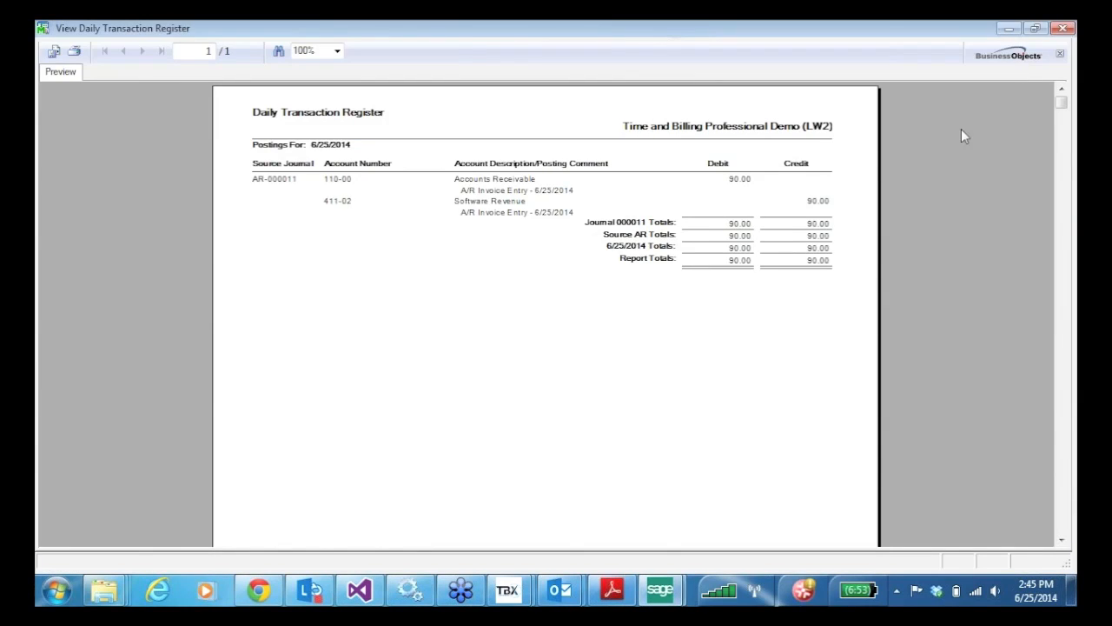
pyautogui.click(1059, 32)
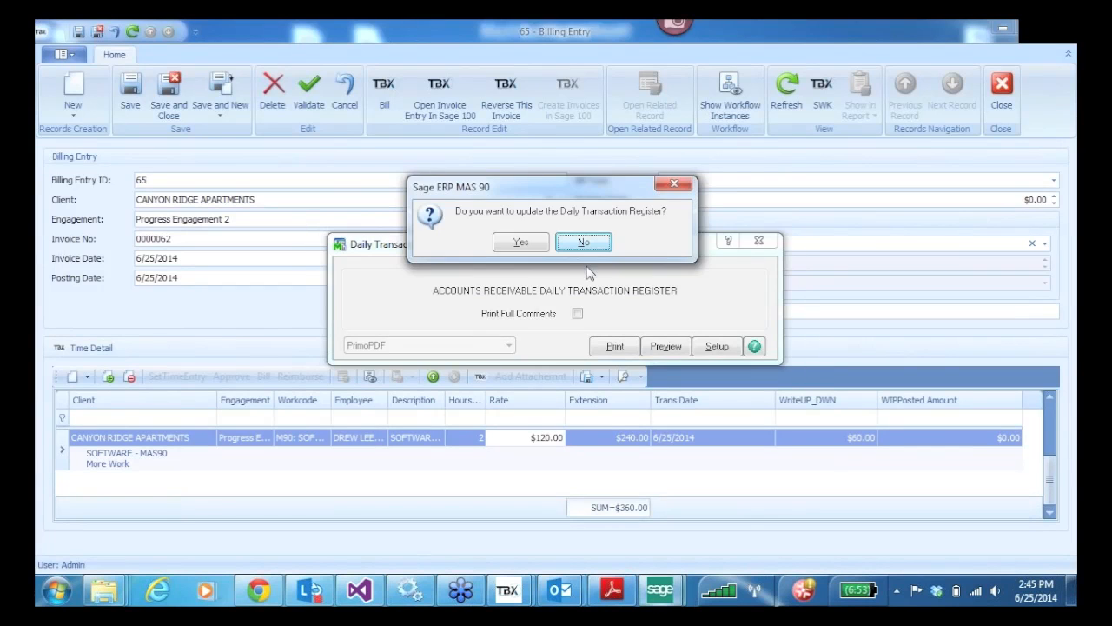
pyautogui.click(516, 244)
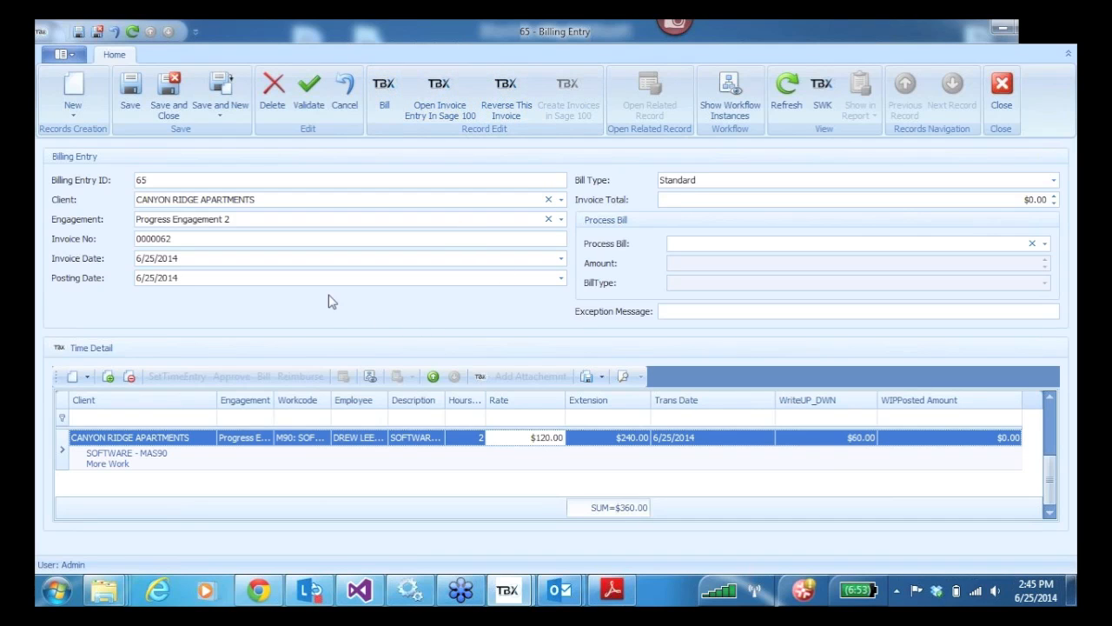
pyautogui.moveTo(1052, 474); pyautogui.dragTo(1051, 415)
pyautogui.click(167, 90)
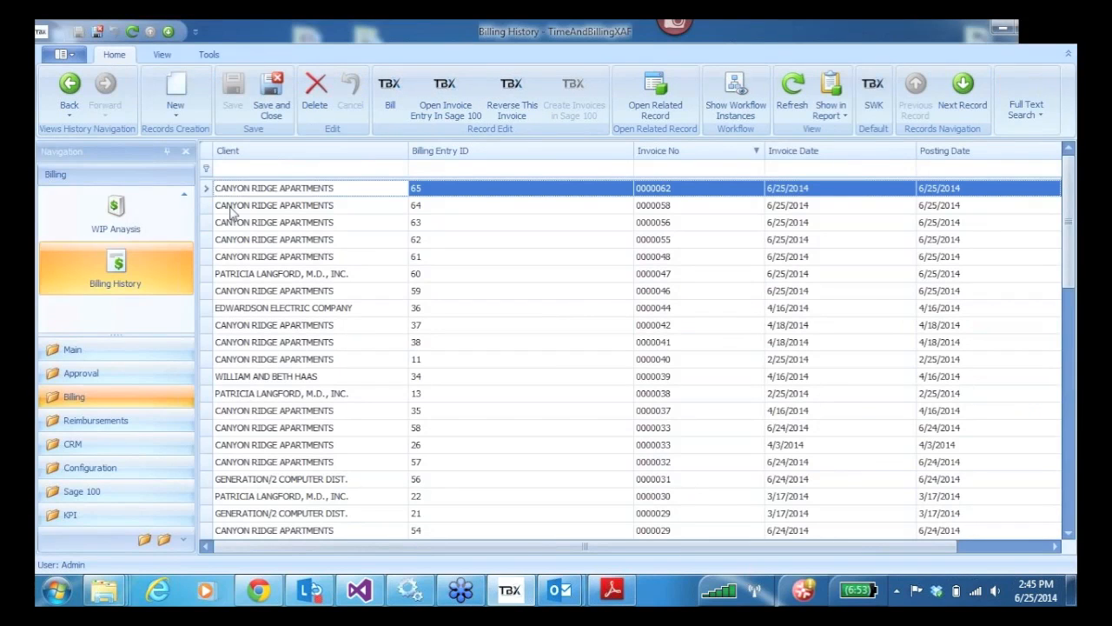
# - Open the Canyon Ridge Apartments engagement "Progress Bill Engagement" from the Engagement list and maximize its window
pyautogui.click(75, 351)
pyautogui.scroll(-2, 157, 311)
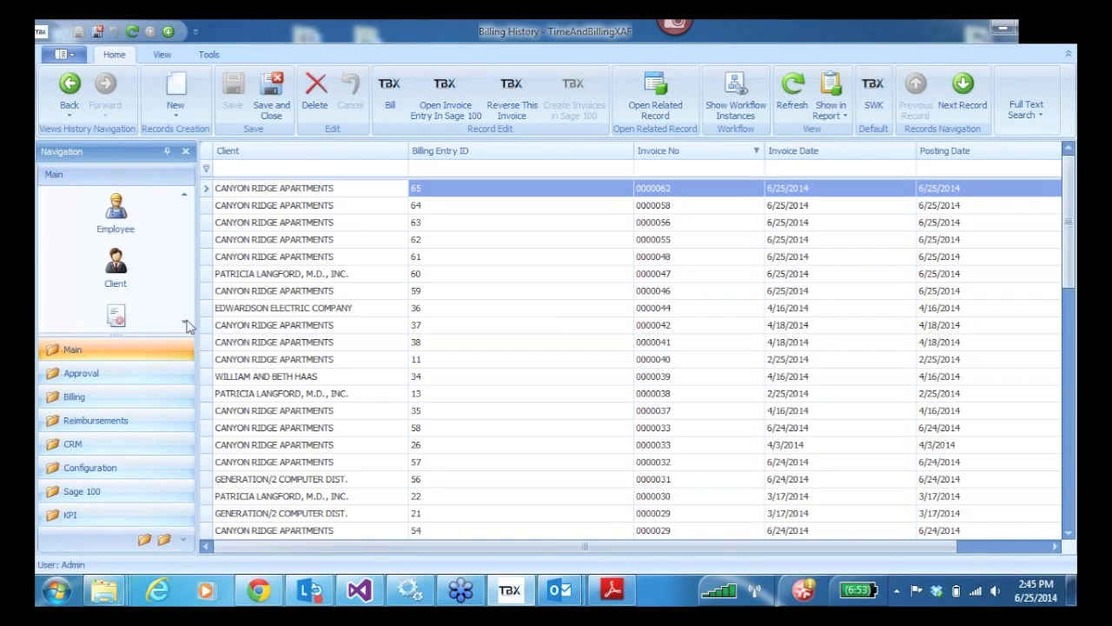
pyautogui.click(124, 278)
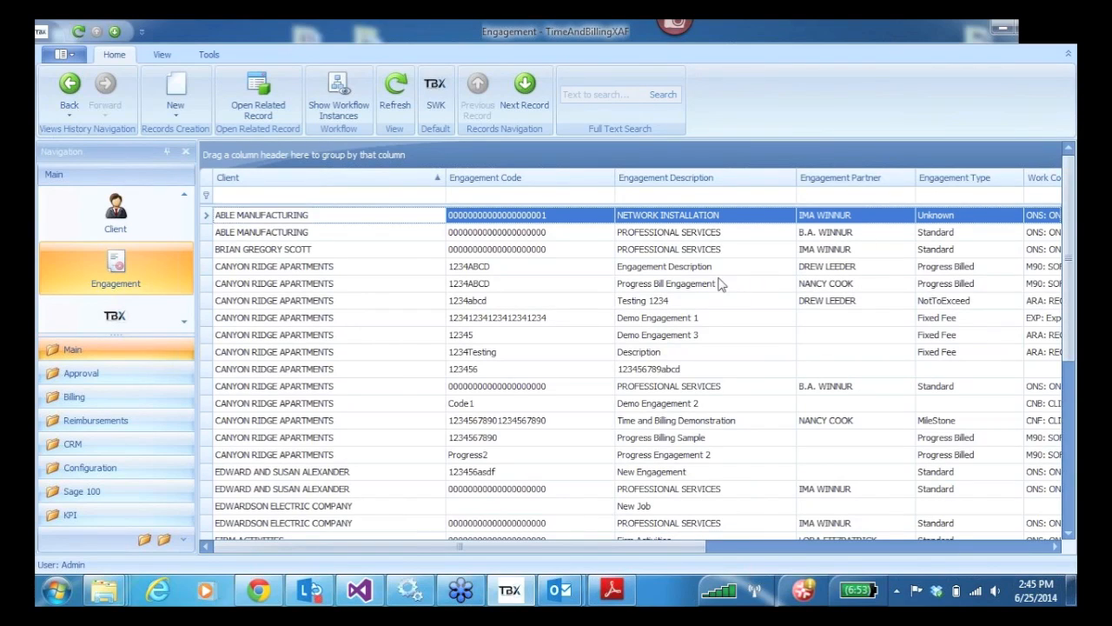
pyautogui.click(207, 283)
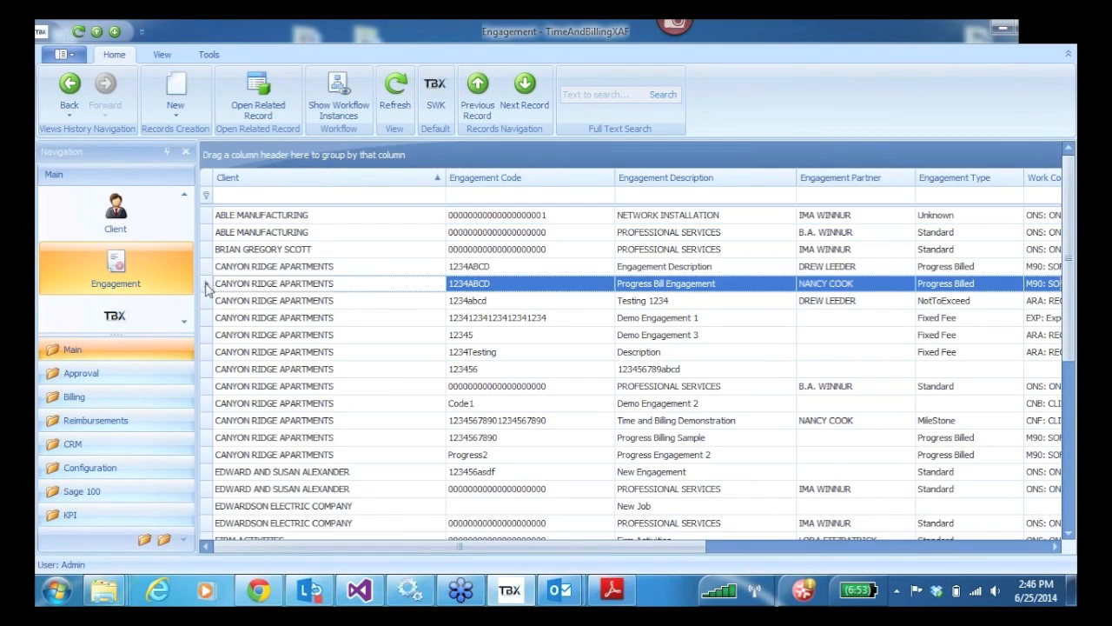
pyautogui.doubleClick(207, 285)
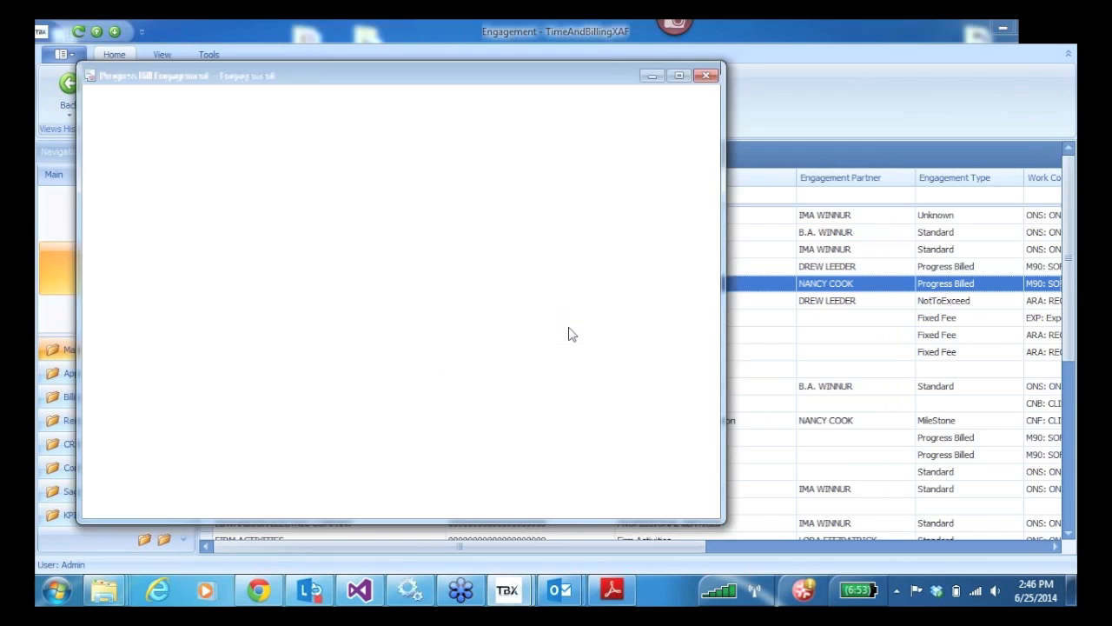
pyautogui.click(671, 68)
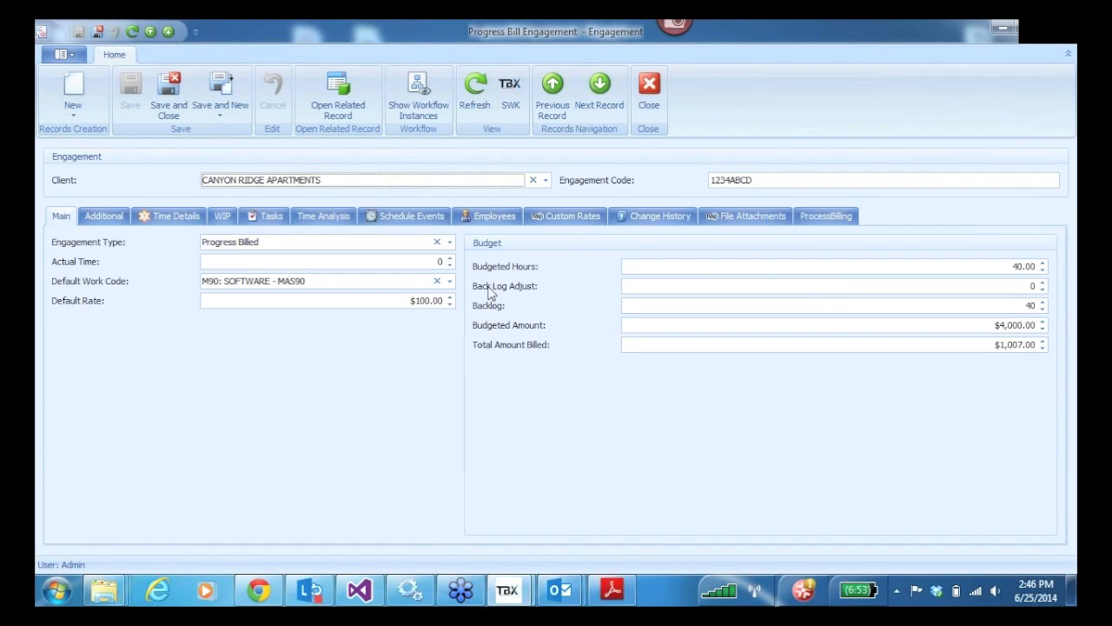
# - Review the available engagement types, keep Progress Billed, and view the engagement's process billing records
pyautogui.click(450, 241)
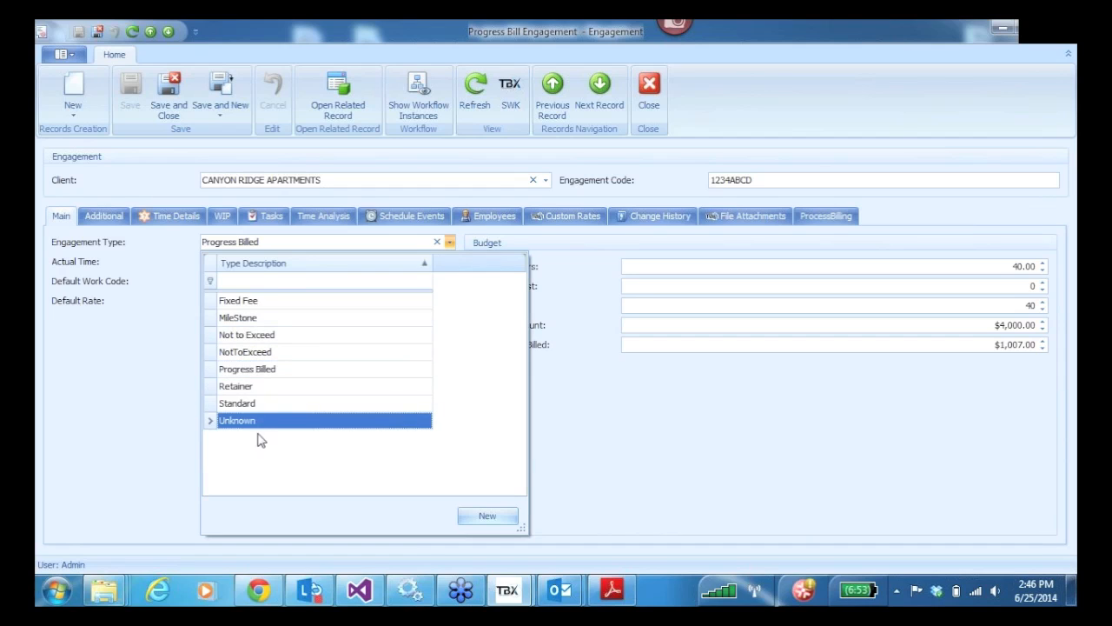
pyautogui.click(250, 368)
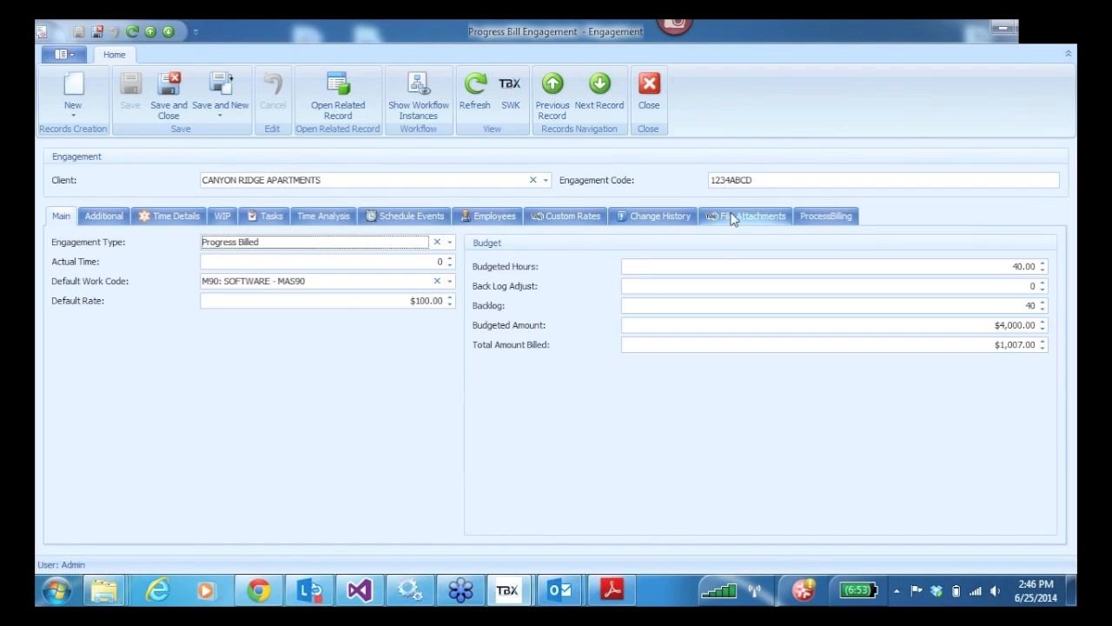
pyautogui.click(826, 217)
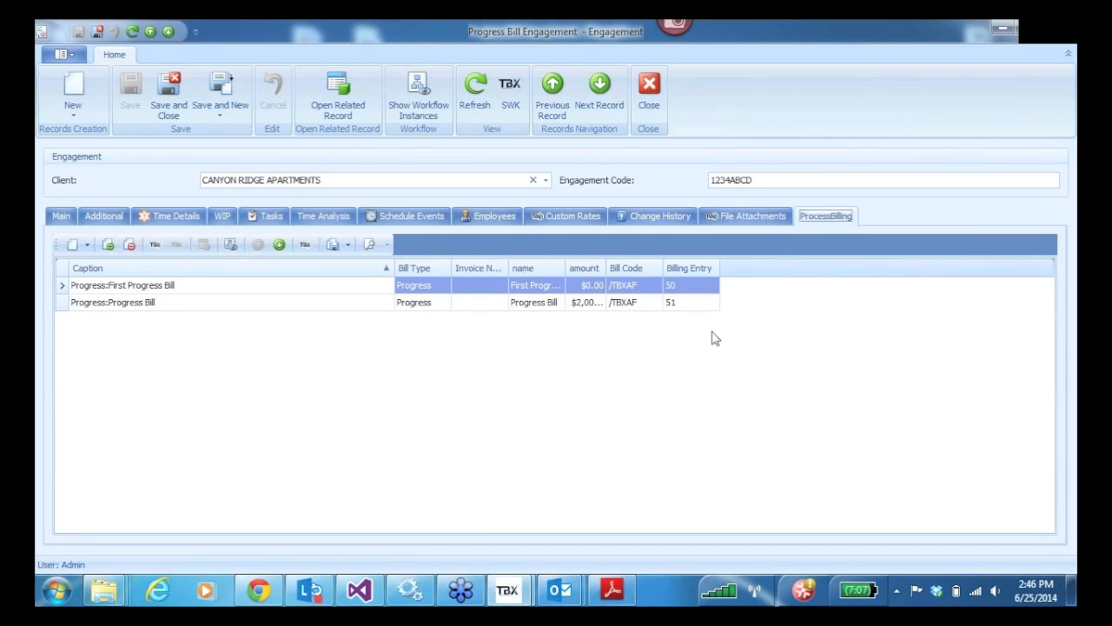
# - Go to the Testing 1234 engagement of Canyon Ridge Apartments and set its engagement type to Progress Billed
pyautogui.click(600, 88)
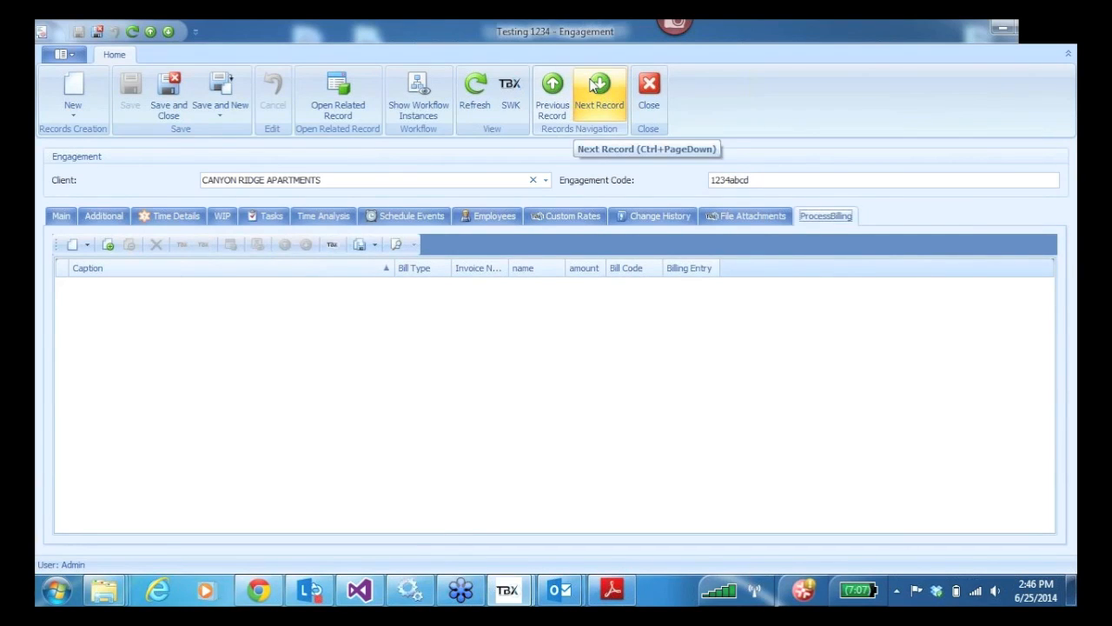
pyautogui.click(61, 219)
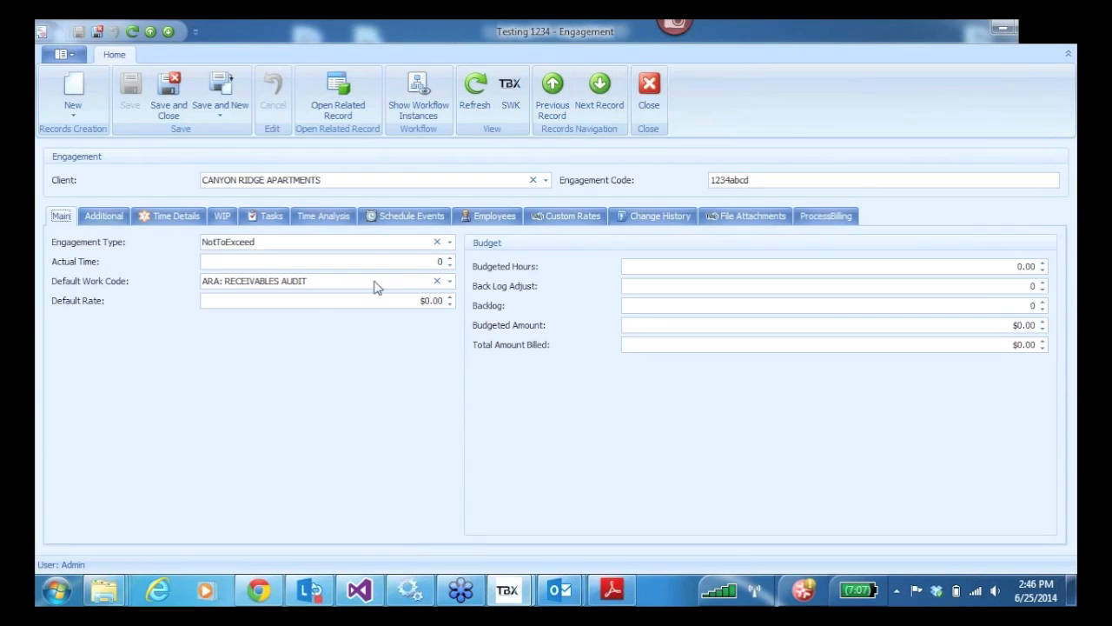
pyautogui.click(451, 243)
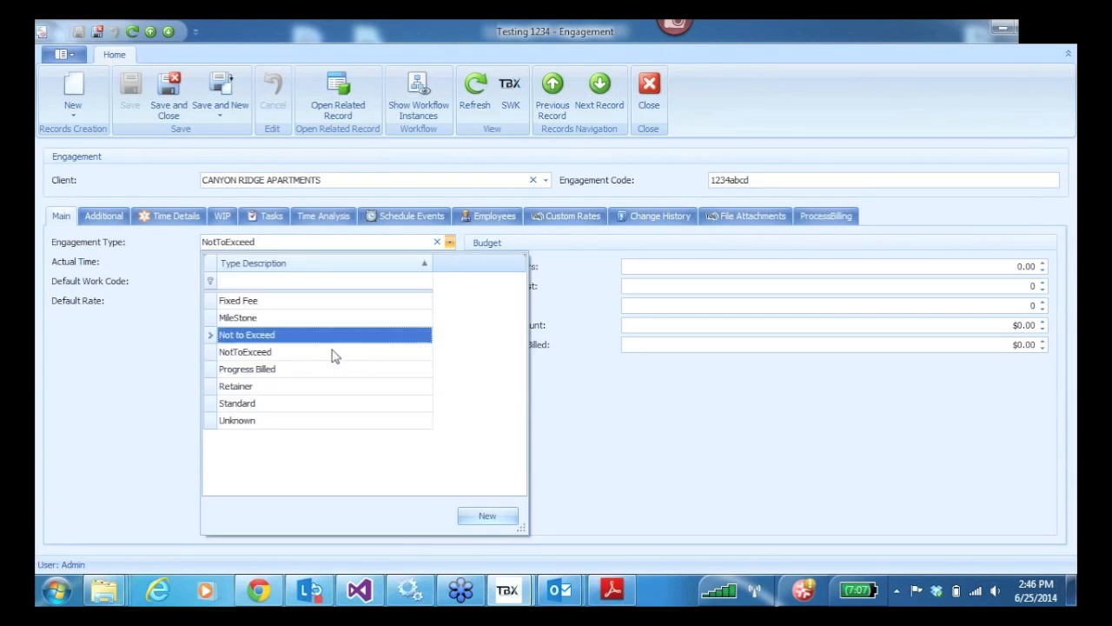
pyautogui.click(261, 369)
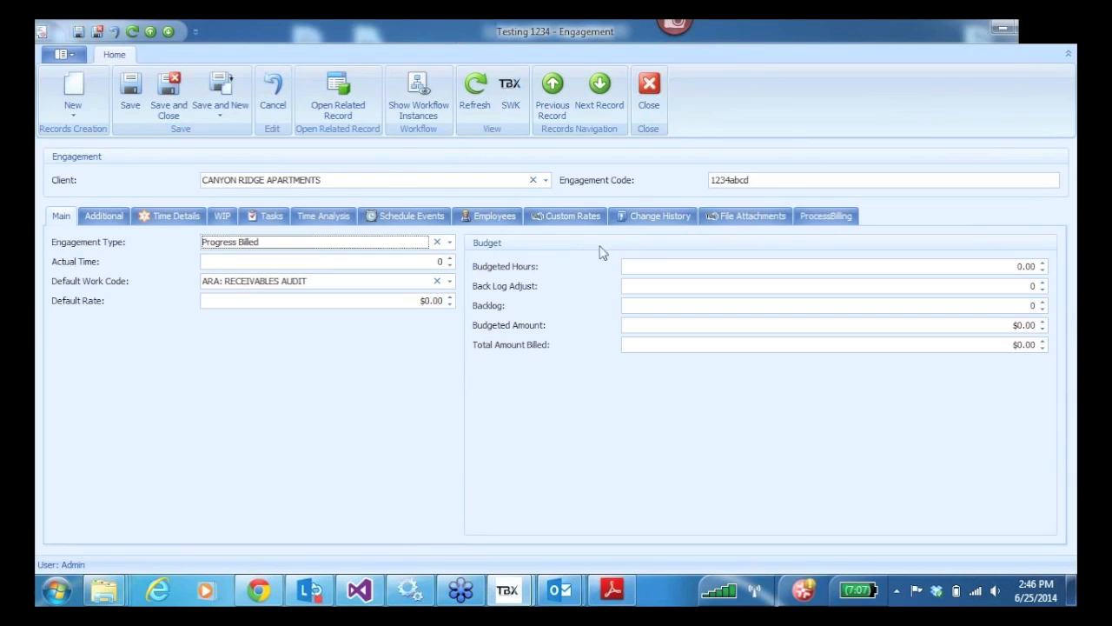
# - Create a new process bill record for the engagement with the bill type Progress
pyautogui.click(825, 219)
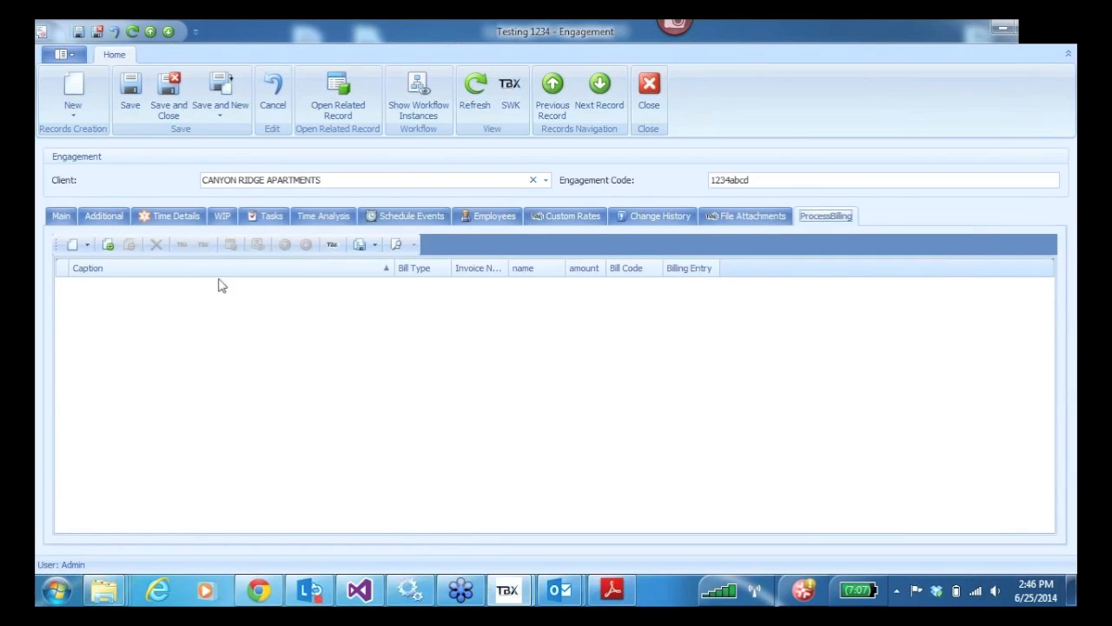
pyautogui.click(74, 245)
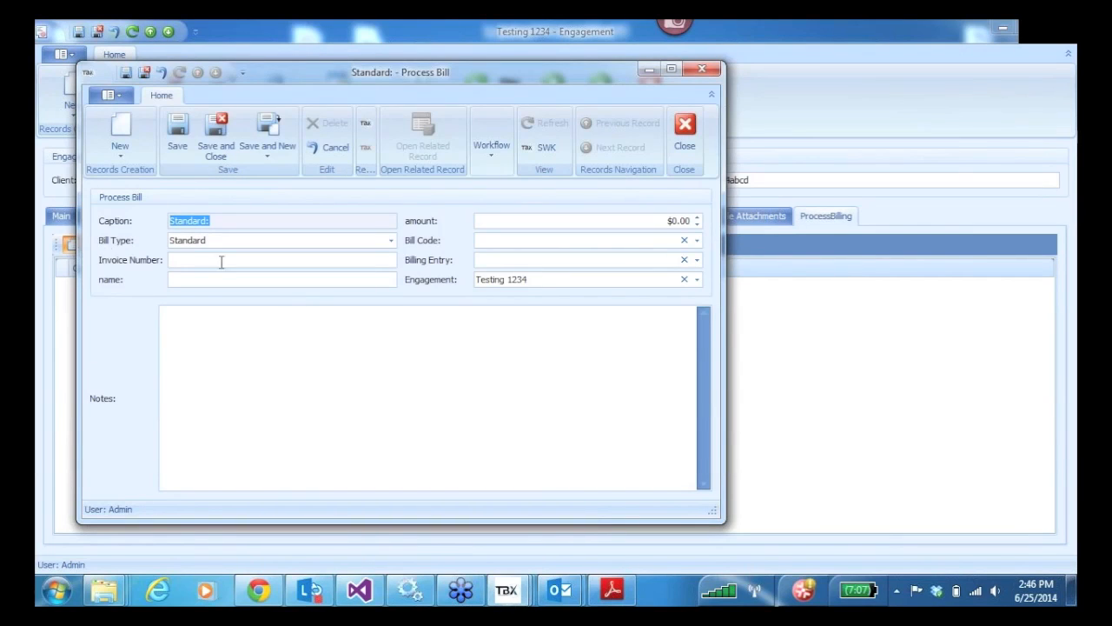
pyautogui.click(391, 240)
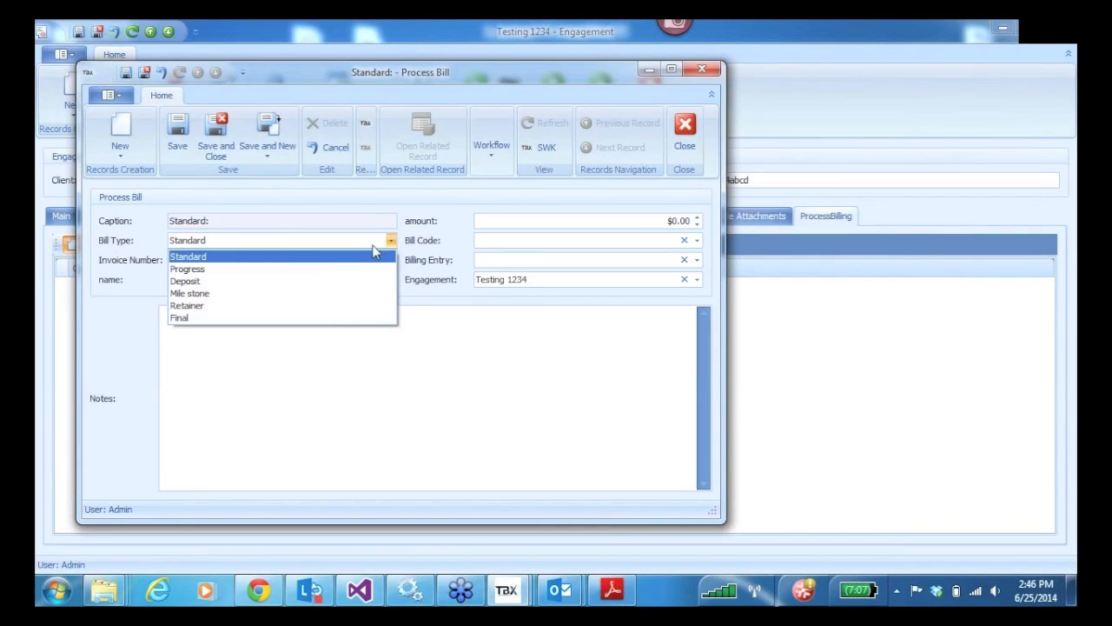
pyautogui.click(248, 276)
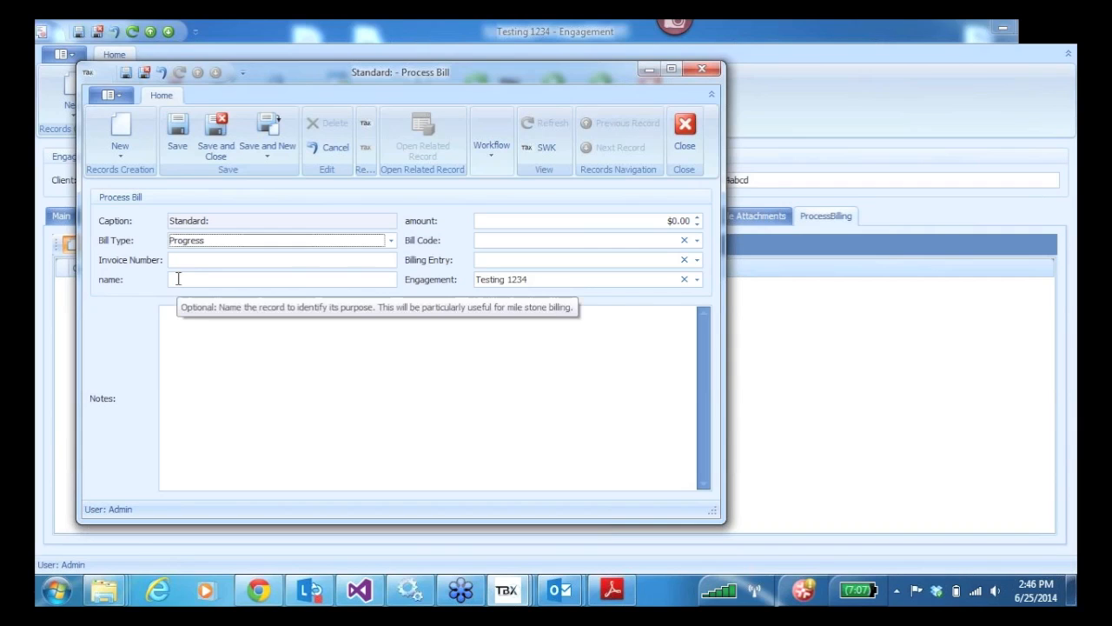
# - Set the process bill's amount to $1,000.00 and its bill code to /TBXAF, and save the record
pyautogui.click(673, 220)
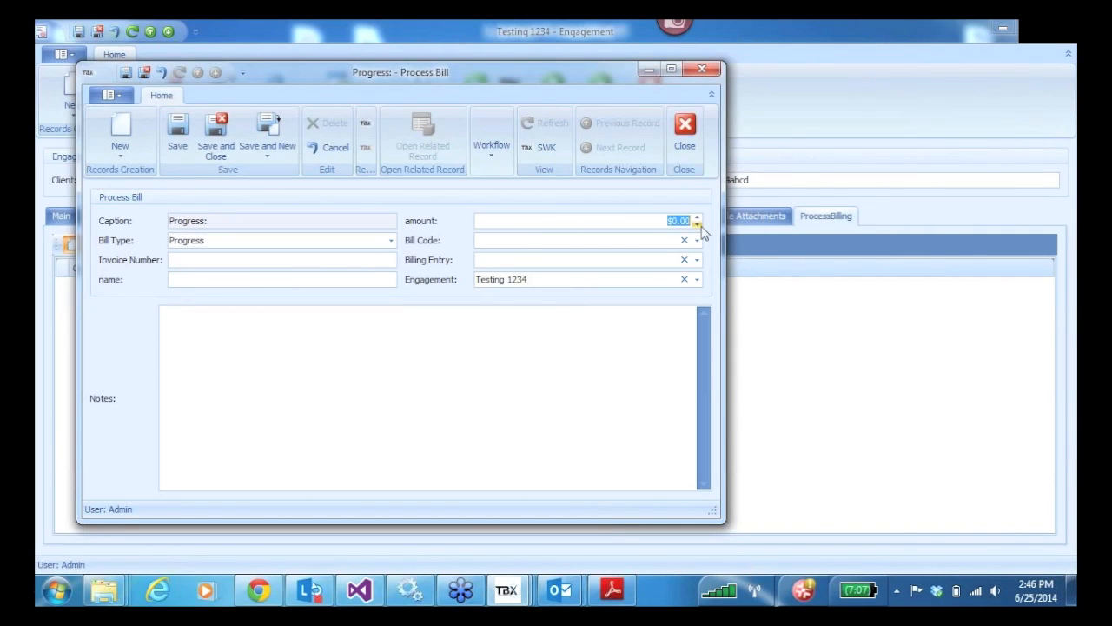
pyautogui.write('10')
pyautogui.press('Tab')
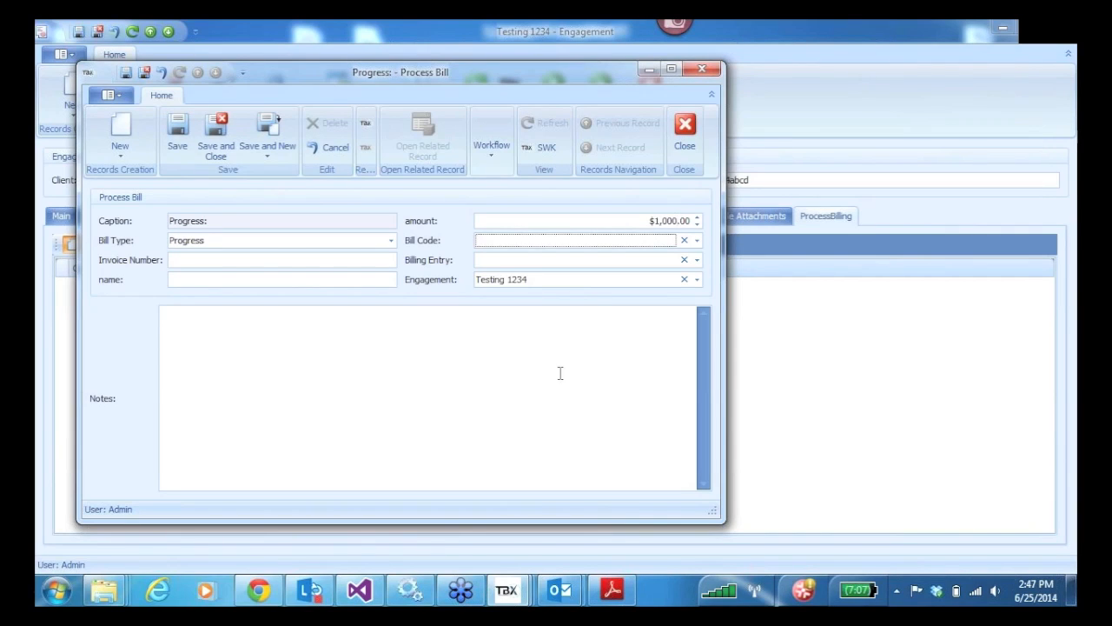
pyautogui.click(697, 240)
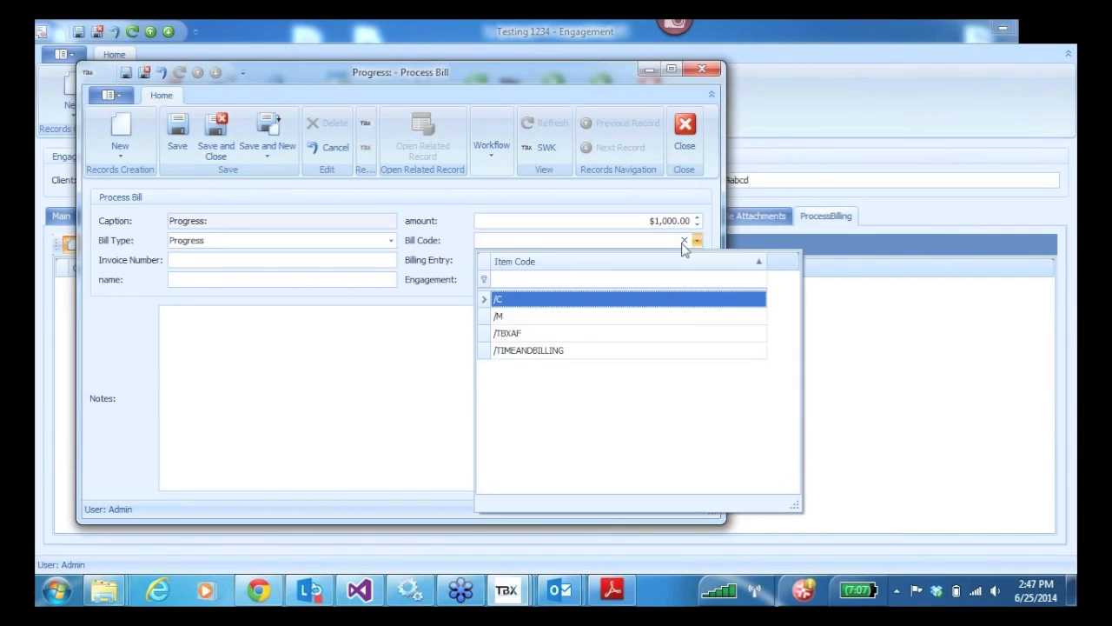
pyautogui.click(504, 333)
pyautogui.click(423, 324)
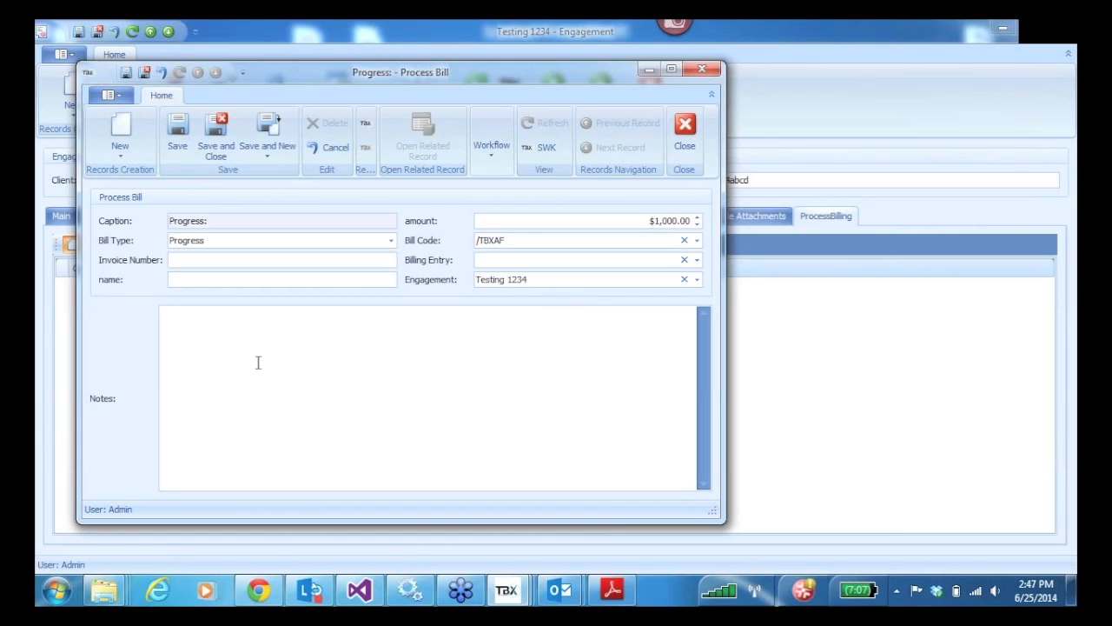
pyautogui.click(177, 129)
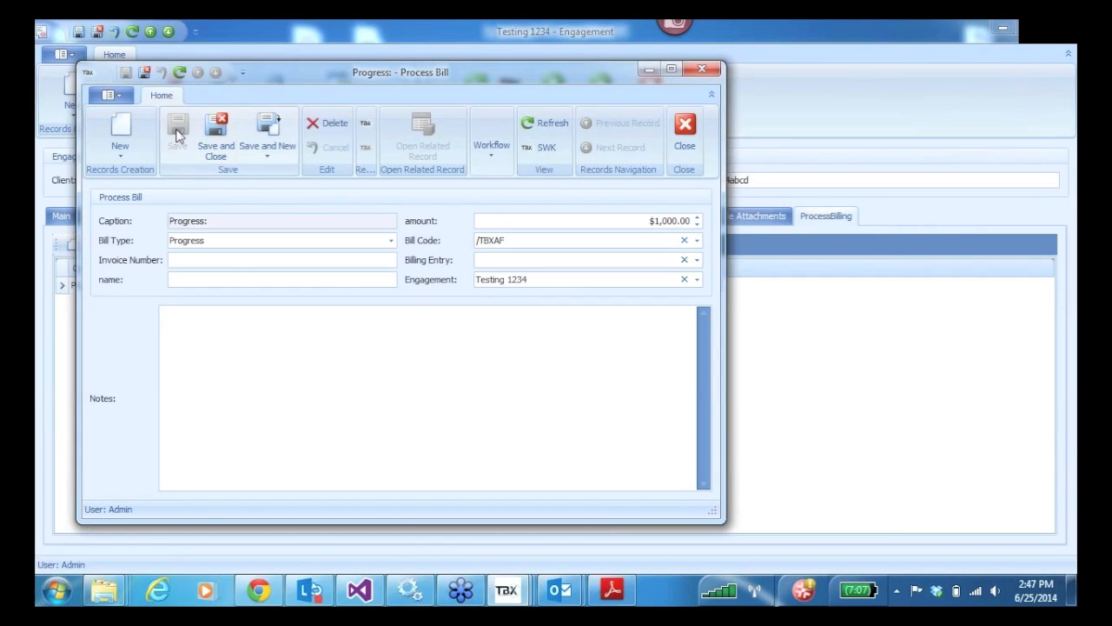
# - Generate a billing entry from the maximized process bill, and close both the bill and the engagement with their changes saved
pyautogui.click(672, 70)
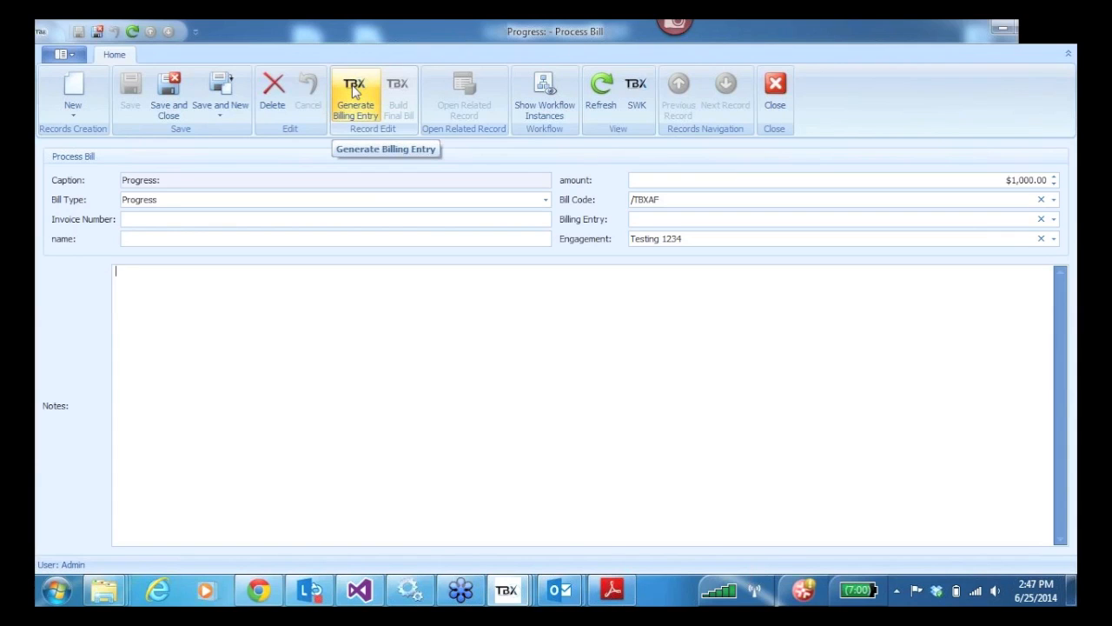
pyautogui.click(354, 92)
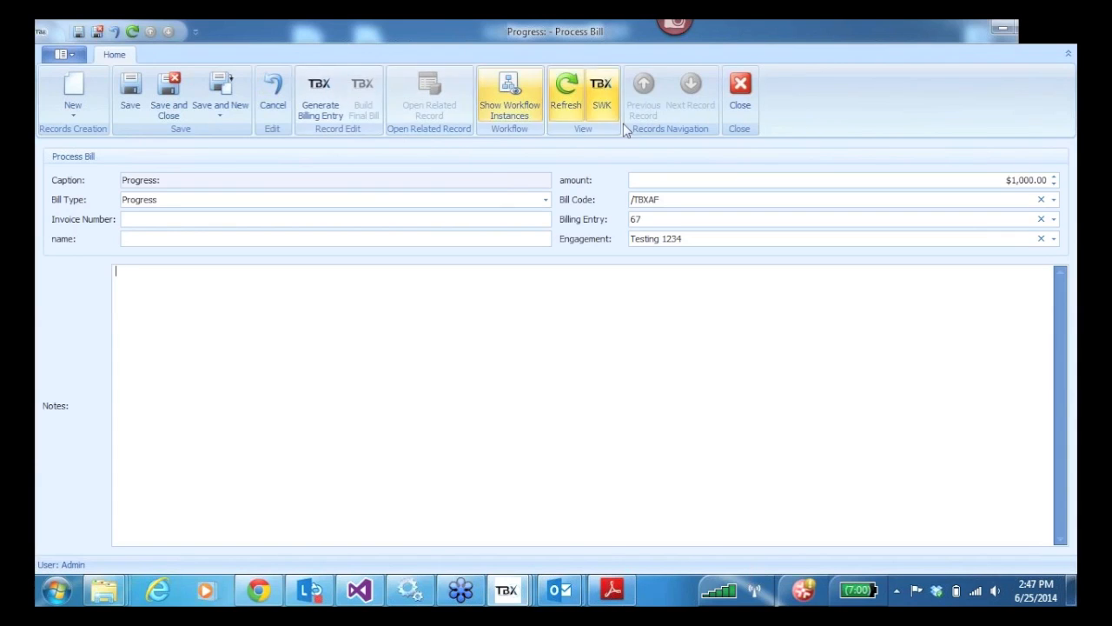
pyautogui.click(740, 89)
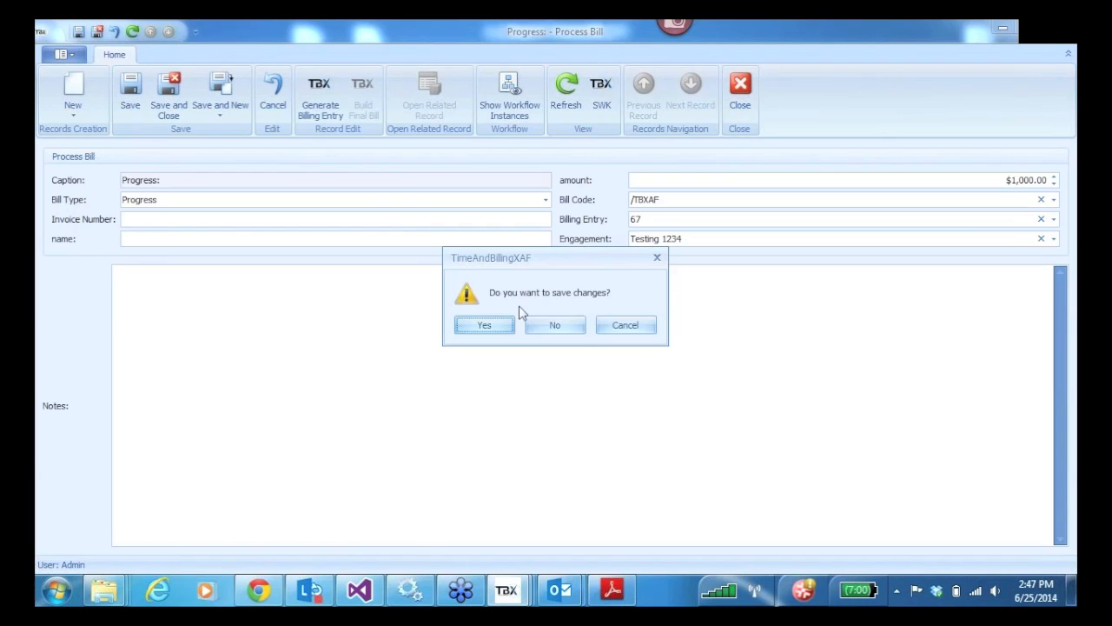
pyautogui.click(484, 325)
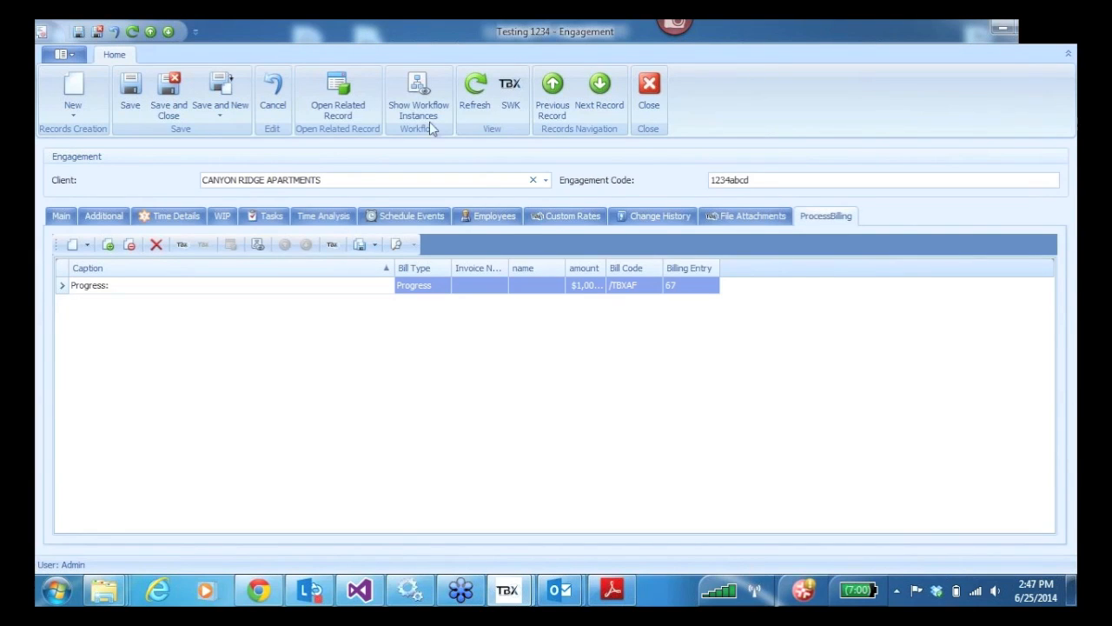
pyautogui.click(652, 101)
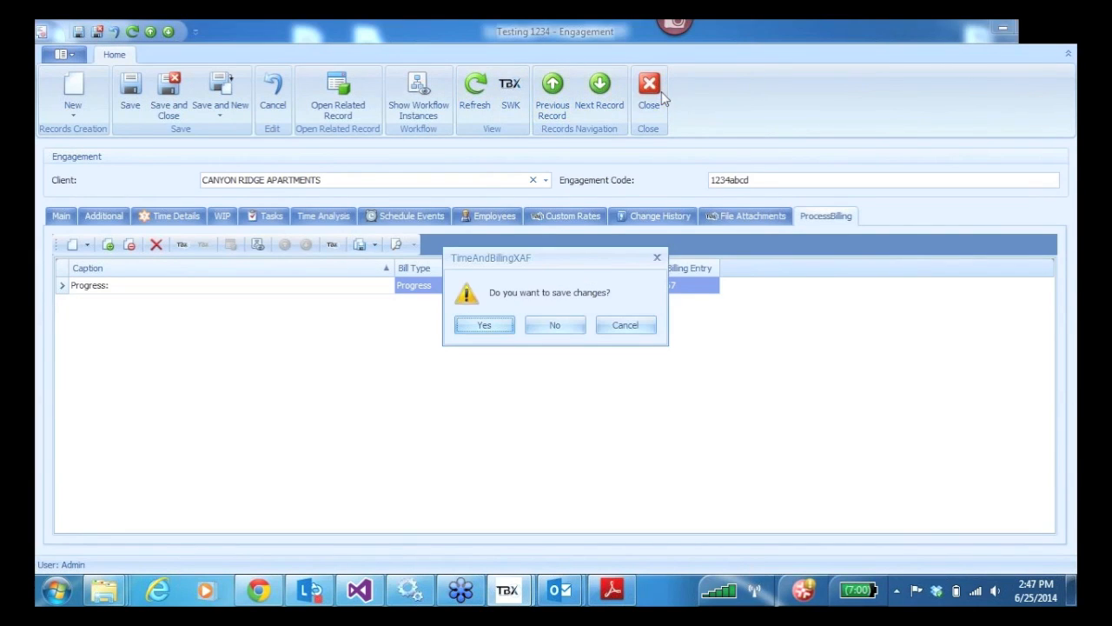
pyautogui.click(490, 330)
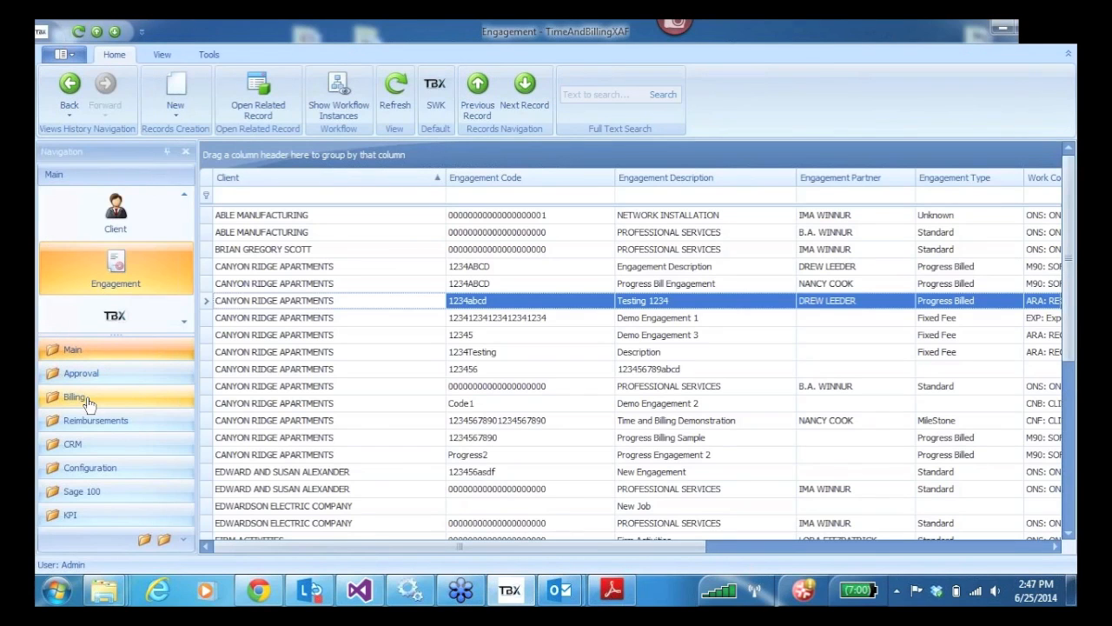
# - Open the Billing Entry list and create the Sage 100 invoice for the Canyon Ridge Apartments Progress entry 67
pyautogui.click(77, 396)
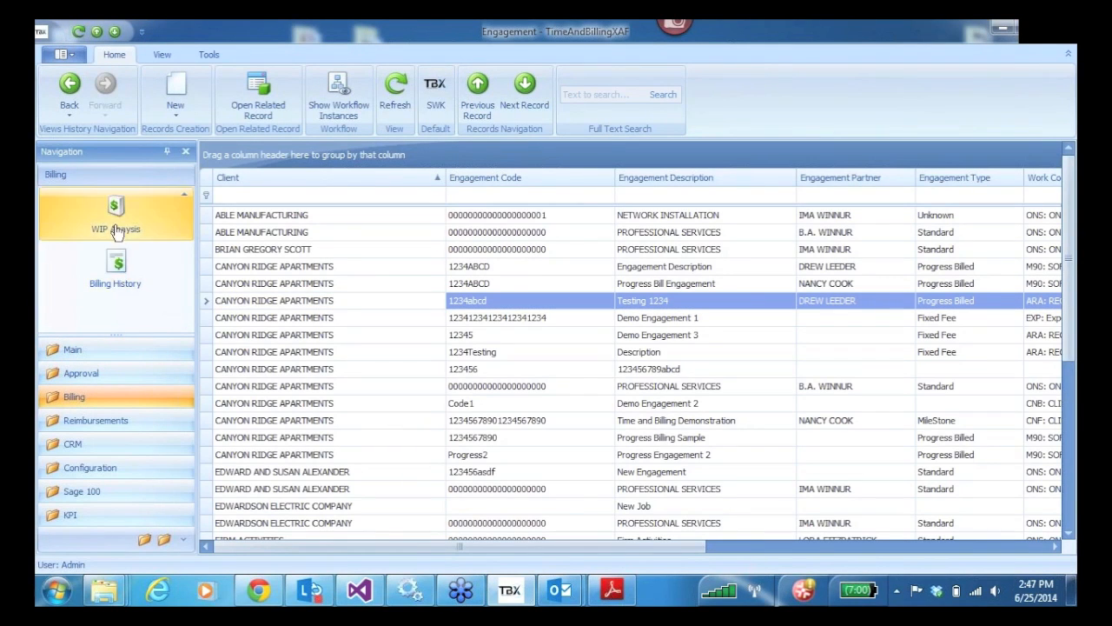
pyautogui.click(184, 196)
pyautogui.click(185, 197)
pyautogui.click(113, 261)
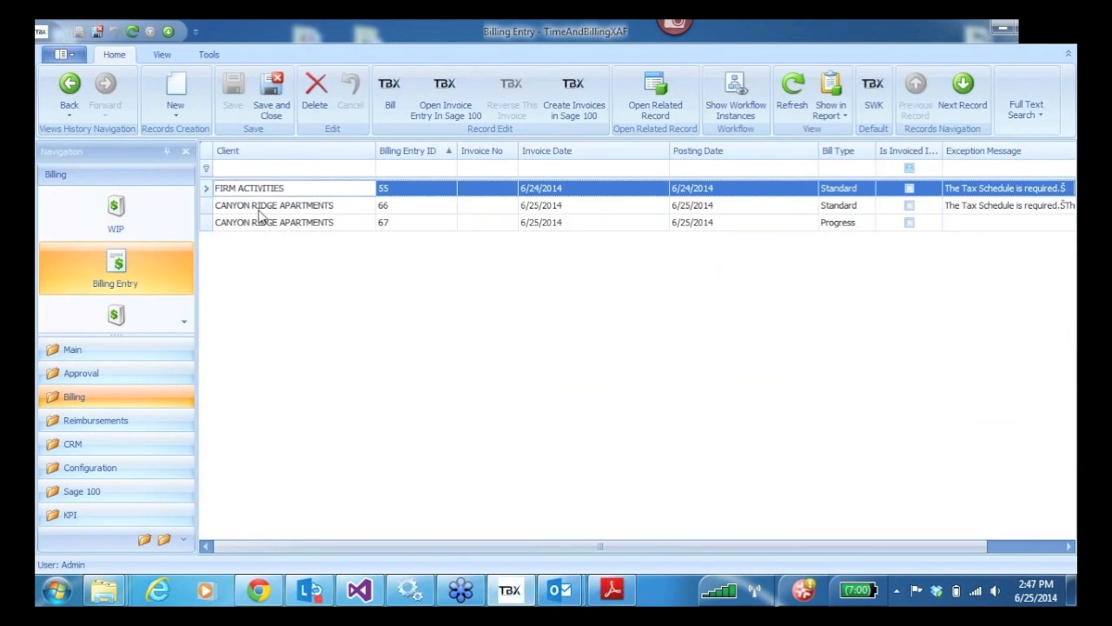
pyautogui.click(210, 224)
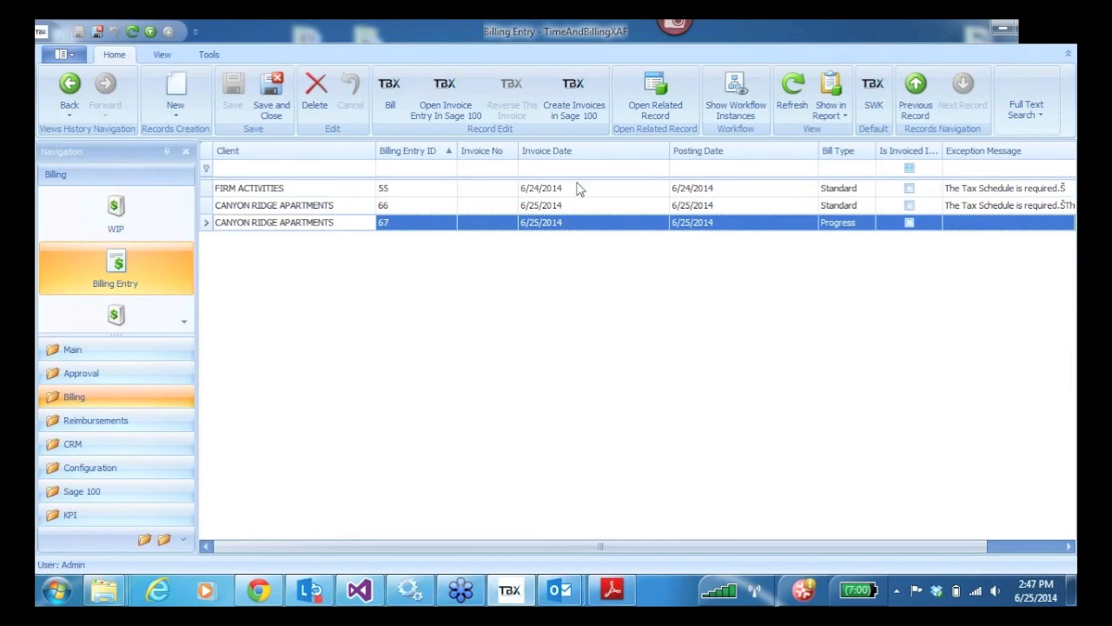
pyautogui.click(573, 95)
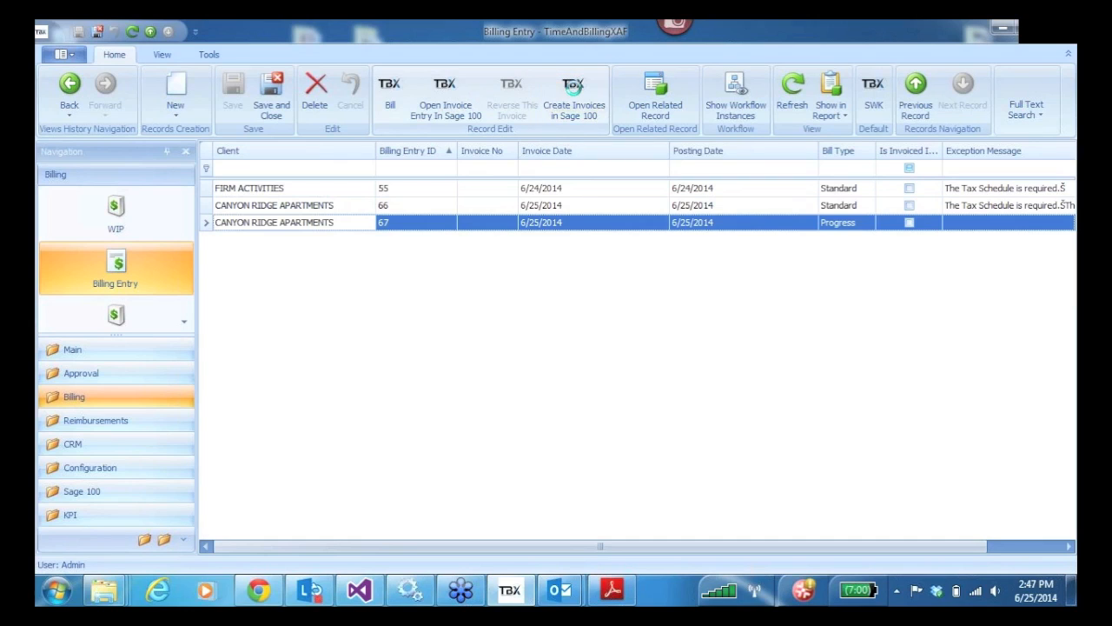
# - Look up the Canyon Ridge Apartments invoice in Sage 100 A/R Invoice Data Entry, and close the lookup and entry windows
pyautogui.click(441, 94)
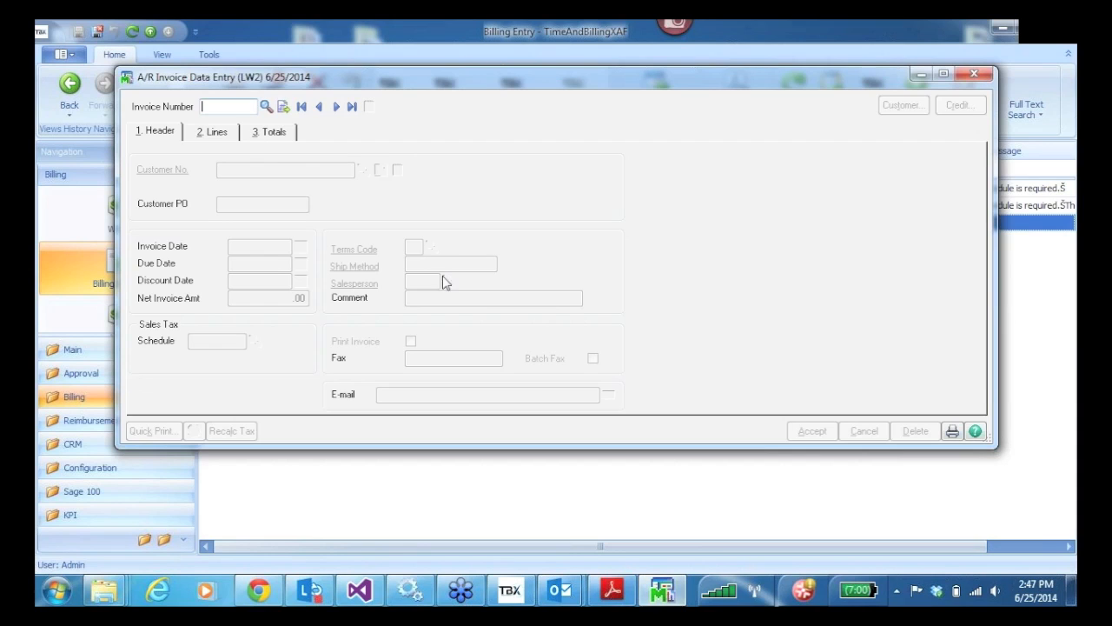
pyautogui.click(266, 106)
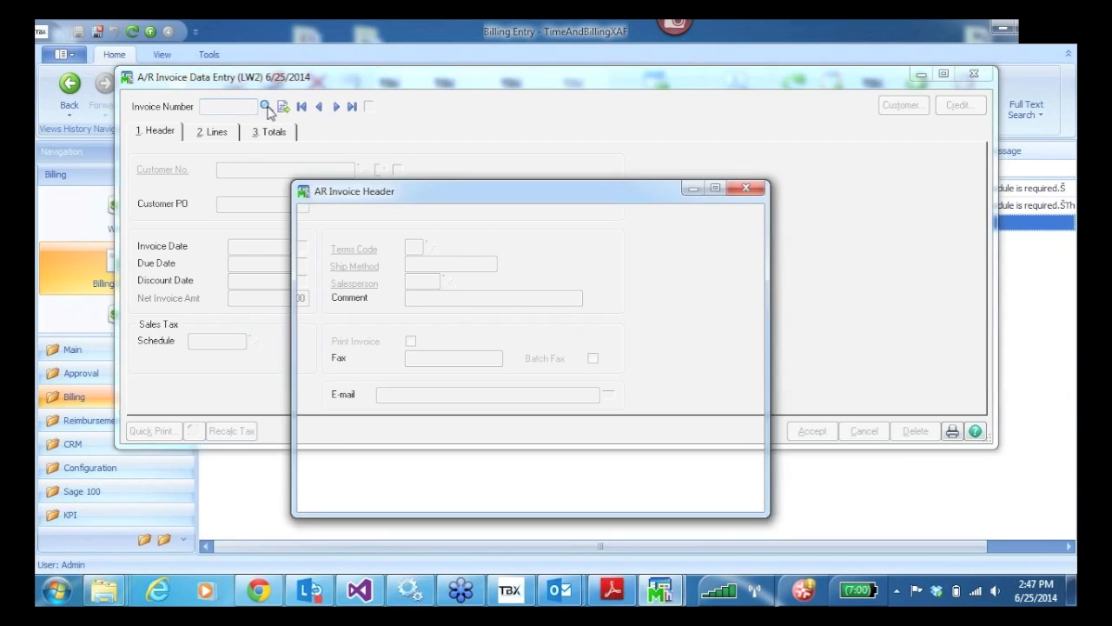
pyautogui.click(752, 191)
pyautogui.click(974, 74)
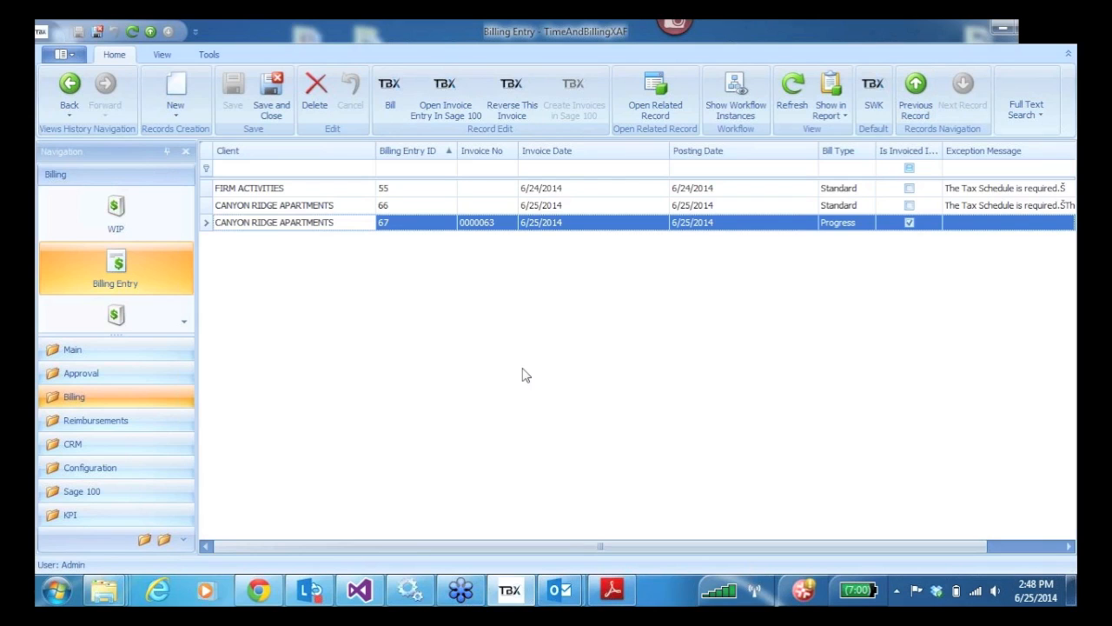
pyautogui.click(445, 101)
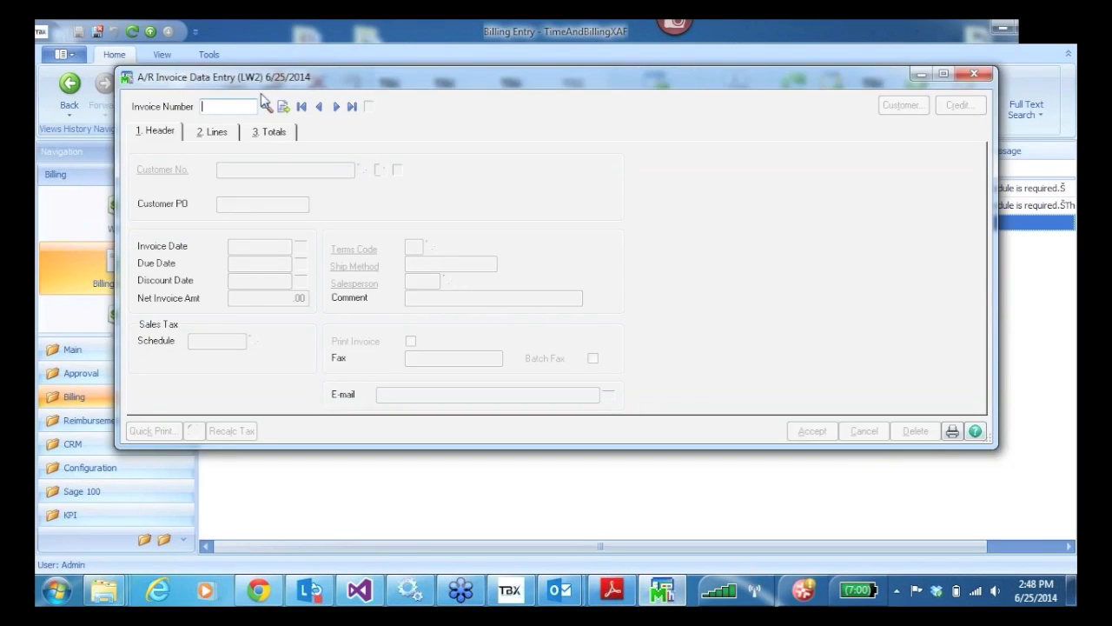
pyautogui.click(265, 106)
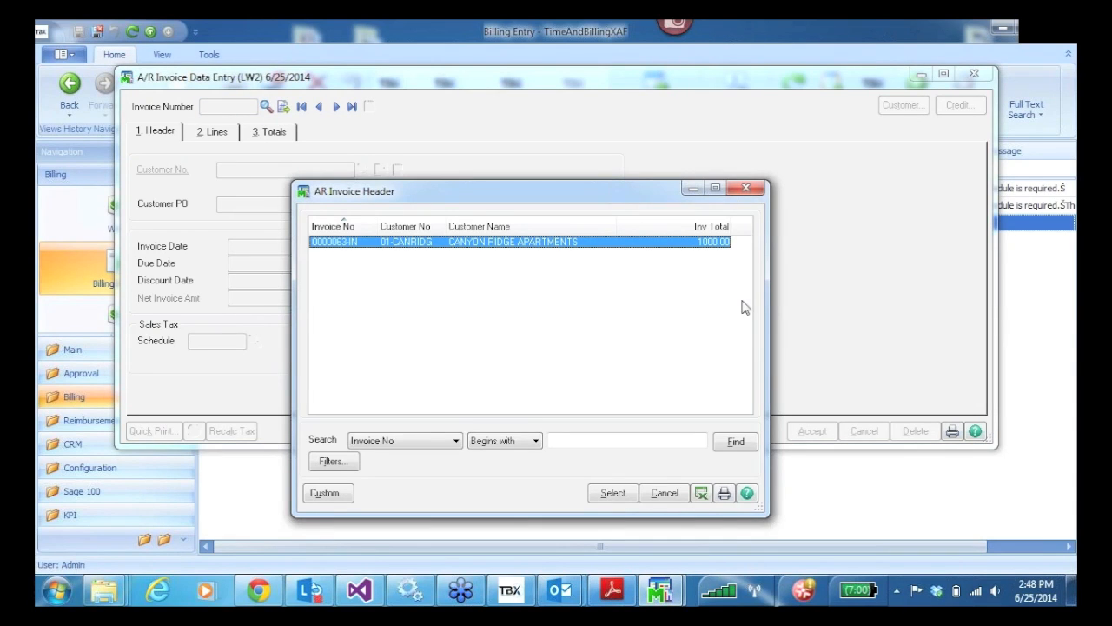
pyautogui.click(747, 189)
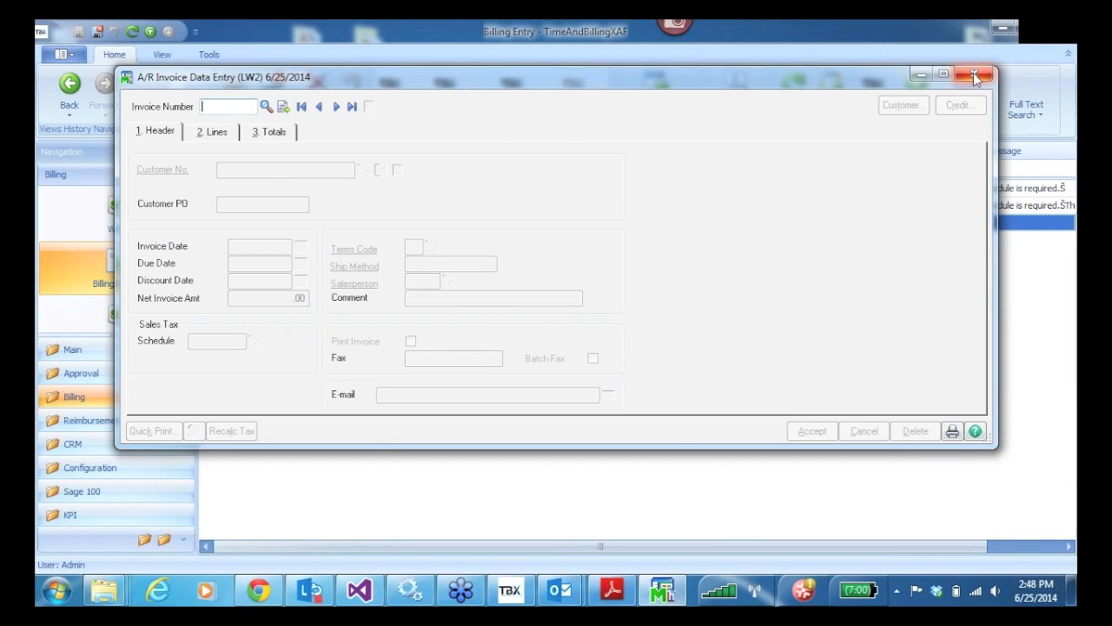
pyautogui.click(975, 77)
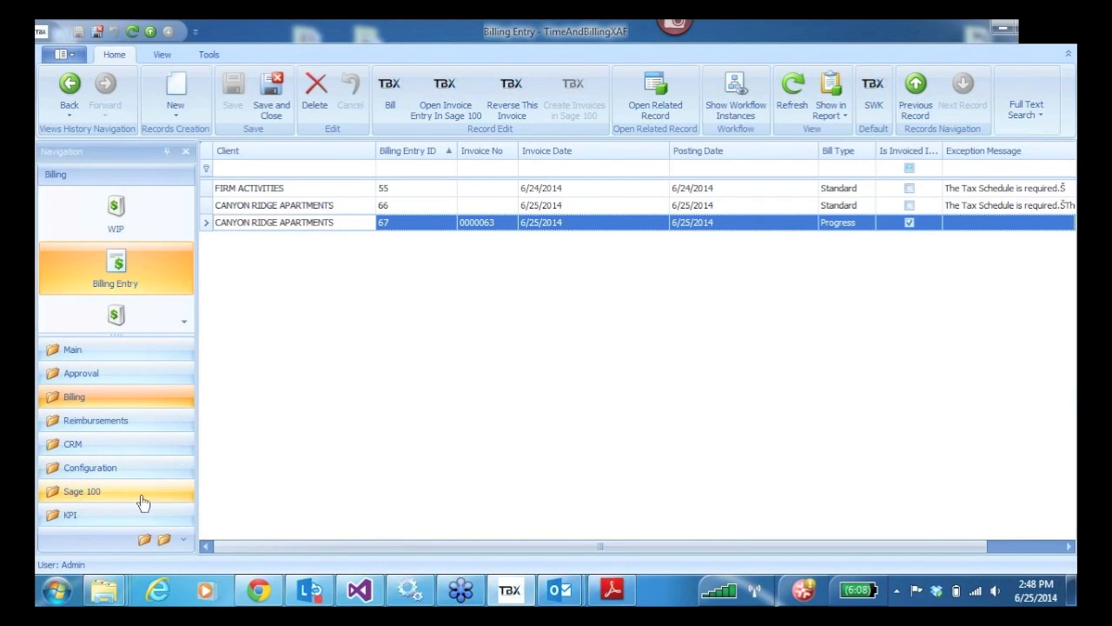
# - Open the WIP analysis under Billing and show a chart for its pivot table
pyautogui.click(81, 375)
pyautogui.click(80, 351)
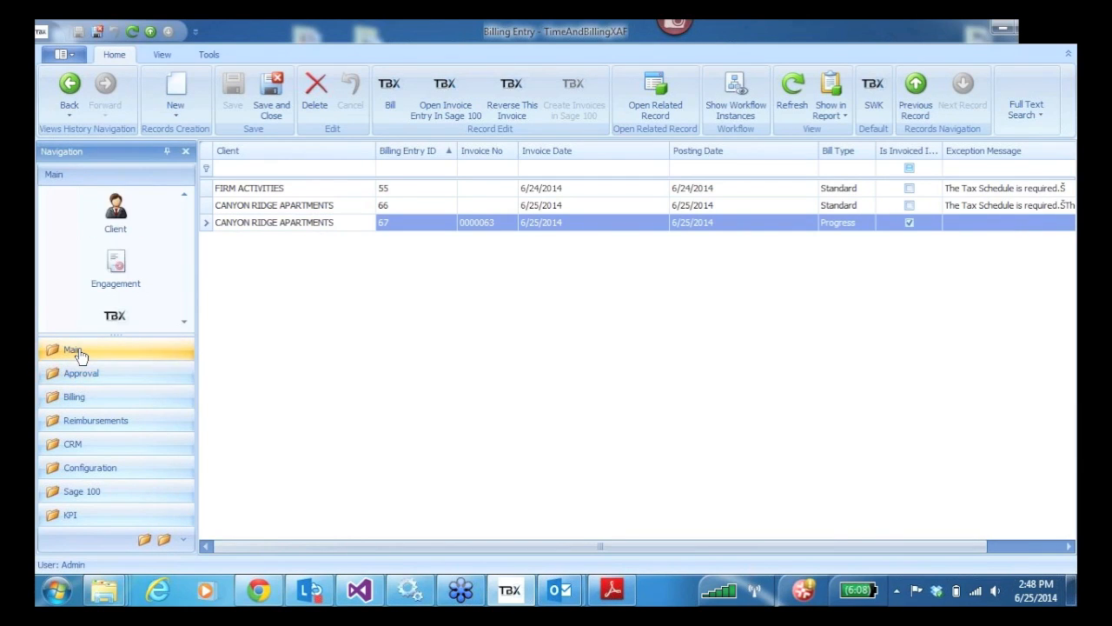
pyautogui.click(75, 398)
pyautogui.click(184, 322)
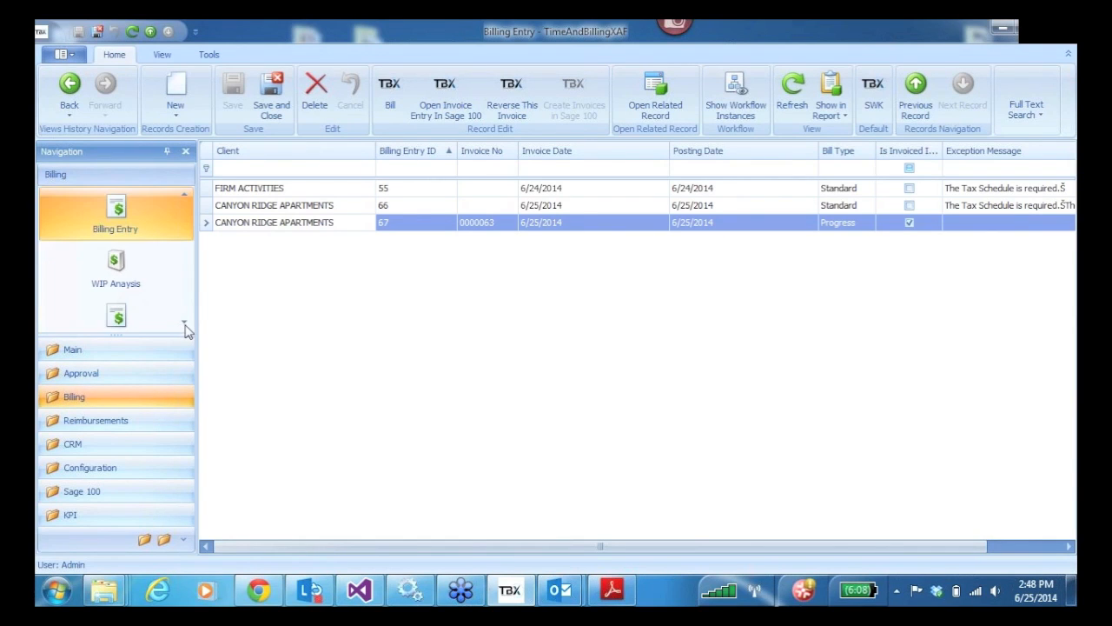
pyautogui.click(116, 268)
pyautogui.rightClick(467, 418)
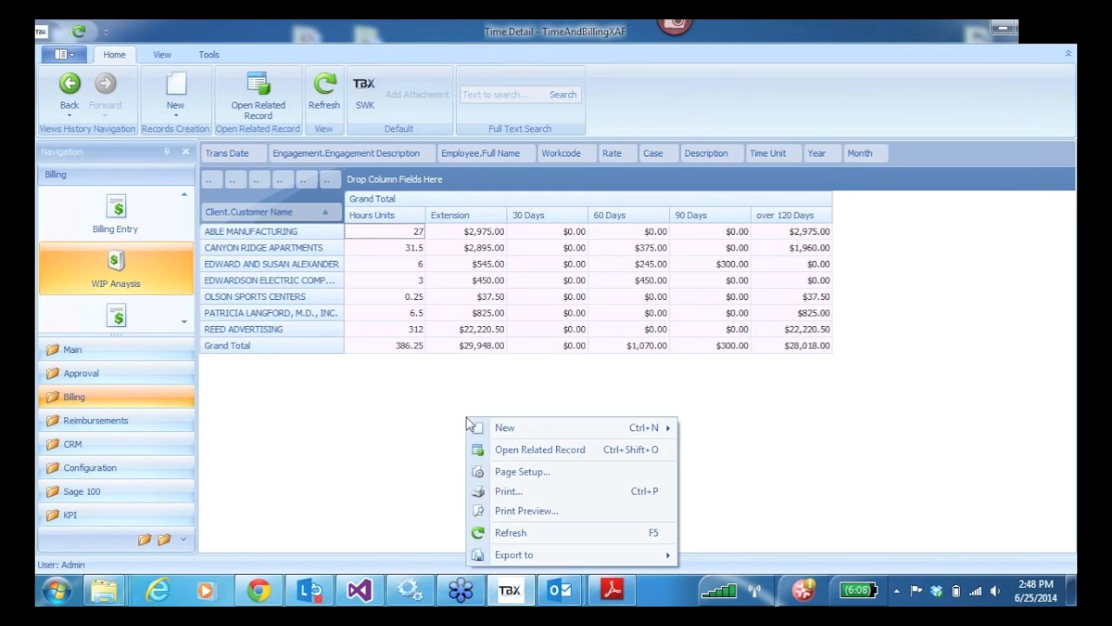
pyautogui.rightClick(919, 149)
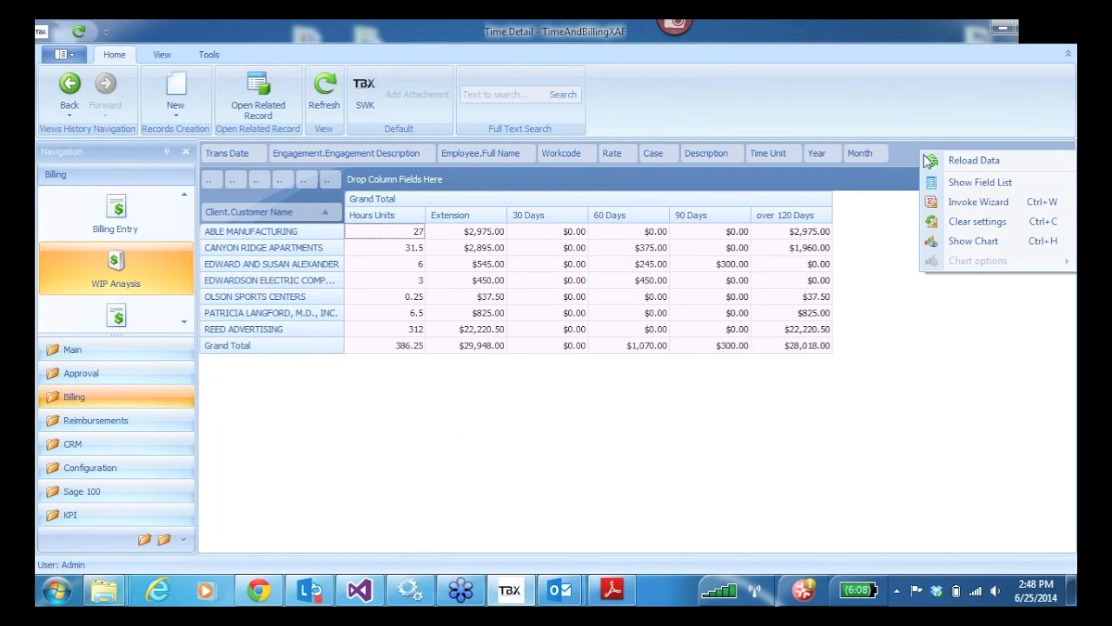
pyautogui.click(960, 245)
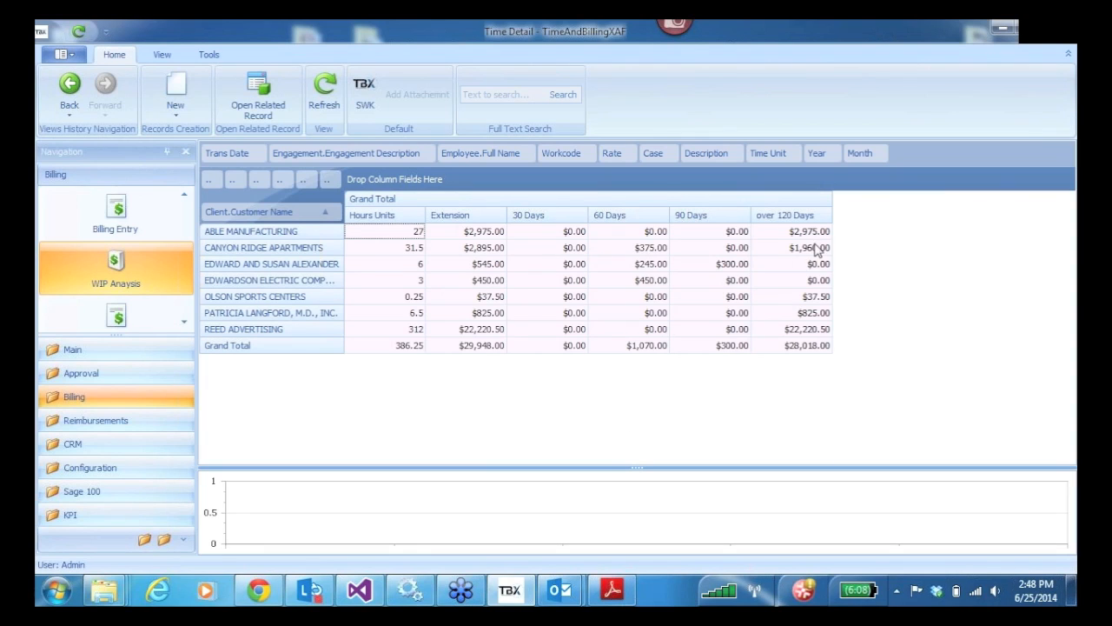
# - Hide the chart beneath the WIP analysis pivot table
pyautogui.moveTo(817, 233); pyautogui.dragTo(810, 288)
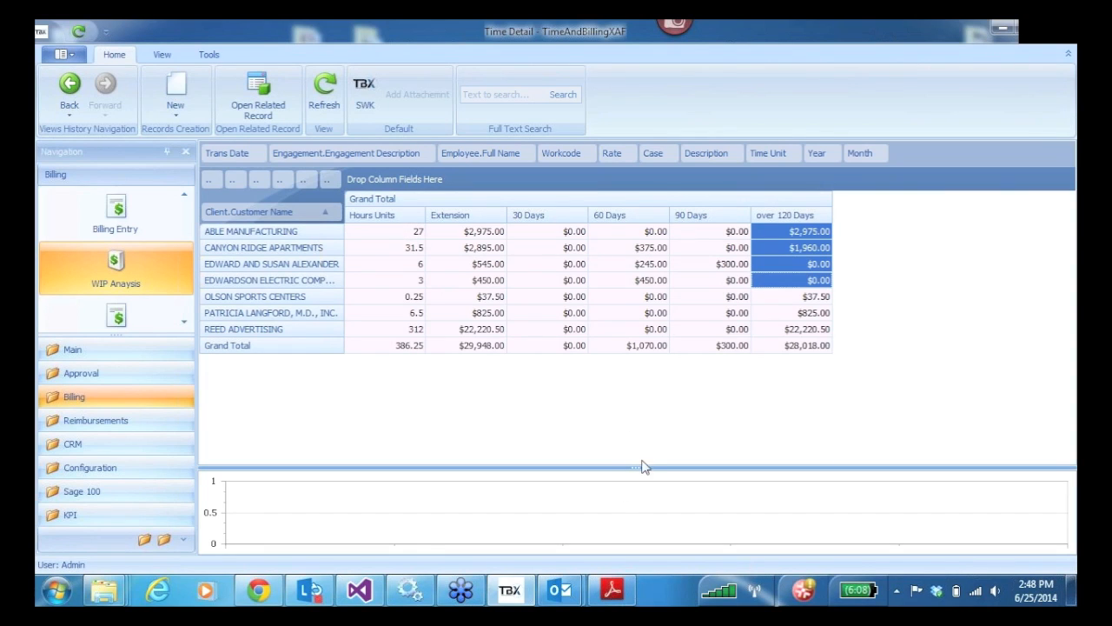
pyautogui.rightClick(912, 158)
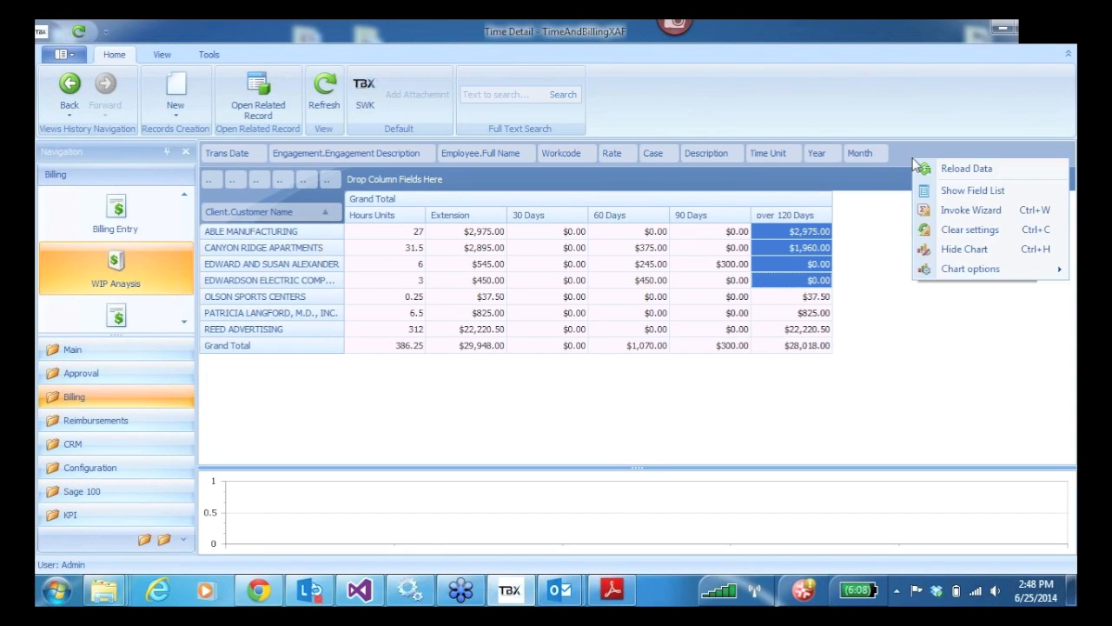
pyautogui.click(960, 249)
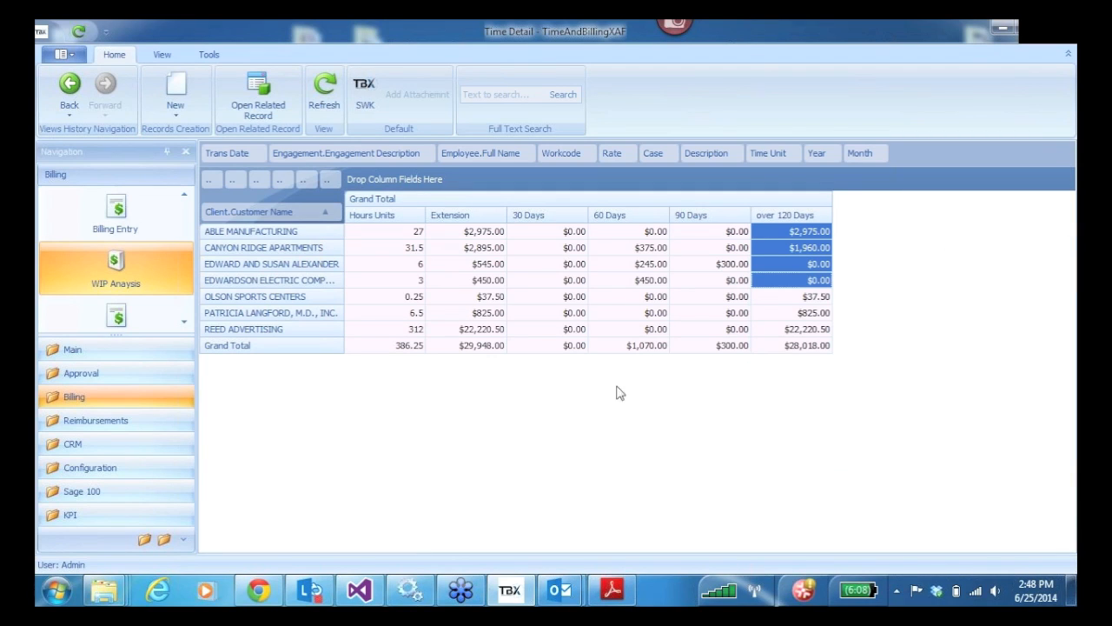
pyautogui.click(800, 234)
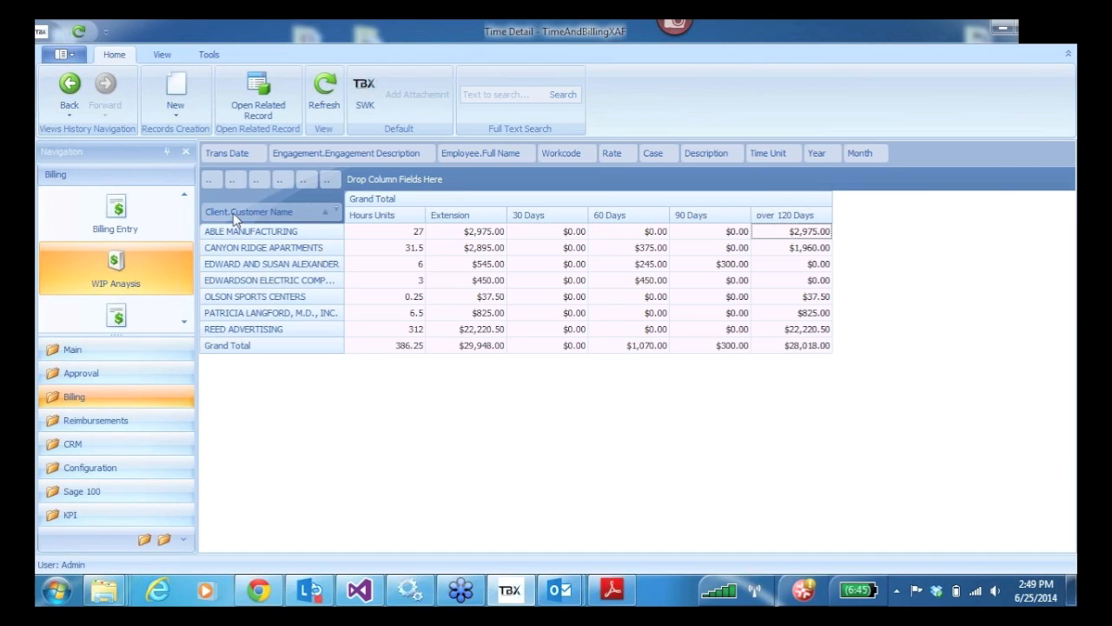
# - Regroup the WIP pivot rows by Employee Full Name and Engagement Description instead of customer, and move Description to the end of the filter fields
pyautogui.moveTo(227, 211)
pyautogui.mouseDown()
pyautogui.moveTo(534, 154)
pyautogui.moveTo(479, 151)
pyautogui.moveTo(365, 198)
pyautogui.moveTo(236, 210)
pyautogui.mouseUp()
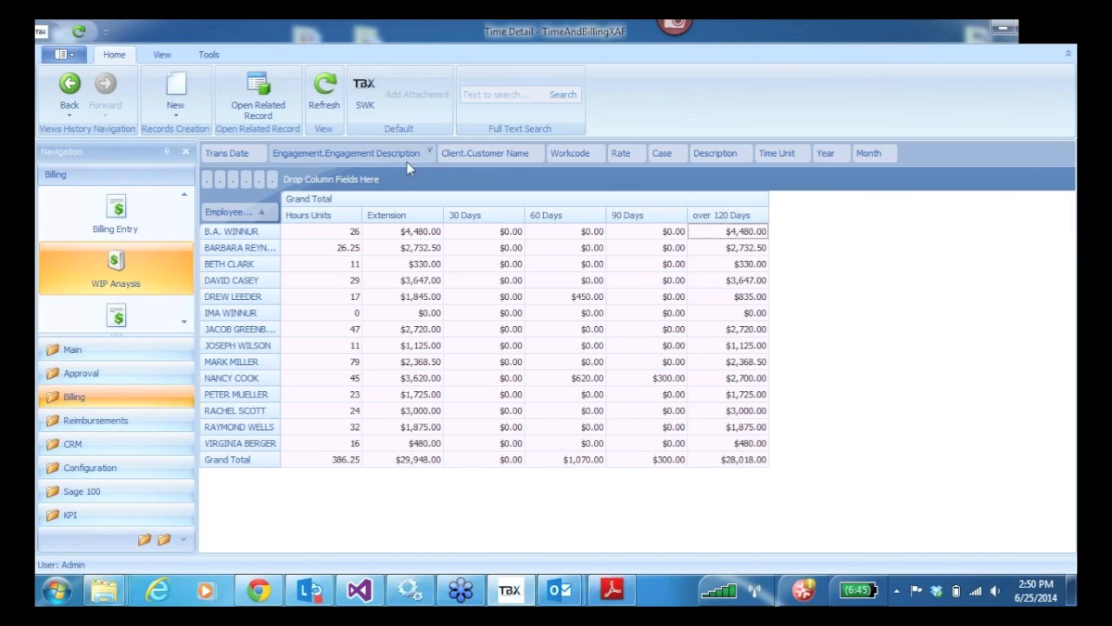
pyautogui.moveTo(341, 153)
pyautogui.mouseDown()
pyautogui.moveTo(287, 182)
pyautogui.moveTo(290, 214)
pyautogui.moveTo(278, 219)
pyautogui.mouseUp()
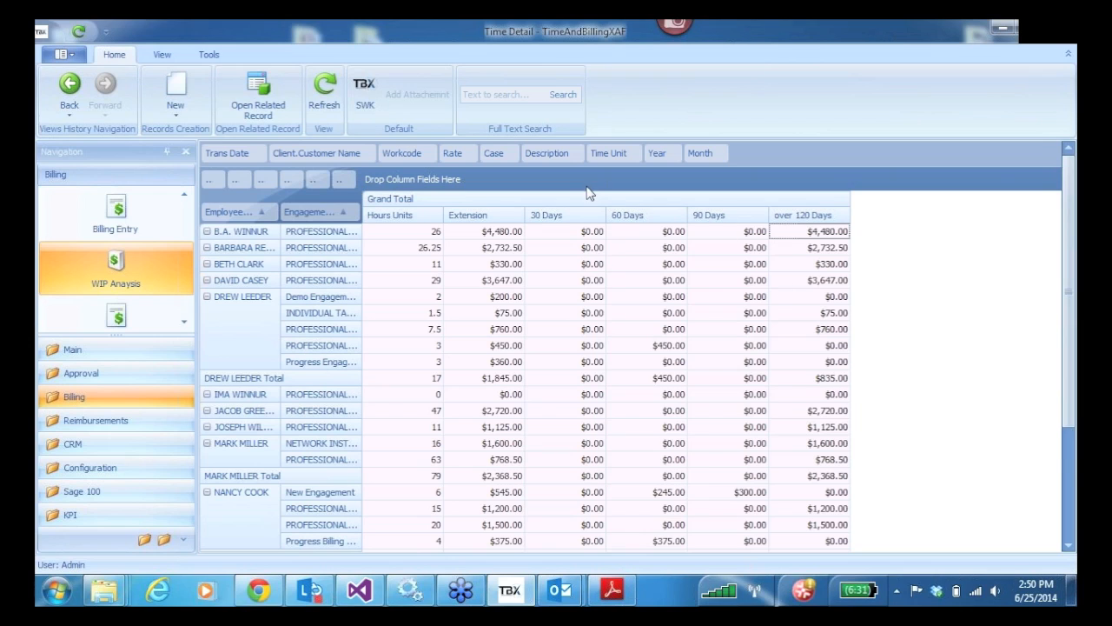
pyautogui.moveTo(548, 152); pyautogui.dragTo(666, 159)
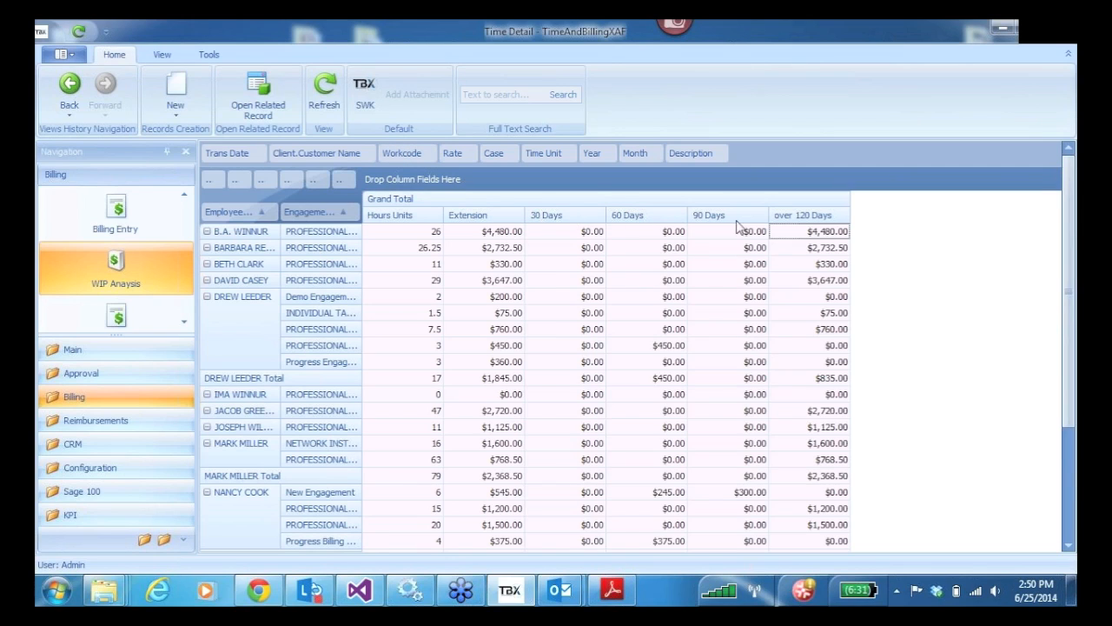
# - Remove Hours Units and all aging fields from the pivot data, keeping only Extension, and break it down by Workcode in columns
pyautogui.moveTo(345, 180); pyautogui.dragTo(483, 153)
pyautogui.moveTo(396, 159); pyautogui.dragTo(397, 160)
pyautogui.click(328, 183)
pyautogui.moveTo(328, 182); pyautogui.dragTo(360, 158)
pyautogui.moveTo(251, 173); pyautogui.dragTo(266, 158)
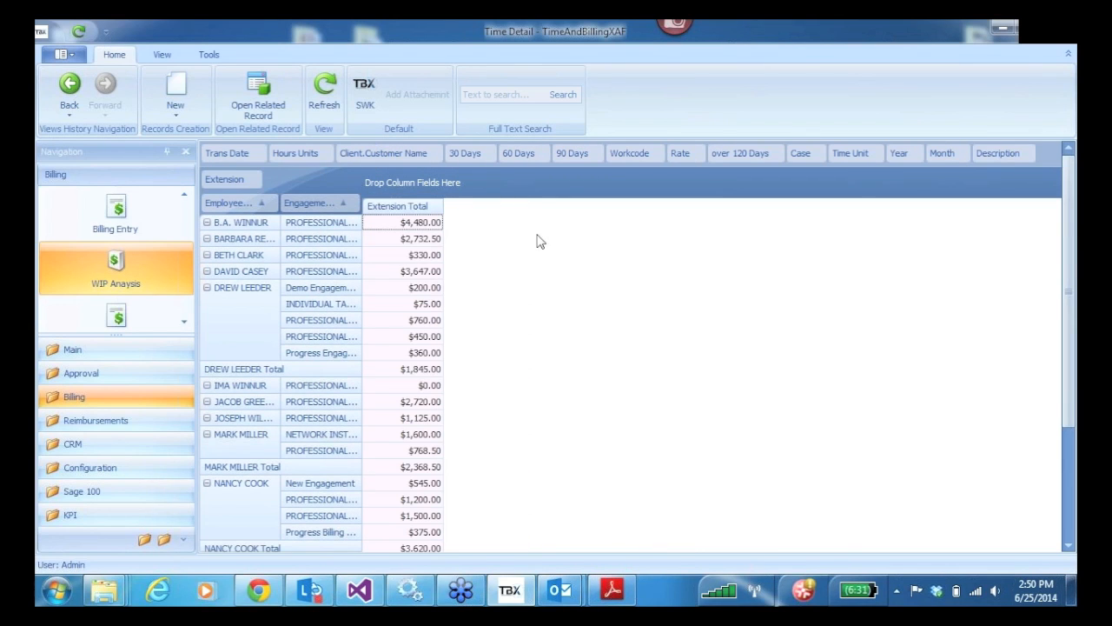
pyautogui.moveTo(634, 152); pyautogui.dragTo(414, 188)
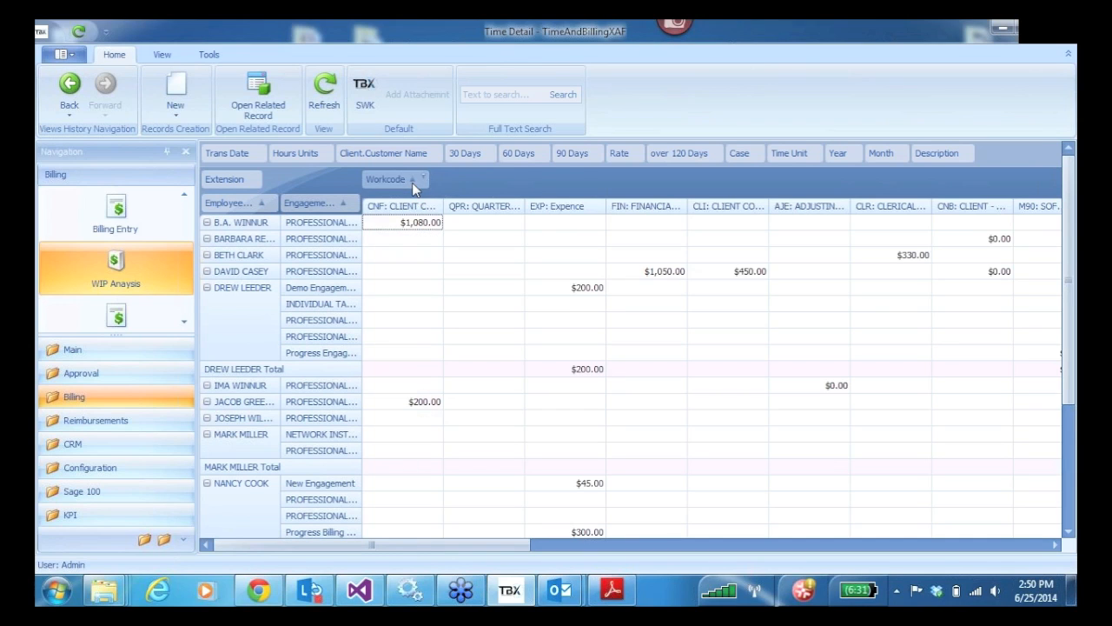
# - Check which file formats the WIP pivot can be exported to, without exporting
pyautogui.rightClick(550, 293)
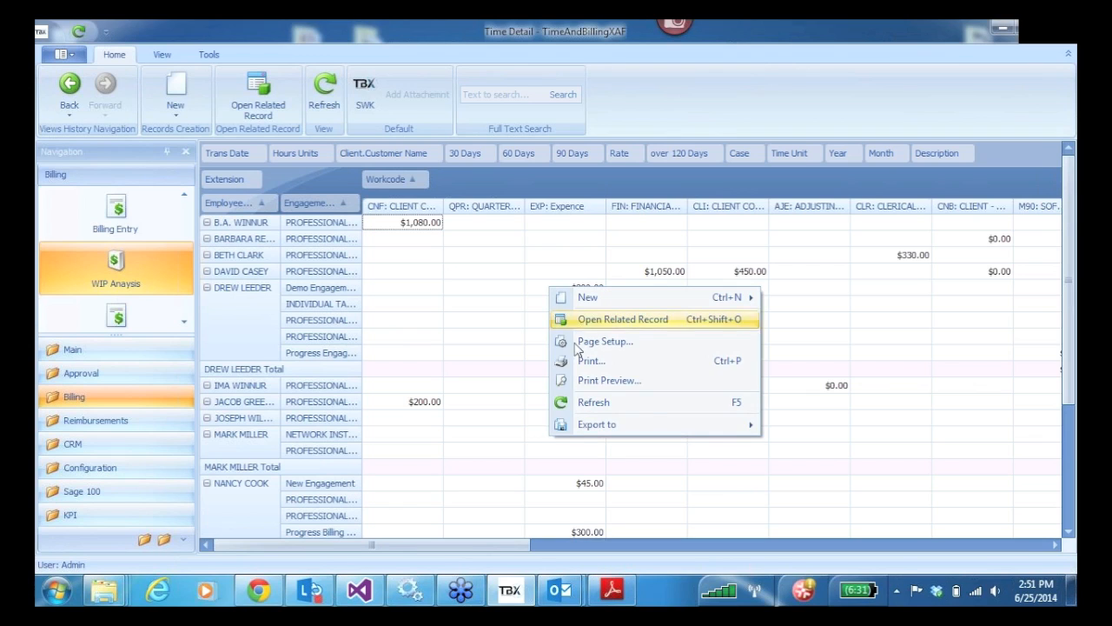
pyautogui.moveTo(695, 430)
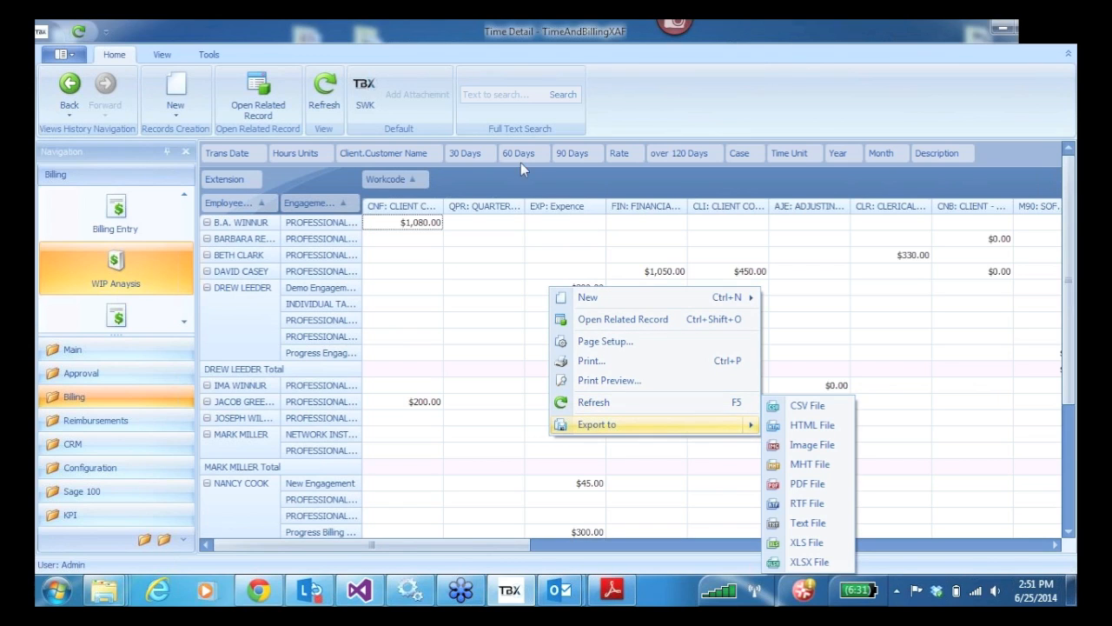
pyautogui.click(505, 182)
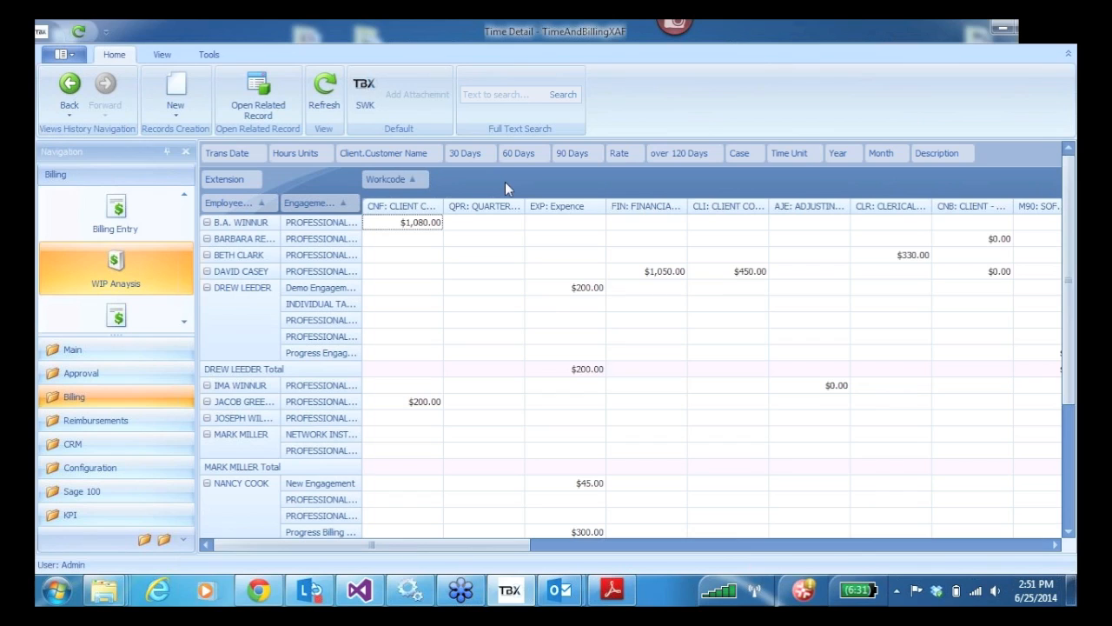
# - Clear the WIP pivot settings and add Engagement Description as a second row field after Client Customer Name
pyautogui.rightClick(999, 157)
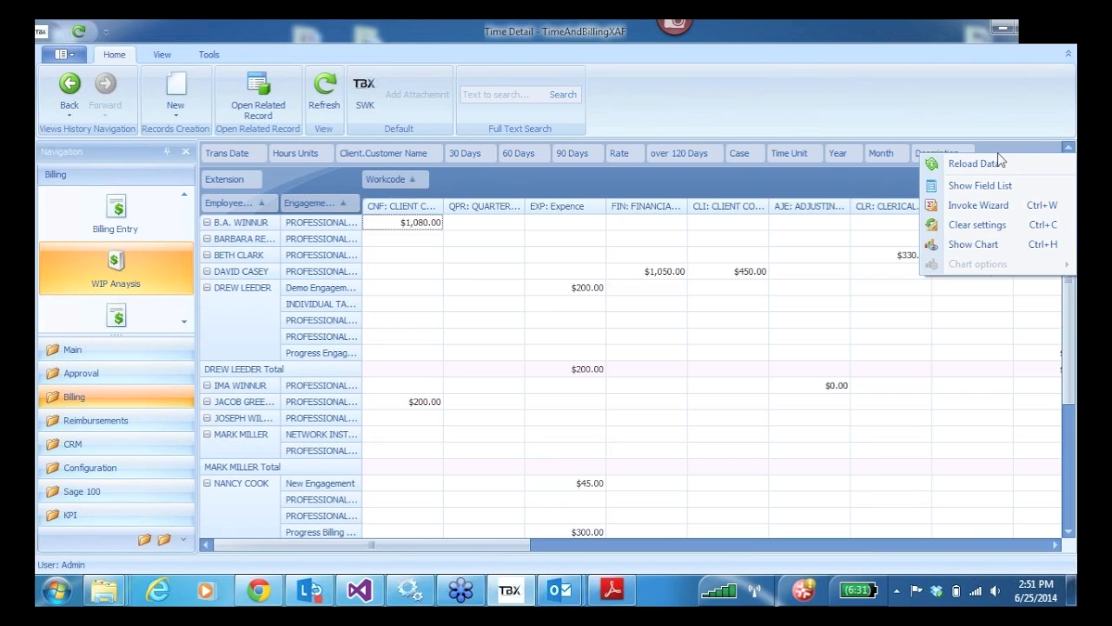
pyautogui.click(959, 228)
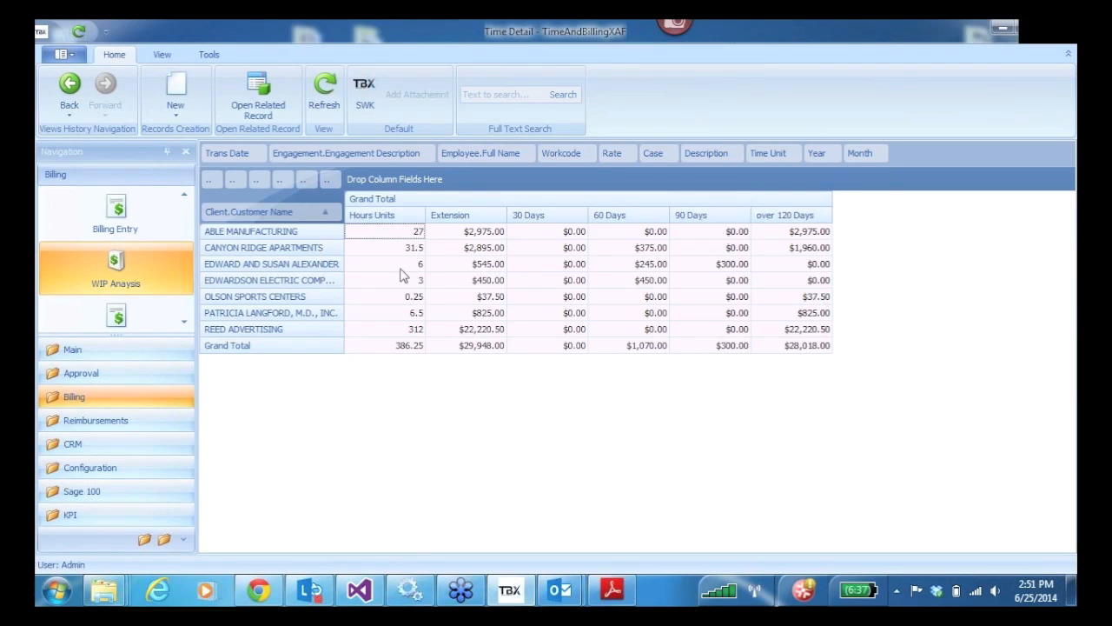
pyautogui.moveTo(354, 154); pyautogui.dragTo(340, 219)
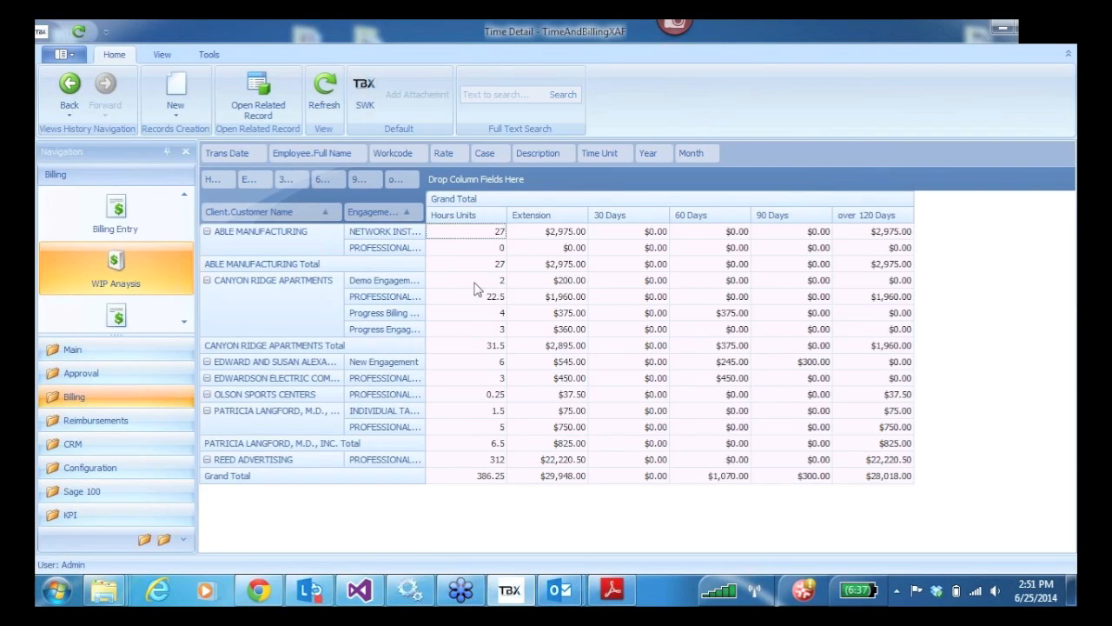
# - Export the WIP pivot to an XLSX file named Time Detail in the New folder under TBX
pyautogui.rightClick(537, 288)
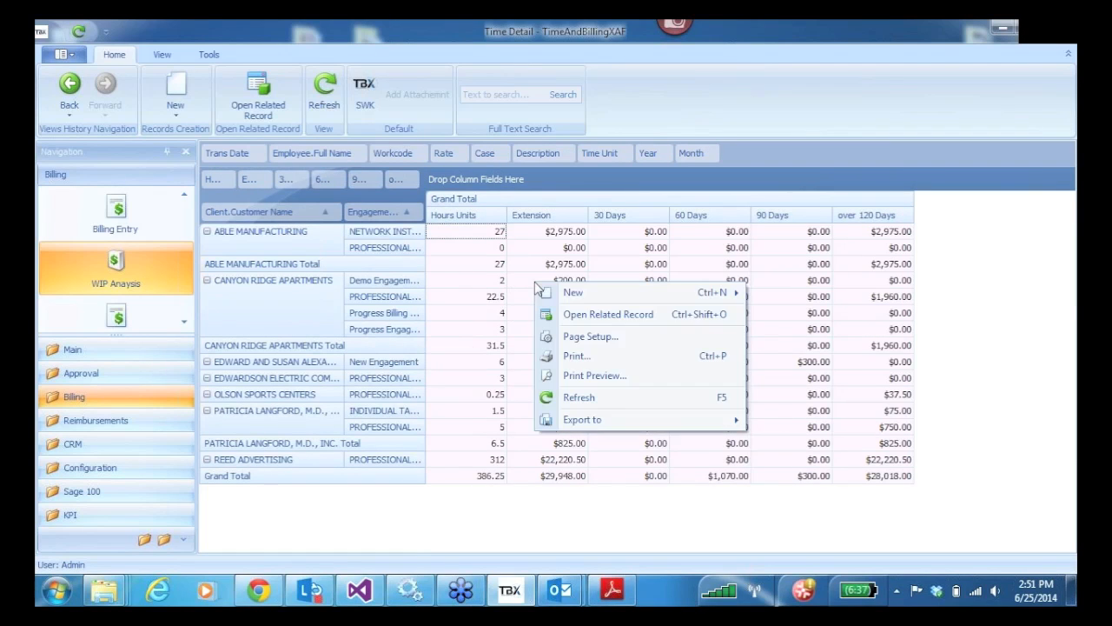
pyautogui.moveTo(671, 428)
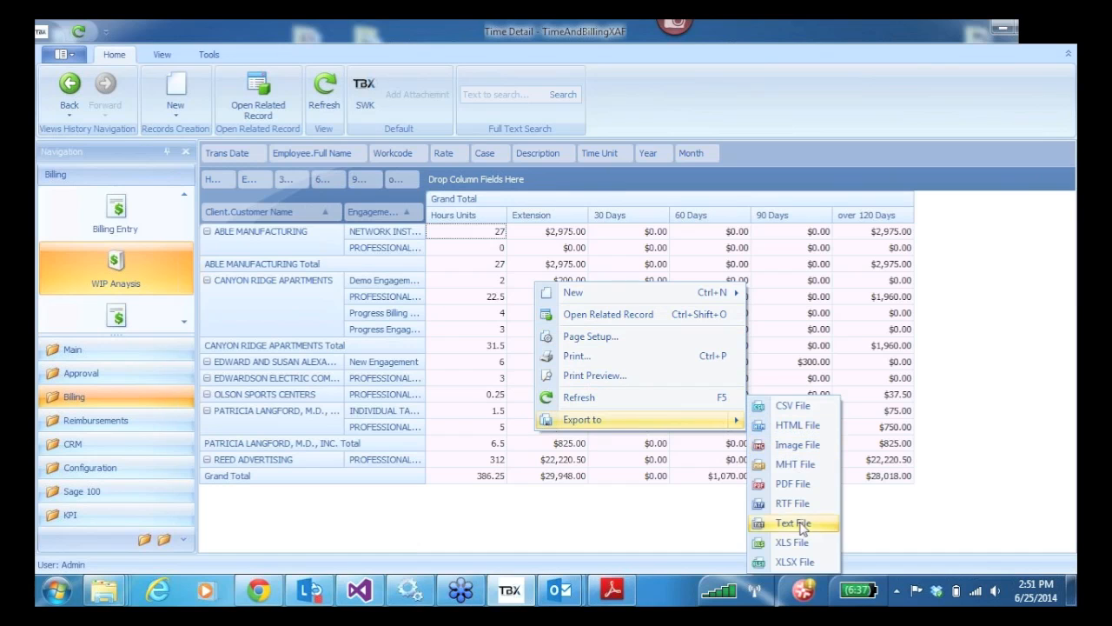
pyautogui.click(788, 561)
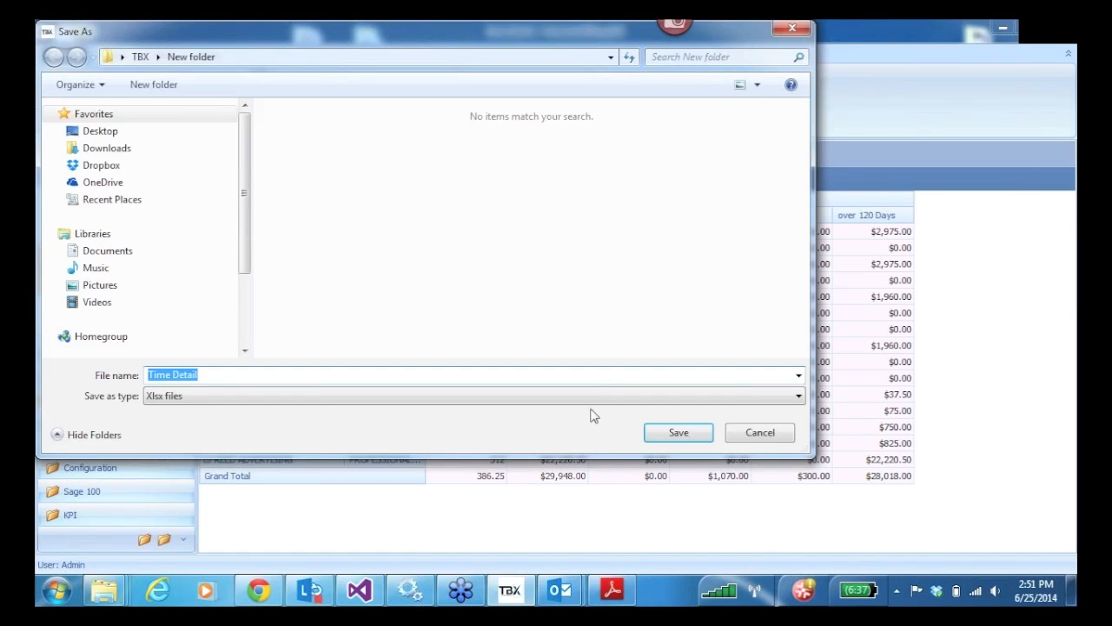
pyautogui.click(676, 432)
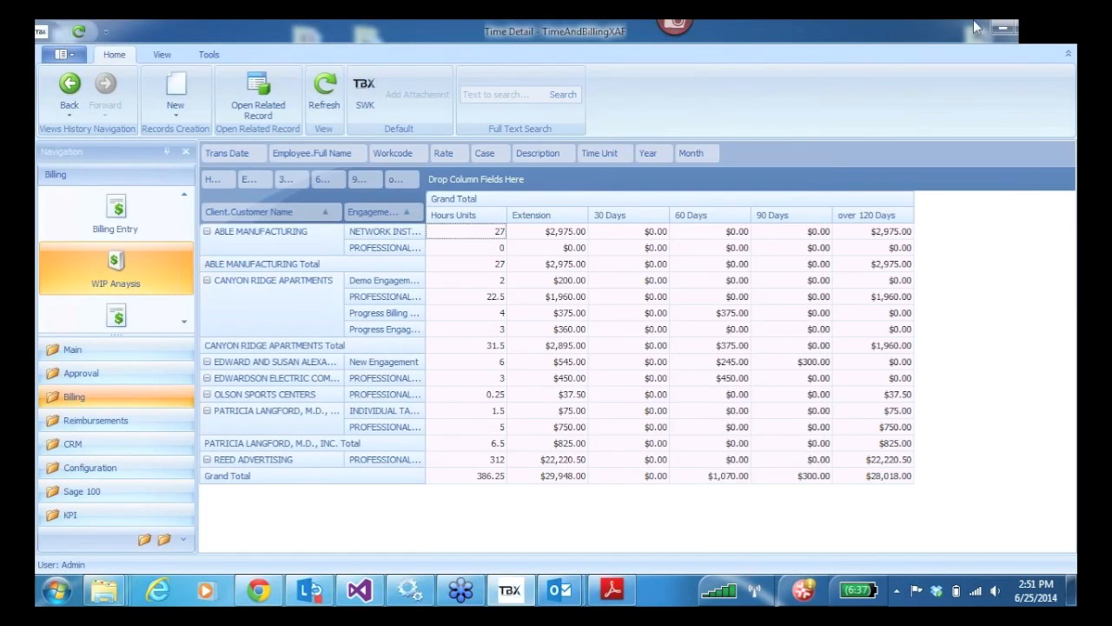
# - Open the Time Detail workbook from the desktop in Excel to review an exported pivot, and close it
pyautogui.click(1004, 32)
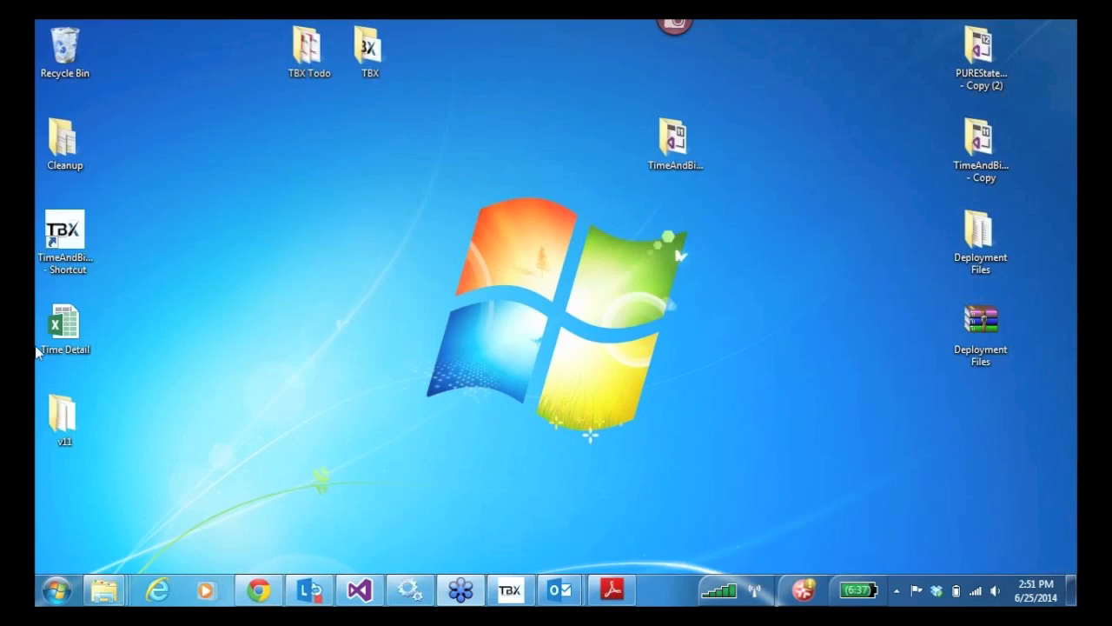
pyautogui.doubleClick(65, 330)
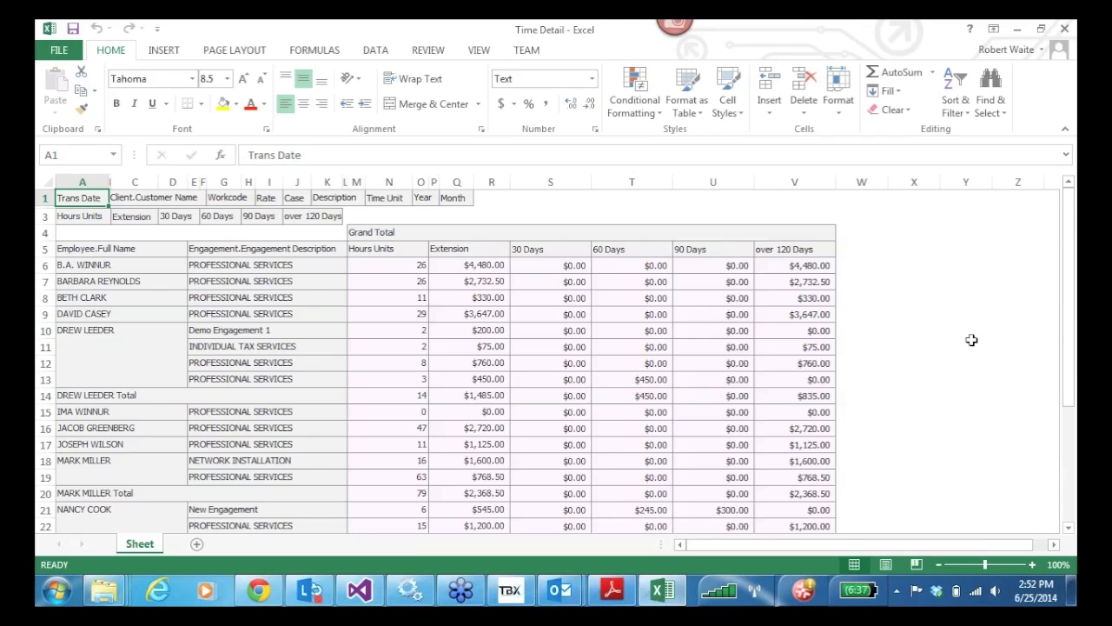
pyautogui.moveTo(1072, 345)
pyautogui.mouseDown()
pyautogui.moveTo(1073, 369)
pyautogui.moveTo(1072, 344)
pyautogui.mouseUp()
pyautogui.click(1064, 31)
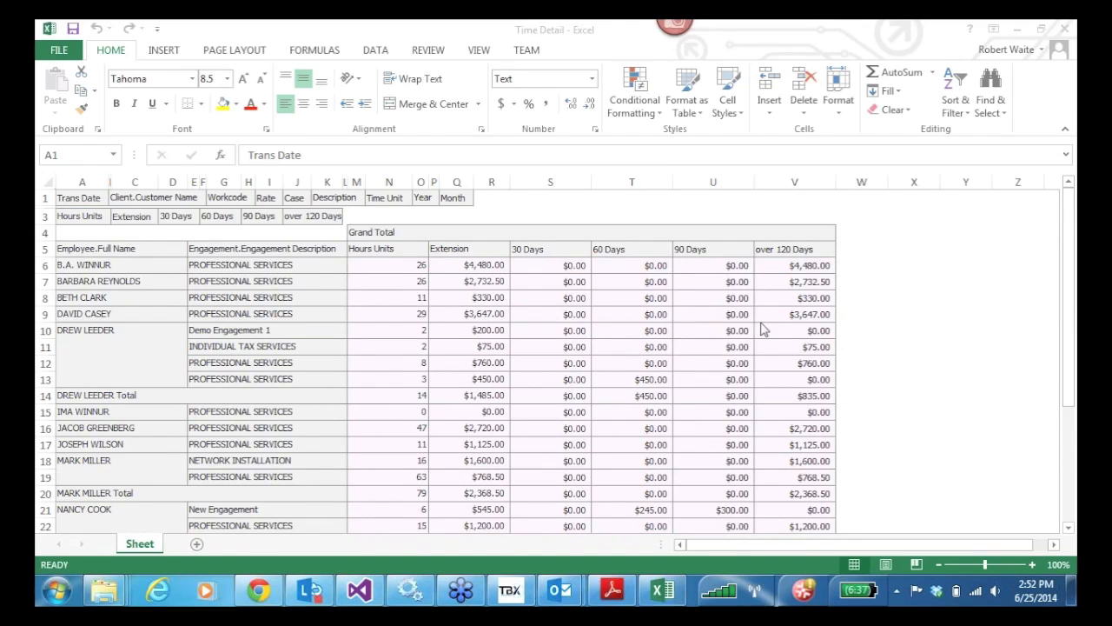
pyautogui.click(1065, 31)
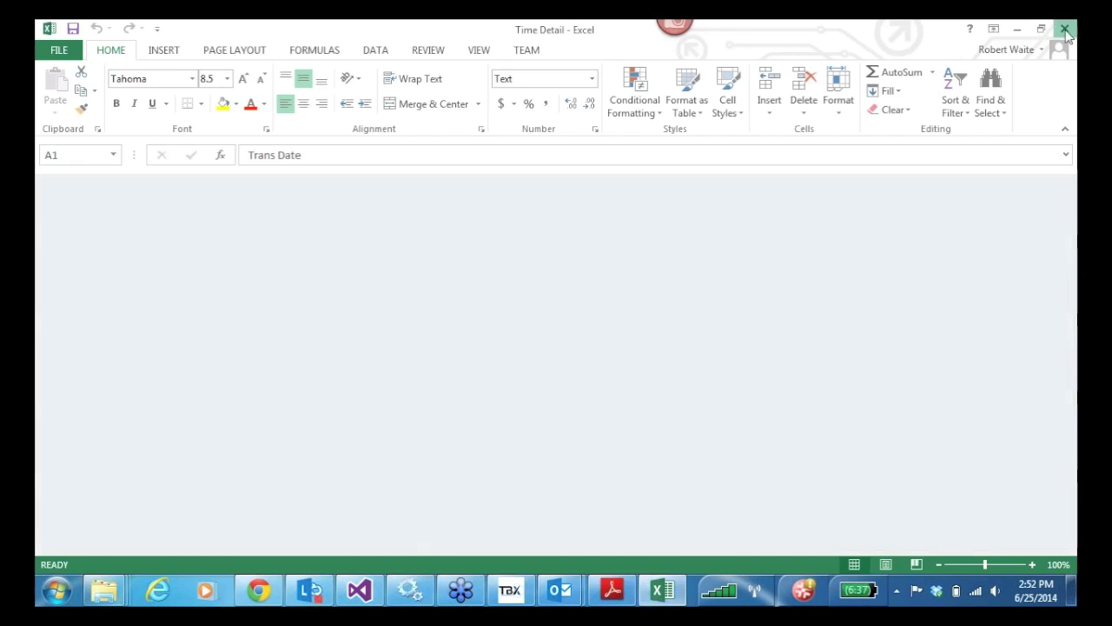
pyautogui.click(1065, 31)
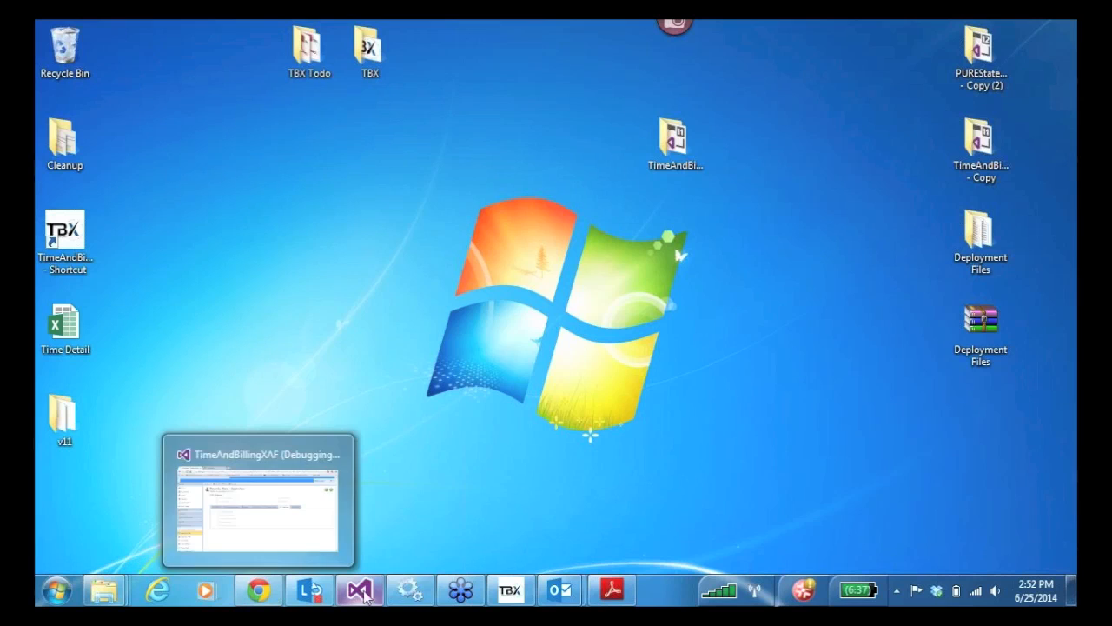
# - Switch back to TimeAndBillingXAF and open My Time Summary on the Home page under Main
pyautogui.moveTo(512, 593)
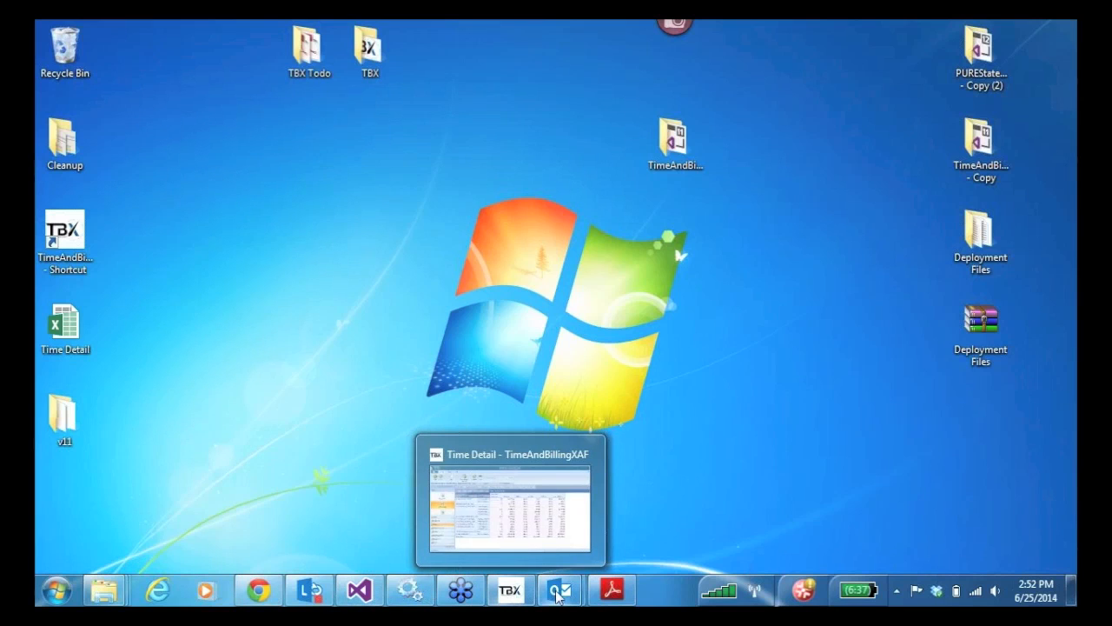
pyautogui.click(412, 511)
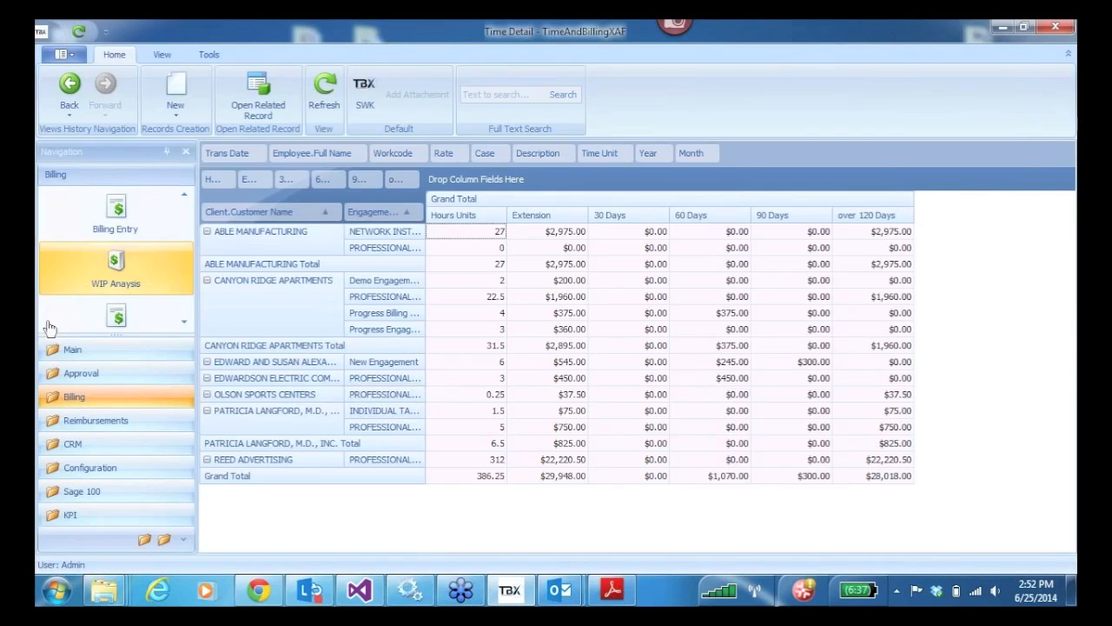
pyautogui.click(67, 350)
pyautogui.click(183, 195)
pyautogui.click(184, 196)
pyautogui.click(119, 213)
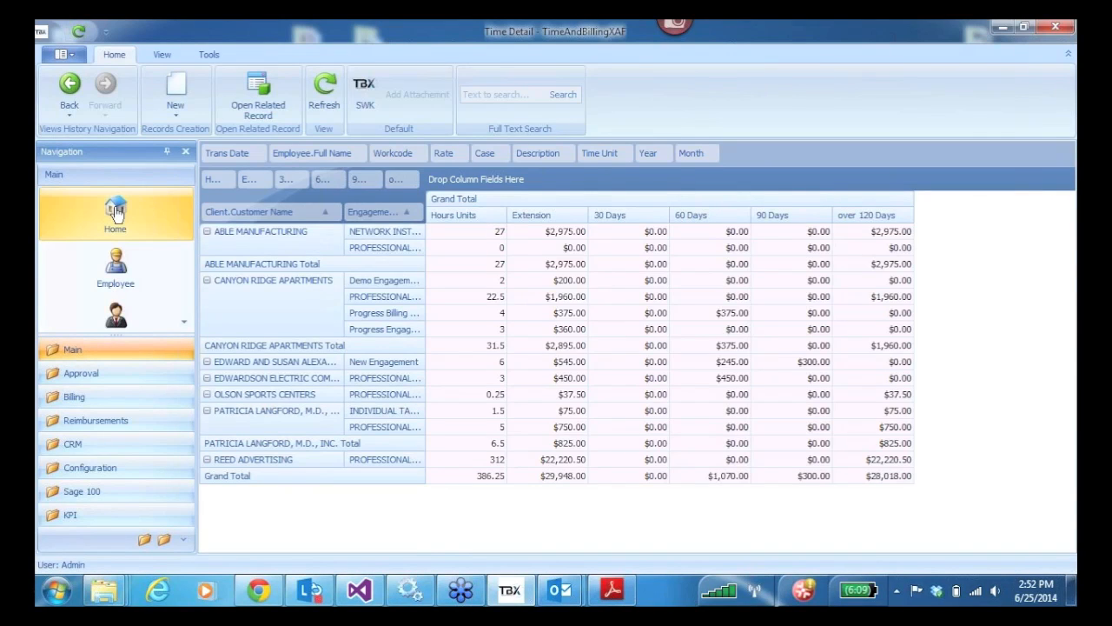
pyautogui.click(865, 184)
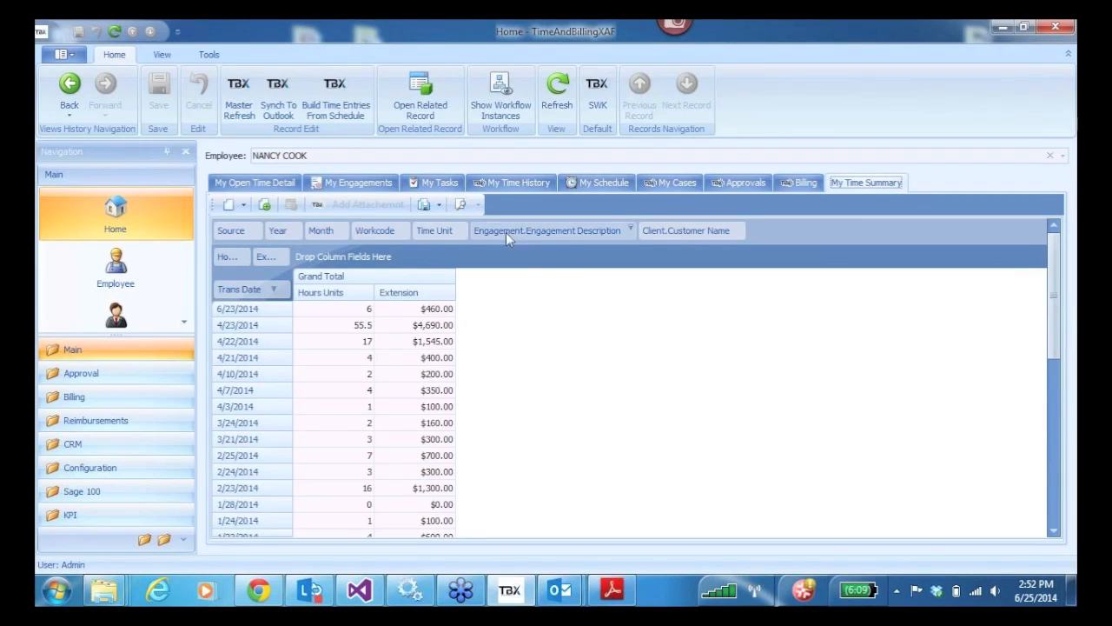
# - Try grouping the time summary by Client Customer Name instead of Trans Date with a wider name column, and clear the pivot settings
pyautogui.moveTo(677, 224); pyautogui.dragTo(427, 227)
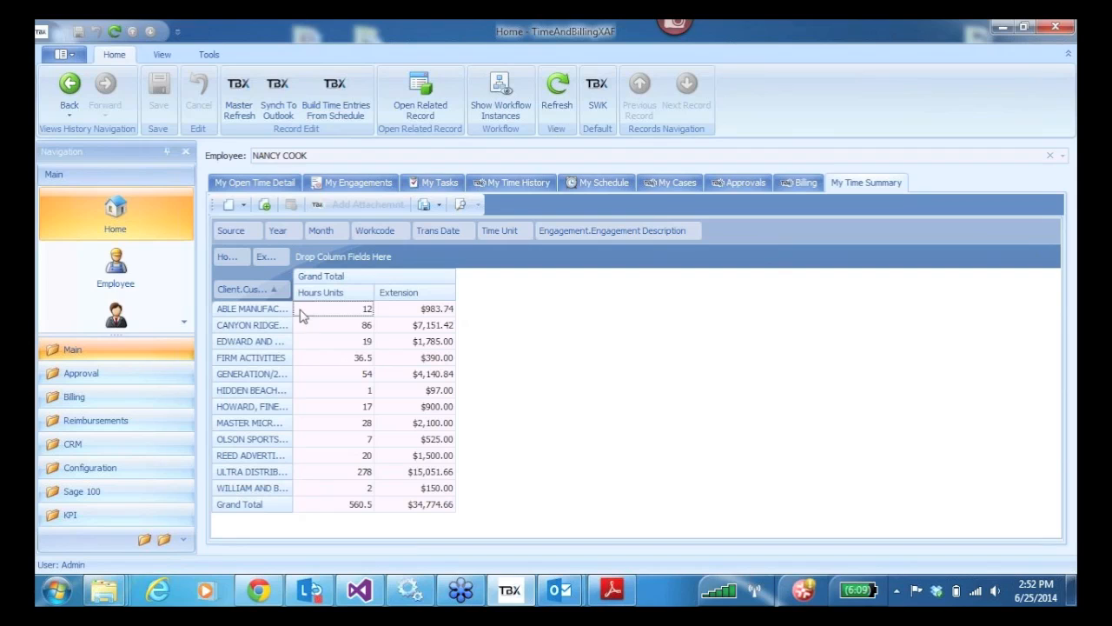
pyautogui.moveTo(294, 309); pyautogui.dragTo(398, 324)
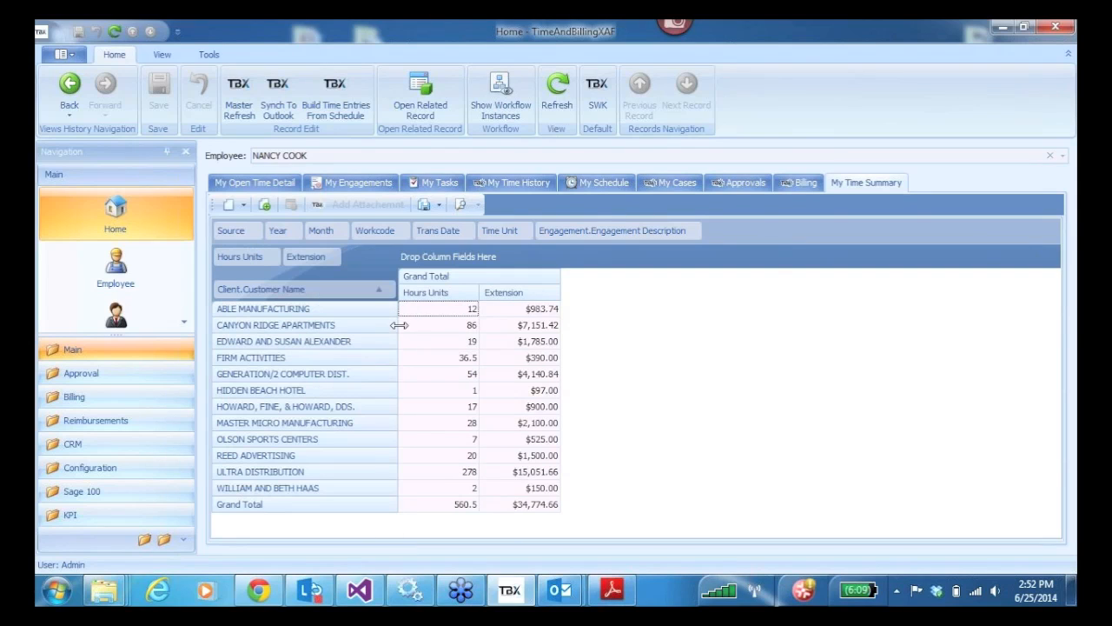
pyautogui.rightClick(783, 261)
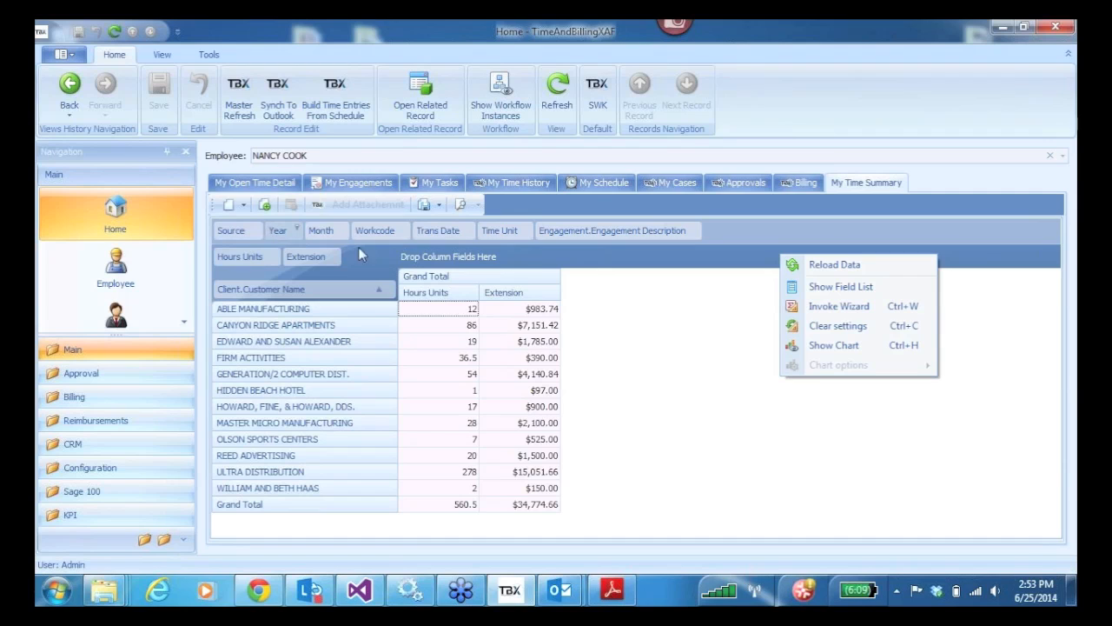
pyautogui.rightClick(811, 227)
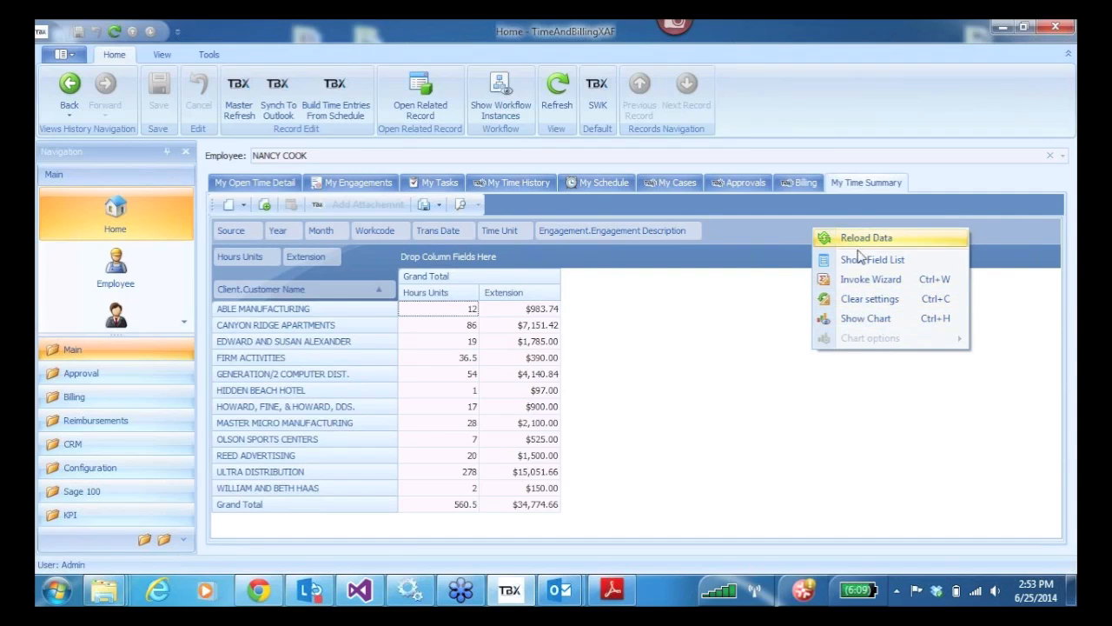
pyautogui.click(858, 300)
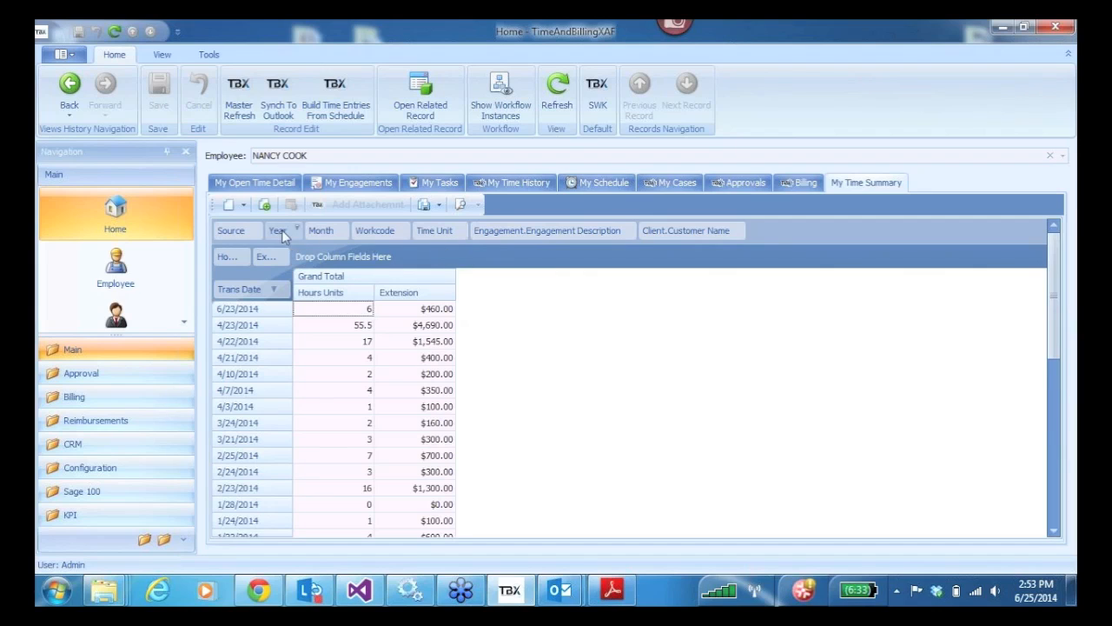
# - Show the field list for the My Time Summary pivot
pyautogui.moveTo(233, 240)
pyautogui.rightClick(785, 235)
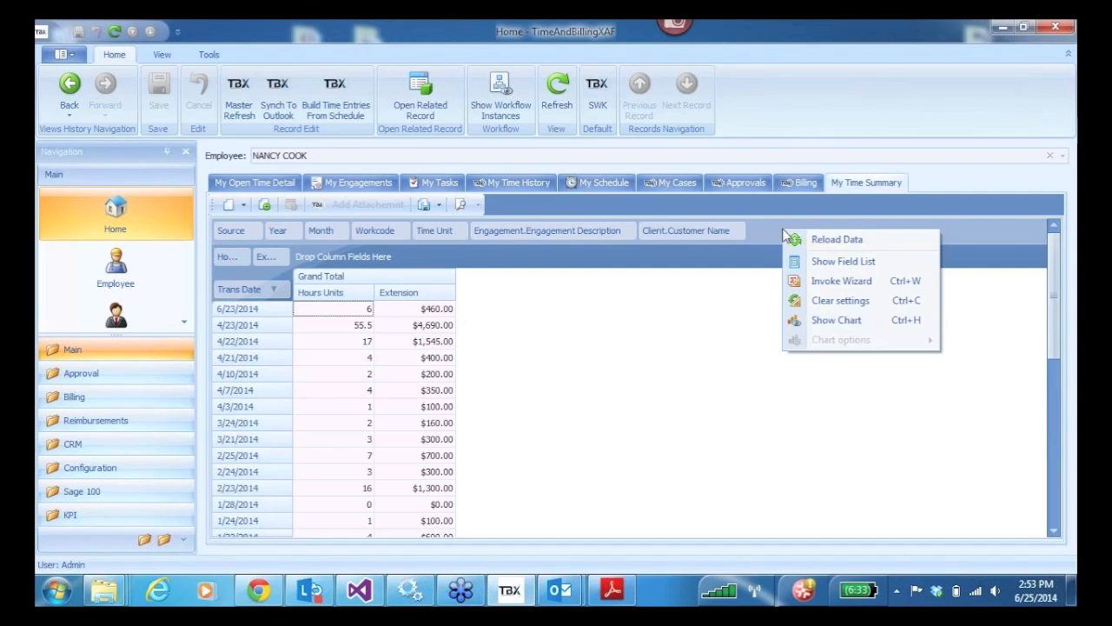
pyautogui.click(837, 262)
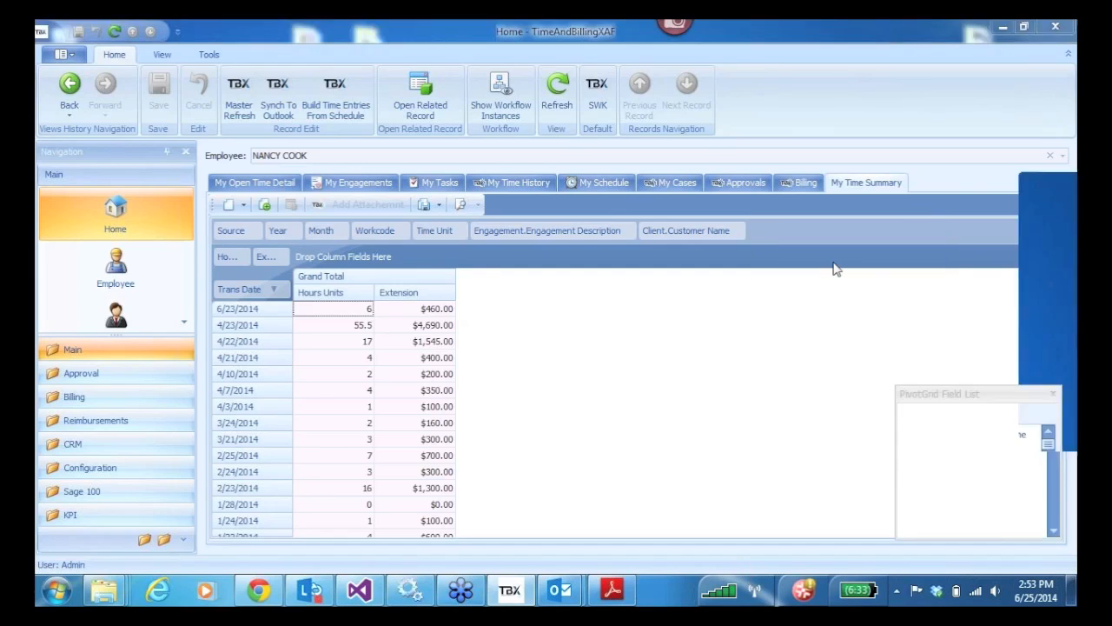
# - Move the field list over the pivot's empty area to look through the available fields, and close it
pyautogui.moveTo(903, 390); pyautogui.dragTo(766, 191)
pyautogui.moveTo(914, 246)
pyautogui.mouseDown()
pyautogui.moveTo(914, 299)
pyautogui.moveTo(913, 233)
pyautogui.mouseUp()
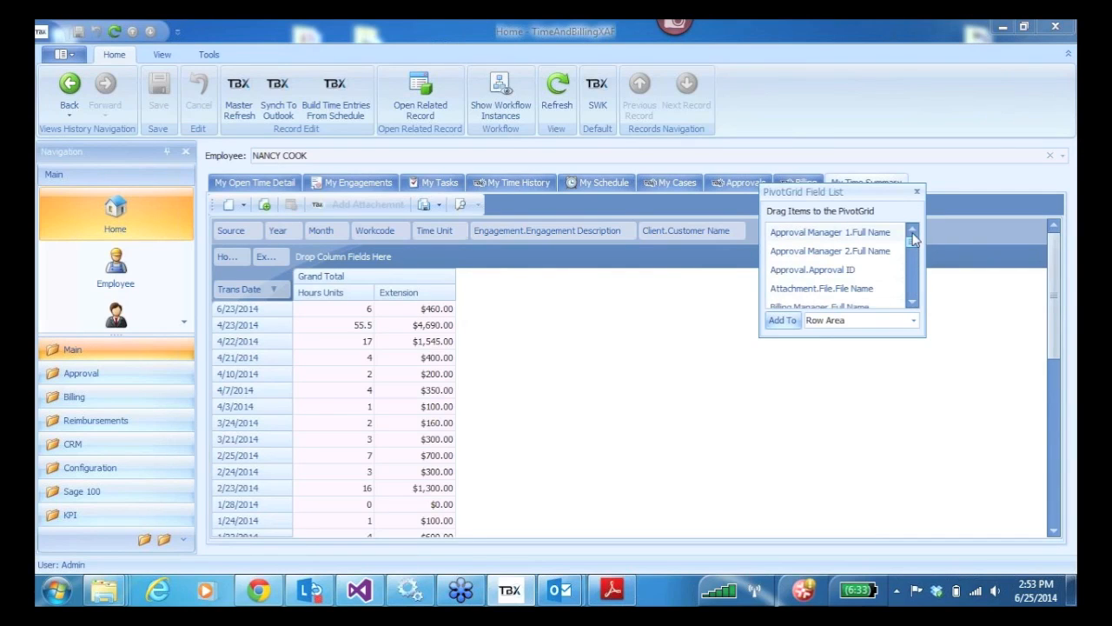
pyautogui.click(918, 192)
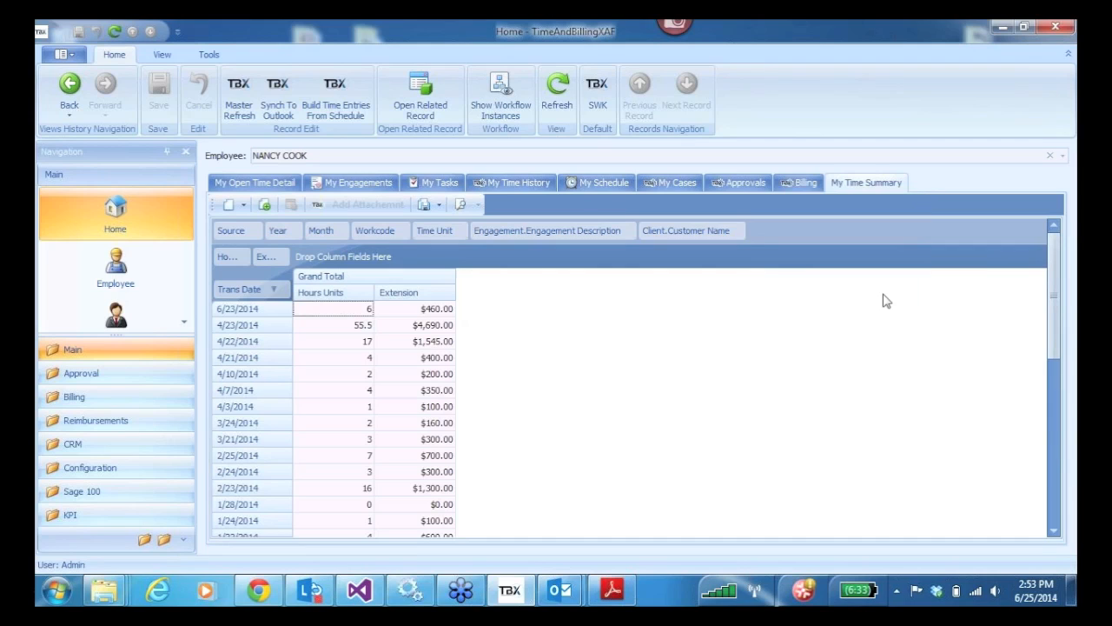
# - Open the pivot wizard to examine the PivotGrid field settings in the designer, and close it
pyautogui.rightClick(795, 232)
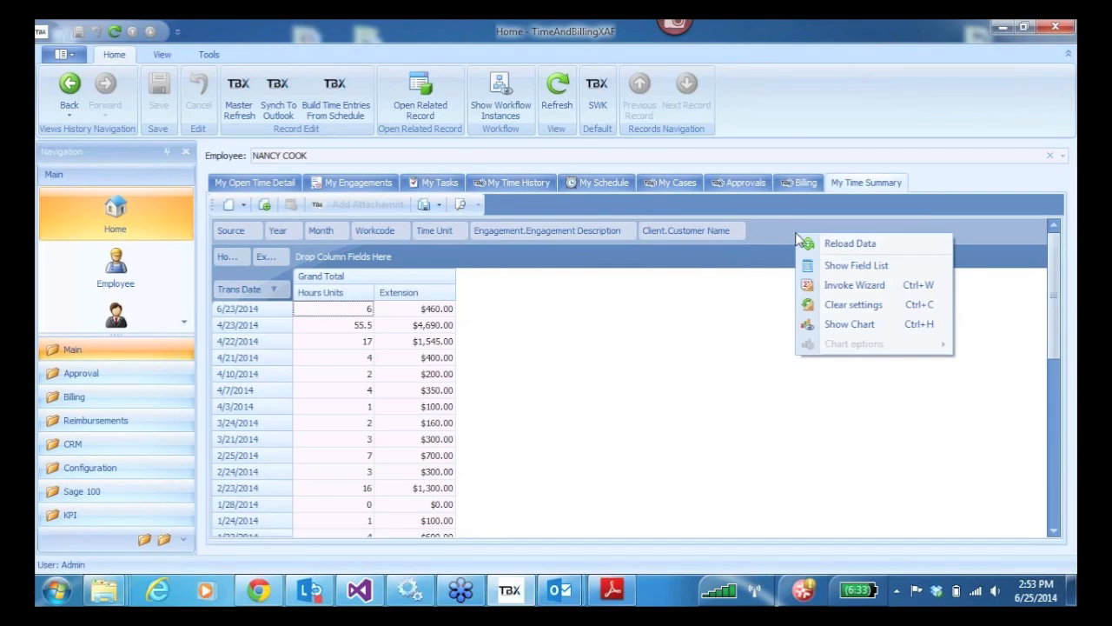
pyautogui.click(841, 288)
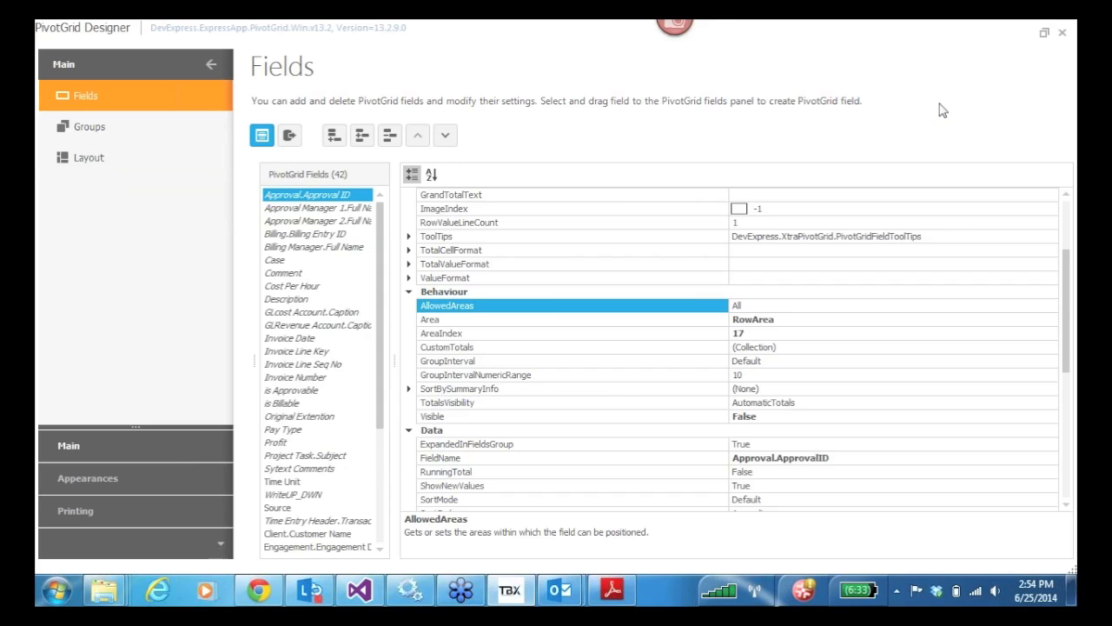
pyautogui.click(1063, 35)
# - Reopen the pivot's field list, browse the fields that can be added to the Row Area, and close the list
pyautogui.rightClick(817, 232)
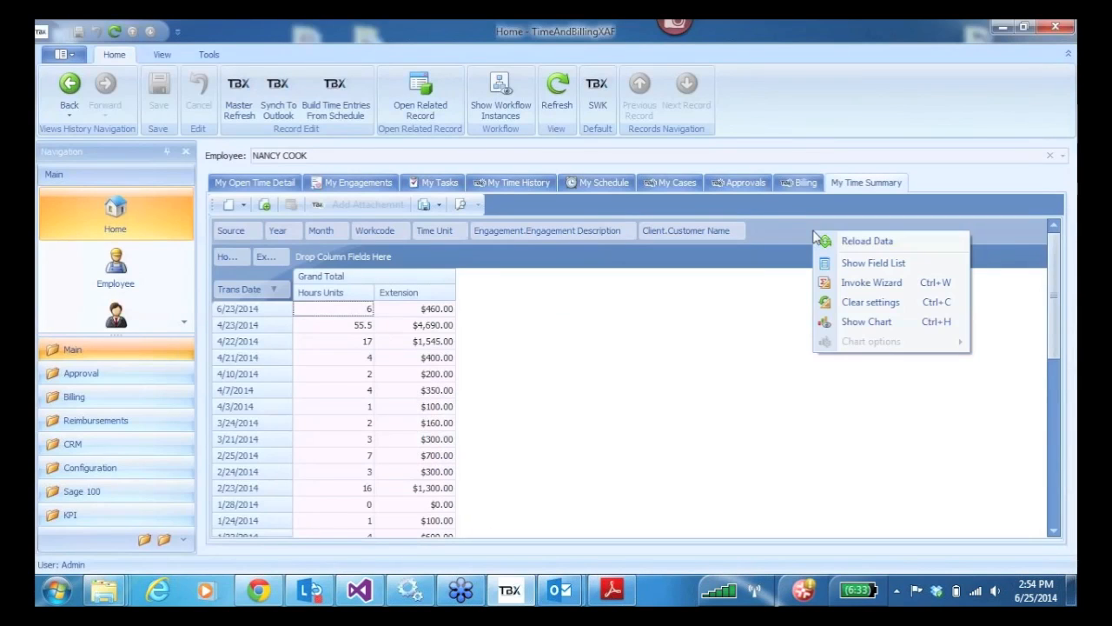
pyautogui.click(858, 259)
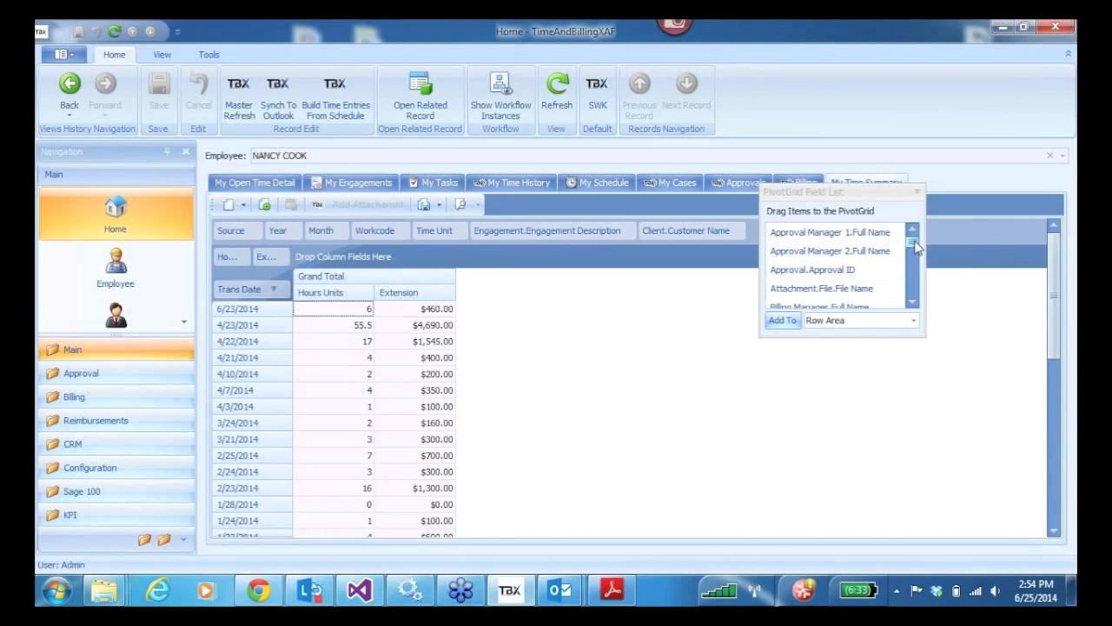
pyautogui.moveTo(916, 247)
pyautogui.mouseDown()
pyautogui.moveTo(917, 291)
pyautogui.moveTo(919, 226)
pyautogui.mouseUp()
pyautogui.click(917, 191)
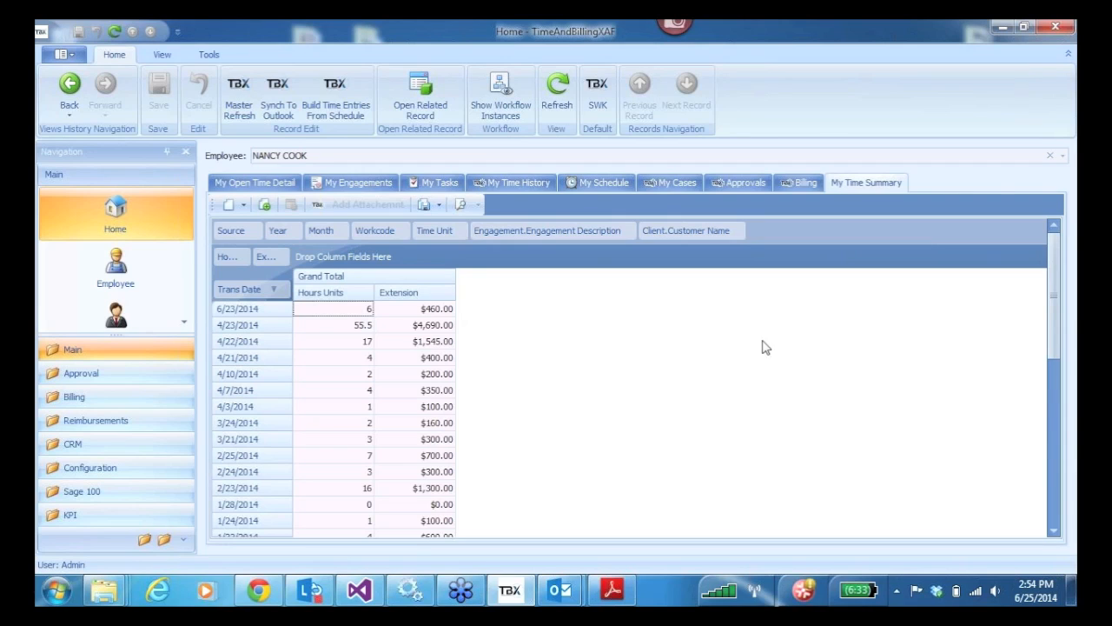
# - Show the chart for the My Time Summary pivot and select the Extension values for 6/23/2014 through 4/22/2014
pyautogui.rightClick(582, 391)
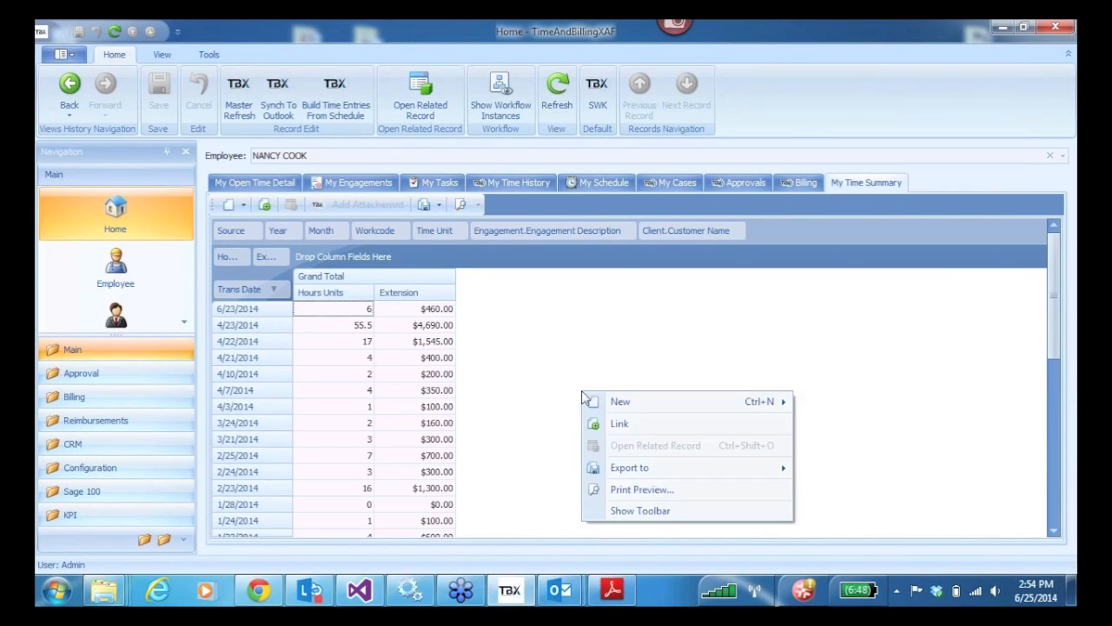
pyautogui.rightClick(805, 230)
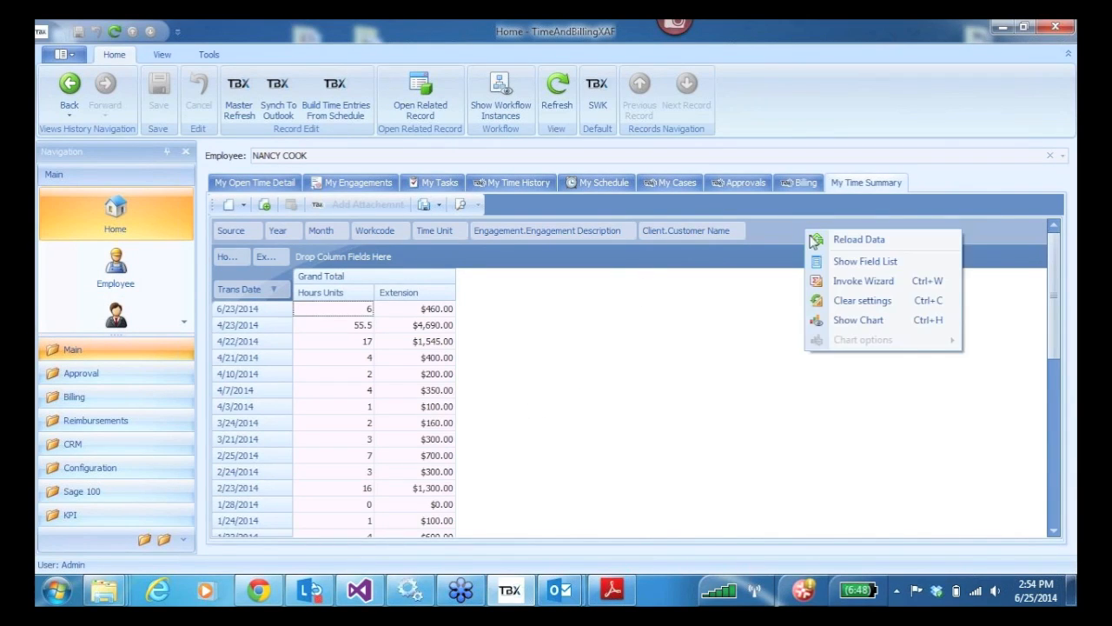
pyautogui.click(845, 321)
pyautogui.moveTo(639, 476); pyautogui.dragTo(616, 435)
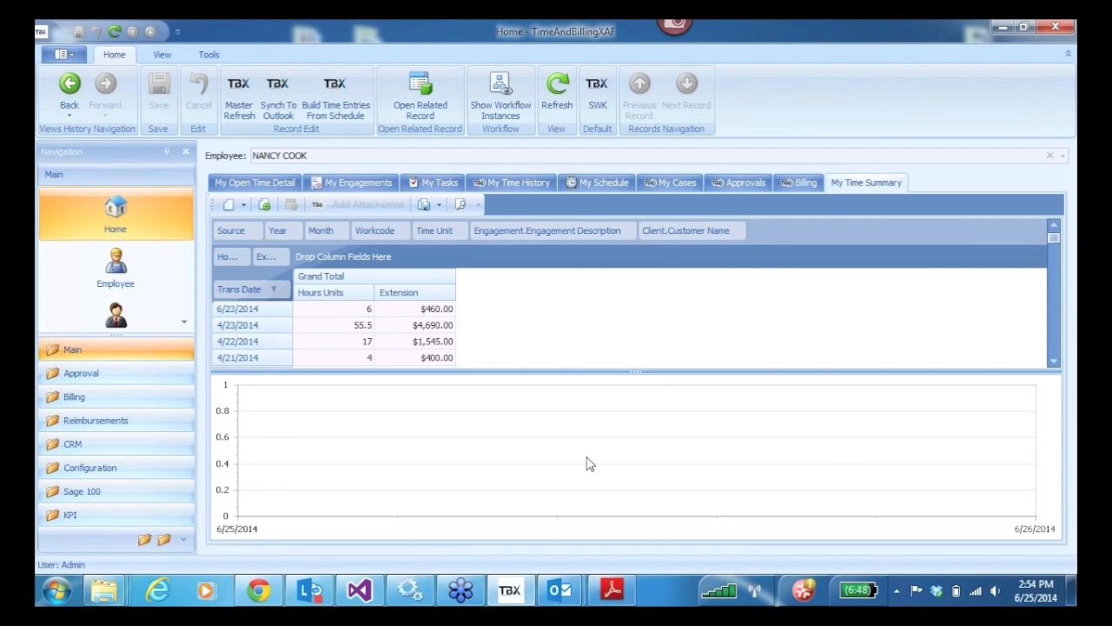
pyautogui.moveTo(424, 311); pyautogui.dragTo(424, 348)
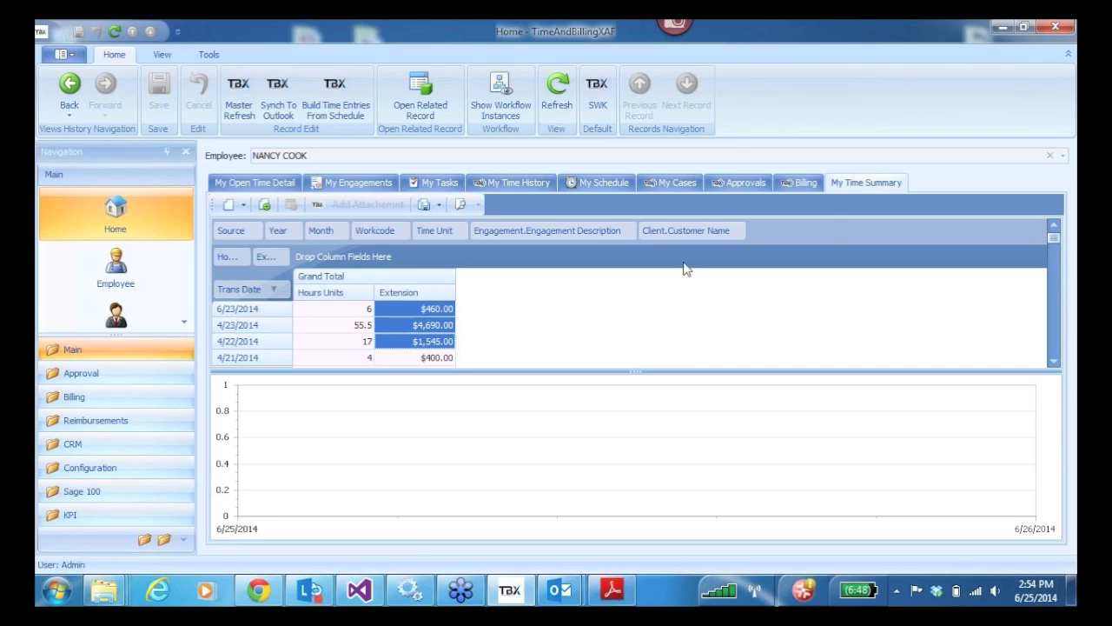
# - Include row totals, row grand totals, column totals and column grand totals in the chart, and extend the Extension selection through 3/24/2014
pyautogui.rightClick(823, 241)
pyautogui.moveTo(933, 352)
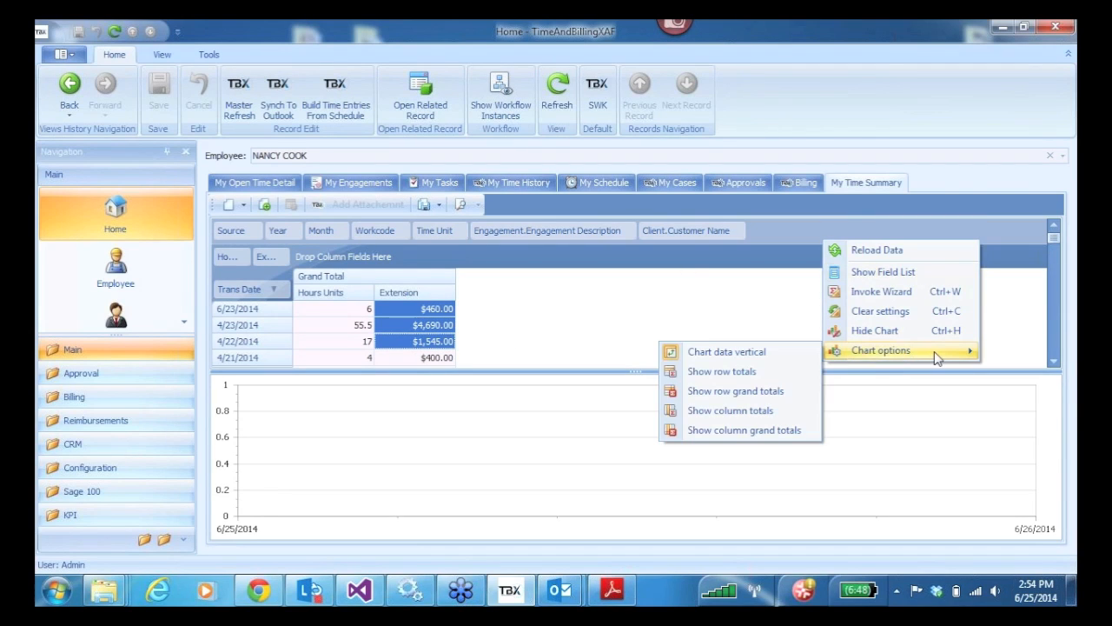
pyautogui.click(739, 373)
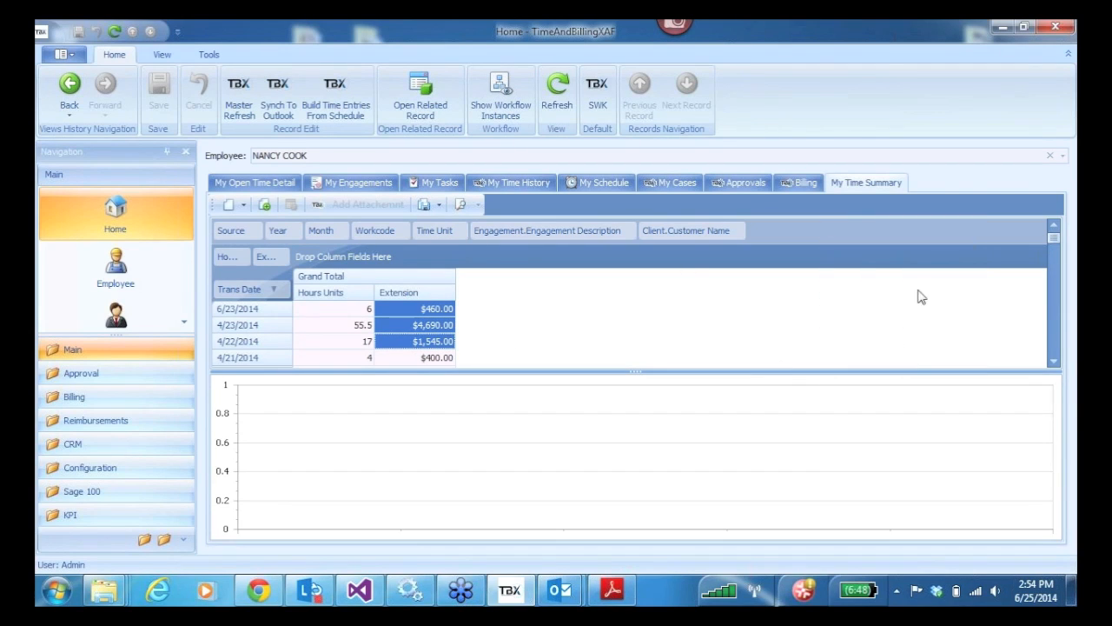
pyautogui.rightClick(813, 235)
pyautogui.moveTo(886, 343)
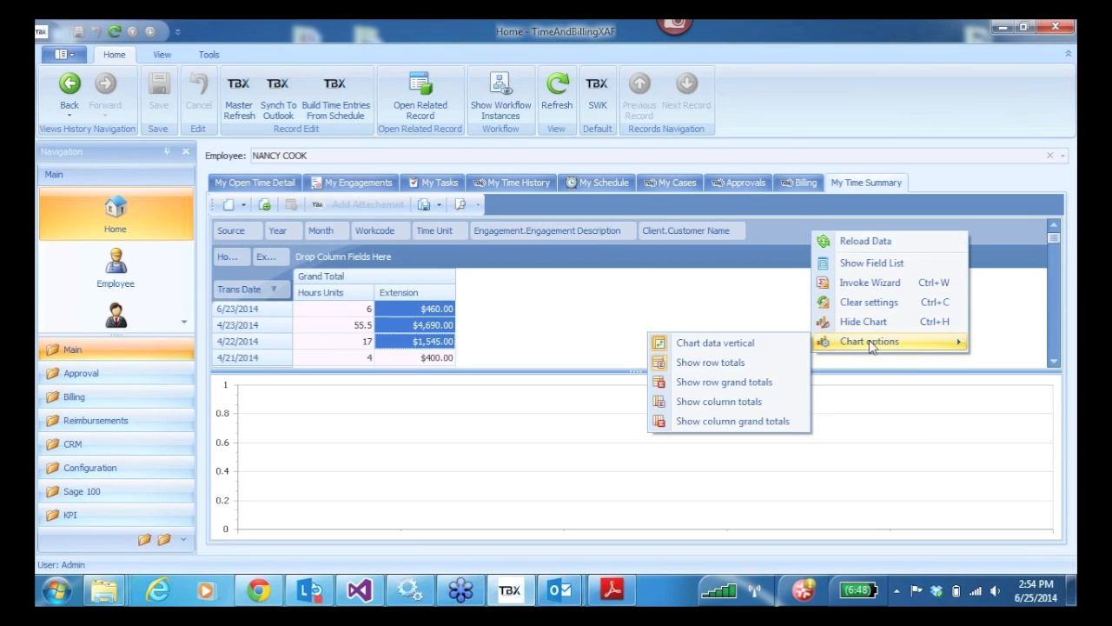
pyautogui.click(739, 380)
pyautogui.rightClick(831, 231)
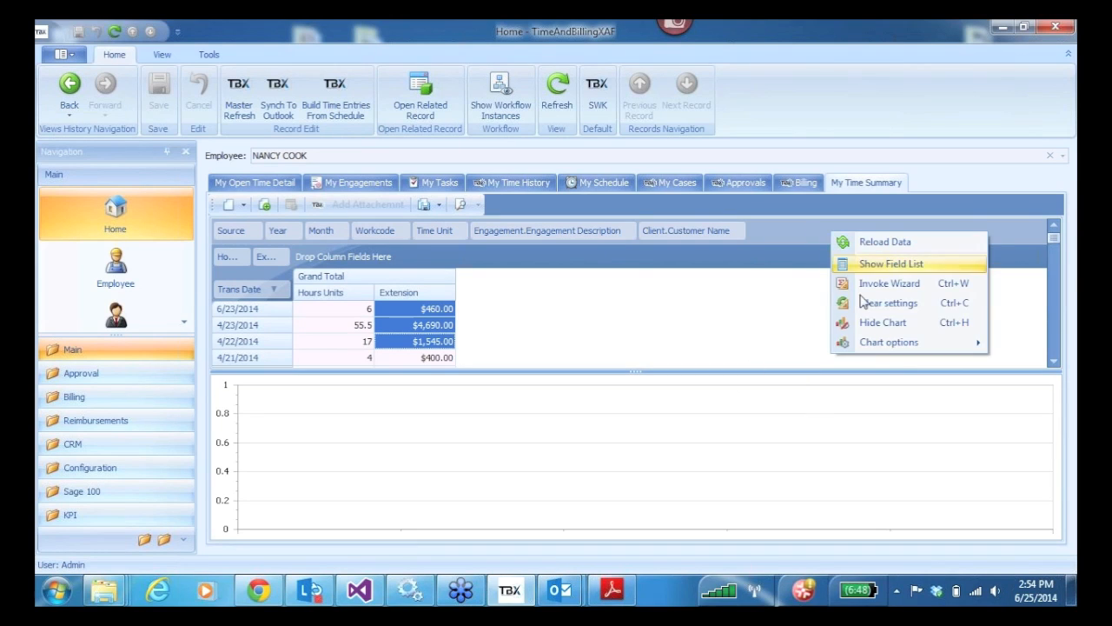
pyautogui.moveTo(879, 343)
pyautogui.click(741, 403)
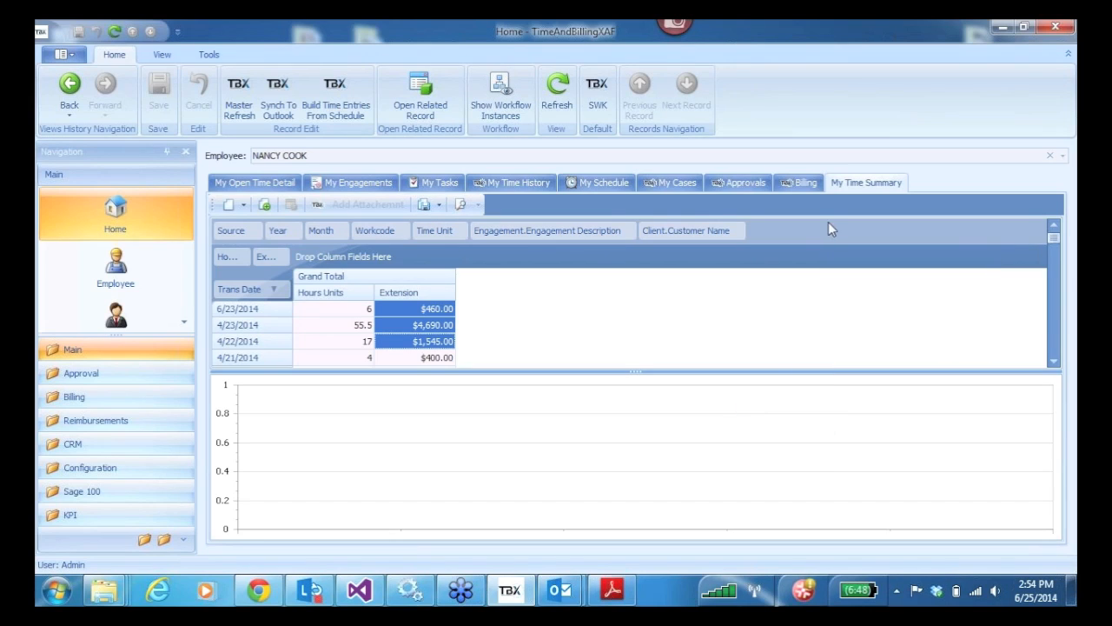
pyautogui.rightClick(828, 225)
pyautogui.moveTo(878, 339)
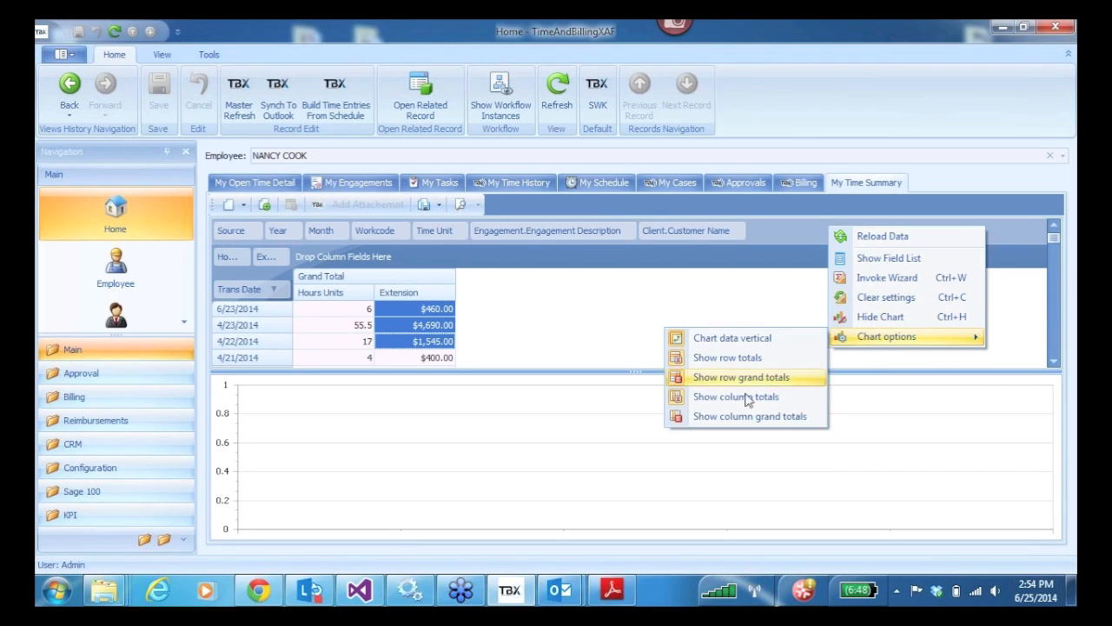
pyautogui.click(735, 419)
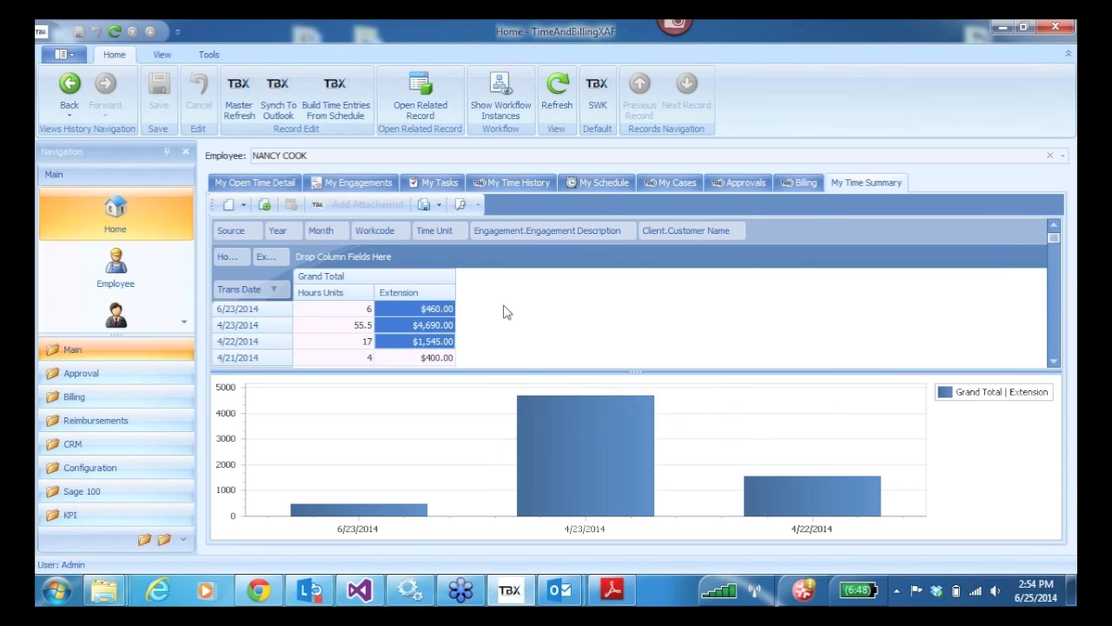
pyautogui.moveTo(405, 311); pyautogui.dragTo(408, 385)
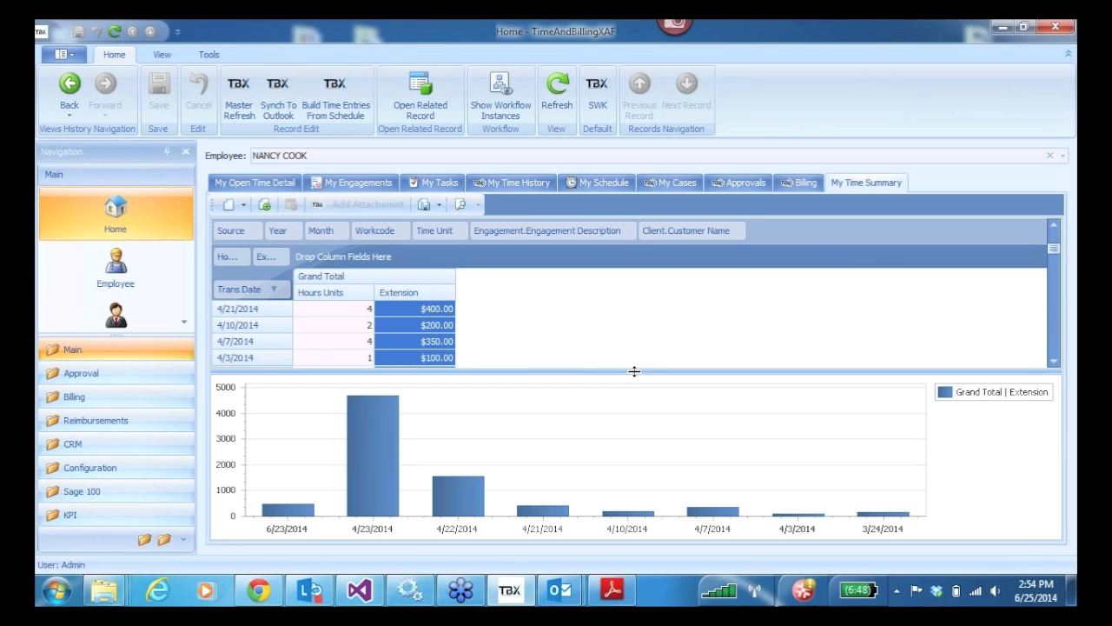
# - Open the Chart Wizard for the time summary chart to examine all available chart types, and close it
pyautogui.rightClick(965, 474)
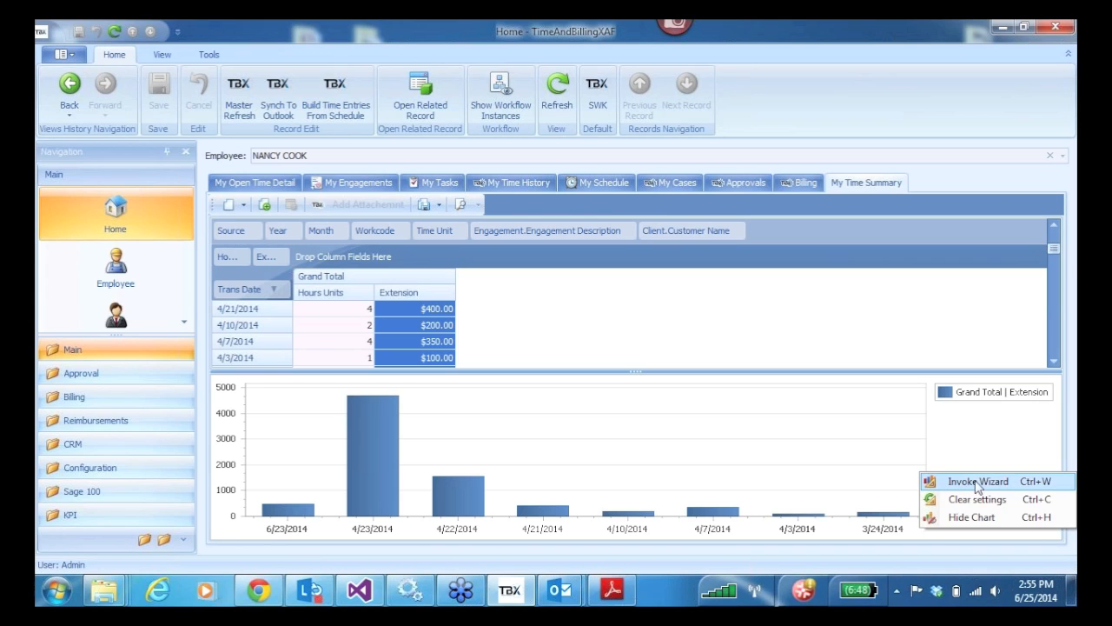
pyautogui.click(977, 483)
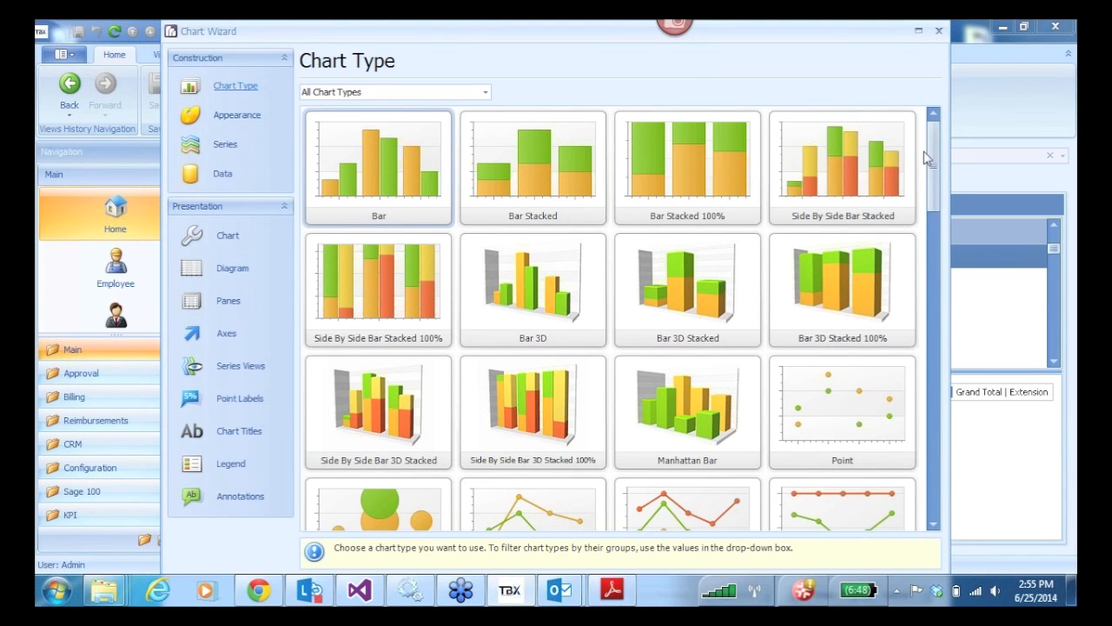
pyautogui.moveTo(932, 154); pyautogui.dragTo(923, 474)
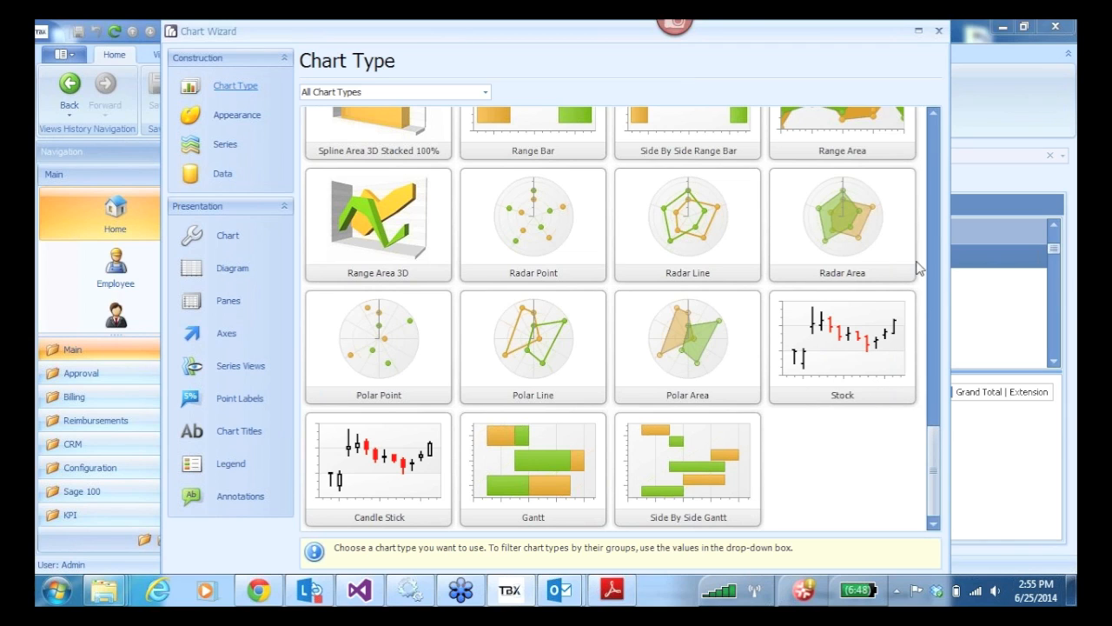
pyautogui.moveTo(940, 464); pyautogui.dragTo(962, 146)
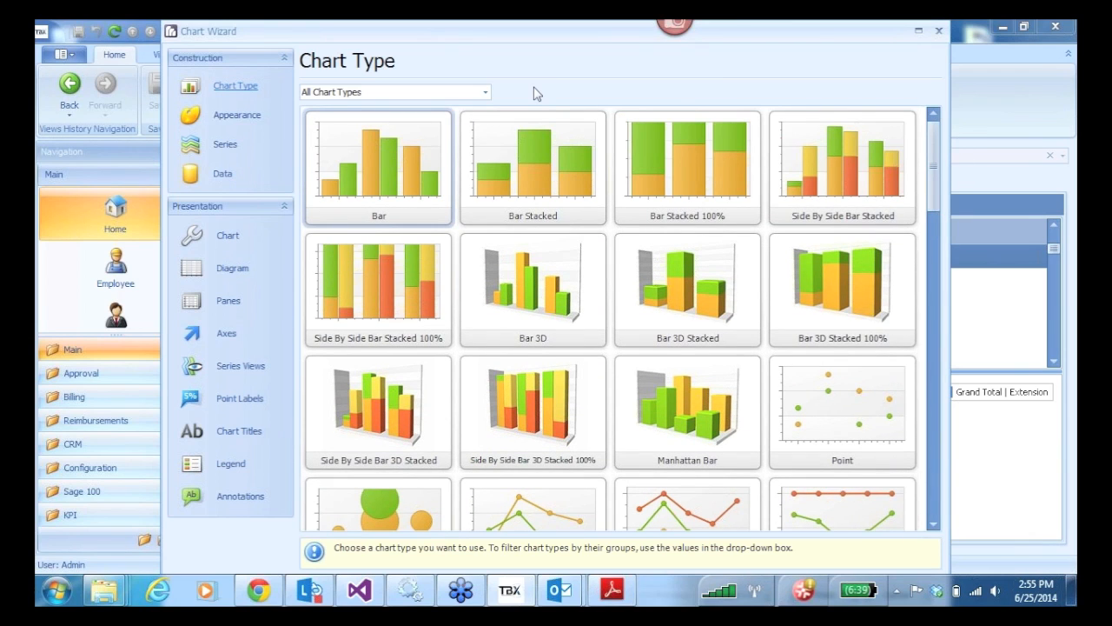
pyautogui.click(940, 35)
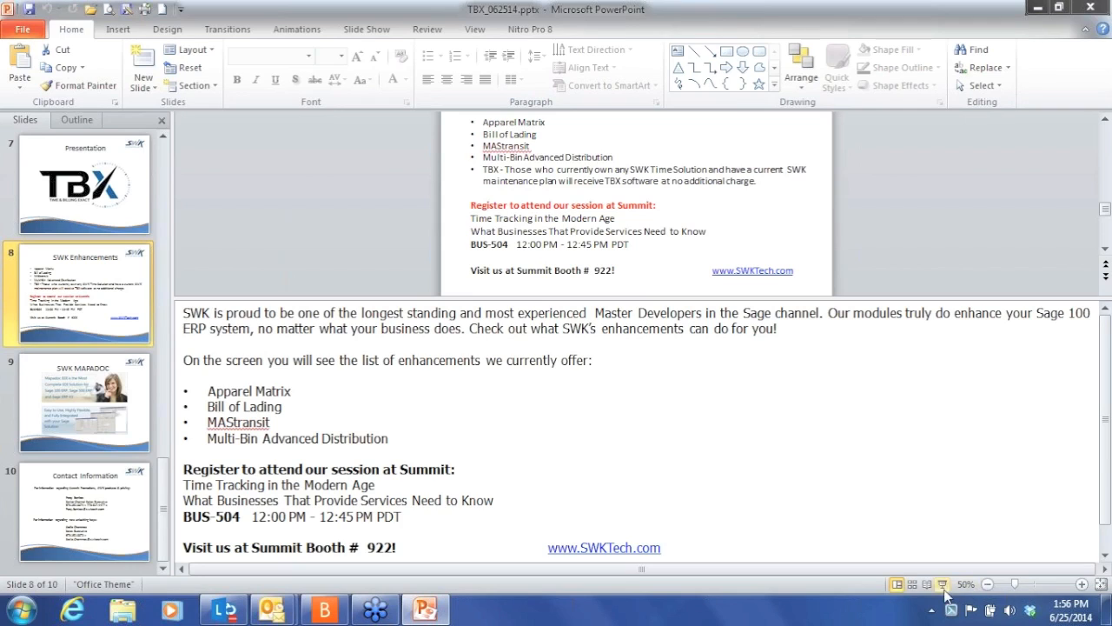
# - Start the slide show of TBX_062514.pptx in PowerPoint from the SWK Enhancements slide
pyautogui.click(943, 586)
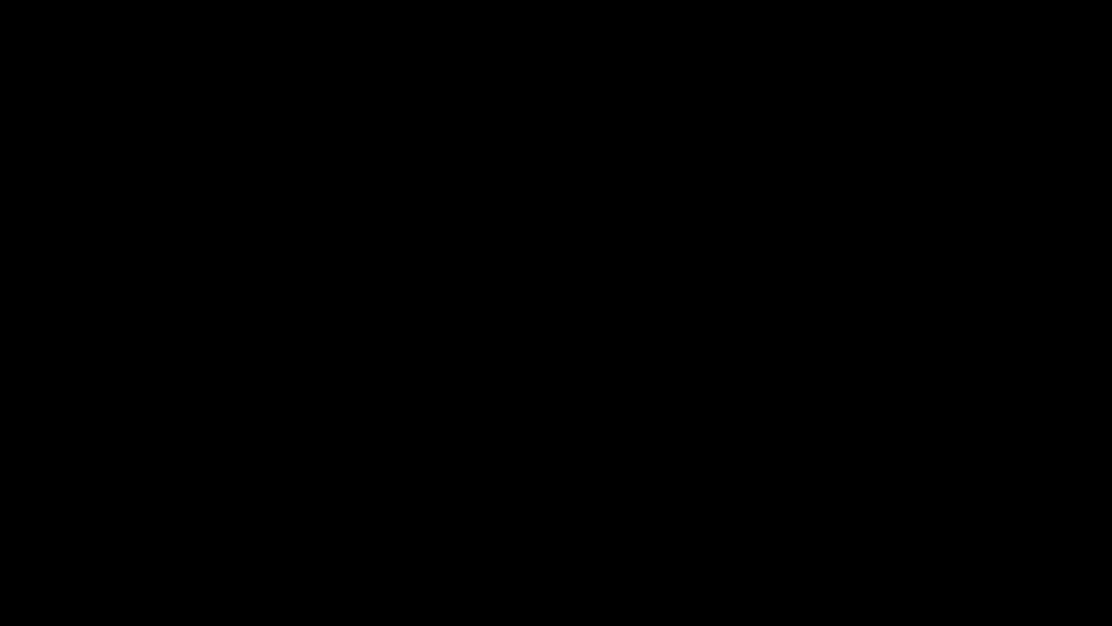